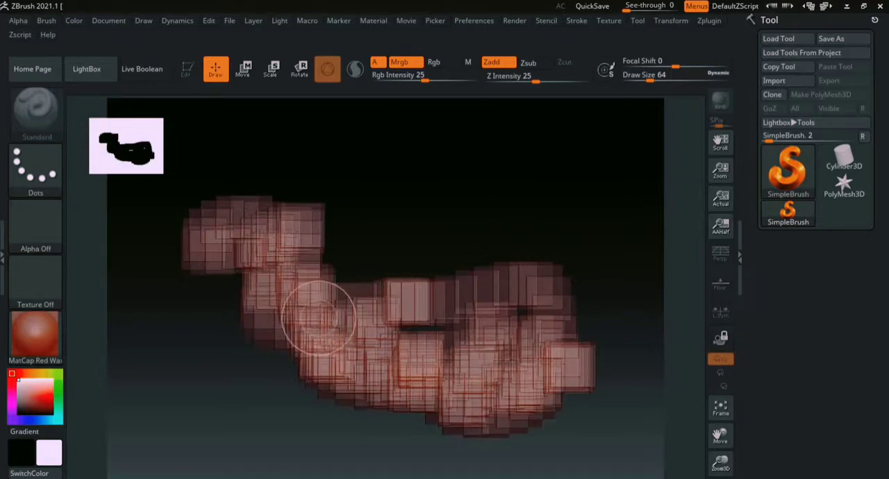
# - Clear the canvas of the brush strokes and choose the Sphere3D mesh as the current tool
pyautogui.hotkey('ctrl', 'n')
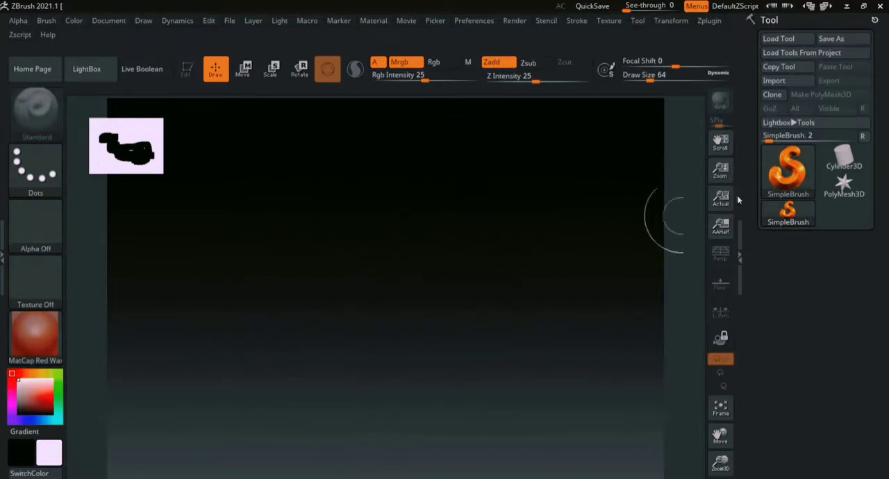
pyautogui.click(788, 170)
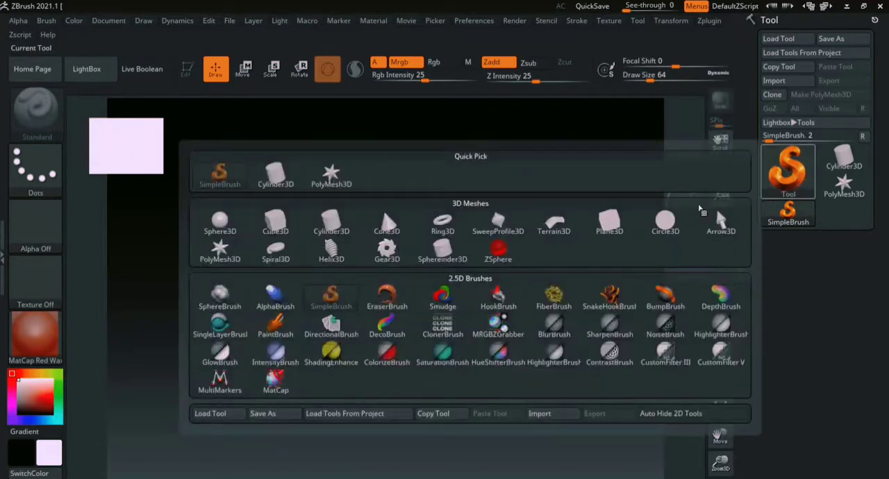
pyautogui.click(221, 222)
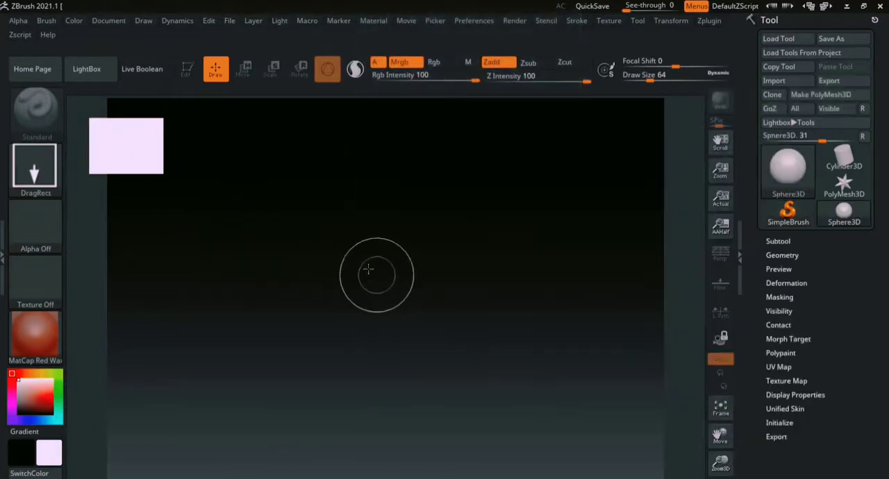
# - Draw several overlapping spheres of different sizes around the middle of the canvas, and clear them all
pyautogui.moveTo(368, 270); pyautogui.dragTo(458, 327)
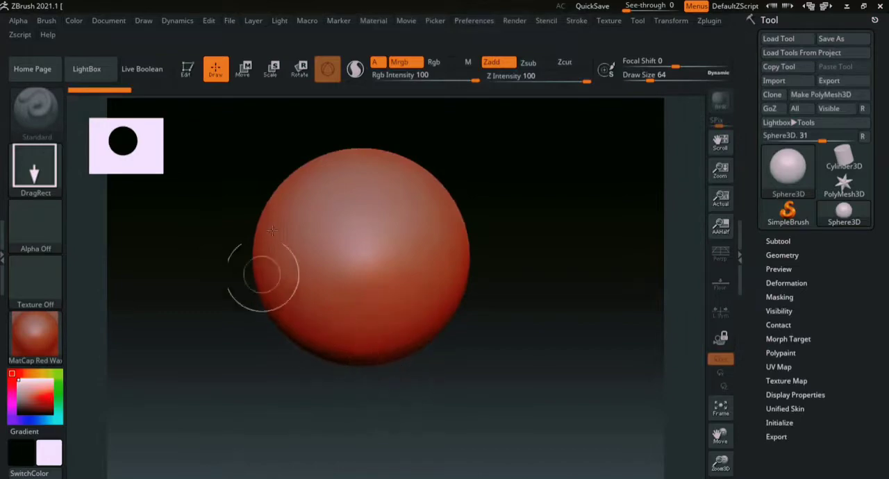
pyautogui.moveTo(444, 321); pyautogui.dragTo(502, 354)
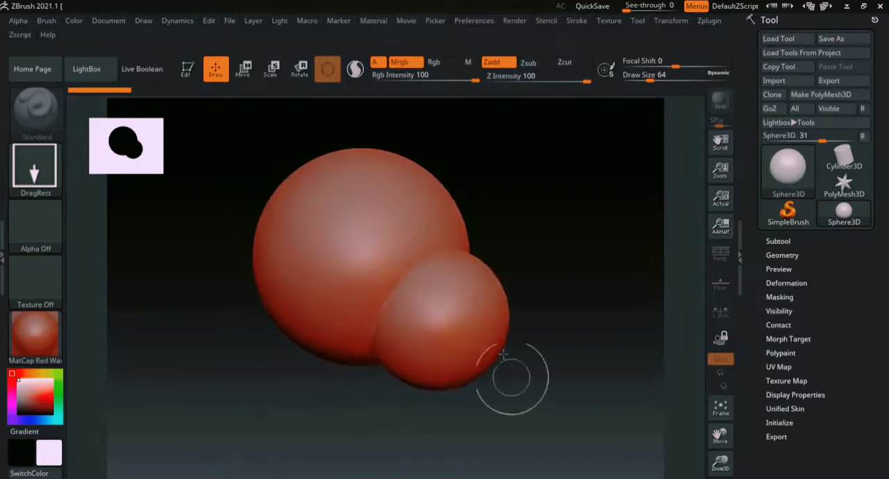
pyautogui.moveTo(484, 252); pyautogui.dragTo(544, 354)
pyautogui.moveTo(323, 319); pyautogui.dragTo(363, 406)
pyautogui.moveTo(265, 237); pyautogui.dragTo(319, 316)
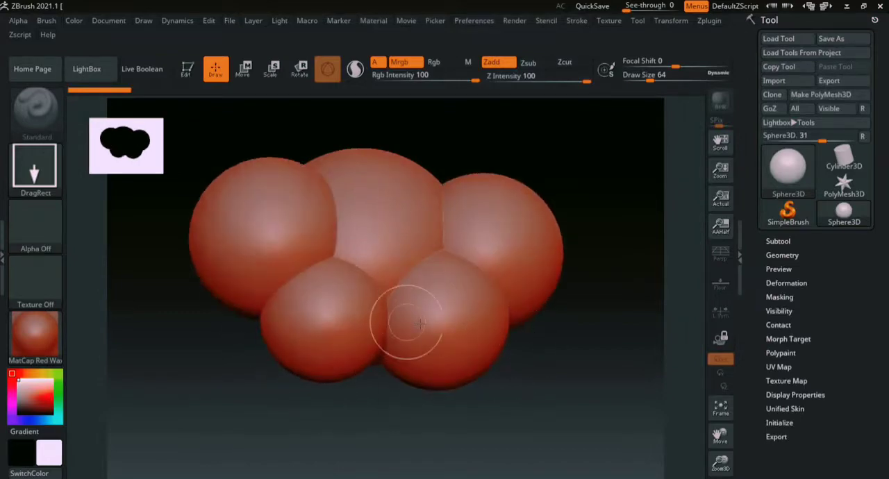
pyautogui.moveTo(420, 324); pyautogui.dragTo(455, 376)
pyautogui.moveTo(401, 207); pyautogui.dragTo(415, 268)
pyautogui.moveTo(340, 226); pyautogui.dragTo(369, 284)
pyautogui.moveTo(429, 303); pyautogui.dragTo(451, 361)
pyautogui.moveTo(350, 381); pyautogui.dragTo(427, 470)
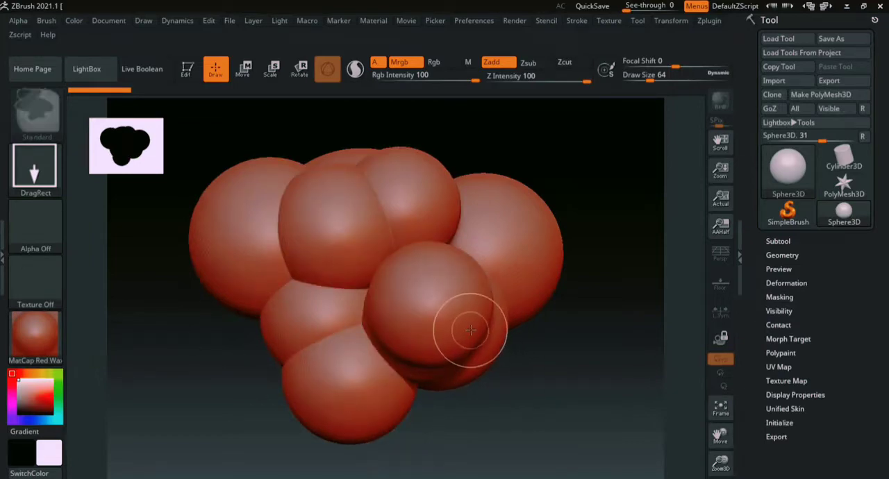
pyautogui.hotkey('ctrl', 'n')
# - Draw a single large Sphere3D in the middle of the canvas and put it into Edit mode
pyautogui.click(784, 183)
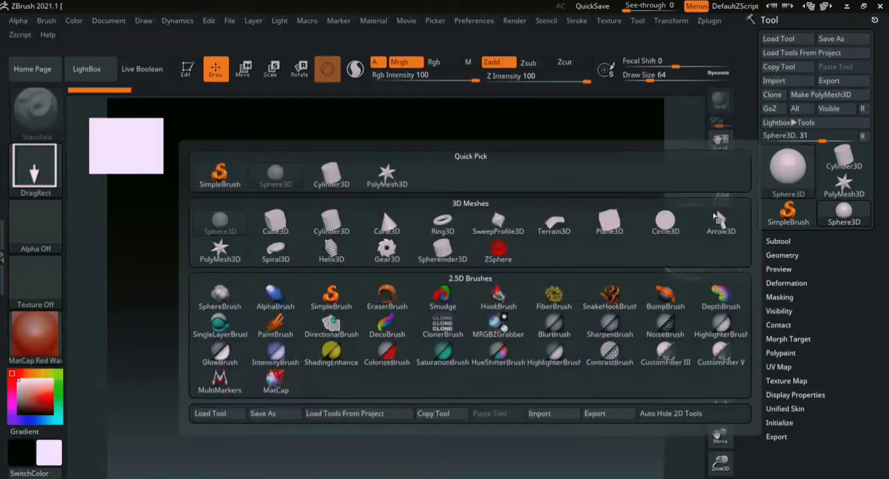
pyautogui.click(222, 220)
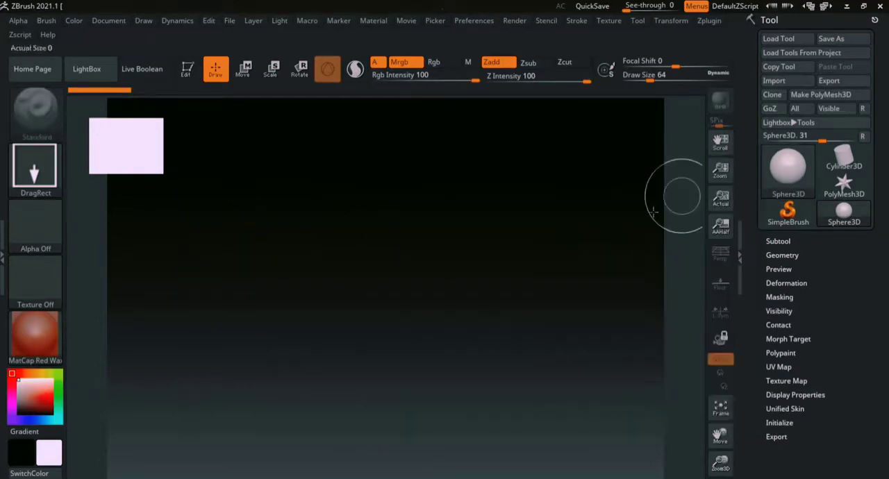
pyautogui.moveTo(363, 262); pyautogui.dragTo(383, 384)
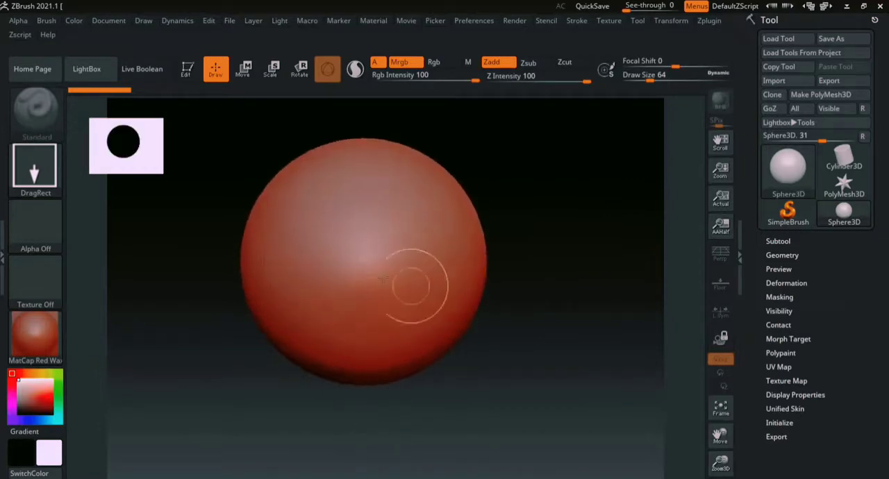
pyautogui.click(187, 70)
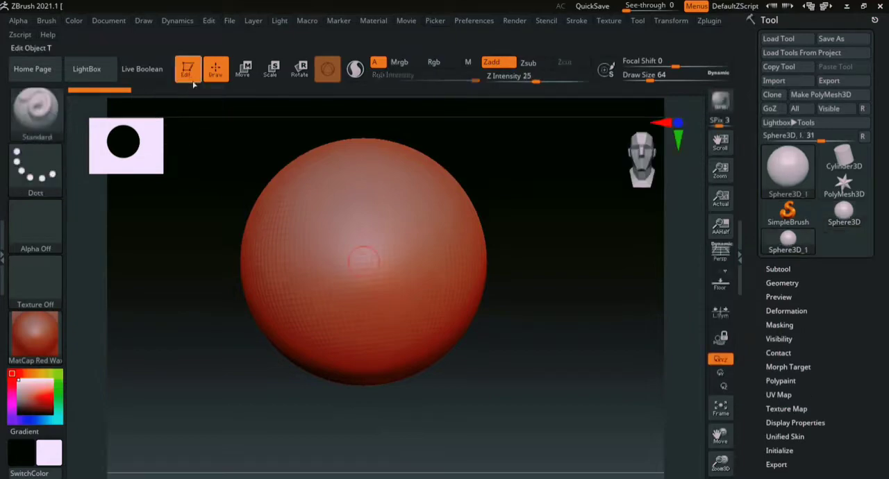
# - Examine the sphere from different angles, including the front view, and at different positions on the canvas
pyautogui.moveTo(499, 220); pyautogui.dragTo(619, 284)
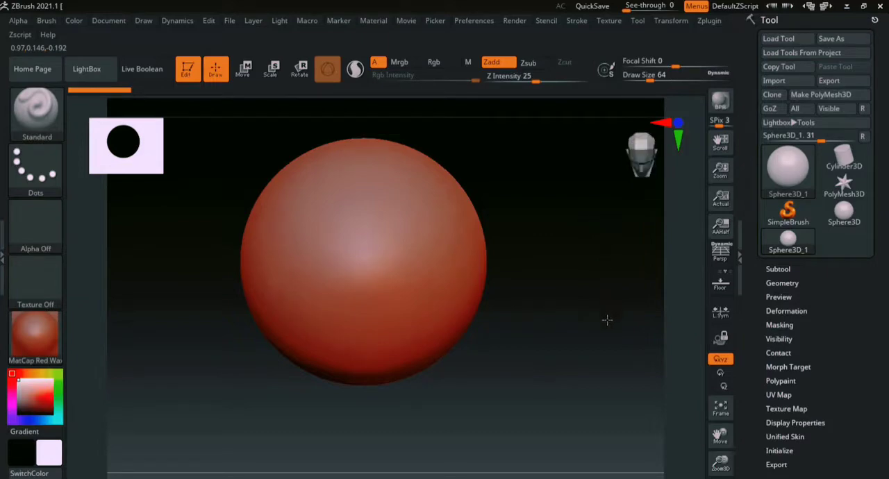
pyautogui.moveTo(607, 320); pyautogui.dragTo(664, 180)
pyautogui.click(645, 165)
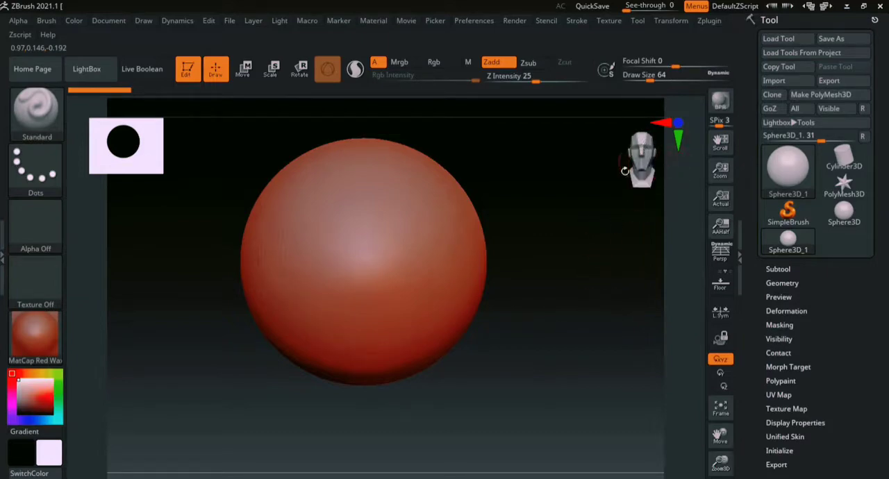
pyautogui.keyDown('alt'); pyautogui.moveTo(527, 264); pyautogui.dragTo(565, 344); pyautogui.keyUp('alt')
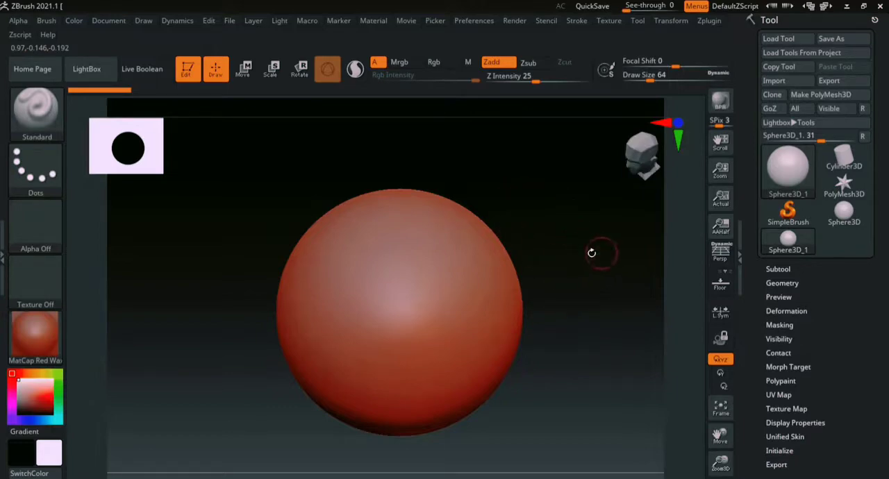
pyautogui.moveTo(581, 257); pyautogui.dragTo(550, 315)
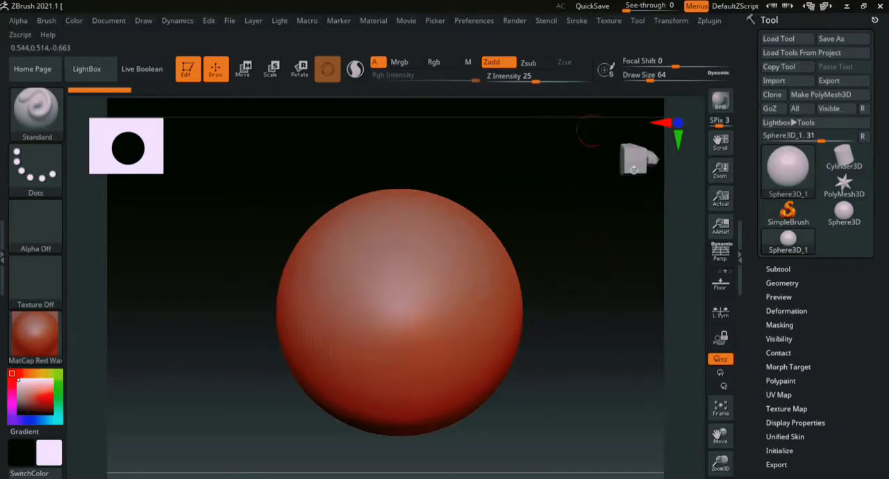
pyautogui.moveTo(639, 143); pyautogui.dragTo(636, 174)
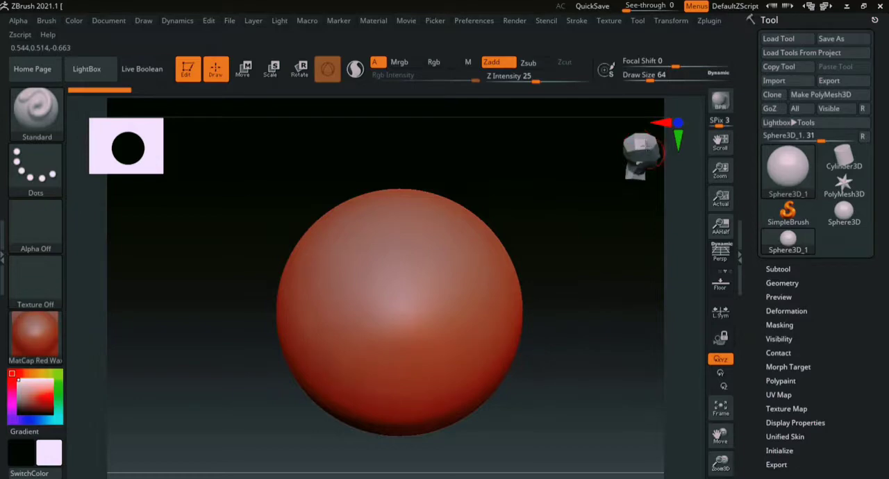
pyautogui.moveTo(646, 145)
pyautogui.mouseDown()
pyautogui.moveTo(651, 155)
pyautogui.moveTo(636, 152)
pyautogui.moveTo(650, 155)
pyautogui.moveTo(641, 169)
pyautogui.moveTo(643, 153)
pyautogui.moveTo(658, 148)
pyautogui.mouseUp()
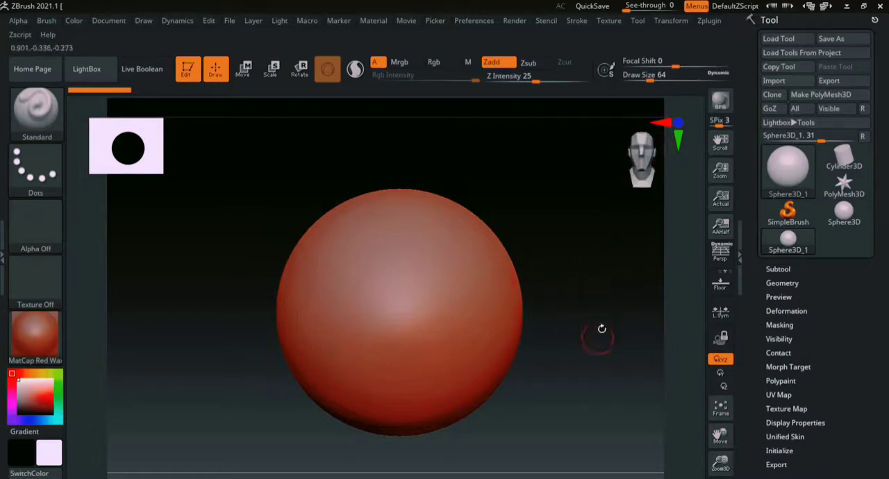
pyautogui.keyDown('alt'); pyautogui.moveTo(595, 331); pyautogui.dragTo(546, 312); pyautogui.keyUp('alt')
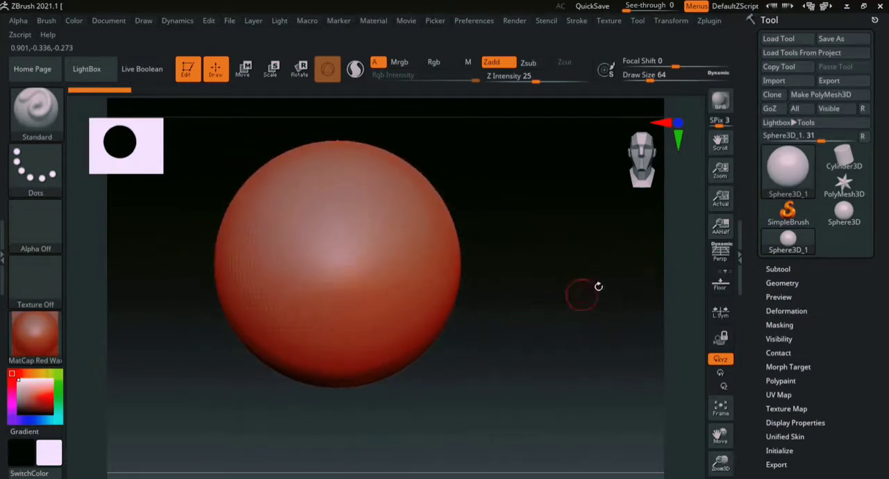
# - Examine the sphere at different zoom levels, from extreme close-up to a tiny distant view
pyautogui.moveTo(685, 200); pyautogui.dragTo(691, 371)
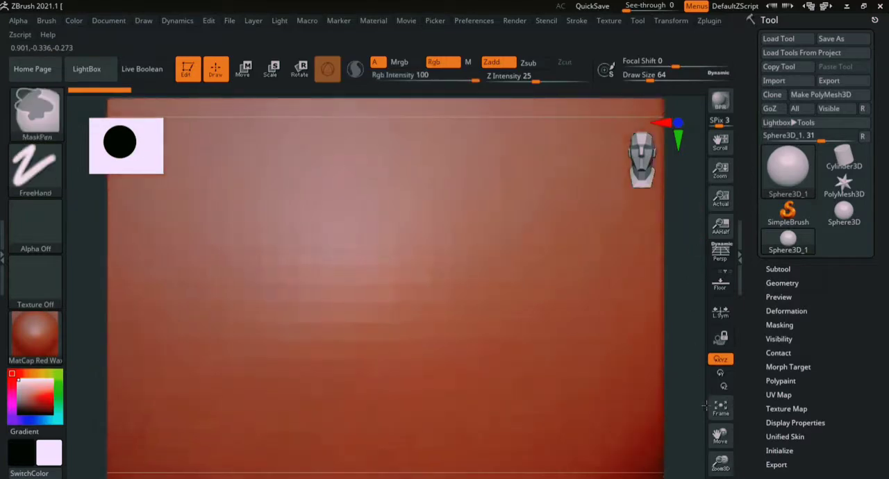
pyautogui.keyDown('ctrl'); pyautogui.moveTo(685, 294); pyautogui.dragTo(676, 171, button='right'); pyautogui.keyUp('ctrl')
pyautogui.moveTo(684, 277)
pyautogui.keyDown('ctrl'); pyautogui.mouseDown(button='right')
pyautogui.moveTo(667, 183)
pyautogui.moveTo(692, 344)
pyautogui.moveTo(667, 184)
pyautogui.mouseUp(button='right'); pyautogui.keyUp('ctrl')
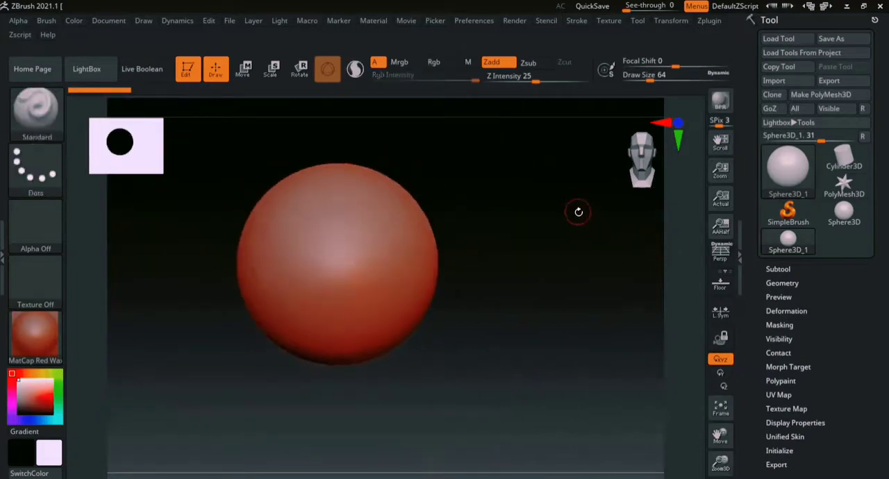
pyautogui.moveTo(540, 194)
pyautogui.keyDown('ctrl'); pyautogui.mouseDown()
pyautogui.moveTo(597, 289)
pyautogui.moveTo(625, 423)
pyautogui.mouseUp(); pyautogui.keyUp('ctrl')
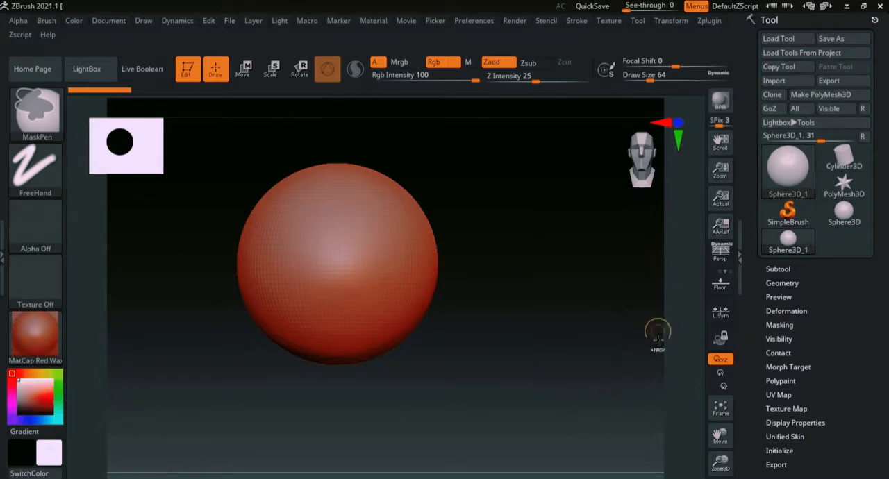
pyautogui.moveTo(699, 187)
pyautogui.keyDown('ctrl'); pyautogui.mouseDown(button='right')
pyautogui.moveTo(708, 347)
pyautogui.moveTo(688, 202)
pyautogui.mouseUp(button='right'); pyautogui.keyUp('ctrl')
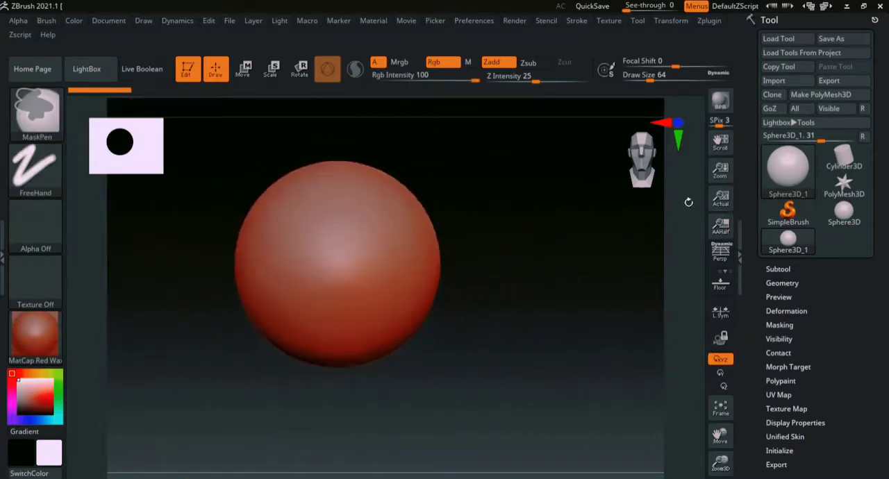
pyautogui.keyDown('alt'); pyautogui.moveTo(687, 190); pyautogui.dragTo(638, 204); pyautogui.keyUp('alt')
pyautogui.keyDown('alt'); pyautogui.moveTo(577, 200); pyautogui.dragTo(602, 269); pyautogui.keyUp('alt')
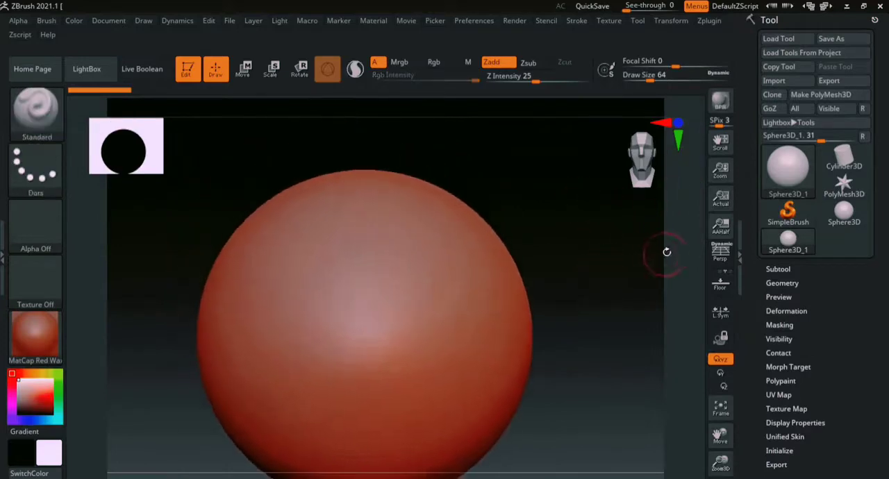
pyautogui.keyDown('ctrl'); pyautogui.moveTo(679, 312); pyautogui.dragTo(658, 219, button='right'); pyautogui.keyUp('ctrl')
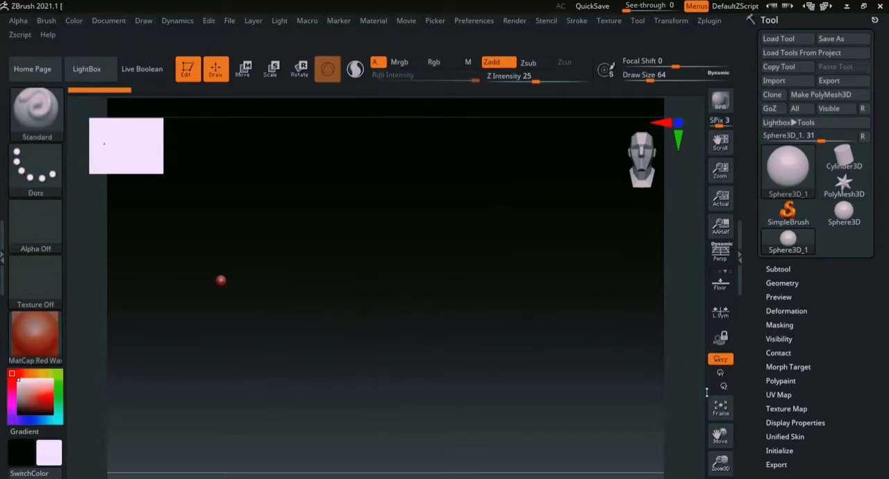
# - Fit the sphere to the canvas with Frame and look at it from the side and front
pyautogui.click(724, 414)
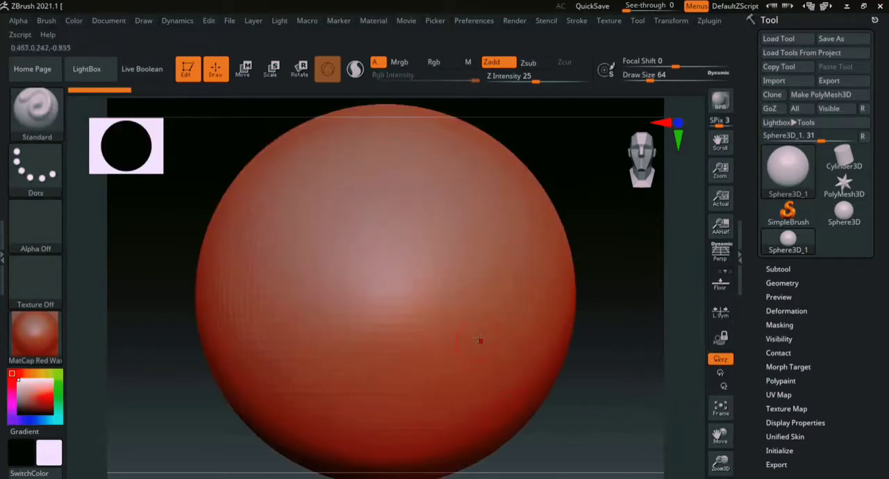
pyautogui.keyDown('ctrl'); pyautogui.moveTo(686, 419); pyautogui.dragTo(688, 204, button='right'); pyautogui.keyUp('ctrl')
pyautogui.press('f')
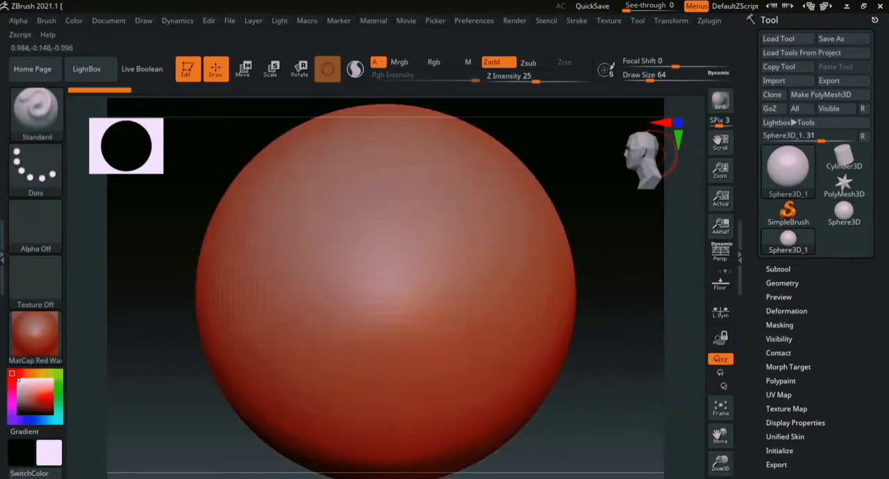
pyautogui.moveTo(646, 375)
pyautogui.keyDown('ctrl'); pyautogui.mouseDown(button='right')
pyautogui.moveTo(599, 307)
pyautogui.moveTo(515, 327)
pyautogui.mouseUp(button='right'); pyautogui.keyUp('ctrl')
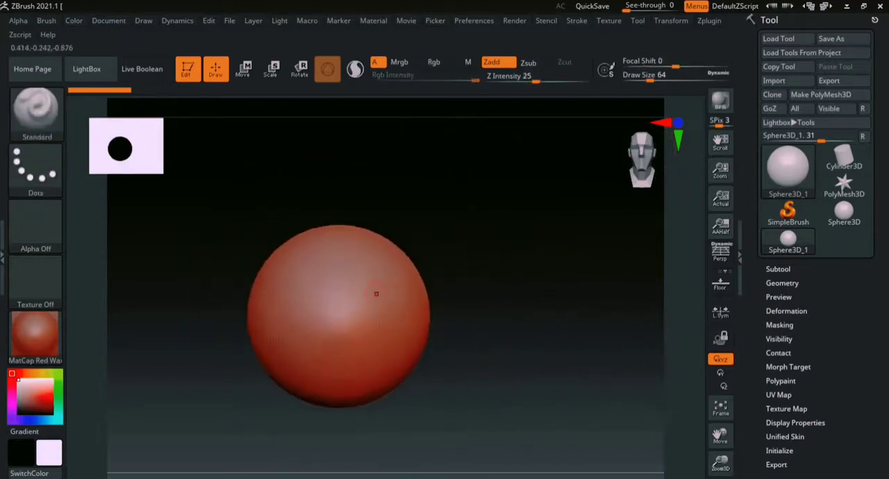
# - Convert the primitive sphere into an editable mesh with Make PolyMesh3D
pyautogui.click(334, 341)
pyautogui.moveTo(407, 355); pyautogui.dragTo(336, 227)
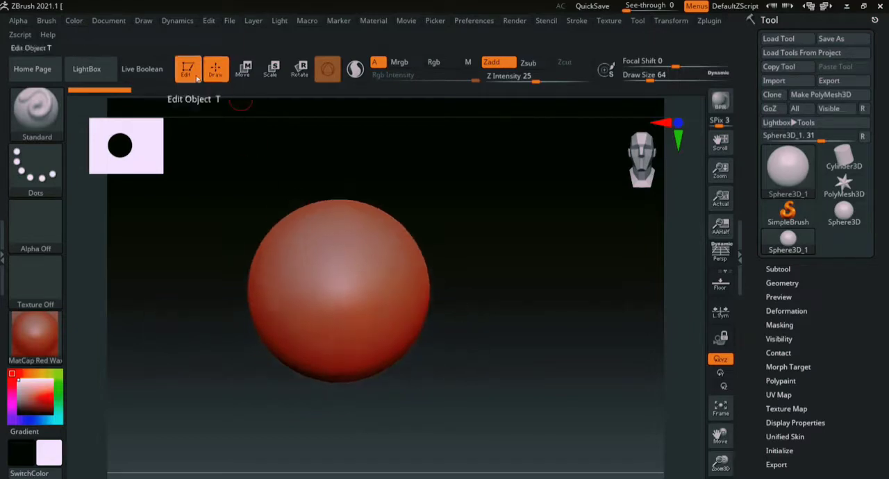
pyautogui.moveTo(518, 232); pyautogui.dragTo(503, 306)
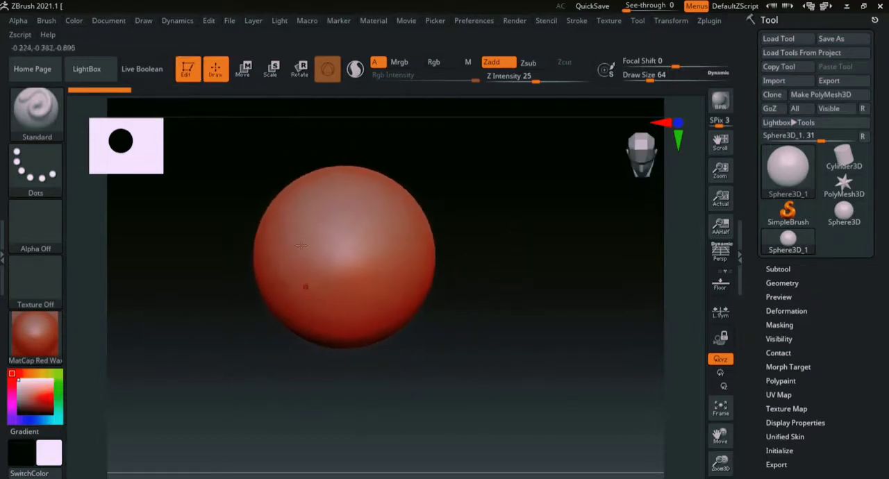
pyautogui.click(825, 95)
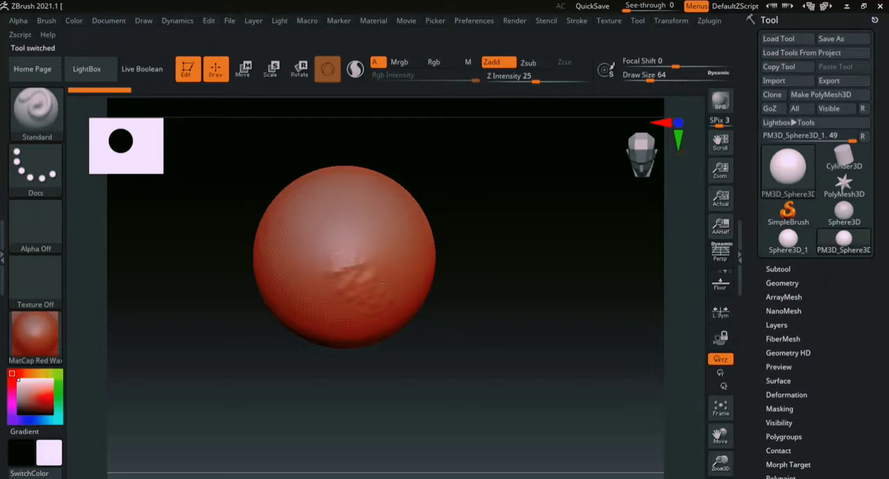
# - Try a few Standard brush strokes on the front of the polymesh sphere and undo them
pyautogui.moveTo(379, 312); pyautogui.dragTo(379, 311)
pyautogui.keyDown('shift'); pyautogui.moveTo(495, 316); pyautogui.dragTo(511, 259); pyautogui.keyUp('shift')
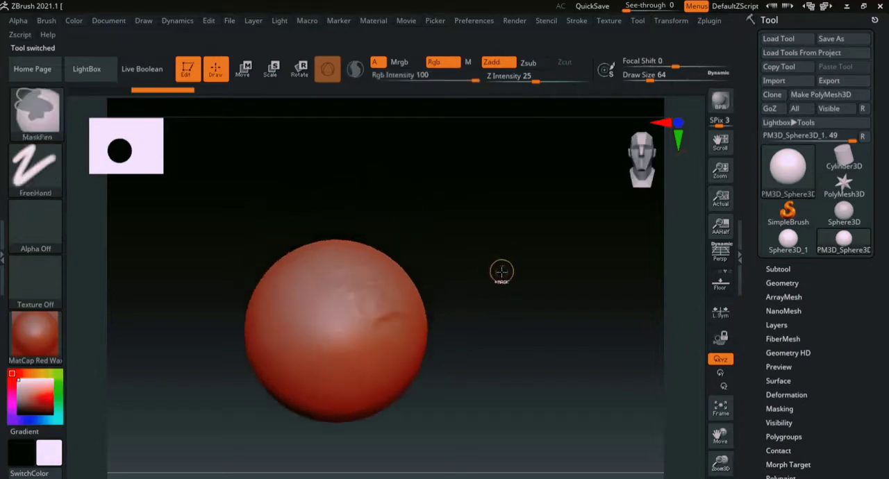
pyautogui.hotkey('ctrl', 'z')
pyautogui.keyDown('alt'); pyautogui.moveTo(517, 320); pyautogui.dragTo(568, 271); pyautogui.keyUp('alt')
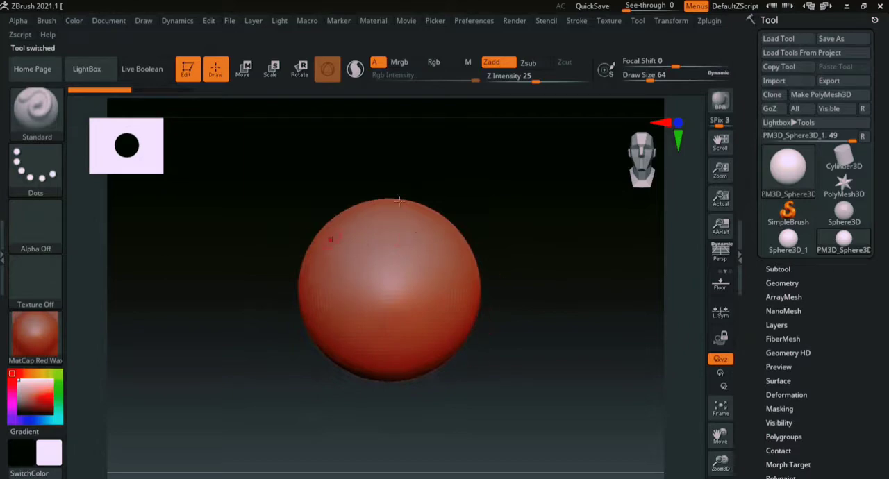
# - Change the sphere's material to MatCap Gray and view it up close
pyautogui.click(46, 343)
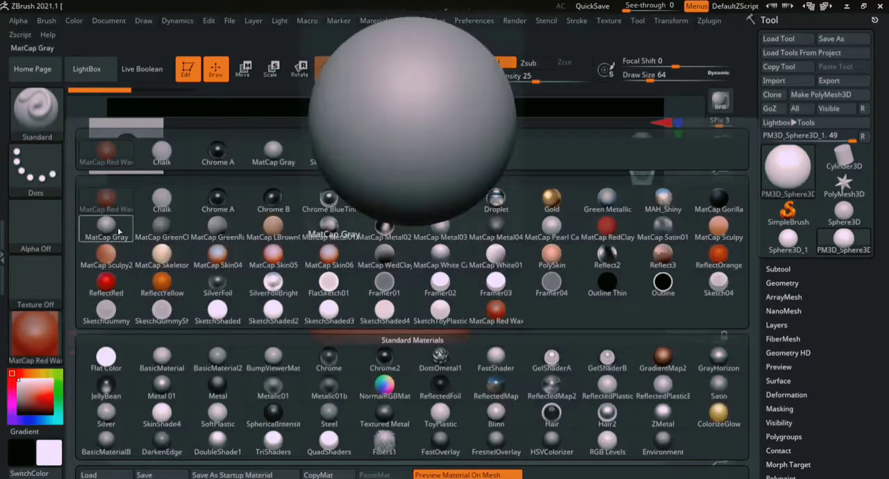
pyautogui.click(119, 237)
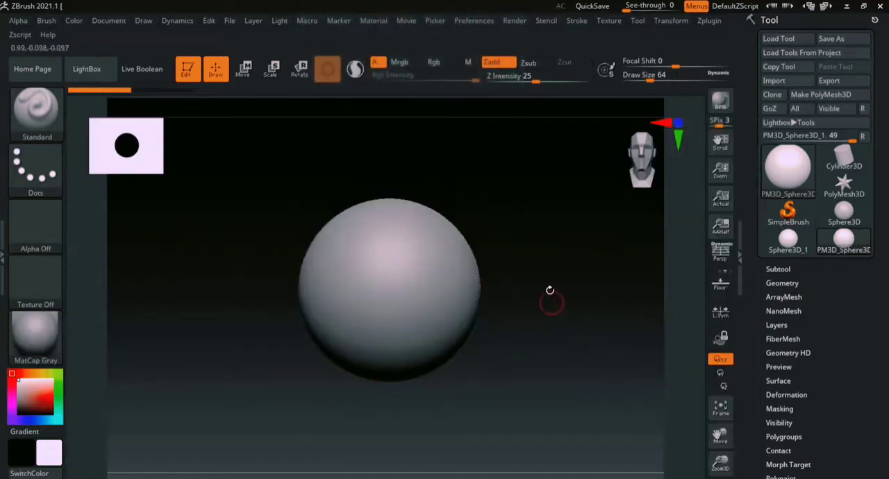
pyautogui.keyDown('alt'); pyautogui.moveTo(550, 292); pyautogui.dragTo(561, 301, button='right'); pyautogui.keyUp('alt')
pyautogui.moveTo(635, 291)
pyautogui.keyDown('ctrl'); pyautogui.mouseDown(button='right')
pyautogui.moveTo(633, 378)
pyautogui.moveTo(621, 301)
pyautogui.mouseUp(button='right'); pyautogui.keyUp('ctrl')
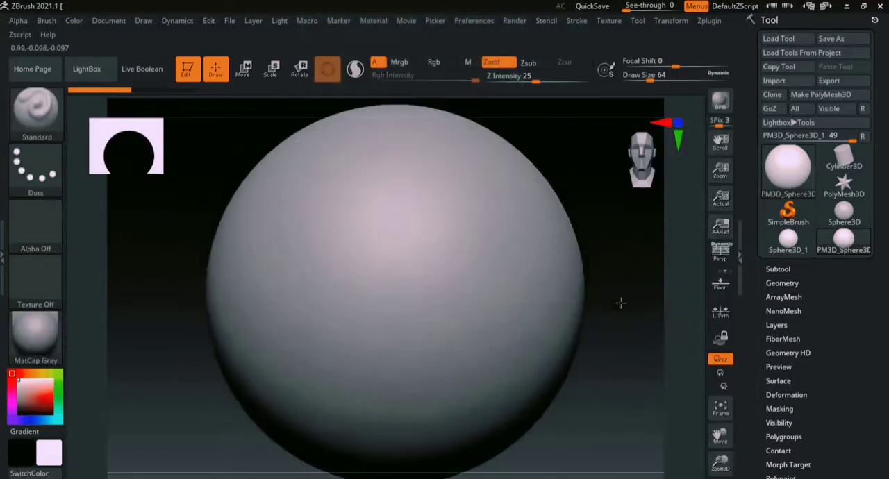
# - Practise rotating, panning and zooming the view around the gray sphere, finishing with it small near the canvas centre
pyautogui.keyDown('ctrl'); pyautogui.moveTo(683, 359); pyautogui.dragTo(628, 294, button='right'); pyautogui.keyUp('ctrl')
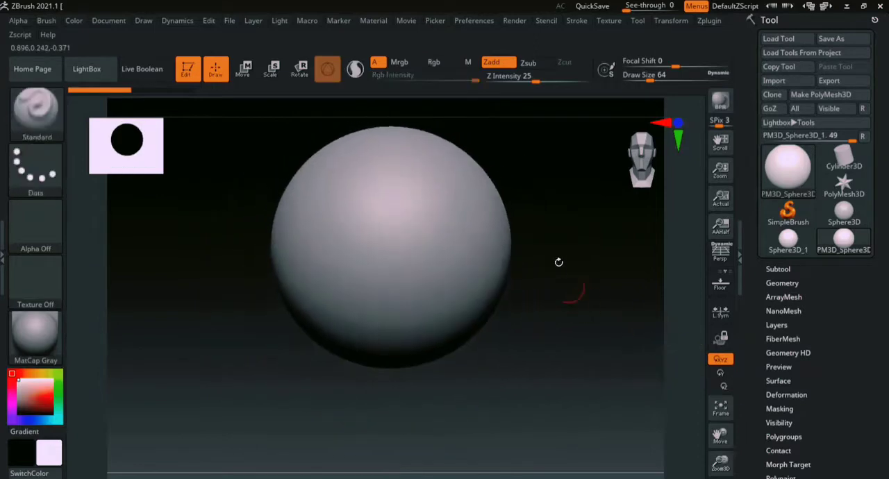
pyautogui.keyDown('alt'); pyautogui.moveTo(558, 263); pyautogui.dragTo(530, 316, button='right'); pyautogui.keyUp('alt')
pyautogui.keyDown('alt'); pyautogui.moveTo(575, 280); pyautogui.dragTo(534, 274, button='right'); pyautogui.keyUp('alt')
pyautogui.moveTo(539, 273); pyautogui.dragTo(581, 255, button='right')
pyautogui.moveTo(645, 157); pyautogui.dragTo(631, 152)
pyautogui.keyDown('alt'); pyautogui.moveTo(525, 341); pyautogui.dragTo(557, 334, button='right'); pyautogui.keyUp('alt')
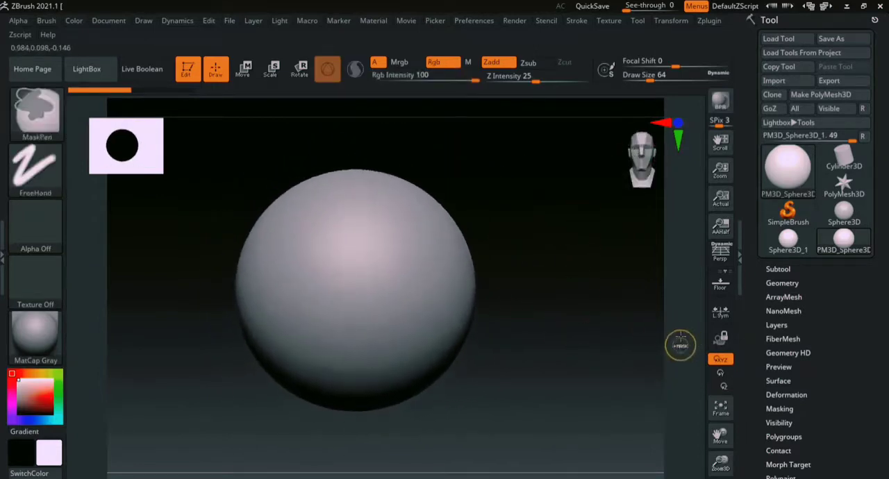
pyautogui.keyDown('ctrl'); pyautogui.moveTo(680, 346); pyautogui.dragTo(612, 271, button='right'); pyautogui.keyUp('ctrl')
pyautogui.keyDown('alt'); pyautogui.moveTo(508, 259); pyautogui.dragTo(534, 256, button='right'); pyautogui.keyUp('alt')
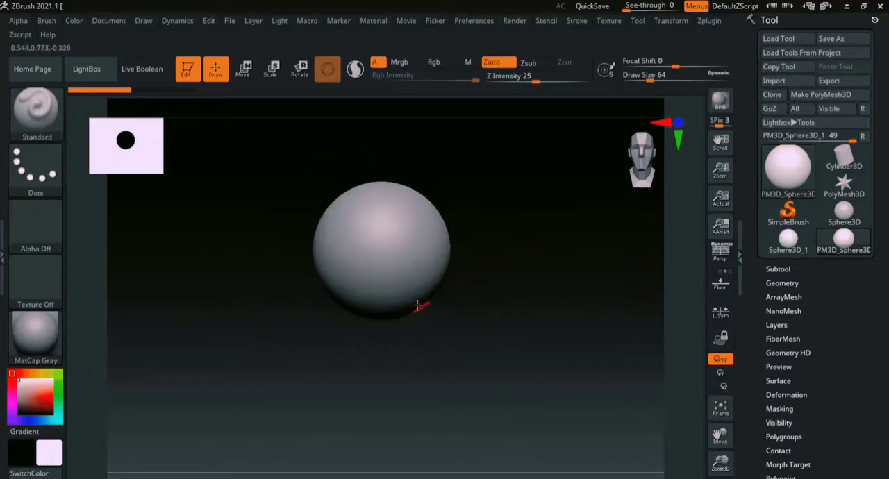
# - Select the ClayBuildup brush from the 3D sculpting brushes, then reselect it from those starting with C
pyautogui.click(40, 119)
pyautogui.click(494, 375)
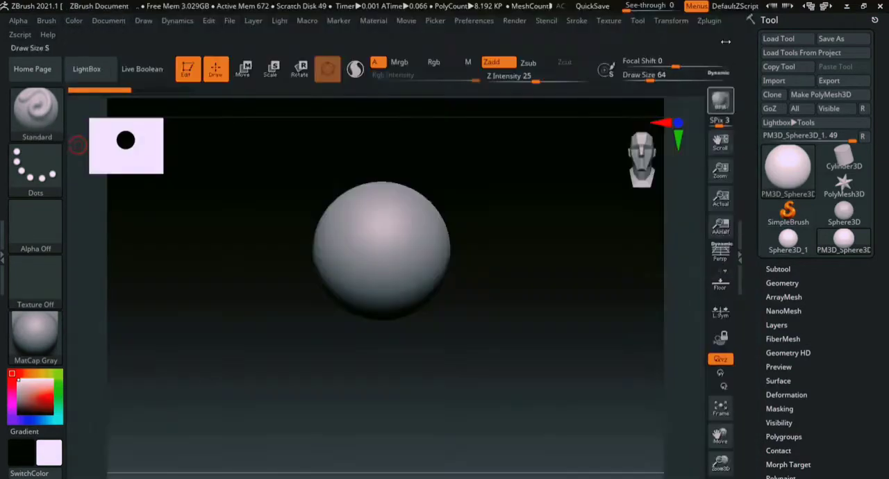
pyautogui.press('b')
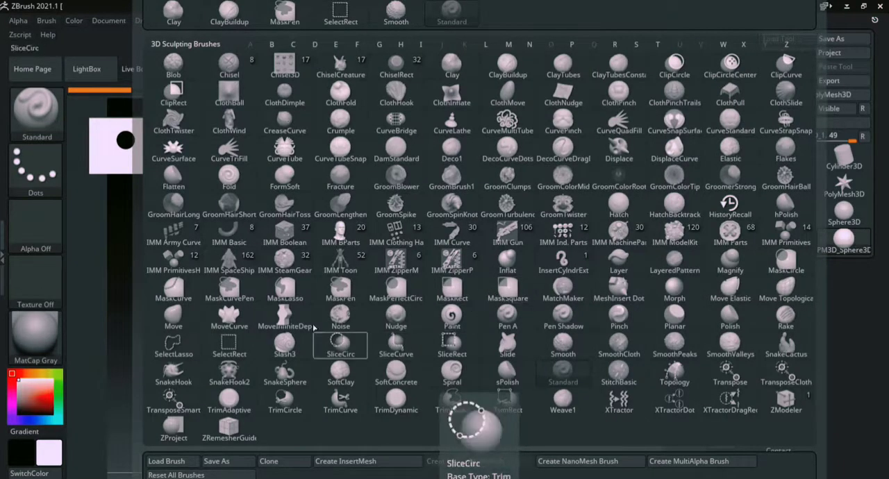
pyautogui.click(508, 71)
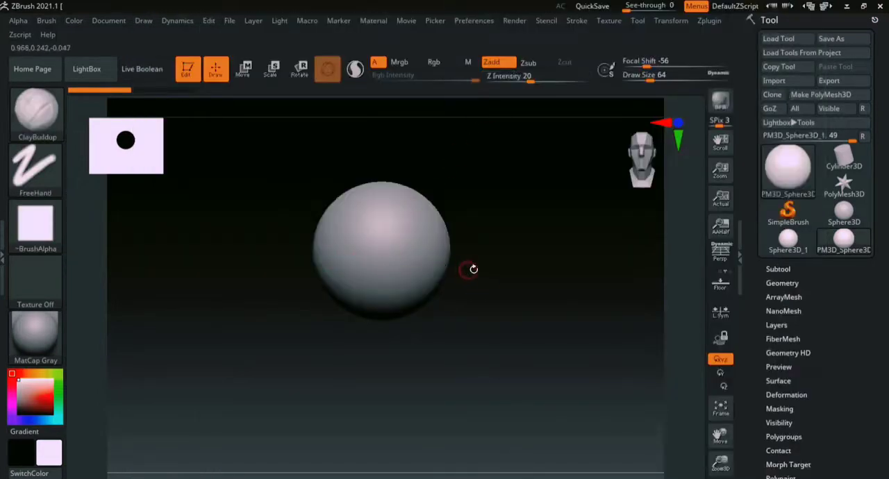
pyautogui.press('b')
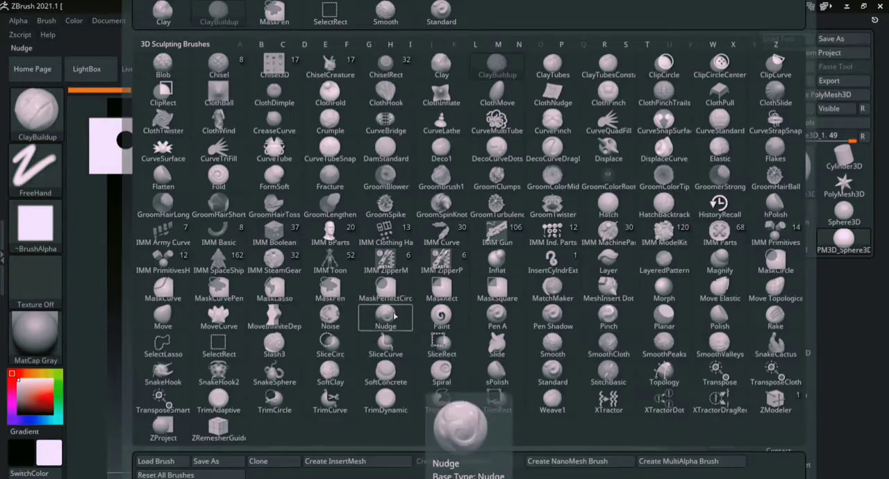
pyautogui.press('c')
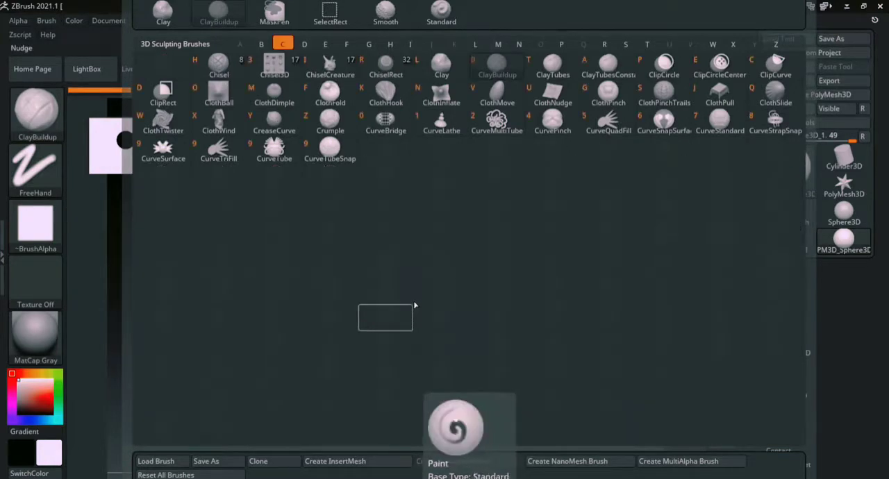
pyautogui.press('b')
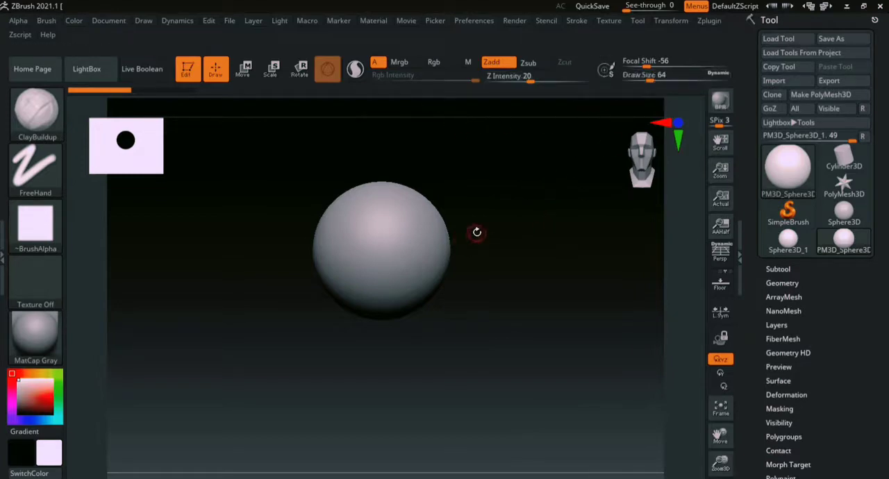
# - Set the ClayBuildup brush's Draw Size to 202 and its Z Intensity to 14
pyautogui.moveTo(653, 78); pyautogui.dragTo(657, 86)
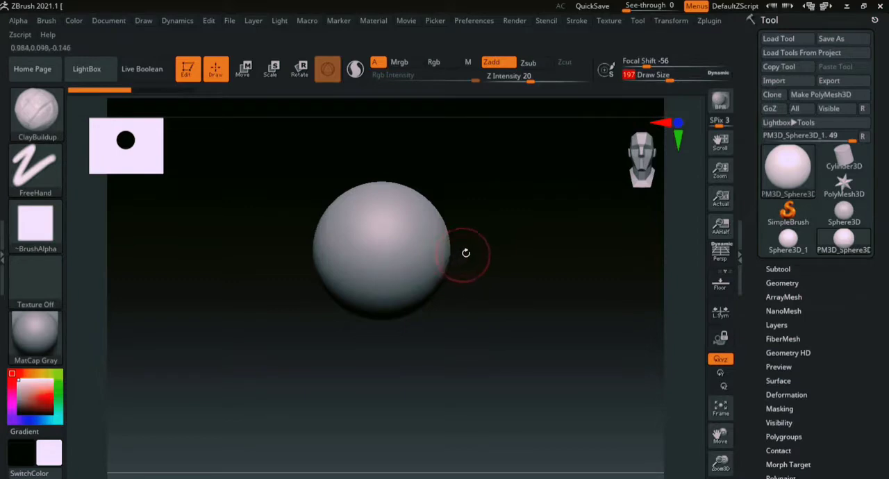
pyautogui.moveTo(464, 252)
pyautogui.mouseDown()
pyautogui.moveTo(462, 260)
pyautogui.moveTo(491, 257)
pyautogui.moveTo(456, 254)
pyautogui.mouseUp()
pyautogui.press('s')
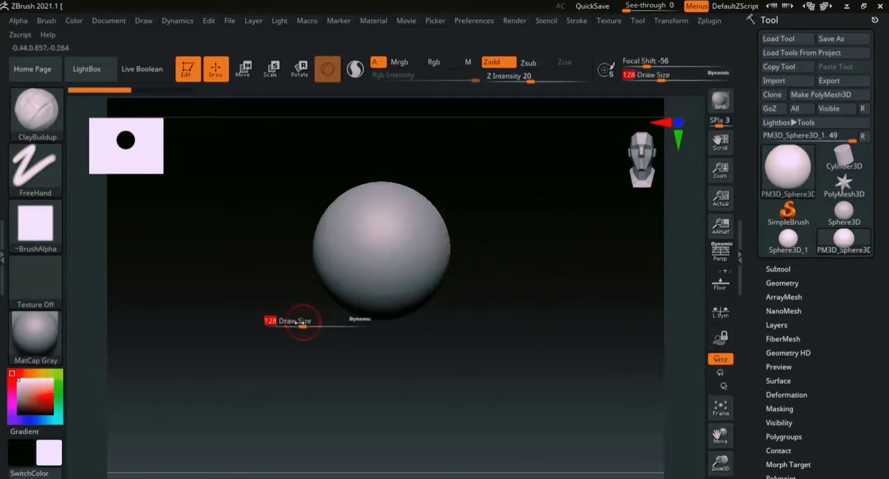
pyautogui.moveTo(304, 322); pyautogui.dragTo(331, 328)
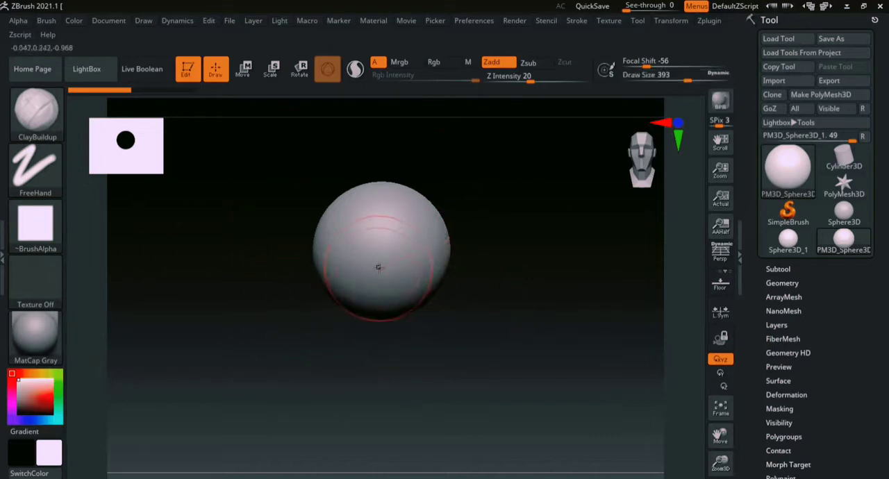
pyautogui.press('s')
pyautogui.moveTo(371, 264); pyautogui.dragTo(351, 265)
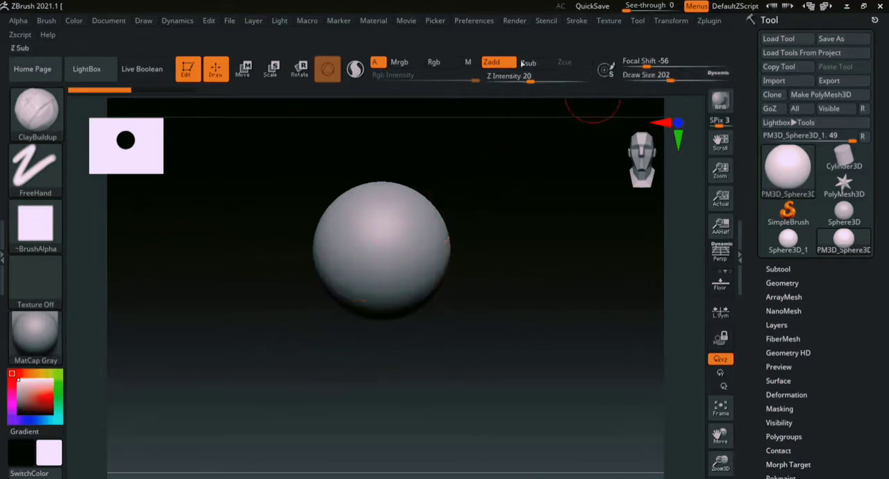
pyautogui.click(511, 77)
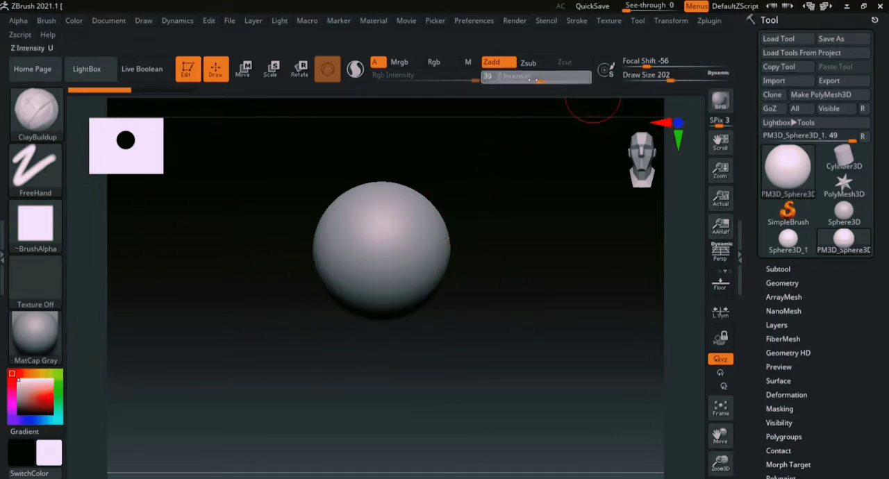
pyautogui.moveTo(519, 79); pyautogui.dragTo(517, 79)
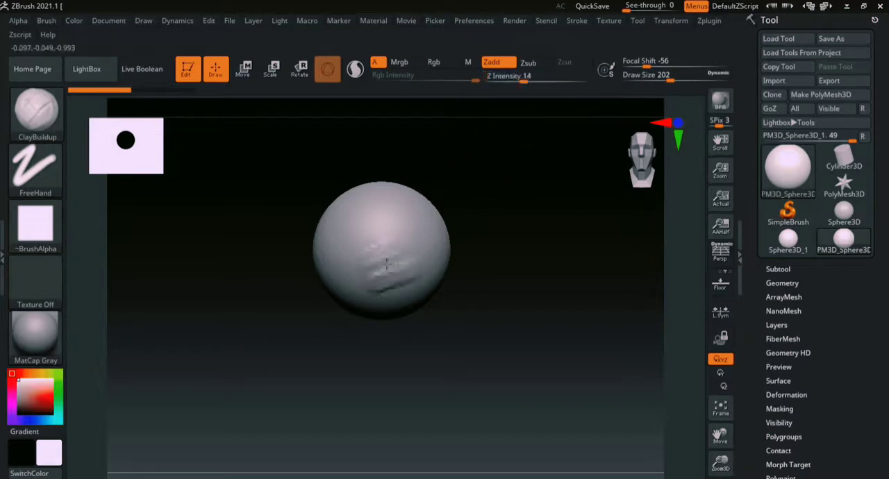
# - Try several ClayBuildup strokes on the lower front of the sphere, inspect the bump from the sides and undo them
pyautogui.moveTo(409, 275); pyautogui.dragTo(386, 290)
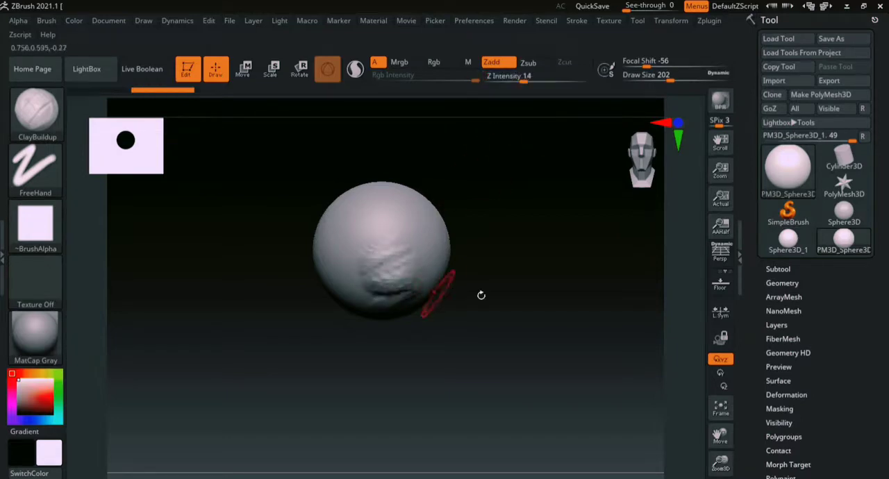
pyautogui.moveTo(480, 293); pyautogui.dragTo(543, 264)
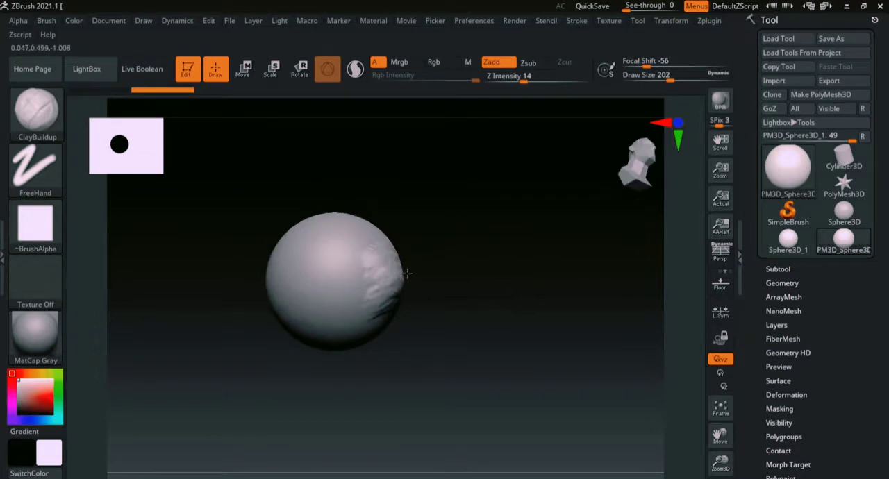
pyautogui.moveTo(399, 279)
pyautogui.mouseDown()
pyautogui.moveTo(375, 316)
pyautogui.moveTo(388, 257)
pyautogui.mouseUp()
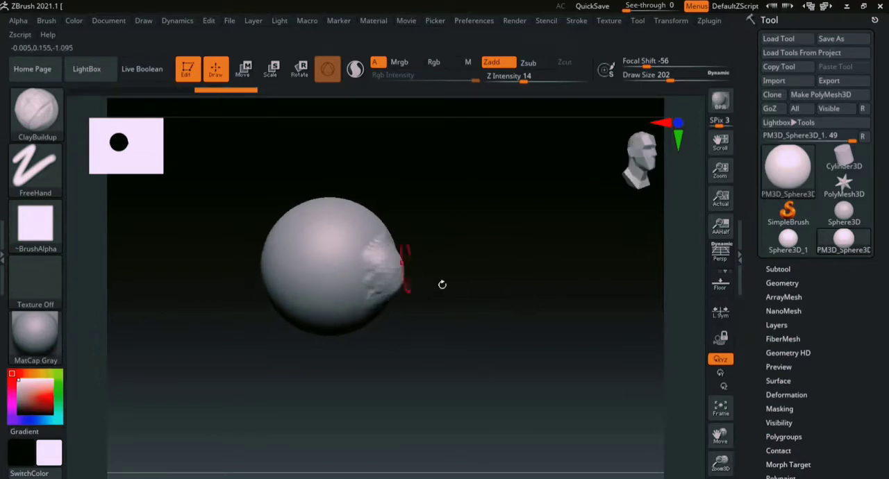
pyautogui.moveTo(442, 285); pyautogui.dragTo(398, 257)
pyautogui.moveTo(409, 290); pyautogui.dragTo(404, 307)
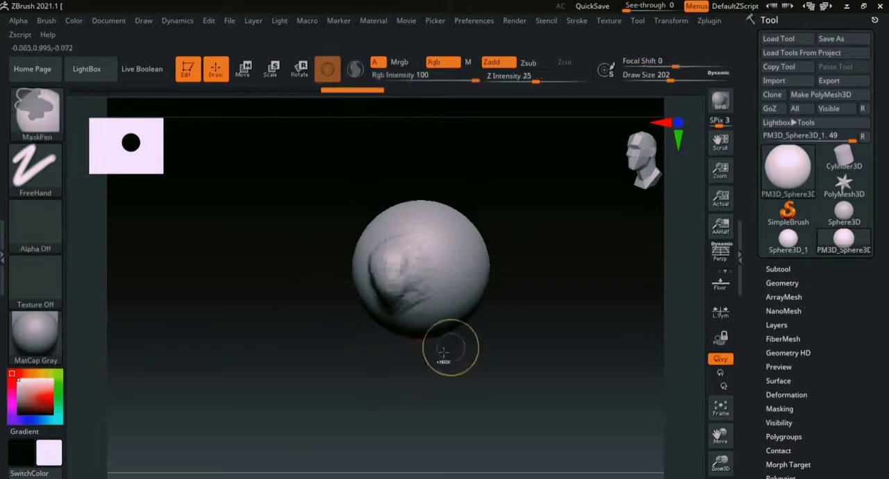
pyautogui.keyDown('shift'); pyautogui.moveTo(403, 268); pyautogui.dragTo(334, 359); pyautogui.keyUp('shift')
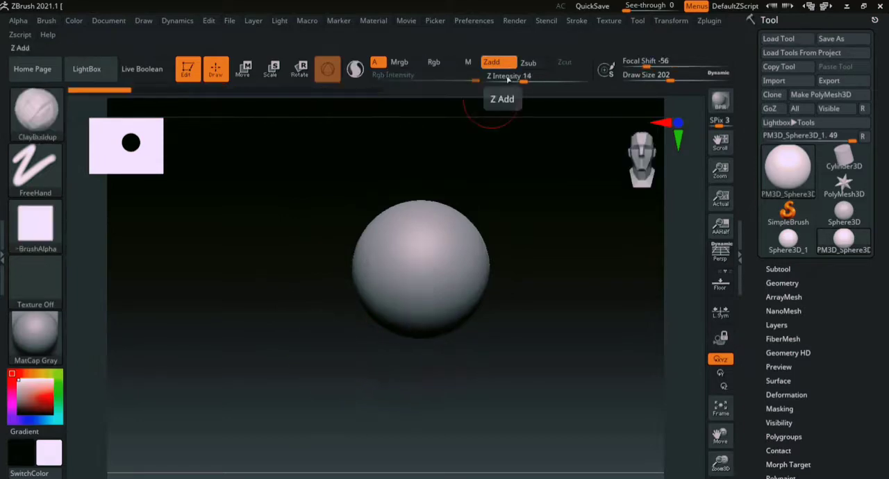
pyautogui.keyDown('ctrl'); pyautogui.moveTo(670, 200); pyautogui.dragTo(664, 292, button='right'); pyautogui.keyUp('ctrl')
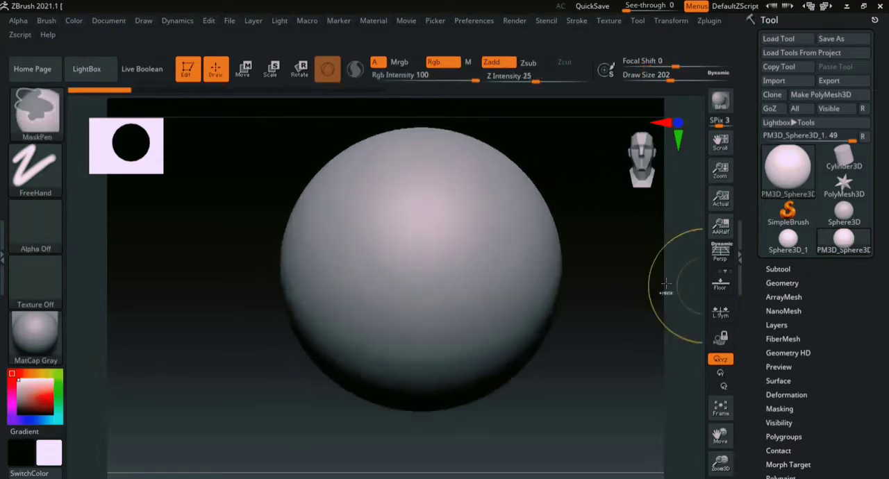
# - Build up a raised patch of clay on the lower front of the sphere
pyautogui.keyDown('alt'); pyautogui.moveTo(573, 215); pyautogui.dragTo(529, 286, button='right'); pyautogui.keyUp('alt')
pyautogui.moveTo(365, 336)
pyautogui.mouseDown()
pyautogui.moveTo(389, 322)
pyautogui.moveTo(386, 343)
pyautogui.moveTo(375, 334)
pyautogui.moveTo(389, 347)
pyautogui.moveTo(386, 331)
pyautogui.moveTo(404, 388)
pyautogui.mouseUp()
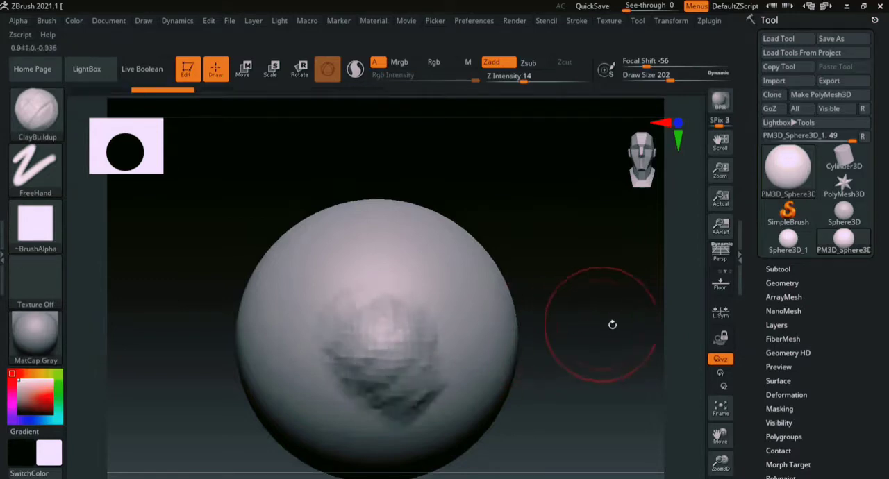
pyautogui.moveTo(569, 325)
pyautogui.mouseDown()
pyautogui.moveTo(594, 329)
pyautogui.moveTo(506, 320)
pyautogui.mouseUp()
# - Carve a round hollow beside the raised patch with Zsub, then return the brush to Zadd
pyautogui.click(528, 63)
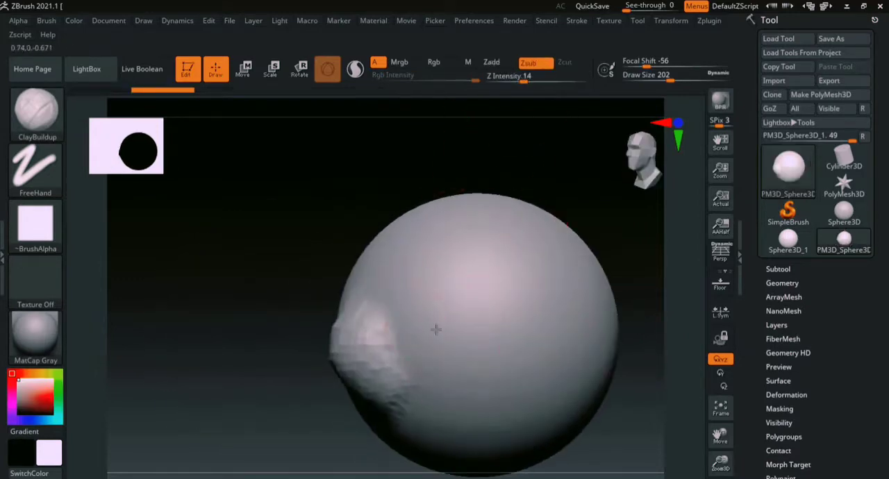
pyautogui.moveTo(423, 287)
pyautogui.mouseDown()
pyautogui.moveTo(461, 356)
pyautogui.moveTo(432, 316)
pyautogui.moveTo(466, 321)
pyautogui.mouseUp()
pyautogui.moveTo(299, 393)
pyautogui.mouseDown()
pyautogui.moveTo(310, 320)
pyautogui.moveTo(303, 378)
pyautogui.mouseUp()
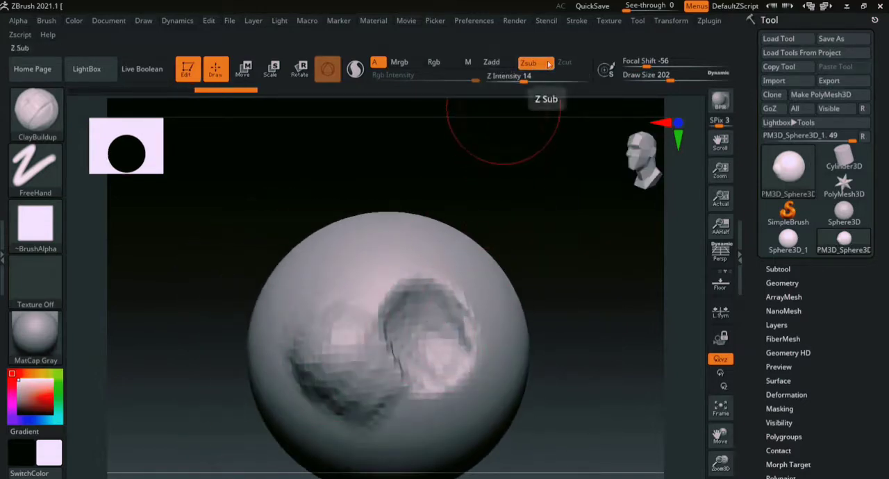
pyautogui.click(493, 62)
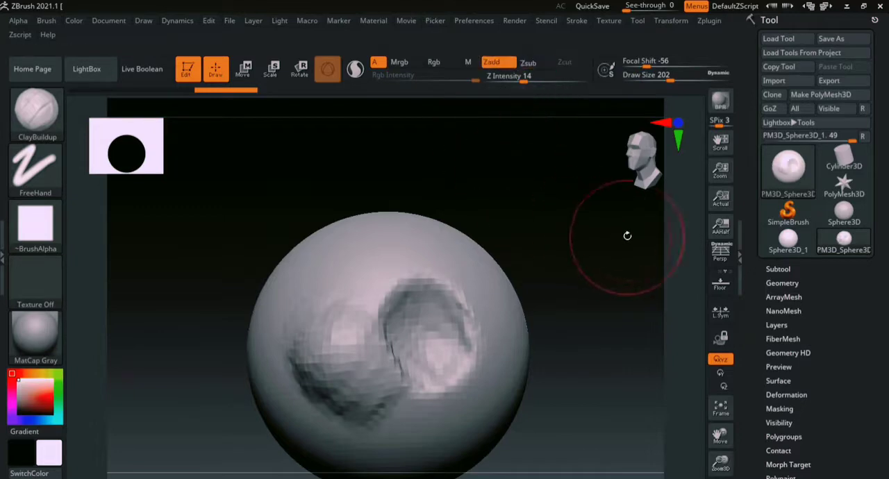
# - Carve a second hollow beside the first by temporarily inverting the ClayBuildup brush in Zadd mode
pyautogui.moveTo(627, 234); pyautogui.dragTo(545, 299)
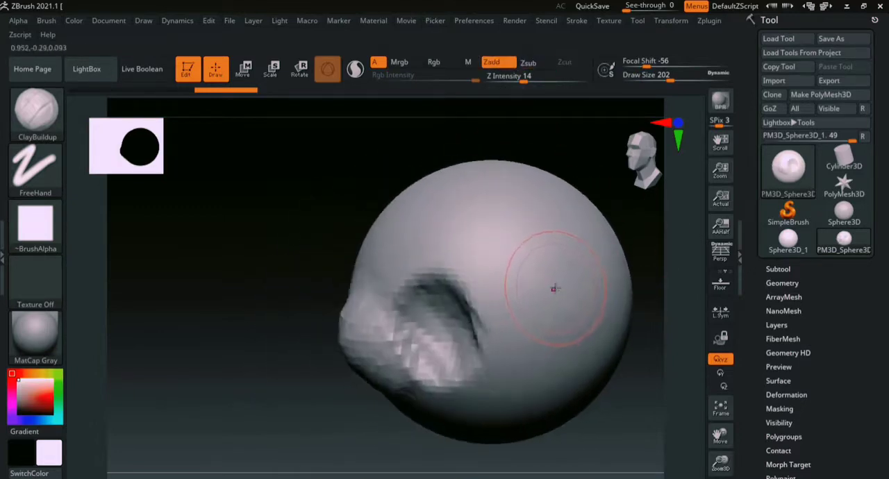
pyautogui.moveTo(524, 298)
pyautogui.mouseDown()
pyautogui.moveTo(544, 309)
pyautogui.moveTo(520, 298)
pyautogui.moveTo(546, 298)
pyautogui.moveTo(525, 325)
pyautogui.moveTo(535, 267)
pyautogui.moveTo(547, 273)
pyautogui.mouseUp()
pyautogui.moveTo(641, 255); pyautogui.dragTo(586, 272)
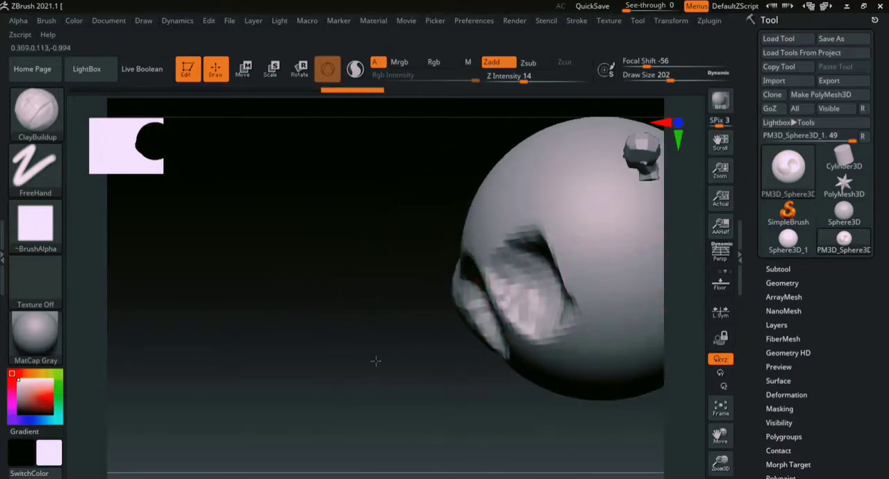
pyautogui.moveTo(375, 361); pyautogui.dragTo(486, 348)
pyautogui.keyDown('ctrl'); pyautogui.moveTo(678, 357); pyautogui.dragTo(642, 278, button='right'); pyautogui.keyUp('ctrl')
pyautogui.moveTo(642, 278)
pyautogui.mouseDown()
pyautogui.moveTo(507, 328)
pyautogui.moveTo(536, 322)
pyautogui.moveTo(532, 339)
pyautogui.mouseUp()
pyautogui.keyDown('ctrl'); pyautogui.moveTo(689, 252); pyautogui.dragTo(642, 326, button='right'); pyautogui.keyUp('ctrl')
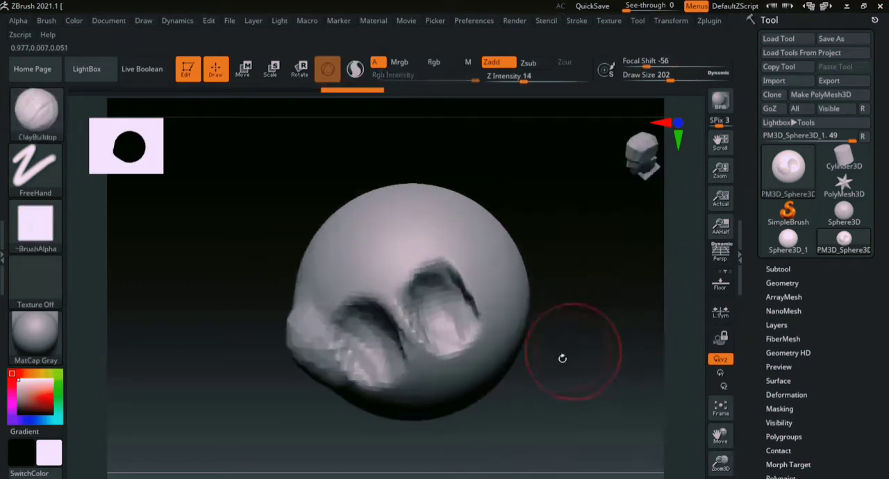
# - Soften the raised patch and both hollows with the Smooth brush
pyautogui.keyDown('alt'); pyautogui.moveTo(588, 341); pyautogui.dragTo(603, 306, button='right'); pyautogui.keyUp('alt')
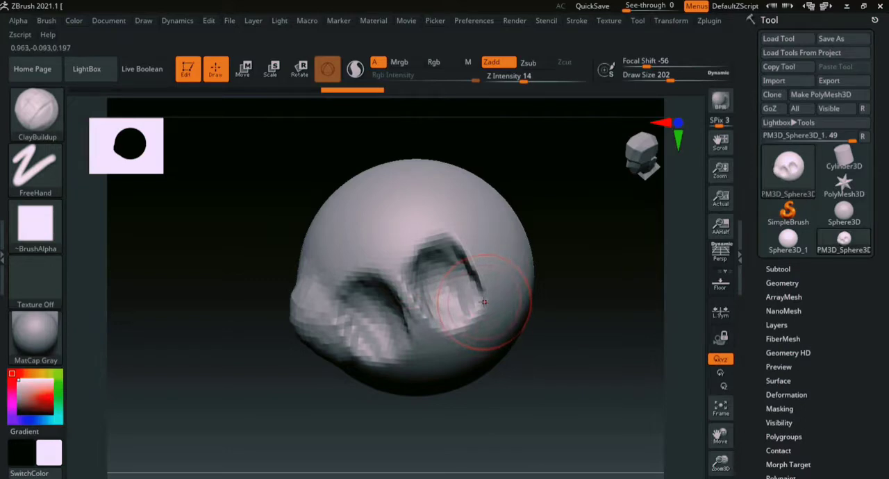
pyautogui.press('shift')
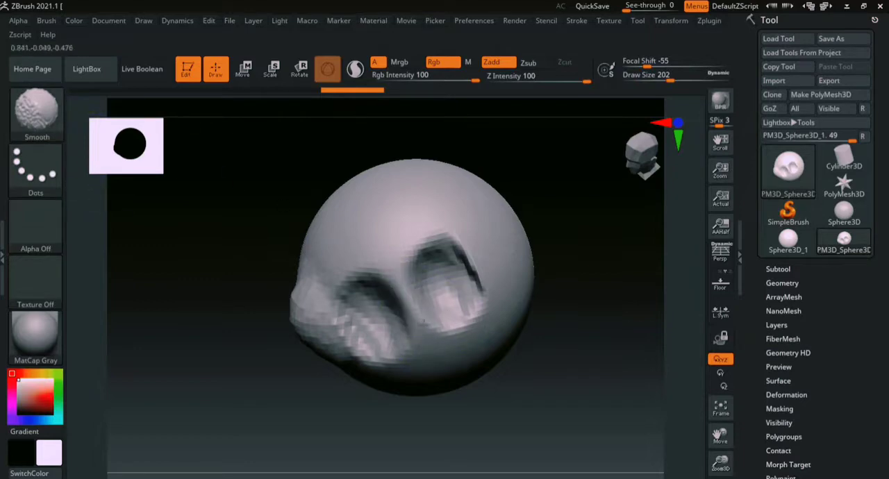
pyautogui.moveTo(424, 321)
pyautogui.keyDown('shift'); pyautogui.mouseDown()
pyautogui.moveTo(444, 267)
pyautogui.moveTo(461, 278)
pyautogui.moveTo(345, 332)
pyautogui.moveTo(291, 305)
pyautogui.mouseUp(); pyautogui.keyUp('shift')
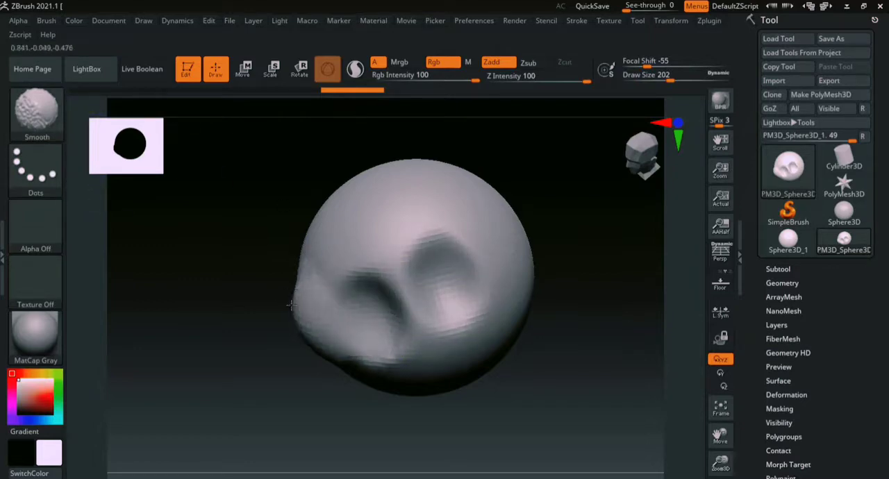
pyautogui.moveTo(305, 338); pyautogui.dragTo(315, 373)
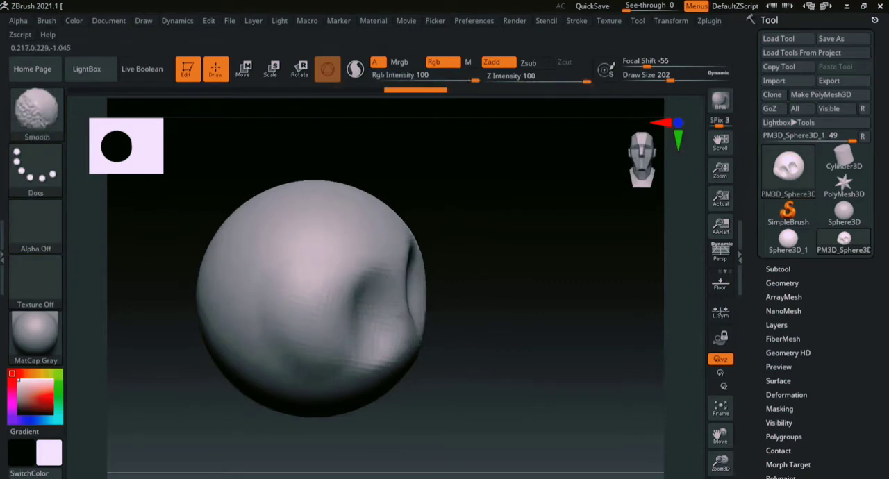
pyautogui.moveTo(486, 292)
pyautogui.mouseDown()
pyautogui.moveTo(571, 340)
pyautogui.moveTo(620, 351)
pyautogui.moveTo(540, 303)
pyautogui.moveTo(595, 312)
pyautogui.moveTo(556, 304)
pyautogui.moveTo(539, 286)
pyautogui.moveTo(587, 321)
pyautogui.mouseUp()
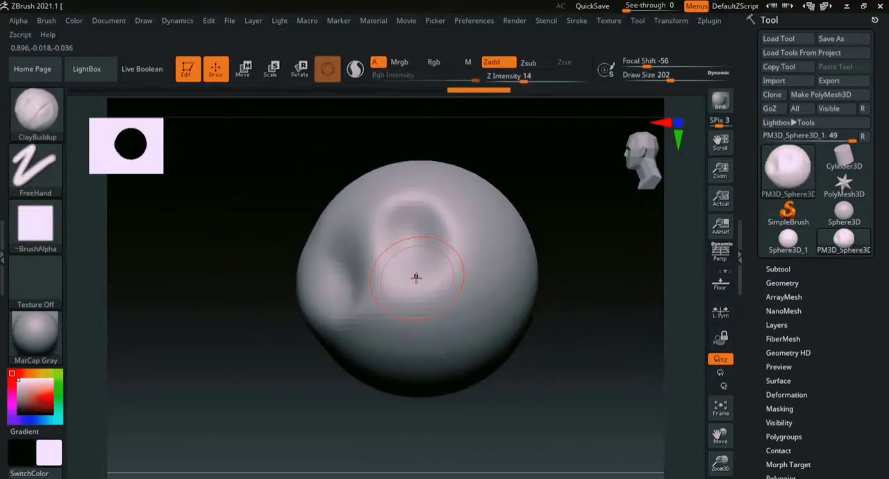
# - Switch to the Move brush for reshaping the sphere
pyautogui.press('b')
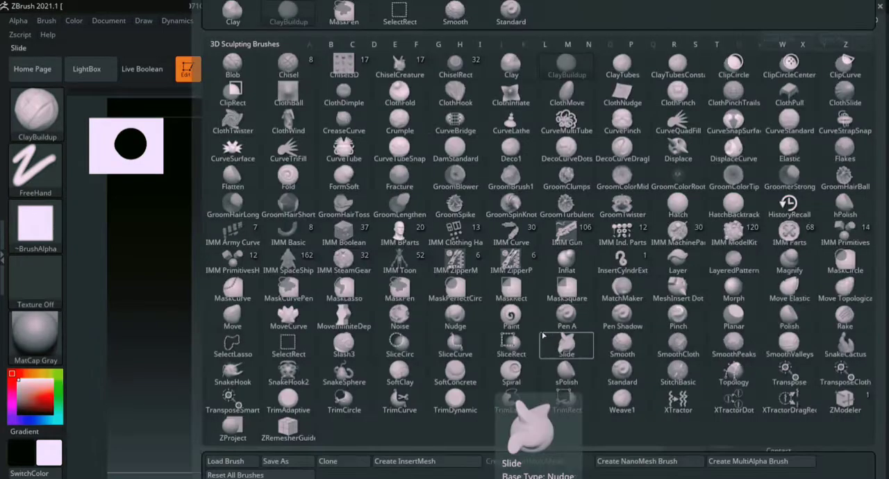
pyautogui.press('m')
pyautogui.press('v')
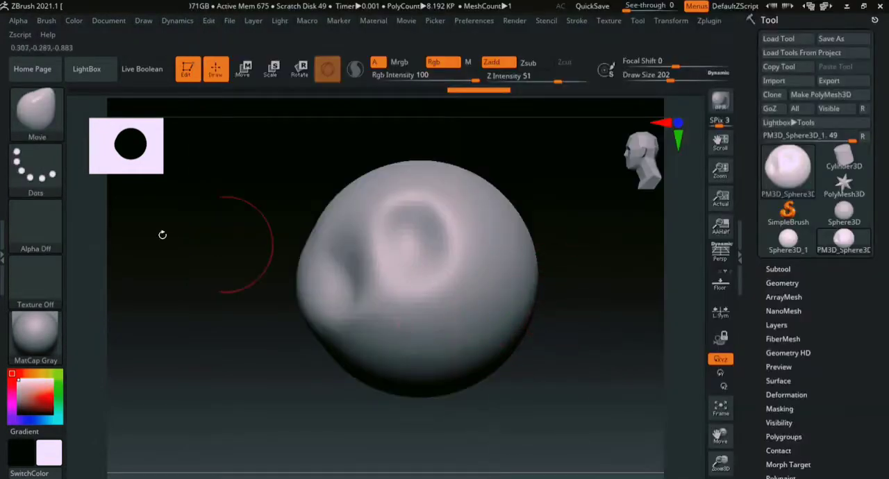
pyautogui.keyDown('ctrl'); pyautogui.moveTo(666, 361); pyautogui.dragTo(655, 266, button='right'); pyautogui.keyUp('ctrl')
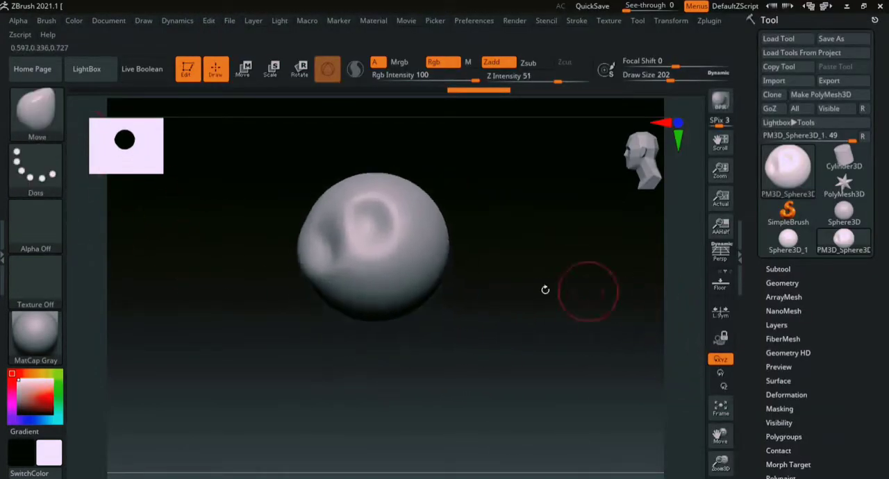
# - Enlarge the Move brush to a draw size of 365 and pull the sphere's underside down into a rounded point
pyautogui.press('s')
pyautogui.moveTo(447, 289); pyautogui.dragTo(462, 290)
pyautogui.moveTo(412, 304); pyautogui.dragTo(411, 359)
pyautogui.moveTo(496, 333); pyautogui.dragTo(450, 321, button='right')
pyautogui.moveTo(453, 318)
pyautogui.mouseDown()
pyautogui.moveTo(451, 377)
pyautogui.moveTo(443, 378)
pyautogui.mouseUp()
pyautogui.moveTo(426, 377); pyautogui.dragTo(433, 368, button='right')
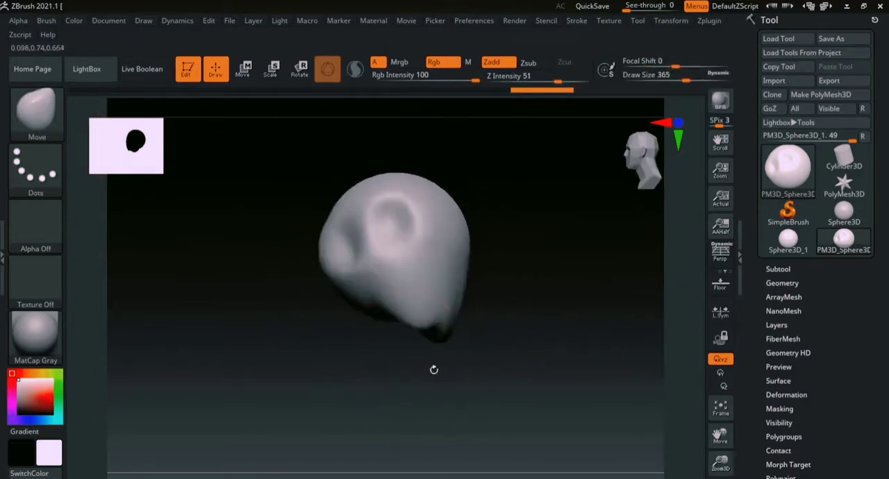
pyautogui.moveTo(414, 319); pyautogui.dragTo(431, 353)
pyautogui.moveTo(407, 368); pyautogui.dragTo(411, 353, button='right')
# - Set the Move brush draw size to 567 and nudge the sides and crown of the form into a rounder silhouette
pyautogui.press('s')
pyautogui.moveTo(460, 292); pyautogui.dragTo(476, 298)
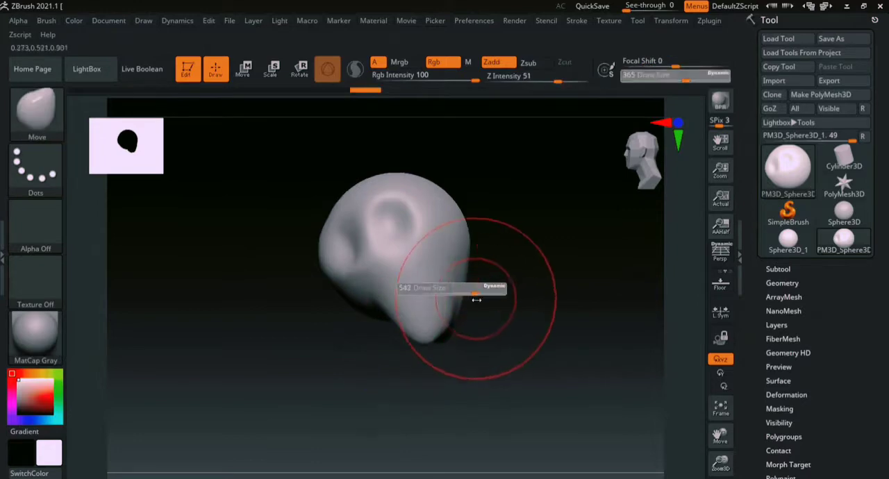
pyautogui.keyDown('ctrl'); pyautogui.moveTo(683, 307); pyautogui.dragTo(557, 263, button='right'); pyautogui.keyUp('ctrl')
pyautogui.keyDown('alt'); pyautogui.moveTo(557, 263); pyautogui.dragTo(616, 306, button='right'); pyautogui.keyUp('alt')
pyautogui.moveTo(498, 296); pyautogui.dragTo(486, 297)
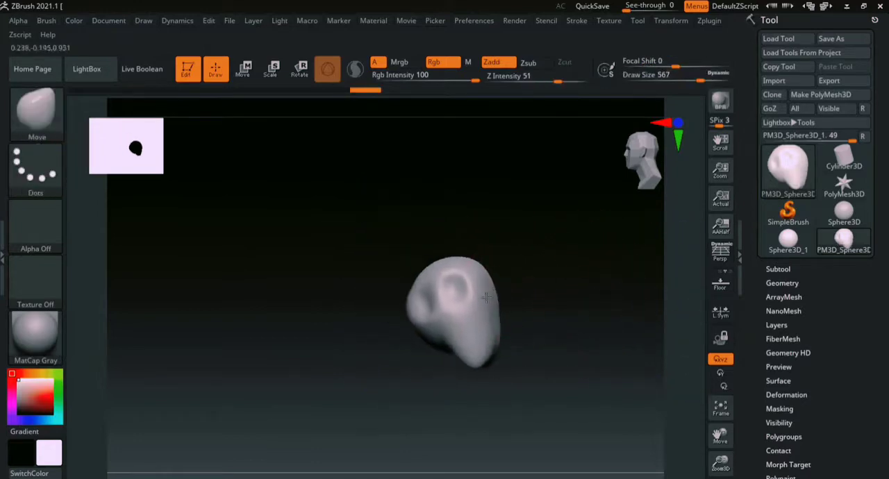
pyautogui.moveTo(409, 320); pyautogui.dragTo(421, 317)
pyautogui.moveTo(440, 262)
pyautogui.mouseDown()
pyautogui.moveTo(437, 254)
pyautogui.moveTo(460, 255)
pyautogui.mouseUp()
pyautogui.moveTo(485, 289); pyautogui.dragTo(490, 287)
# - Reshape the lower bulge and the hollowed side of the form with broad Move strokes
pyautogui.moveTo(443, 356); pyautogui.dragTo(451, 378)
pyautogui.moveTo(473, 353); pyautogui.dragTo(502, 307, button='right')
pyautogui.moveTo(455, 306); pyautogui.dragTo(464, 303)
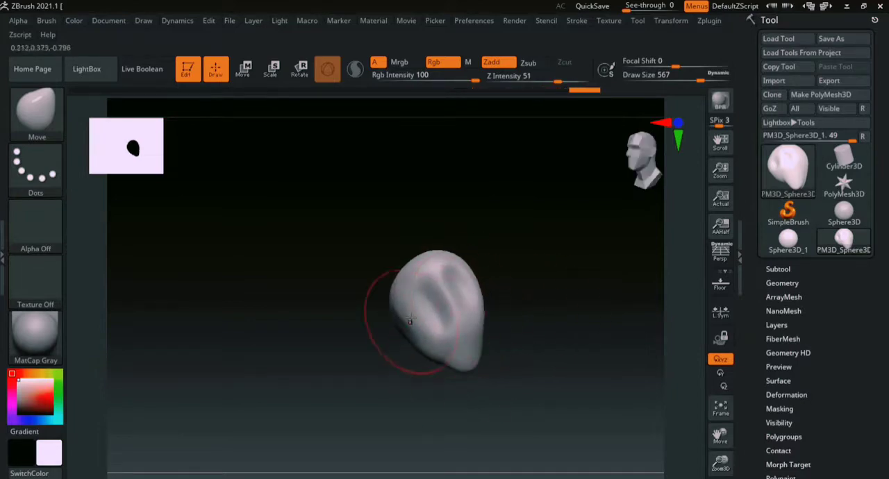
pyautogui.moveTo(415, 320); pyautogui.dragTo(409, 320)
pyautogui.moveTo(406, 312); pyautogui.dragTo(402, 311)
pyautogui.moveTo(549, 298)
pyautogui.mouseDown(button='right')
pyautogui.moveTo(530, 282)
pyautogui.moveTo(426, 341)
pyautogui.moveTo(564, 317)
pyautogui.moveTo(521, 263)
pyautogui.mouseUp(button='right')
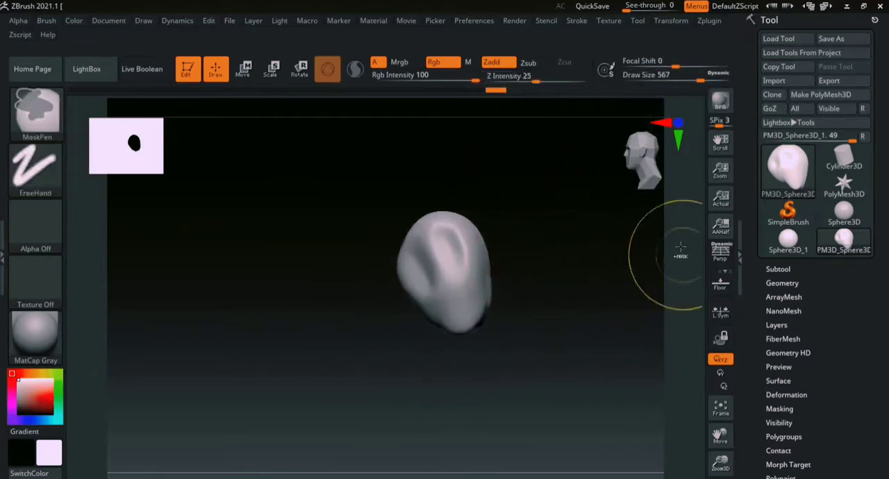
# - Reduce the draw size to 268 and smooth the ridges, hollows and lower surface of the form
pyautogui.keyDown('ctrl'); pyautogui.moveTo(660, 248); pyautogui.dragTo(531, 409, button='right'); pyautogui.keyUp('ctrl')
pyautogui.press('s')
pyautogui.moveTo(486, 303)
pyautogui.mouseDown()
pyautogui.moveTo(454, 299)
pyautogui.moveTo(415, 311)
pyautogui.mouseUp()
pyautogui.press('s')
pyautogui.moveTo(350, 327)
pyautogui.keyDown('shift'); pyautogui.mouseDown()
pyautogui.moveTo(329, 297)
pyautogui.moveTo(353, 339)
pyautogui.mouseUp(); pyautogui.keyUp('shift')
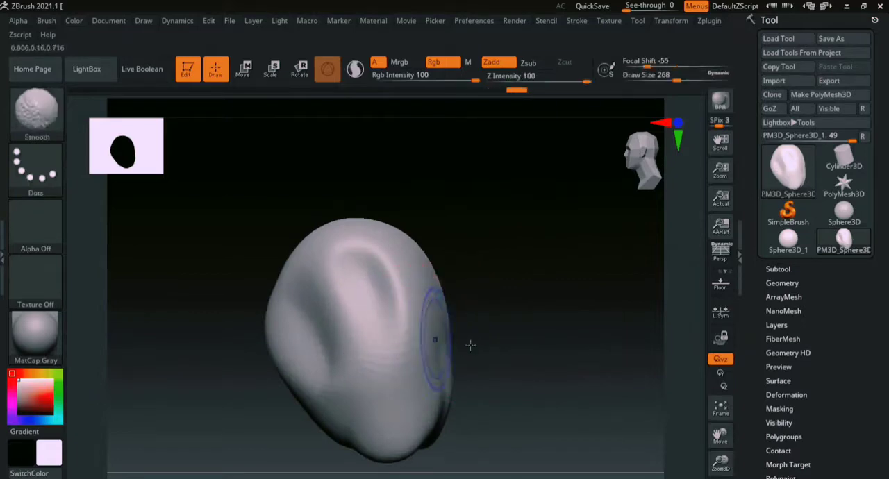
pyautogui.keyDown('alt'); pyautogui.moveTo(550, 349); pyautogui.dragTo(571, 262, button='right'); pyautogui.keyUp('alt')
pyautogui.press('shift')
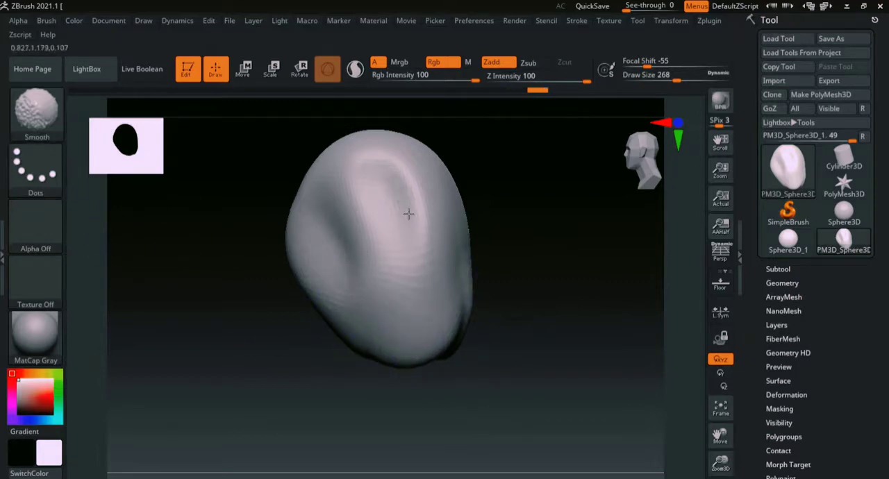
pyautogui.moveTo(518, 263); pyautogui.dragTo(453, 361)
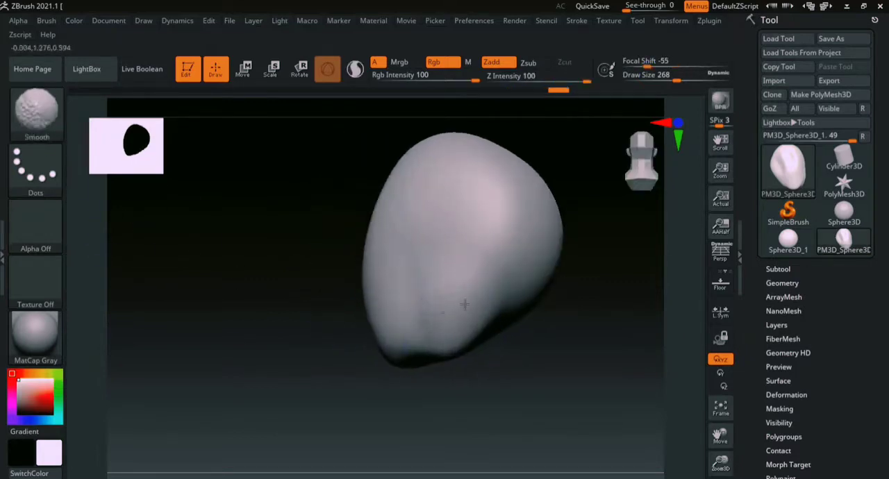
pyautogui.keyDown('shift'); pyautogui.moveTo(461, 314); pyautogui.dragTo(389, 320); pyautogui.keyUp('shift')
pyautogui.moveTo(278, 313); pyautogui.dragTo(458, 326)
pyautogui.keyDown('alt'); pyautogui.moveTo(666, 348); pyautogui.dragTo(582, 248); pyautogui.keyUp('alt')
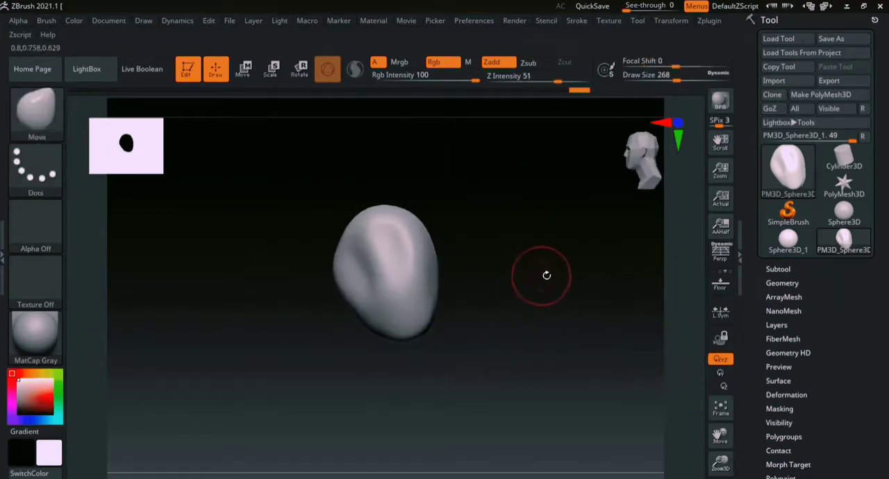
pyautogui.keyDown('alt'); pyautogui.moveTo(541, 271); pyautogui.dragTo(551, 290); pyautogui.keyUp('alt')
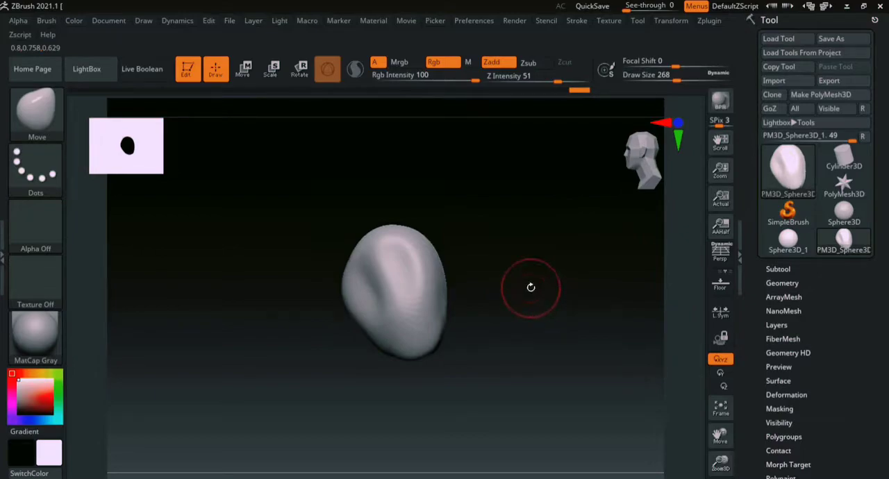
# - Switch to the DamStandard brush with a draw size of 108 and carve curved grooves into the form's smooth side
pyautogui.press('b')
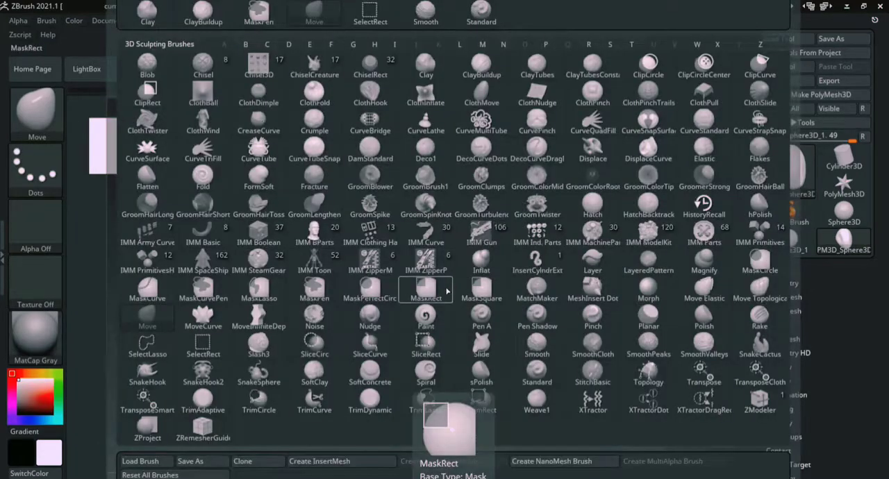
pyautogui.press('d')
pyautogui.press('s')
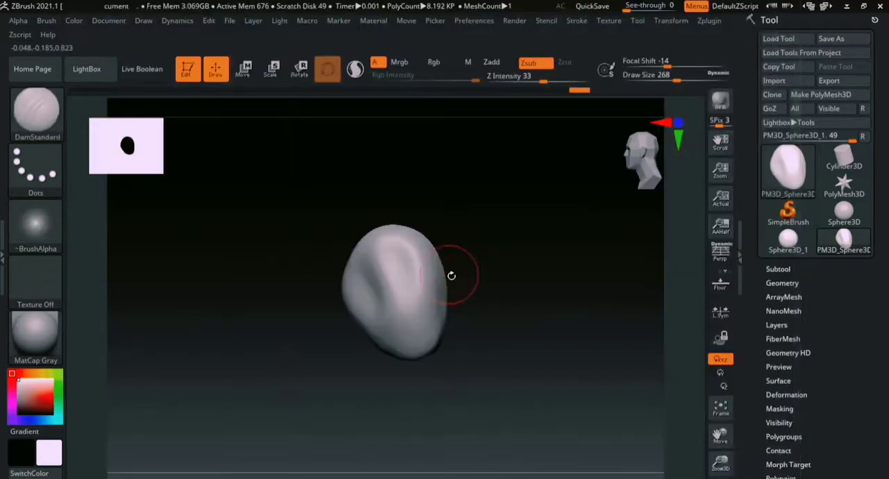
pyautogui.keyDown('ctrl'); pyautogui.moveTo(664, 261); pyautogui.dragTo(654, 324, button='right'); pyautogui.keyUp('ctrl')
pyautogui.keyDown('alt'); pyautogui.moveTo(586, 246); pyautogui.dragTo(611, 333, button='right'); pyautogui.keyUp('alt')
pyautogui.press('s')
pyautogui.moveTo(490, 268)
pyautogui.mouseDown()
pyautogui.moveTo(472, 268)
pyautogui.moveTo(509, 272)
pyautogui.moveTo(470, 341)
pyautogui.mouseUp()
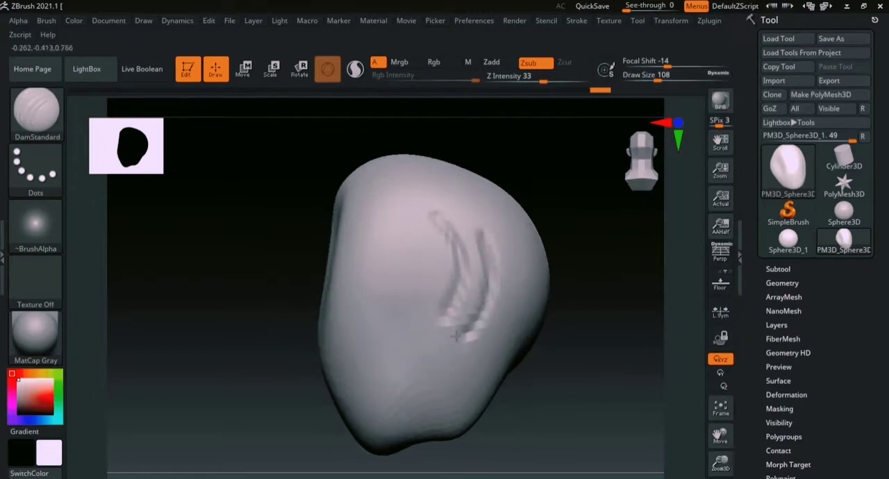
# - Carve more DamStandard grooves beside the first ones, spreading them across the whole side of the form
pyautogui.moveTo(640, 289); pyautogui.dragTo(512, 339)
pyautogui.moveTo(541, 289); pyautogui.dragTo(487, 385)
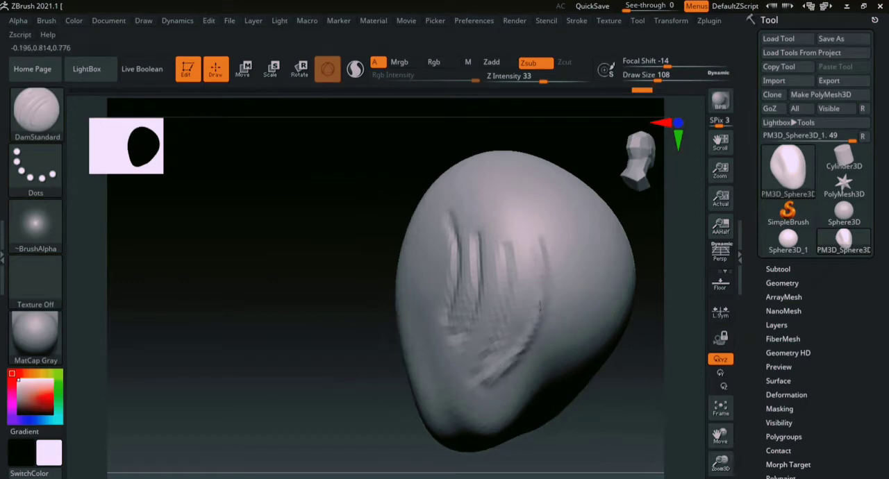
pyautogui.moveTo(407, 358); pyautogui.dragTo(359, 333)
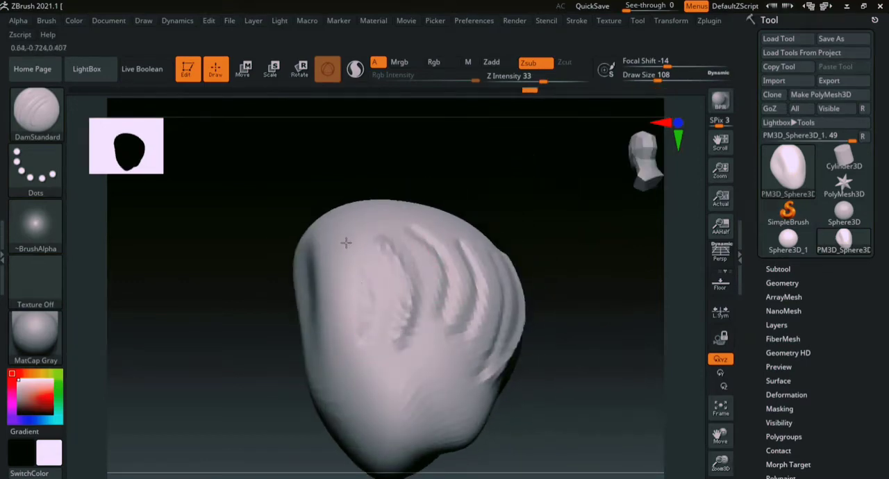
pyautogui.moveTo(346, 242); pyautogui.dragTo(383, 323)
pyautogui.moveTo(452, 311); pyautogui.dragTo(583, 294, button='right')
pyautogui.moveTo(668, 343)
pyautogui.keyDown('ctrl'); pyautogui.mouseDown(button='right')
pyautogui.moveTo(562, 292)
pyautogui.moveTo(591, 331)
pyautogui.moveTo(542, 337)
pyautogui.moveTo(569, 321)
pyautogui.moveTo(509, 310)
pyautogui.moveTo(533, 306)
pyautogui.mouseUp(button='right'); pyautogui.keyUp('ctrl')
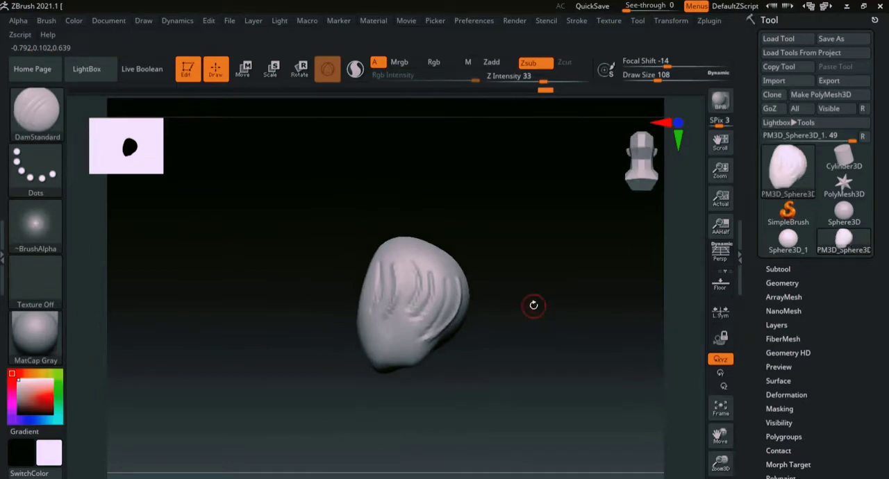
# - Show the polyframe wireframe and examine the polygon density around the carved grooves and hollows
pyautogui.hotkey('shift', 'f')
pyautogui.moveTo(671, 225)
pyautogui.keyDown('ctrl'); pyautogui.mouseDown(button='right')
pyautogui.moveTo(684, 345)
pyautogui.moveTo(623, 268)
pyautogui.mouseUp(button='right'); pyautogui.keyUp('ctrl')
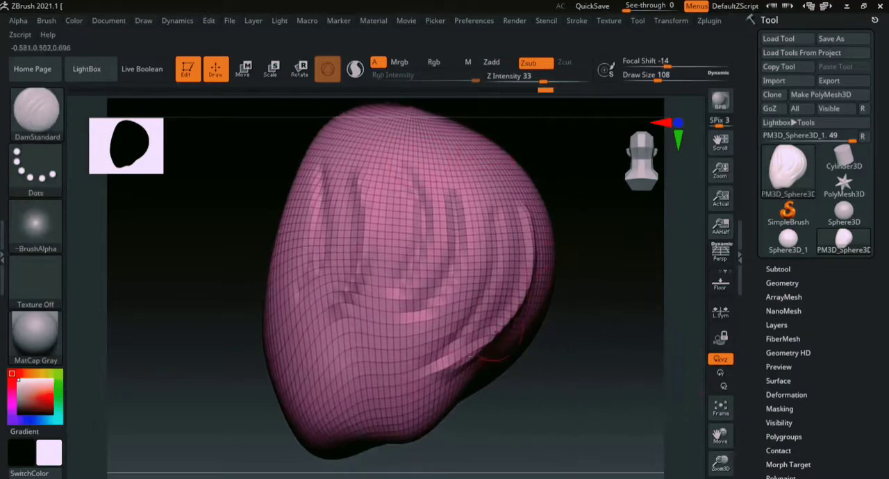
pyautogui.moveTo(585, 274)
pyautogui.mouseDown()
pyautogui.moveTo(602, 271)
pyautogui.moveTo(581, 312)
pyautogui.moveTo(645, 181)
pyautogui.mouseUp()
pyautogui.keyDown('alt'); pyautogui.moveTo(516, 319); pyautogui.dragTo(586, 284, button='right'); pyautogui.keyUp('alt')
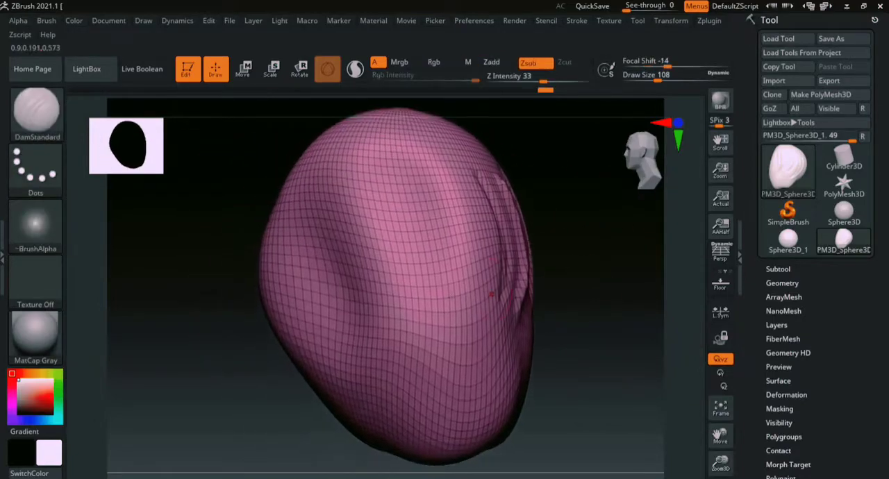
pyautogui.keyDown('ctrl'); pyautogui.moveTo(674, 252); pyautogui.dragTo(673, 319, button='right'); pyautogui.keyUp('ctrl')
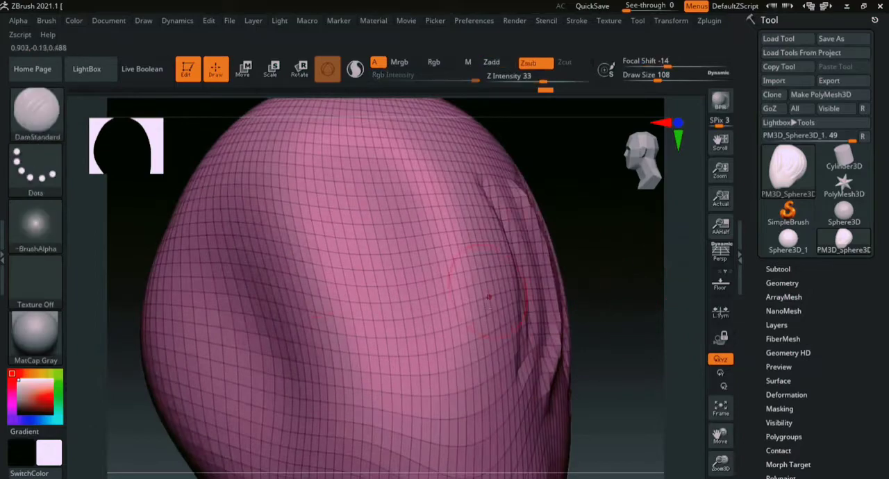
pyautogui.keyDown('ctrl'); pyautogui.moveTo(675, 371); pyautogui.dragTo(660, 300, button='right'); pyautogui.keyUp('ctrl')
pyautogui.moveTo(596, 305)
pyautogui.keyDown('alt'); pyautogui.mouseDown(button='right')
pyautogui.moveTo(577, 361)
pyautogui.moveTo(561, 359)
pyautogui.mouseUp(button='right'); pyautogui.keyUp('alt')
pyautogui.moveTo(584, 354)
pyautogui.mouseDown(button='right')
pyautogui.moveTo(541, 336)
pyautogui.moveTo(316, 379)
pyautogui.mouseUp(button='right')
pyautogui.moveTo(673, 267)
pyautogui.keyDown('ctrl'); pyautogui.mouseDown(button='right')
pyautogui.moveTo(665, 320)
pyautogui.moveTo(555, 268)
pyautogui.mouseUp(button='right'); pyautogui.keyUp('ctrl')
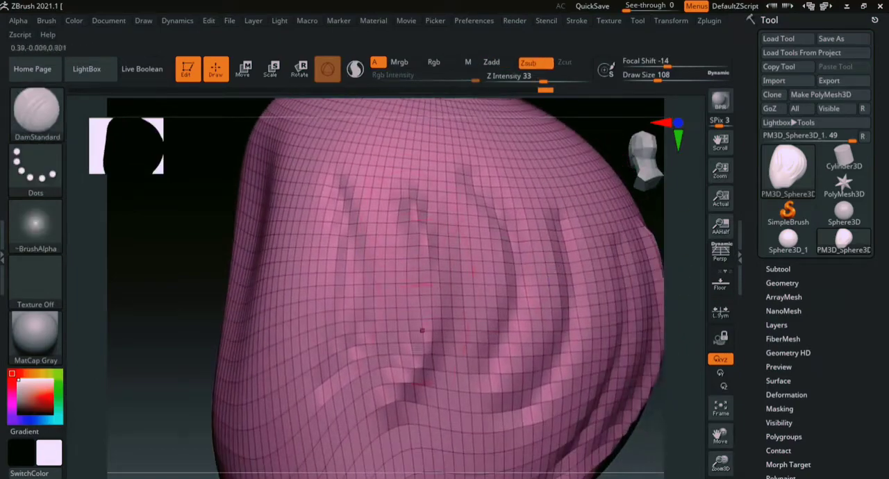
# - Carve another vertical groove among the existing ones and check how the mesh holds its detail
pyautogui.moveTo(390, 368); pyautogui.dragTo(388, 221)
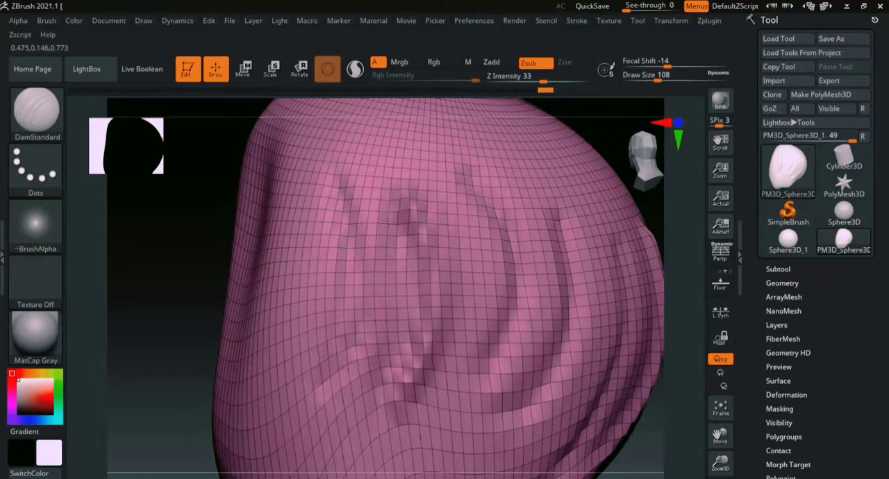
pyautogui.keyDown('ctrl'); pyautogui.moveTo(679, 343); pyautogui.dragTo(632, 285, button='right'); pyautogui.keyUp('ctrl')
pyautogui.moveTo(631, 285)
pyautogui.mouseDown(button='right')
pyautogui.moveTo(629, 260)
pyautogui.moveTo(589, 243)
pyautogui.moveTo(564, 320)
pyautogui.mouseUp(button='right')
pyautogui.moveTo(361, 166); pyautogui.dragTo(440, 227, button='right')
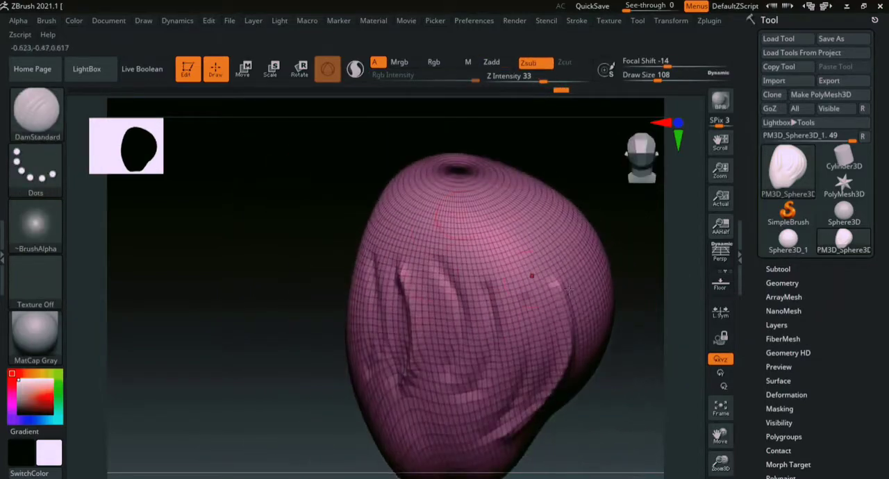
pyautogui.keyDown('alt'); pyautogui.moveTo(642, 329); pyautogui.dragTo(600, 281, button='right'); pyautogui.keyUp('alt')
pyautogui.moveTo(613, 313); pyautogui.dragTo(603, 278, button='right')
pyautogui.keyDown('alt'); pyautogui.moveTo(627, 334); pyautogui.dragTo(600, 306, button='right'); pyautogui.keyUp('alt')
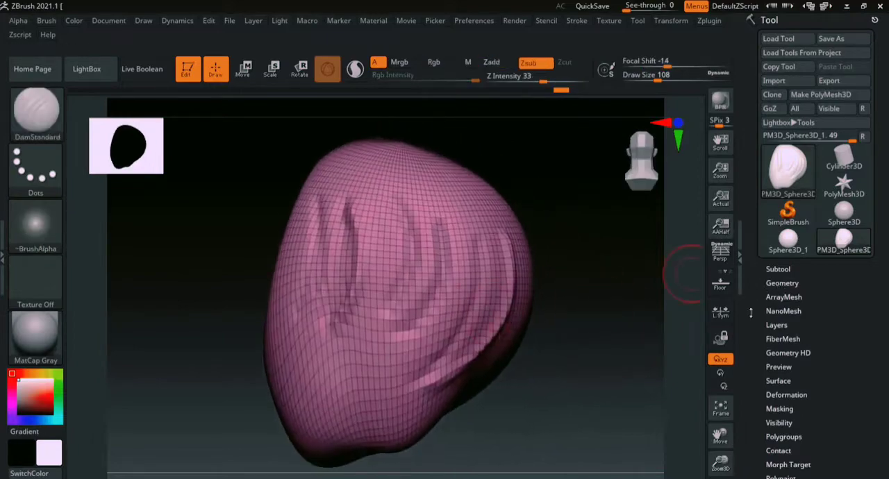
# - Remesh the sculpted form with DynaMesh at a resolution of 128
pyautogui.click(781, 284)
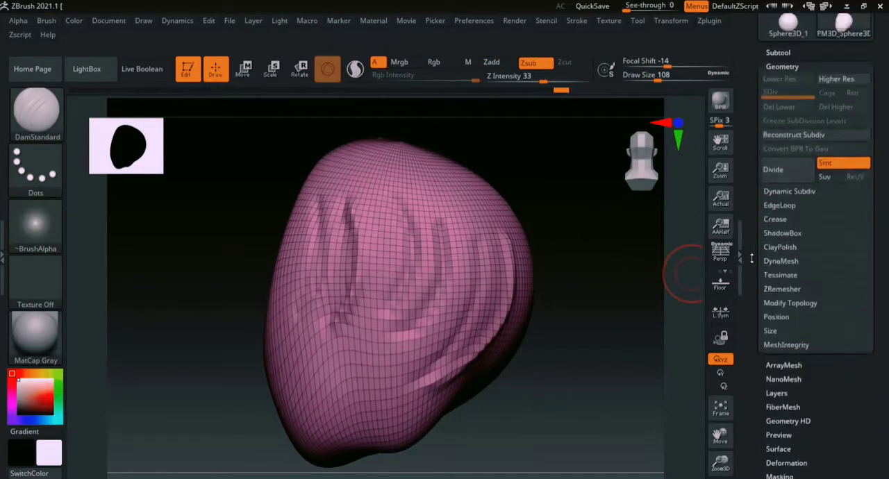
pyautogui.click(776, 266)
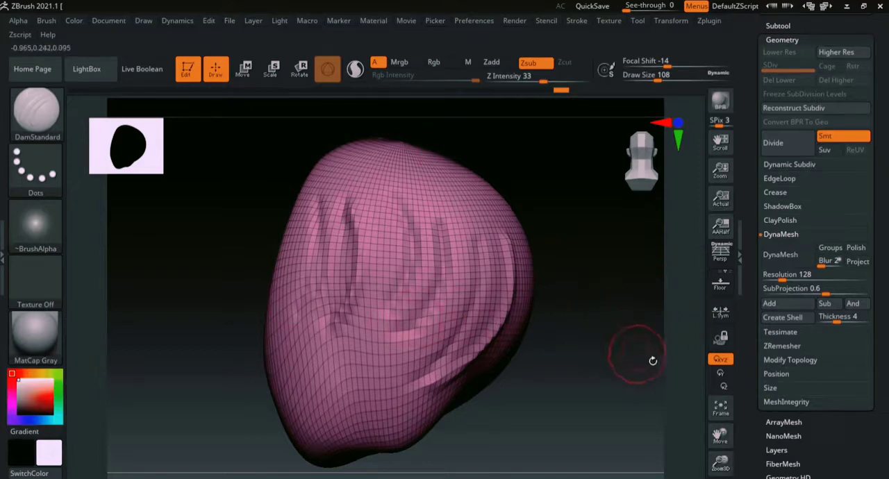
pyautogui.keyDown('ctrl'); pyautogui.moveTo(680, 360); pyautogui.dragTo(667, 319, button='right'); pyautogui.keyUp('ctrl')
pyautogui.keyDown('alt'); pyautogui.moveTo(611, 324); pyautogui.dragTo(604, 295, button='right'); pyautogui.keyUp('alt')
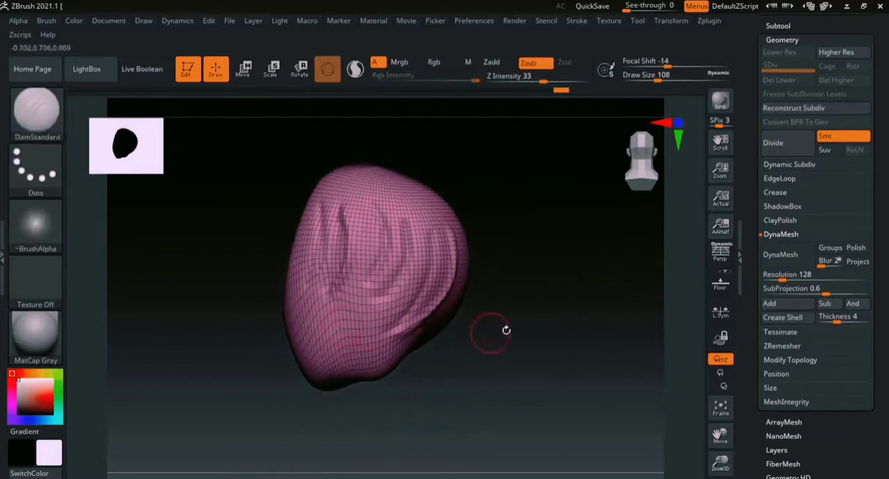
pyautogui.moveTo(506, 330); pyautogui.dragTo(590, 303, button='right')
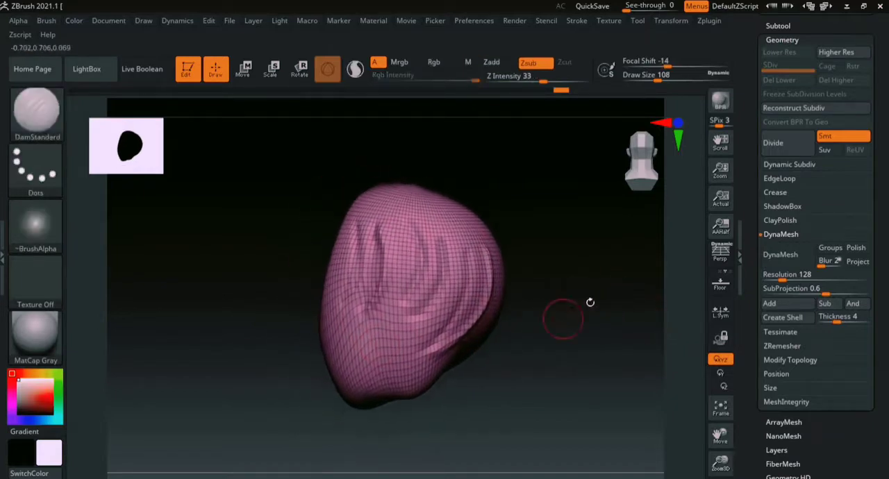
pyautogui.click(776, 255)
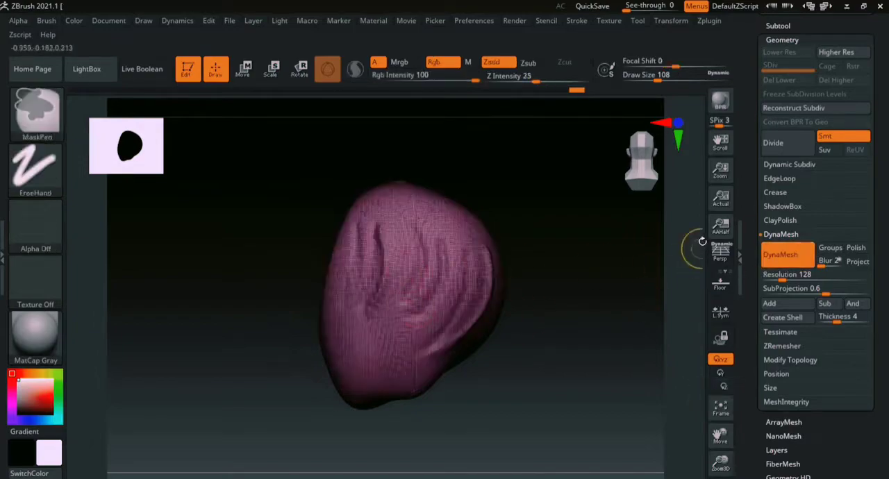
# - Examine the remeshed polygons up close around the grooves and from several sides of the form
pyautogui.keyDown('ctrl'); pyautogui.moveTo(699, 241); pyautogui.dragTo(702, 403, button='right'); pyautogui.keyUp('ctrl')
pyautogui.keyDown('alt'); pyautogui.moveTo(685, 365); pyautogui.dragTo(517, 332, button='right'); pyautogui.keyUp('alt')
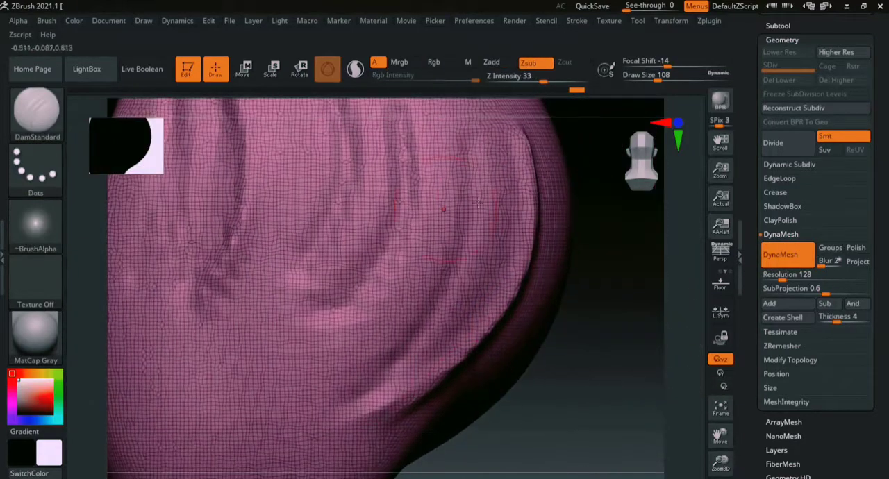
pyautogui.keyDown('ctrl'); pyautogui.moveTo(682, 354); pyautogui.dragTo(659, 283, button='right'); pyautogui.keyUp('ctrl')
pyautogui.moveTo(536, 304); pyautogui.dragTo(619, 337, button='right')
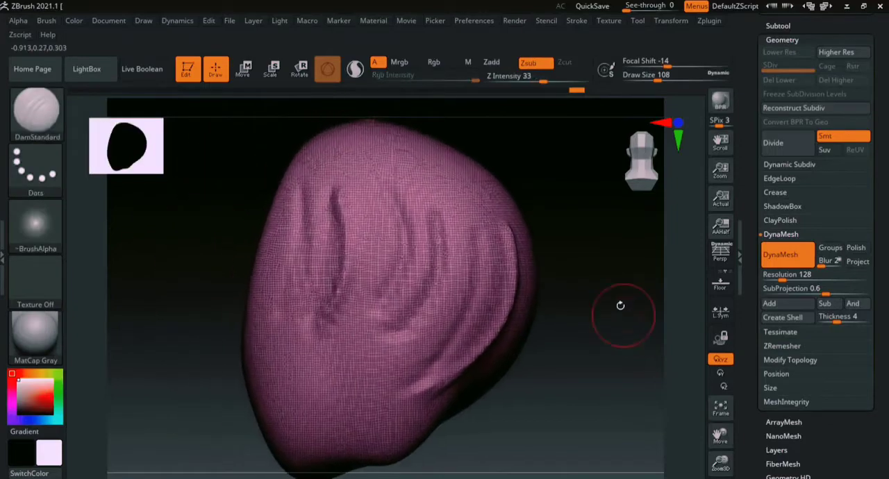
pyautogui.moveTo(619, 303); pyautogui.dragTo(674, 386, button='right')
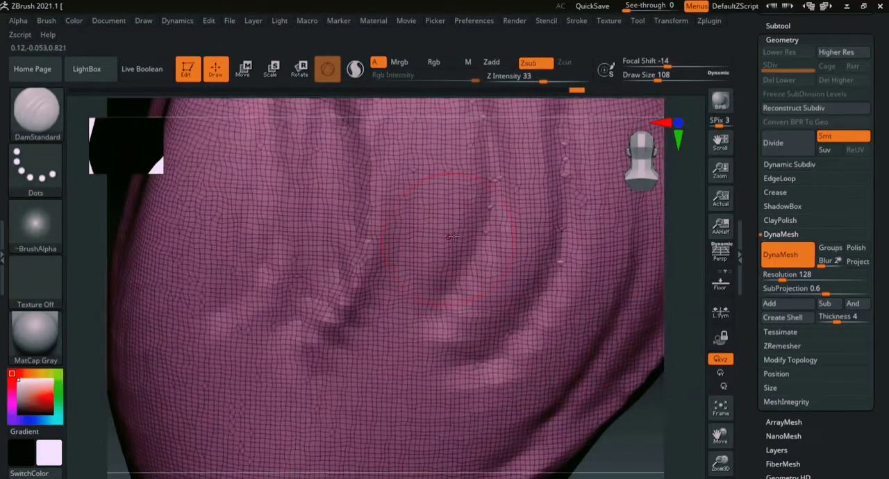
pyautogui.keyDown('ctrl'); pyautogui.moveTo(674, 268); pyautogui.dragTo(634, 327, button='right'); pyautogui.keyUp('ctrl')
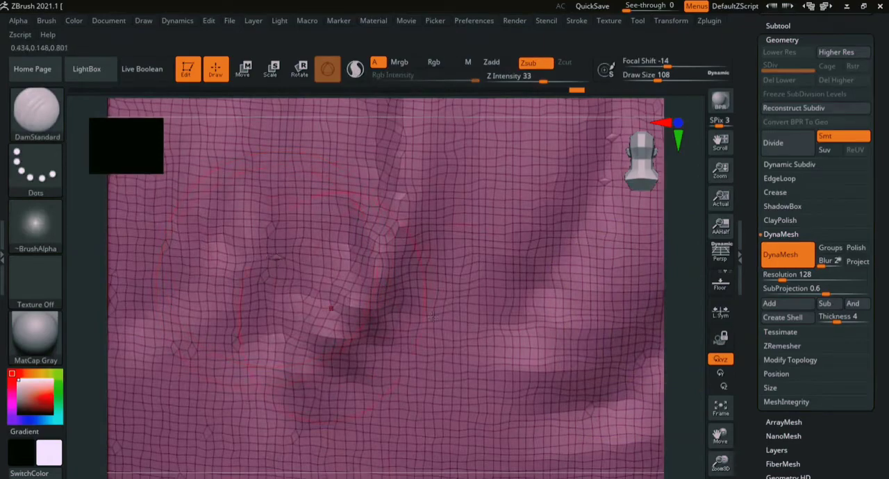
pyautogui.keyDown('ctrl'); pyautogui.moveTo(674, 260); pyautogui.dragTo(399, 261, button='right'); pyautogui.keyUp('ctrl')
pyautogui.moveTo(399, 261); pyautogui.dragTo(524, 284, button='right')
pyautogui.keyDown('alt'); pyautogui.moveTo(456, 274); pyautogui.dragTo(611, 326, button='right'); pyautogui.keyUp('alt')
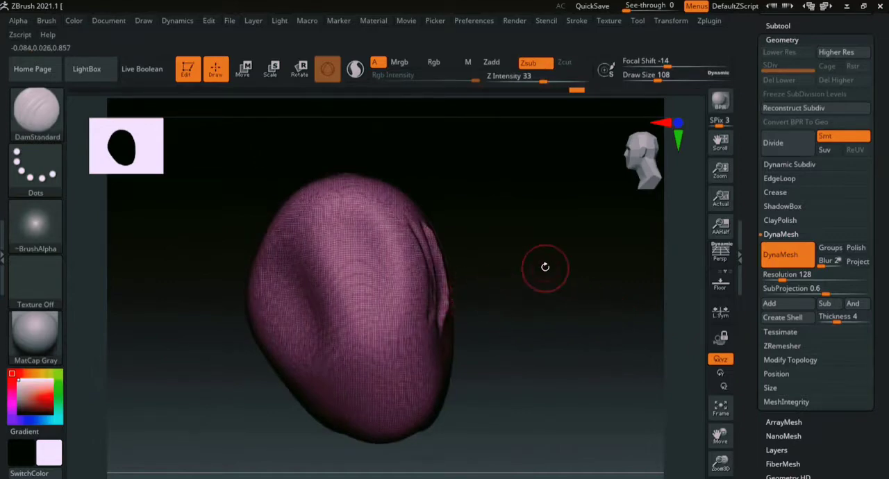
pyautogui.moveTo(563, 341); pyautogui.dragTo(511, 282, button='right')
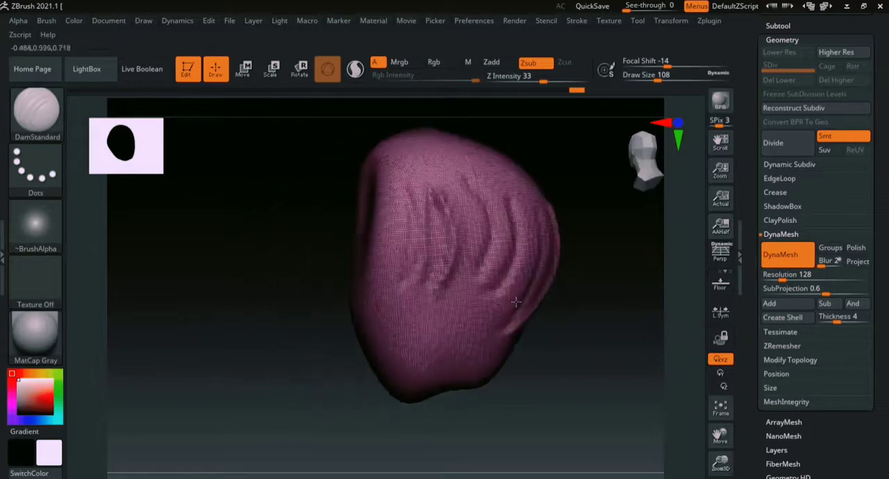
pyautogui.moveTo(605, 339); pyautogui.dragTo(549, 300, button='right')
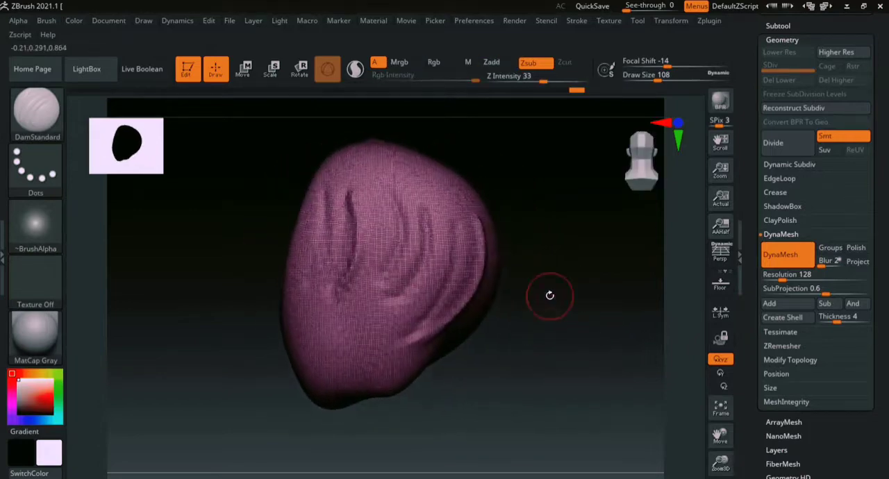
# - Look over the remeshed form from several sides and hide the polyframe wireframe
pyautogui.keyDown('alt'); pyautogui.moveTo(554, 348); pyautogui.dragTo(531, 357, button='right'); pyautogui.keyUp('alt')
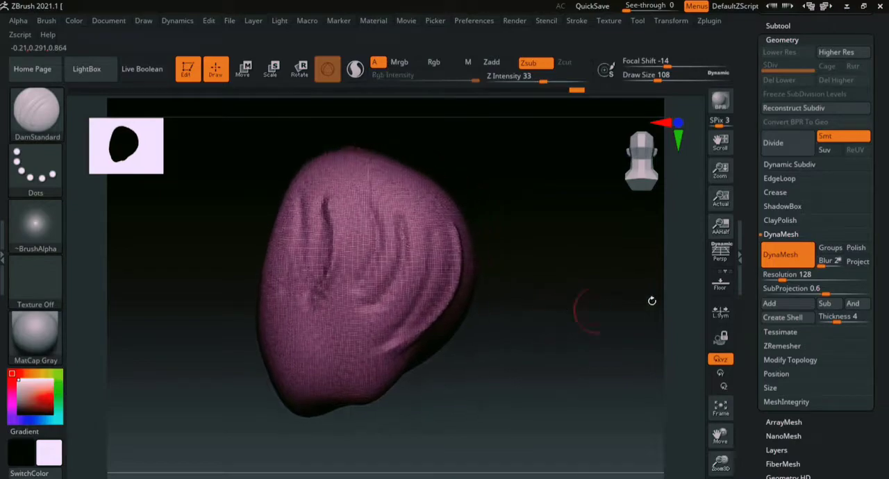
pyautogui.keyDown('ctrl'); pyautogui.moveTo(680, 272); pyautogui.dragTo(669, 243, button='right'); pyautogui.keyUp('ctrl')
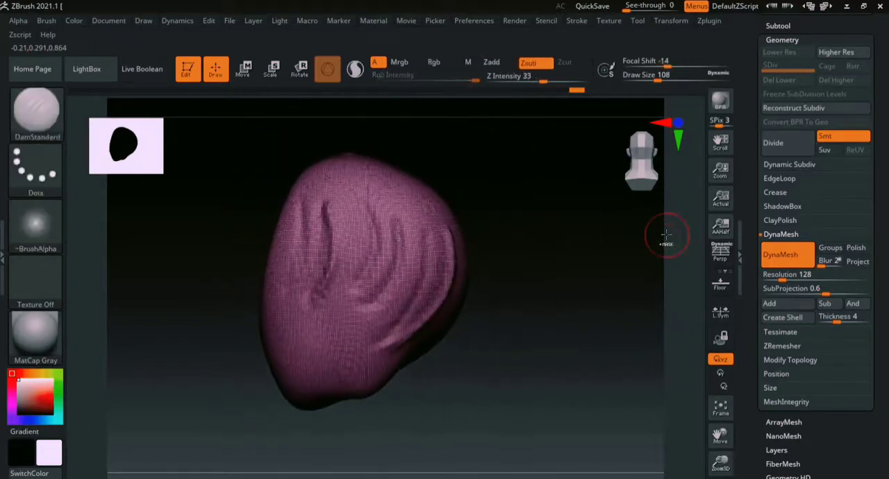
pyautogui.moveTo(531, 355); pyautogui.dragTo(614, 331, button='right')
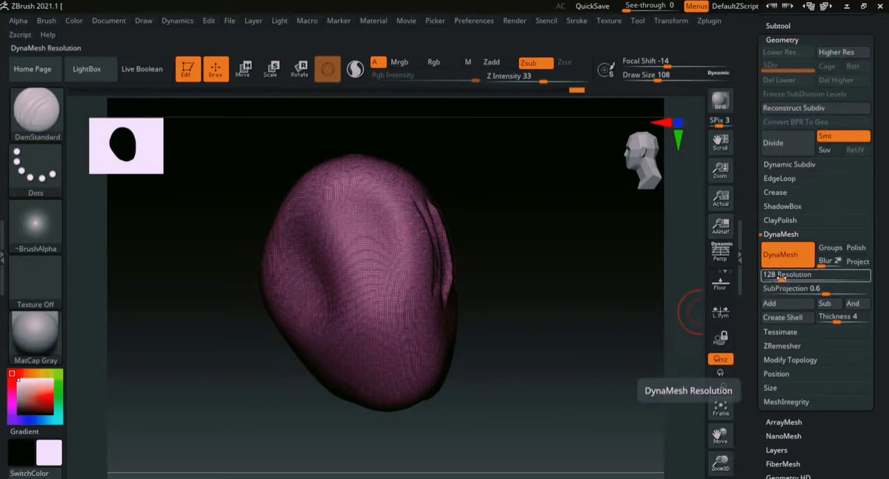
pyautogui.moveTo(667, 316); pyautogui.dragTo(477, 311)
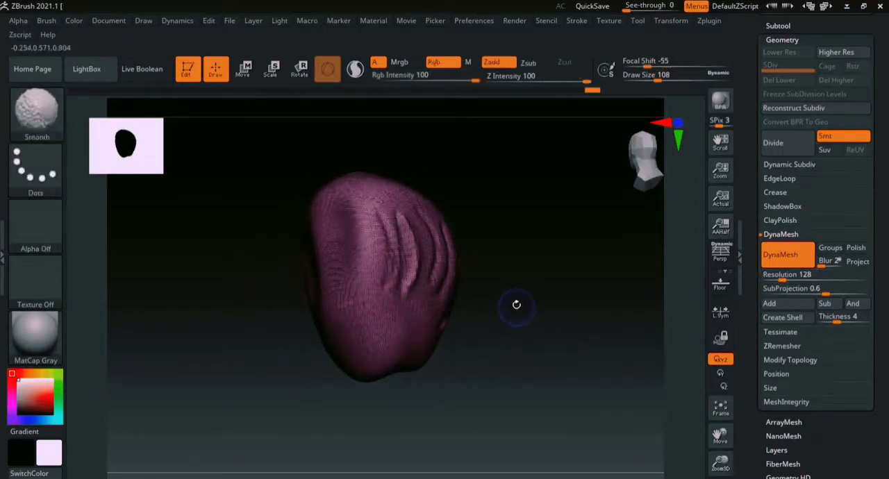
pyautogui.hotkey('shift', 'f')
# - Try carving two wide vertical grooves down the lower form with DamStandard at a draw size of 280
pyautogui.keyDown('ctrl'); pyautogui.moveTo(691, 268); pyautogui.dragTo(684, 410, button='right'); pyautogui.keyUp('ctrl')
pyautogui.press('s')
pyautogui.click(399, 275)
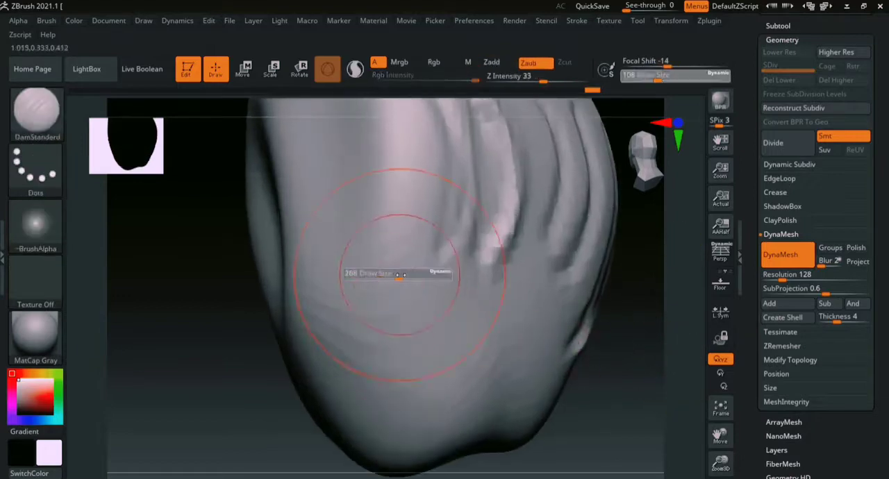
pyautogui.moveTo(373, 276); pyautogui.dragTo(390, 406)
pyautogui.moveTo(412, 266); pyautogui.dragTo(405, 406)
pyautogui.hotkey('ctrl', 'z')
pyautogui.hotkey('ctrl', 'z')
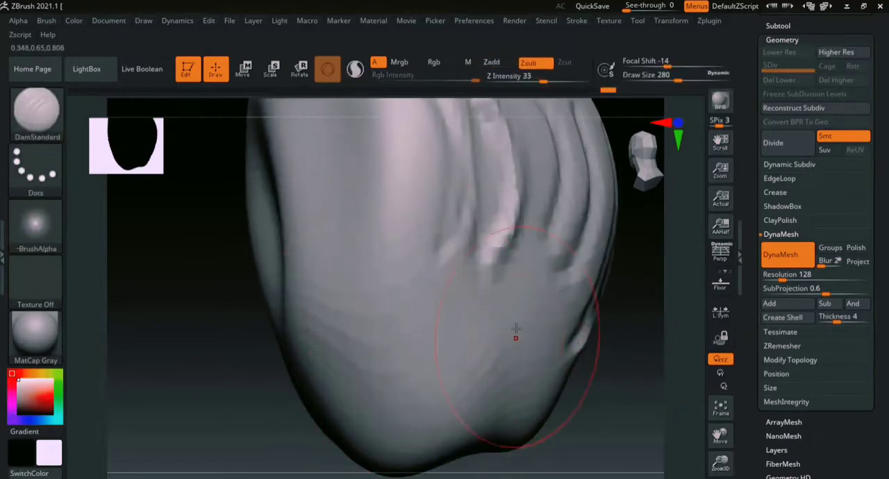
# - Carve long curved grooves down the smooth side of the form with DamStandard at a draw size of 71
pyautogui.press('s')
pyautogui.moveTo(516, 328); pyautogui.dragTo(490, 321)
pyautogui.moveTo(635, 313); pyautogui.dragTo(681, 313)
pyautogui.moveTo(335, 146); pyautogui.dragTo(367, 375)
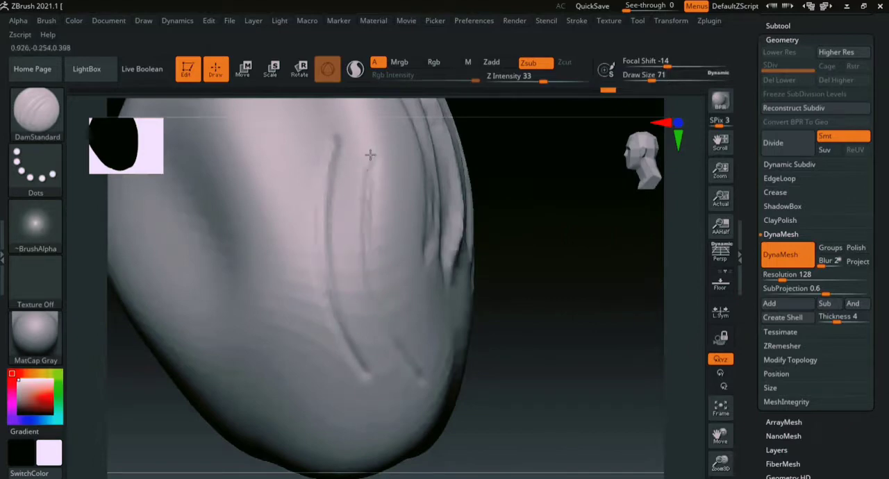
pyautogui.moveTo(537, 323)
pyautogui.mouseDown()
pyautogui.moveTo(631, 311)
pyautogui.moveTo(517, 264)
pyautogui.mouseUp()
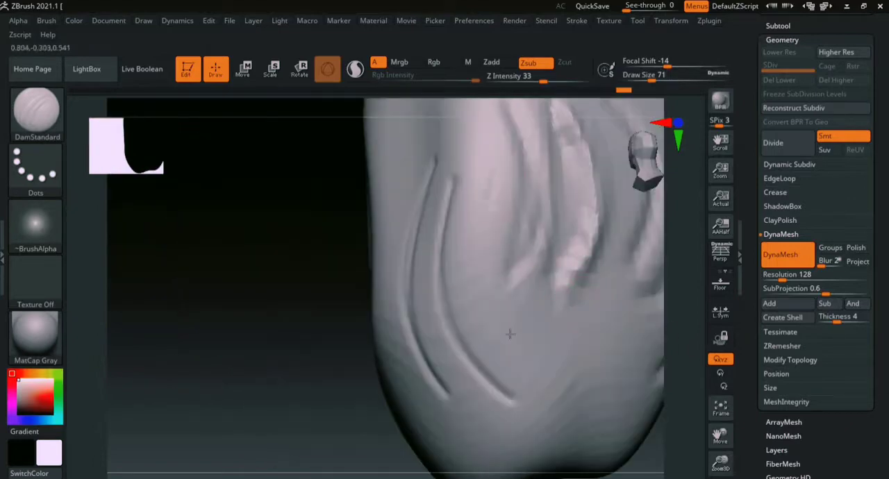
pyautogui.moveTo(453, 374)
pyautogui.mouseDown()
pyautogui.moveTo(356, 358)
pyautogui.moveTo(375, 410)
pyautogui.moveTo(390, 380)
pyautogui.moveTo(391, 403)
pyautogui.moveTo(419, 422)
pyautogui.moveTo(384, 421)
pyautogui.mouseUp()
pyautogui.write('bcbs149')
# - Build up clay over the lower end of the form with ClayBuildup at a draw size of 149
pyautogui.press('Return')
pyautogui.keyDown('alt'); pyautogui.moveTo(183, 369); pyautogui.dragTo(300, 348); pyautogui.keyUp('alt')
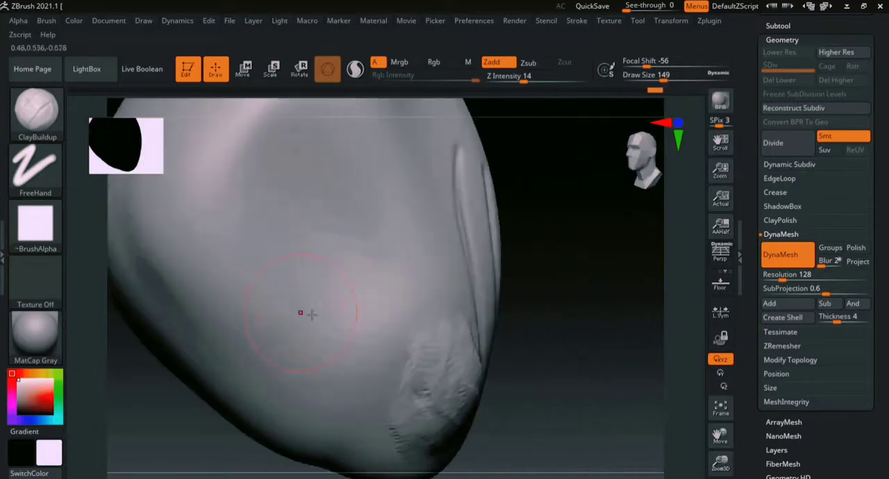
pyautogui.moveTo(311, 313)
pyautogui.mouseDown()
pyautogui.moveTo(323, 313)
pyautogui.moveTo(338, 435)
pyautogui.moveTo(278, 417)
pyautogui.moveTo(341, 407)
pyautogui.mouseUp()
pyautogui.moveTo(292, 308)
pyautogui.mouseDown()
pyautogui.moveTo(286, 295)
pyautogui.moveTo(311, 230)
pyautogui.moveTo(269, 283)
pyautogui.mouseUp()
# - Turn off the ClayBuildup brush alpha and blend further strokes into the built-up patch and the surface above it
pyautogui.click(57, 243)
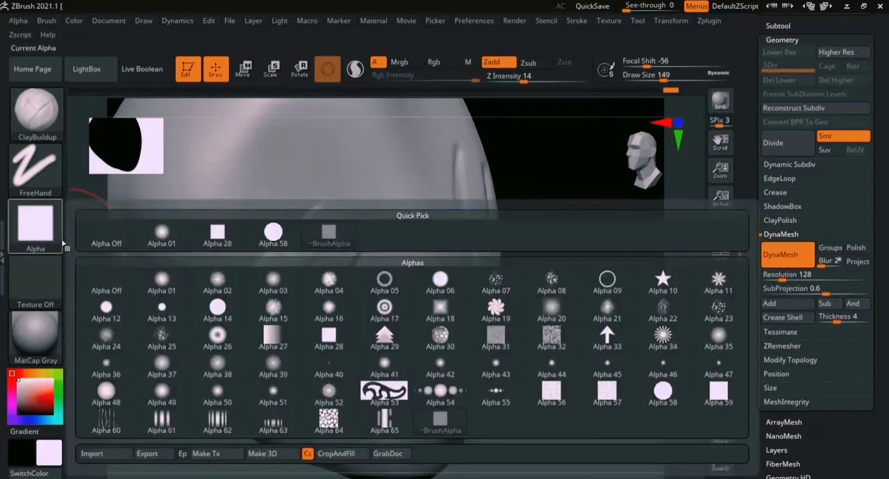
pyautogui.click(108, 236)
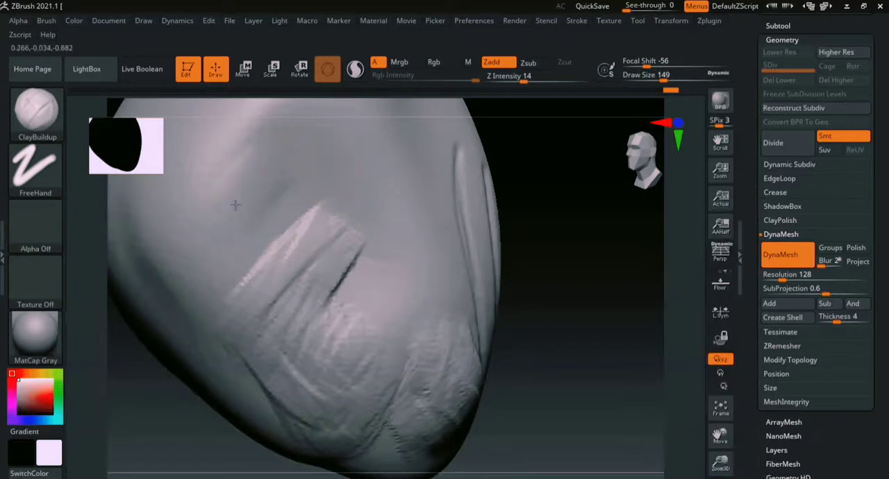
pyautogui.moveTo(579, 280); pyautogui.dragTo(487, 272)
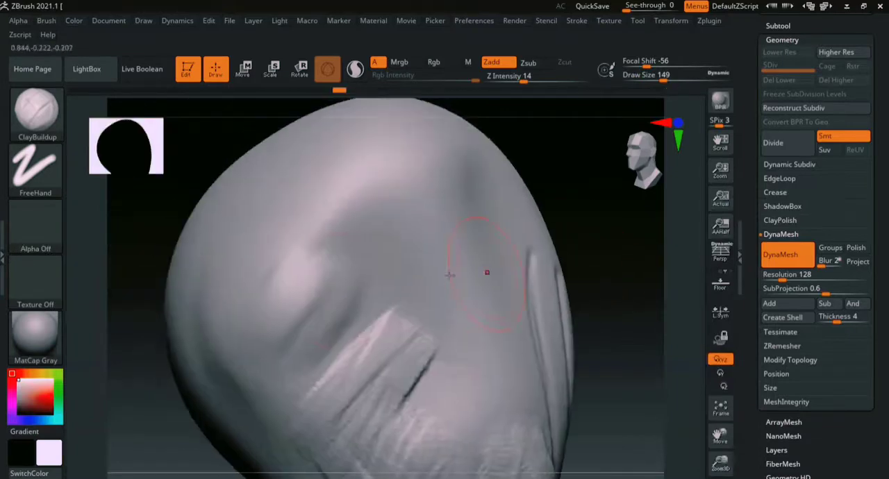
pyautogui.moveTo(398, 191)
pyautogui.mouseDown()
pyautogui.moveTo(338, 289)
pyautogui.moveTo(433, 273)
pyautogui.moveTo(441, 302)
pyautogui.mouseUp()
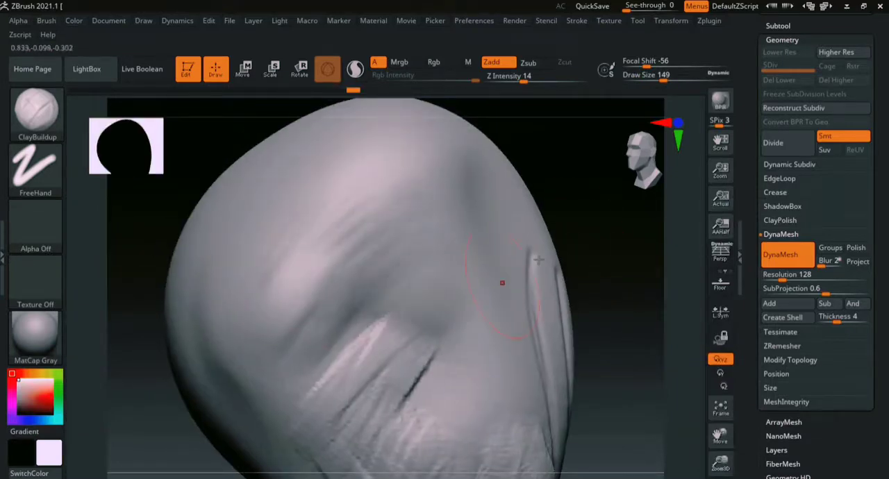
pyautogui.moveTo(606, 212); pyautogui.dragTo(582, 276)
pyautogui.moveTo(390, 272)
pyautogui.mouseDown()
pyautogui.moveTo(379, 221)
pyautogui.moveTo(394, 209)
pyautogui.moveTo(393, 254)
pyautogui.moveTo(413, 256)
pyautogui.mouseUp()
pyautogui.moveTo(418, 220); pyautogui.dragTo(421, 197)
# - Show the polyframe wireframe again and examine the polygon density over the new grooves and clay buildup
pyautogui.moveTo(570, 334)
pyautogui.mouseDown()
pyautogui.moveTo(534, 248)
pyautogui.moveTo(687, 329)
pyautogui.mouseUp()
pyautogui.moveTo(687, 329)
pyautogui.keyDown('ctrl'); pyautogui.mouseDown(button='right')
pyautogui.moveTo(655, 243)
pyautogui.moveTo(668, 347)
pyautogui.moveTo(668, 250)
pyautogui.mouseUp(button='right'); pyautogui.keyUp('ctrl')
pyautogui.moveTo(694, 286)
pyautogui.keyDown('alt'); pyautogui.mouseDown(button='right')
pyautogui.moveTo(599, 302)
pyautogui.moveTo(579, 324)
pyautogui.moveTo(697, 302)
pyautogui.mouseUp(button='right'); pyautogui.keyUp('alt')
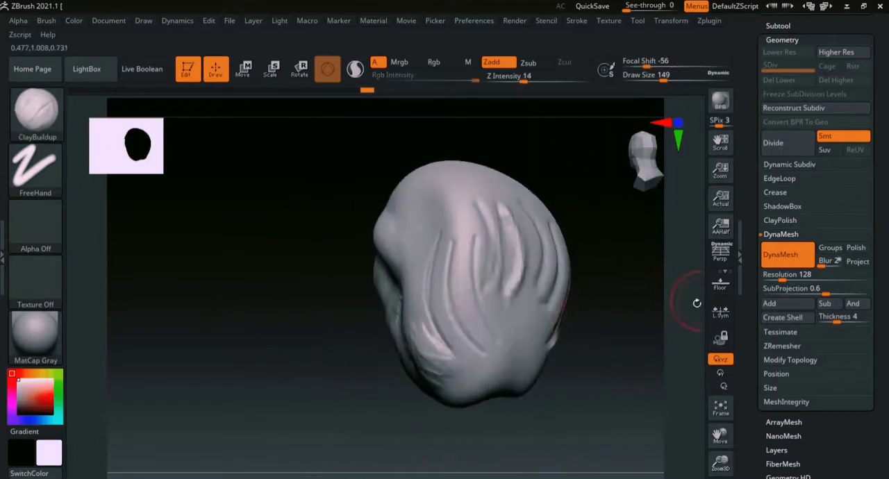
pyautogui.hotkey('shift', 'f')
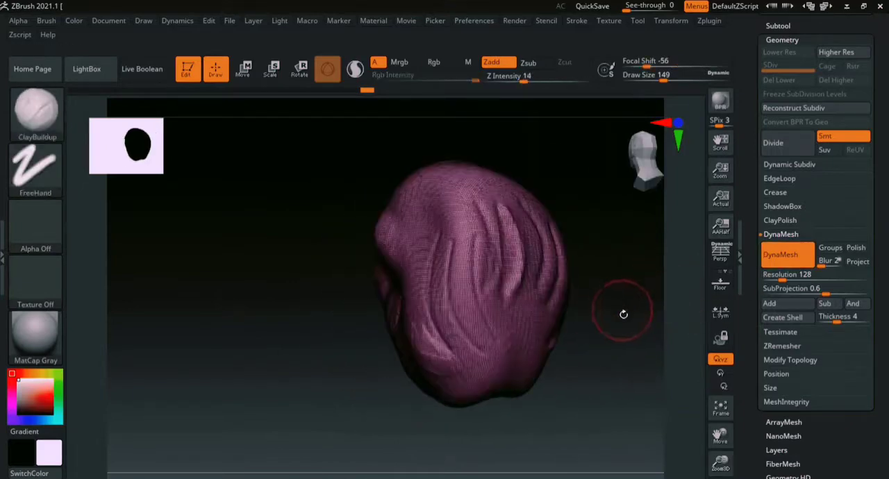
pyautogui.moveTo(623, 310); pyautogui.dragTo(550, 336, button='right')
pyautogui.keyDown('ctrl'); pyautogui.moveTo(685, 287); pyautogui.dragTo(677, 345, button='right'); pyautogui.keyUp('ctrl')
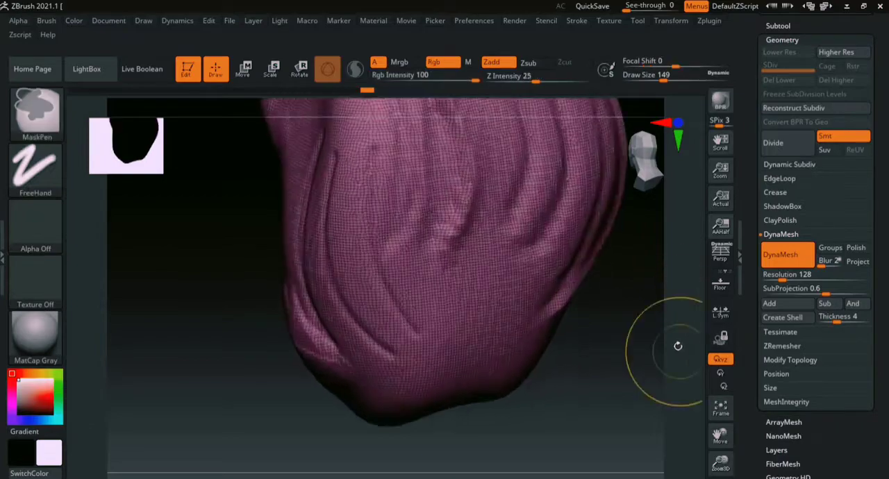
pyautogui.keyDown('alt'); pyautogui.moveTo(621, 334); pyautogui.dragTo(523, 421, button='right'); pyautogui.keyUp('alt')
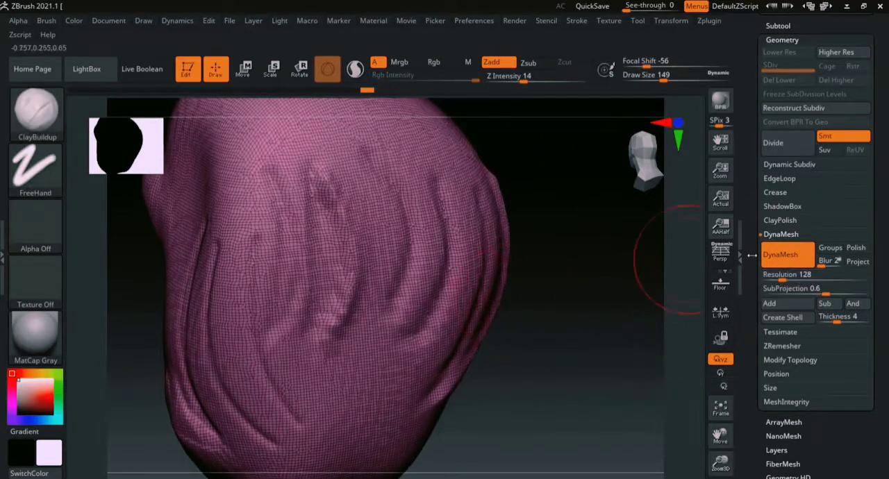
# - Set the DynaMesh resolution to 48 and remesh the sculpted form
pyautogui.click(780, 276)
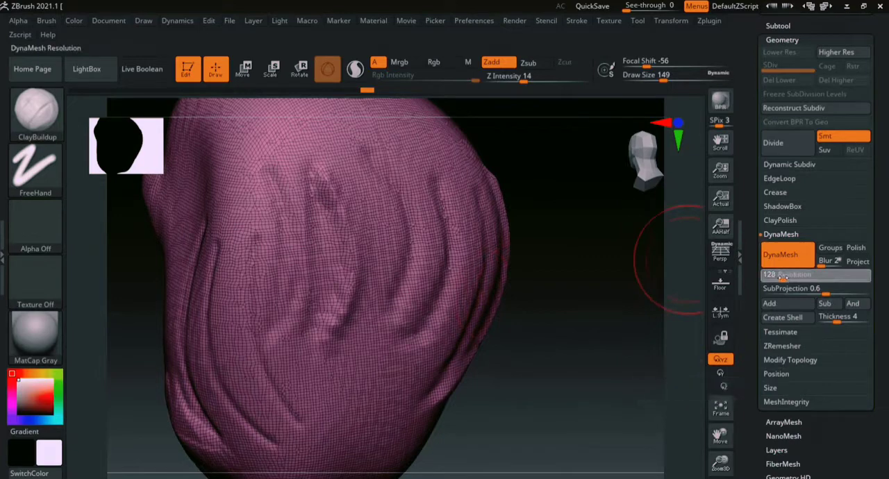
pyautogui.click(781, 276)
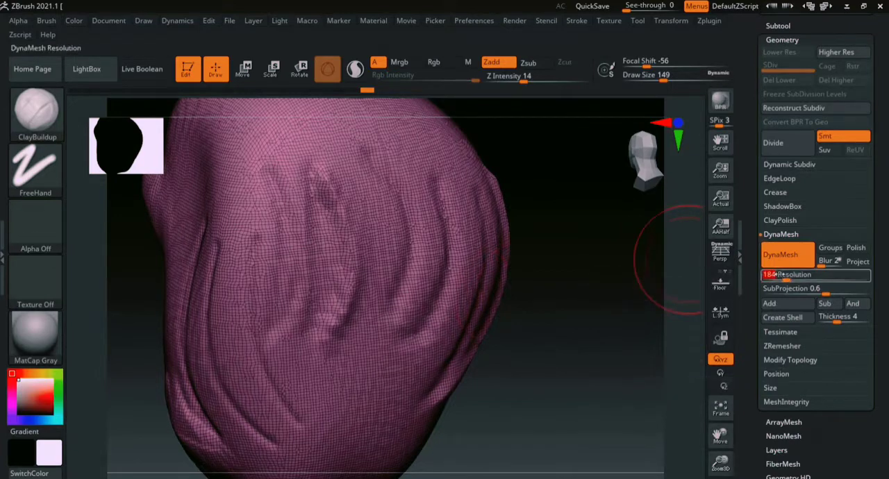
pyautogui.click(775, 276)
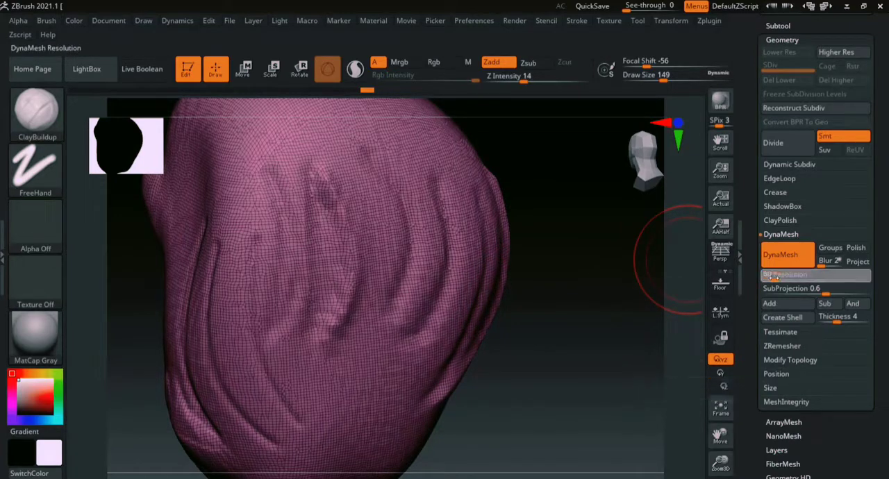
pyautogui.click(772, 275)
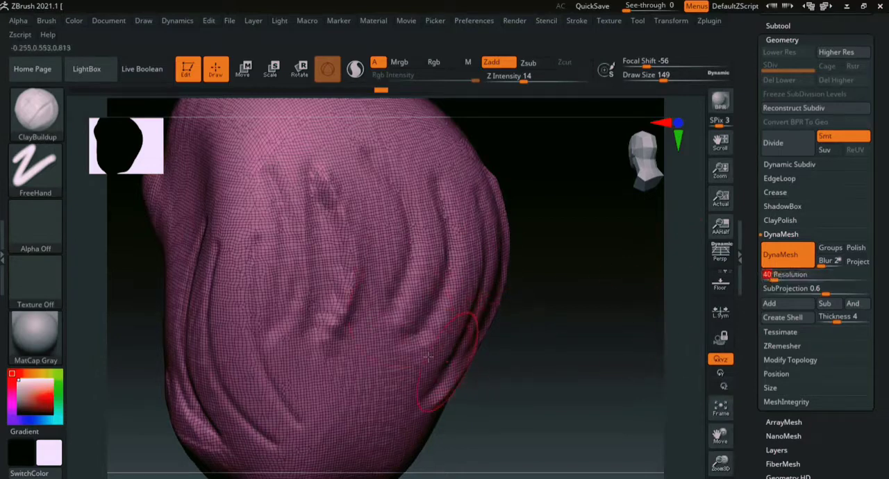
pyautogui.click(775, 276)
pyautogui.click(772, 276)
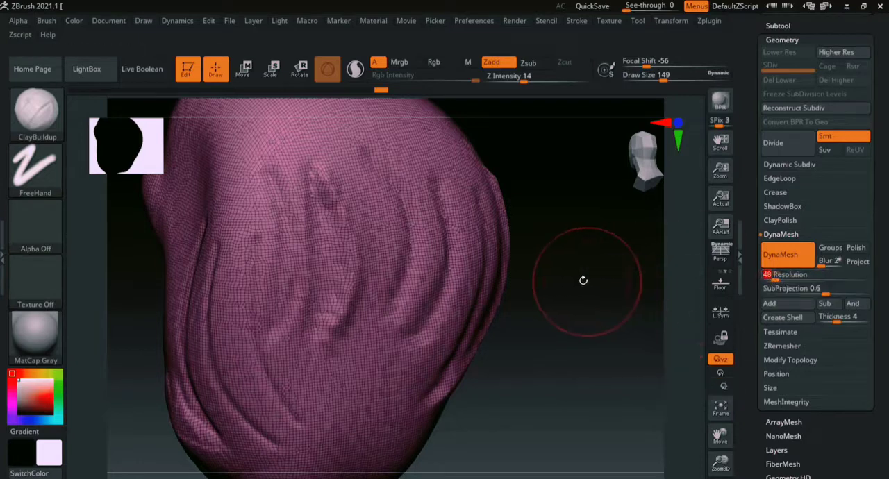
pyautogui.press('ctrl')
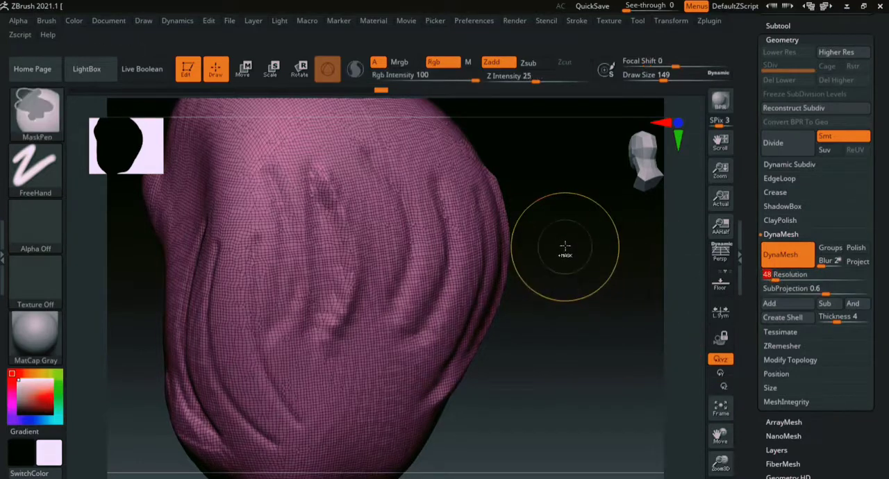
pyautogui.keyDown('ctrl'); pyautogui.moveTo(582, 276); pyautogui.dragTo(622, 406); pyautogui.keyUp('ctrl')
# - Inspect the coarser polygons and the softened grooves from several sides of the form
pyautogui.moveTo(664, 347)
pyautogui.keyDown('ctrl'); pyautogui.mouseDown(button='right')
pyautogui.moveTo(674, 311)
pyautogui.moveTo(652, 240)
pyautogui.mouseUp(button='right'); pyautogui.keyUp('ctrl')
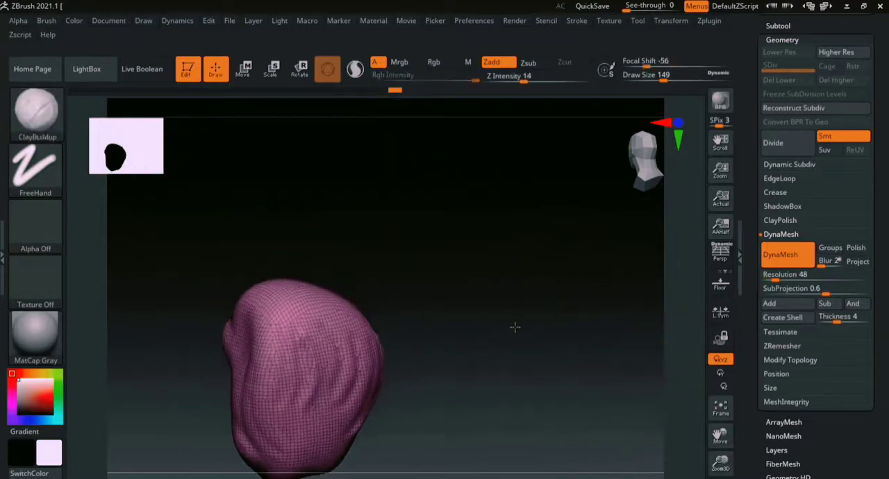
pyautogui.keyDown('alt'); pyautogui.moveTo(514, 326); pyautogui.dragTo(564, 235, button='right'); pyautogui.keyUp('alt')
pyautogui.moveTo(523, 273)
pyautogui.mouseDown(button='right')
pyautogui.moveTo(557, 285)
pyautogui.moveTo(581, 281)
pyautogui.mouseUp(button='right')
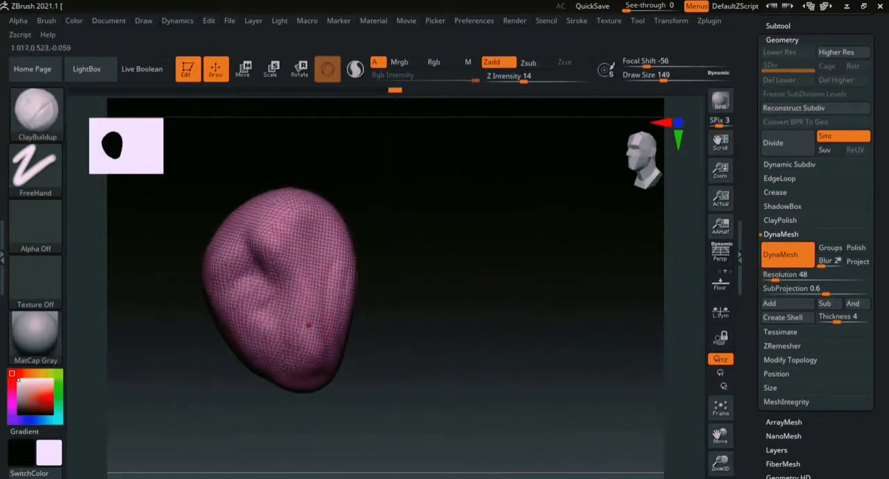
pyautogui.moveTo(437, 292)
pyautogui.keyDown('alt'); pyautogui.mouseDown(button='right')
pyautogui.moveTo(562, 260)
pyautogui.moveTo(479, 260)
pyautogui.mouseUp(button='right'); pyautogui.keyUp('alt')
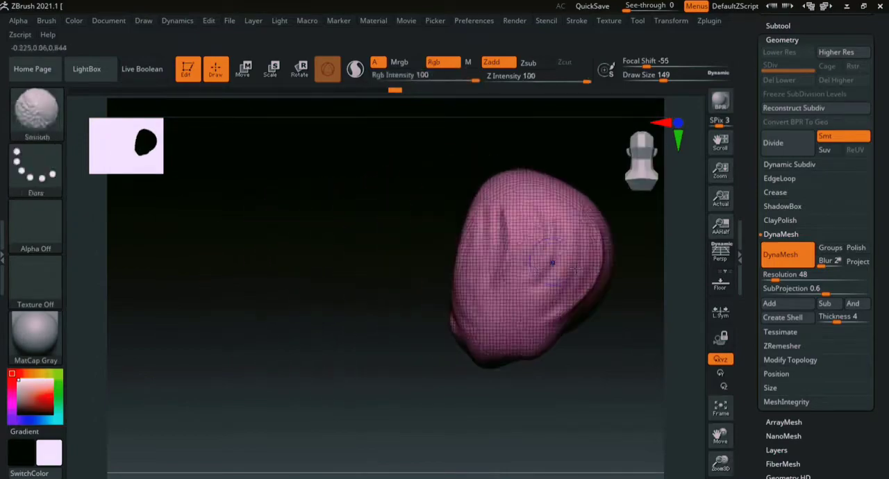
pyautogui.moveTo(618, 313)
pyautogui.keyDown('alt'); pyautogui.mouseDown(button='right')
pyautogui.moveTo(506, 297)
pyautogui.moveTo(423, 355)
pyautogui.mouseUp(button='right'); pyautogui.keyUp('alt')
# - Pull the lower end of the form downward into a long extension with the Move brush at a draw size of 379
pyautogui.press('b')
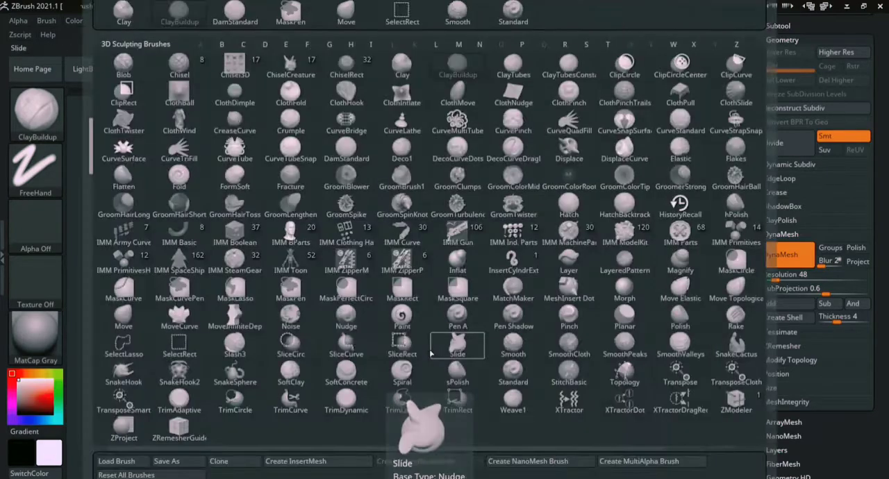
pyautogui.press('m')
pyautogui.press('v')
pyautogui.press('s')
pyautogui.moveTo(435, 309); pyautogui.dragTo(459, 309)
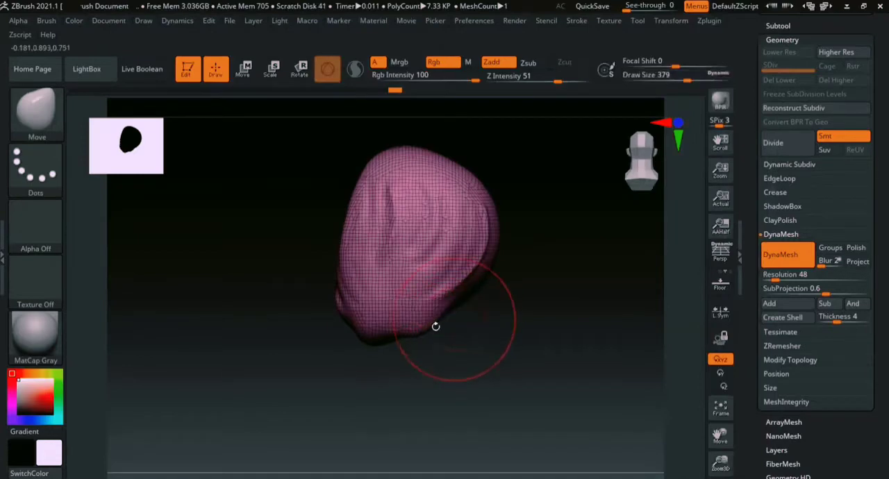
pyautogui.moveTo(401, 322); pyautogui.dragTo(403, 425)
pyautogui.moveTo(417, 339)
pyautogui.mouseDown()
pyautogui.moveTo(434, 436)
pyautogui.moveTo(450, 416)
pyautogui.mouseUp()
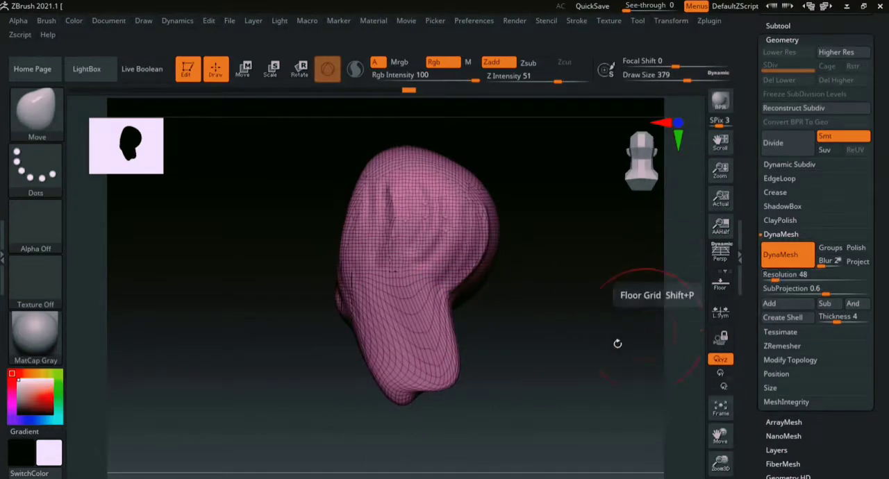
# - Examine the stretched polygons on the pulled-out extension up close and from several sides
pyautogui.moveTo(646, 279); pyautogui.dragTo(708, 291)
pyautogui.keyDown('alt'); pyautogui.moveTo(520, 290); pyautogui.dragTo(590, 308); pyautogui.keyUp('alt')
pyautogui.moveTo(686, 268)
pyautogui.keyDown('ctrl'); pyautogui.mouseDown(button='right')
pyautogui.moveTo(697, 287)
pyautogui.moveTo(691, 311)
pyautogui.mouseUp(button='right'); pyautogui.keyUp('ctrl')
pyautogui.keyDown('alt'); pyautogui.moveTo(604, 353); pyautogui.dragTo(551, 375); pyautogui.keyUp('alt')
pyautogui.moveTo(449, 379); pyautogui.dragTo(482, 391)
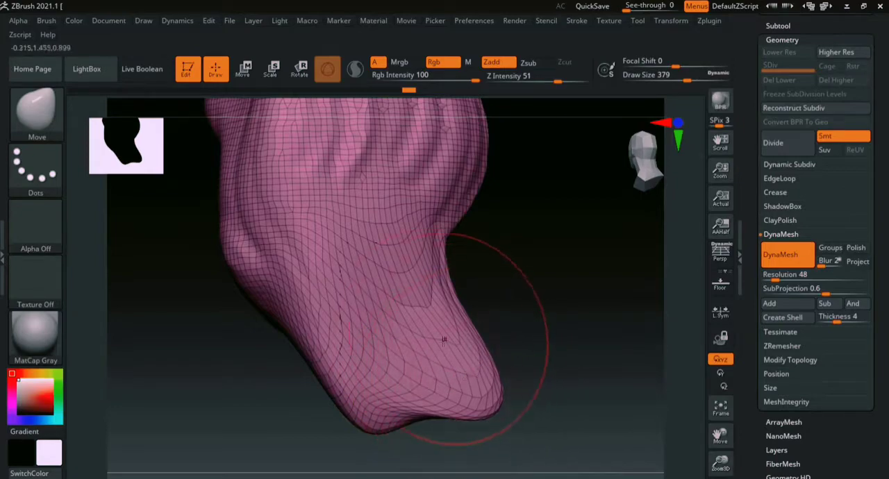
pyautogui.moveTo(570, 305)
pyautogui.mouseDown()
pyautogui.moveTo(532, 325)
pyautogui.moveTo(516, 321)
pyautogui.mouseUp()
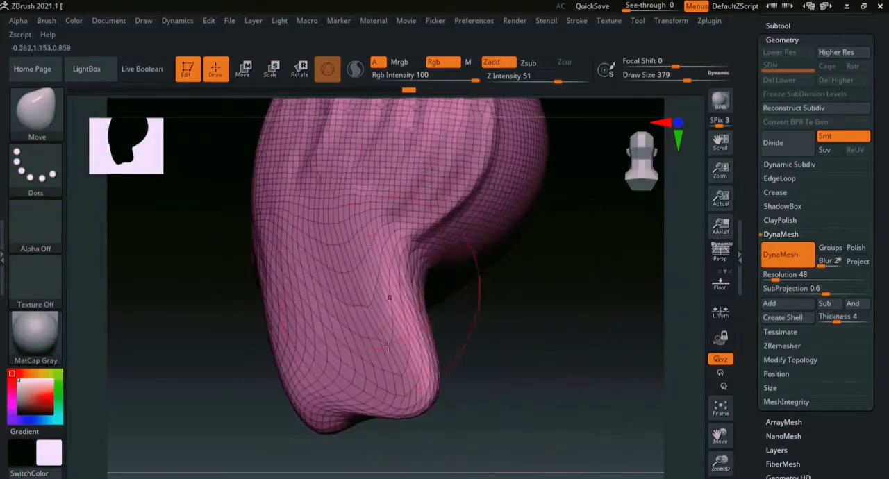
pyautogui.moveTo(564, 352); pyautogui.dragTo(515, 316)
pyautogui.moveTo(690, 349)
pyautogui.mouseDown()
pyautogui.moveTo(641, 306)
pyautogui.moveTo(496, 288)
pyautogui.moveTo(485, 301)
pyautogui.mouseUp()
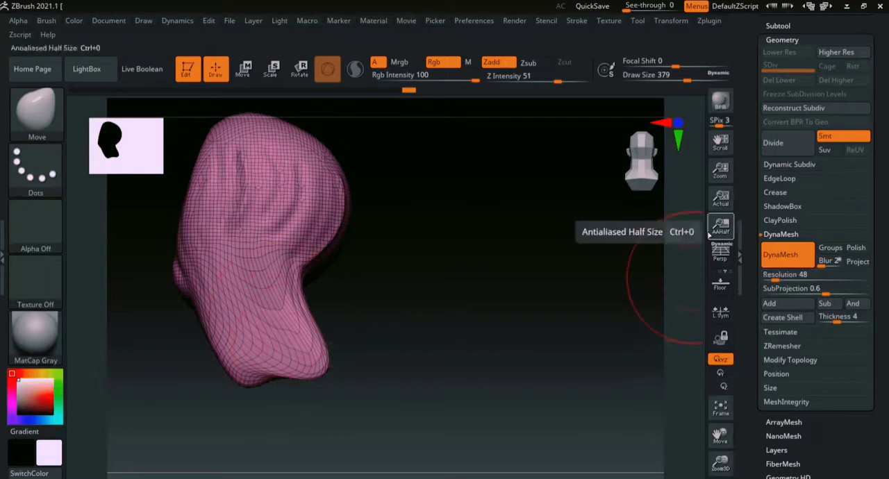
# - Remesh the stretched form with DynaMesh at resolution 48 and check the polygon distribution on the extension
pyautogui.press('ctrl')
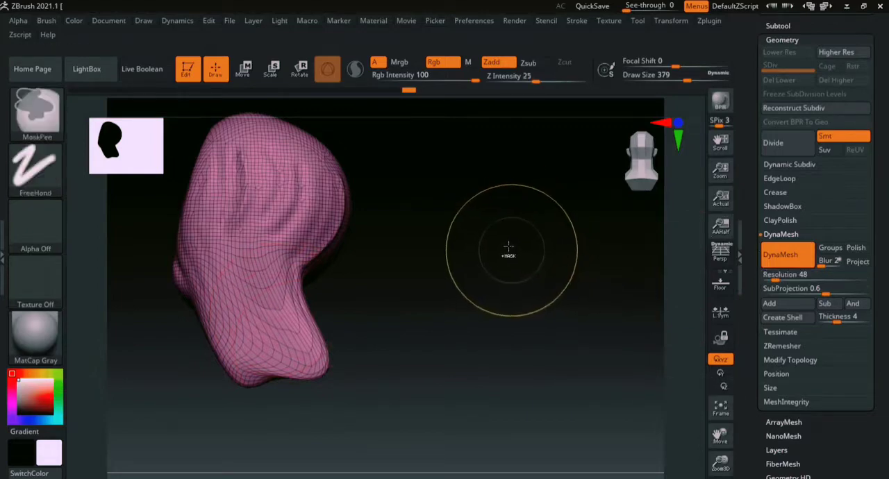
pyautogui.moveTo(479, 196)
pyautogui.keyDown('ctrl'); pyautogui.mouseDown()
pyautogui.moveTo(524, 253)
pyautogui.moveTo(565, 379)
pyautogui.mouseUp(); pyautogui.keyUp('ctrl')
pyautogui.moveTo(500, 324); pyautogui.dragTo(641, 291)
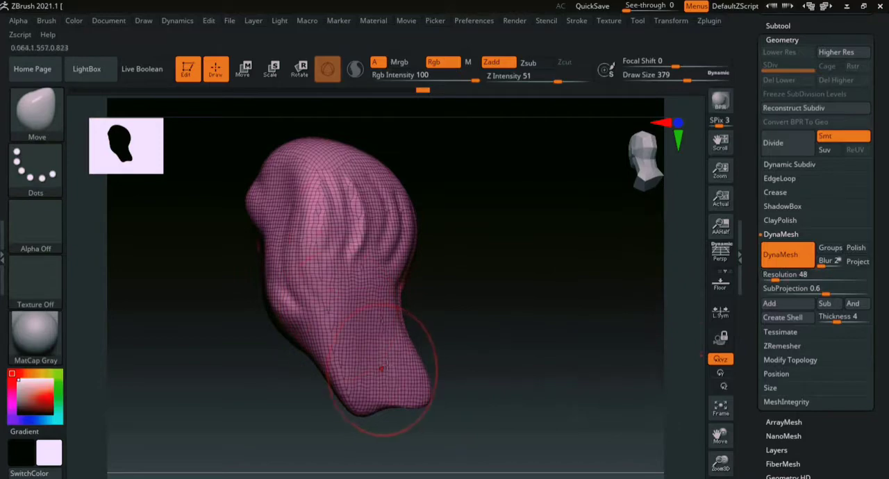
pyautogui.keyDown('alt'); pyautogui.moveTo(537, 322); pyautogui.dragTo(568, 336); pyautogui.keyUp('alt')
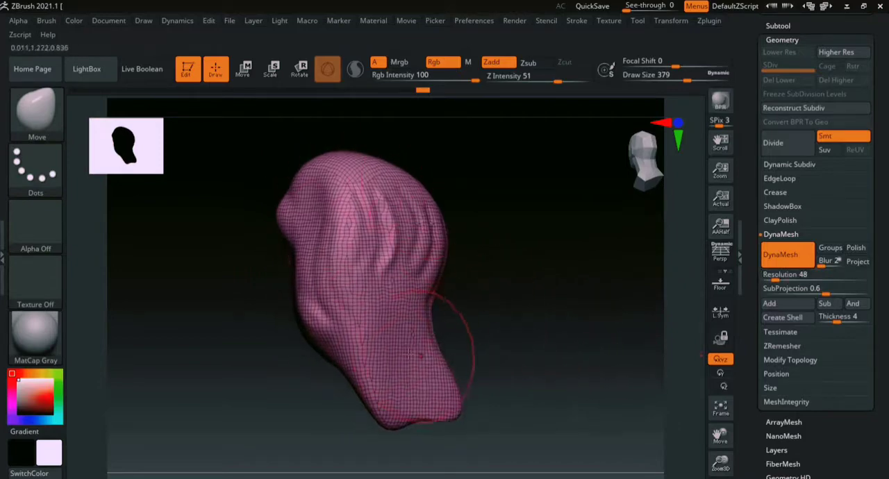
# - Smooth the end of the pulled-out extension and the grooved side of the form at a draw size of 379
pyautogui.moveTo(493, 342)
pyautogui.mouseDown()
pyautogui.moveTo(526, 338)
pyautogui.moveTo(605, 300)
pyautogui.moveTo(640, 300)
pyautogui.mouseUp()
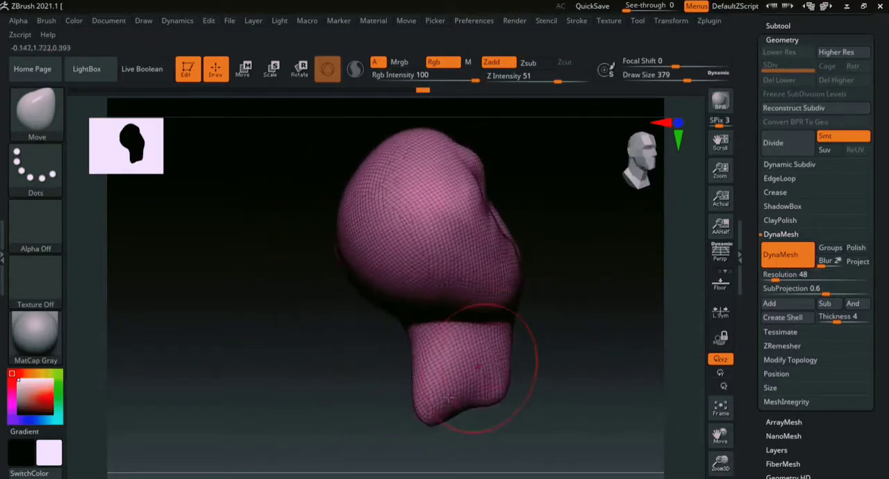
pyautogui.keyDown('shift'); pyautogui.moveTo(436, 410); pyautogui.dragTo(426, 417); pyautogui.keyUp('shift')
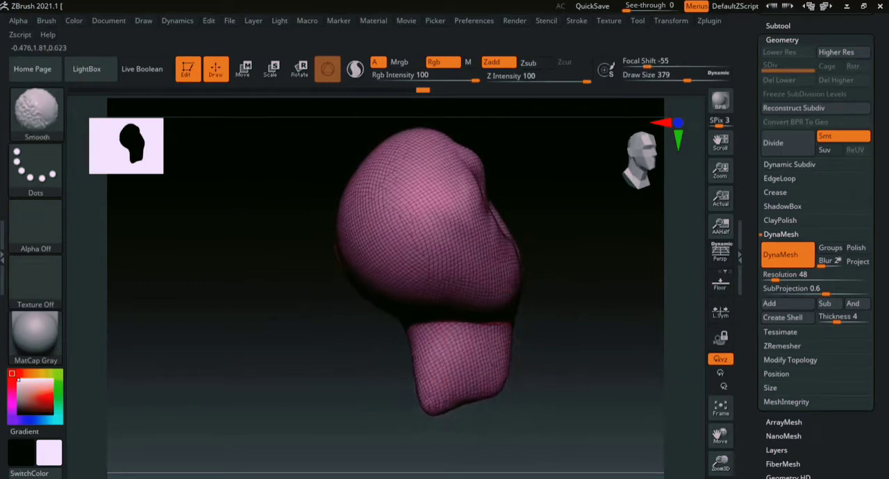
pyautogui.moveTo(552, 363); pyautogui.dragTo(438, 298)
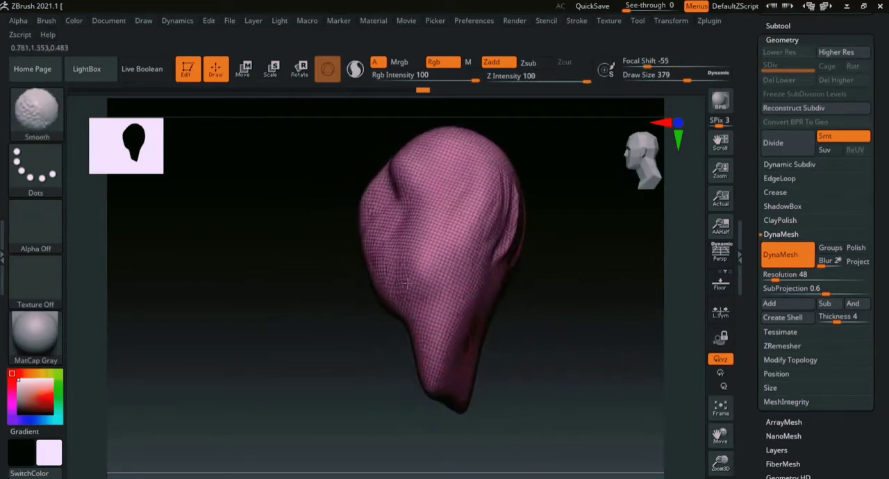
pyautogui.keyDown('shift'); pyautogui.moveTo(514, 246); pyautogui.dragTo(497, 285); pyautogui.keyUp('shift')
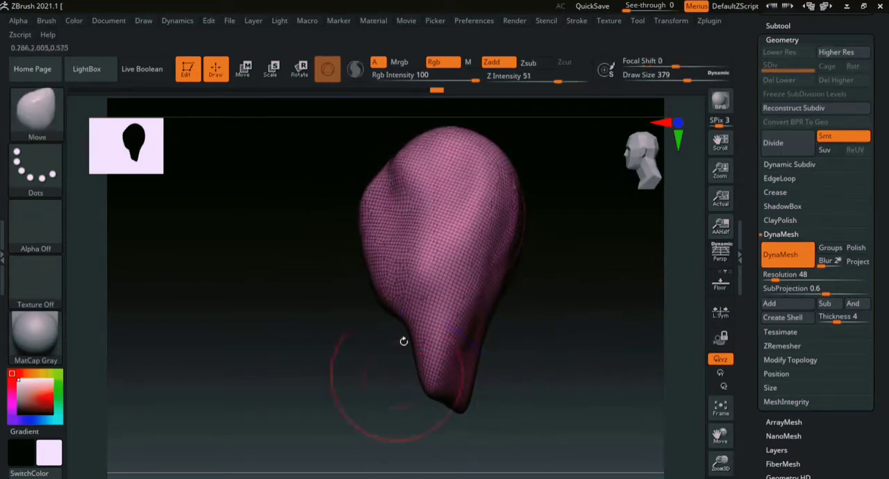
pyautogui.keyDown('alt'); pyautogui.moveTo(601, 316); pyautogui.dragTo(542, 333); pyautogui.keyUp('alt')
pyautogui.keyDown('ctrl'); pyautogui.moveTo(698, 321); pyautogui.dragTo(556, 322, button='right'); pyautogui.keyUp('ctrl')
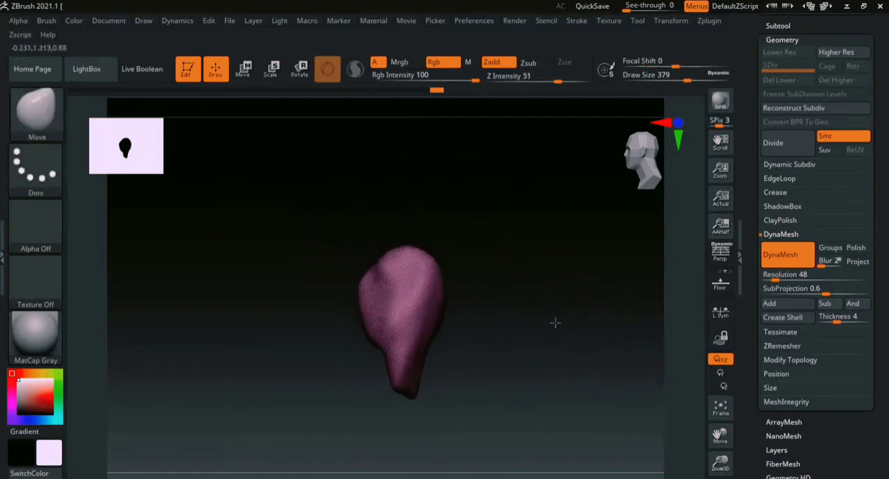
pyautogui.moveTo(555, 321)
pyautogui.mouseDown()
pyautogui.moveTo(551, 292)
pyautogui.moveTo(459, 348)
pyautogui.mouseUp()
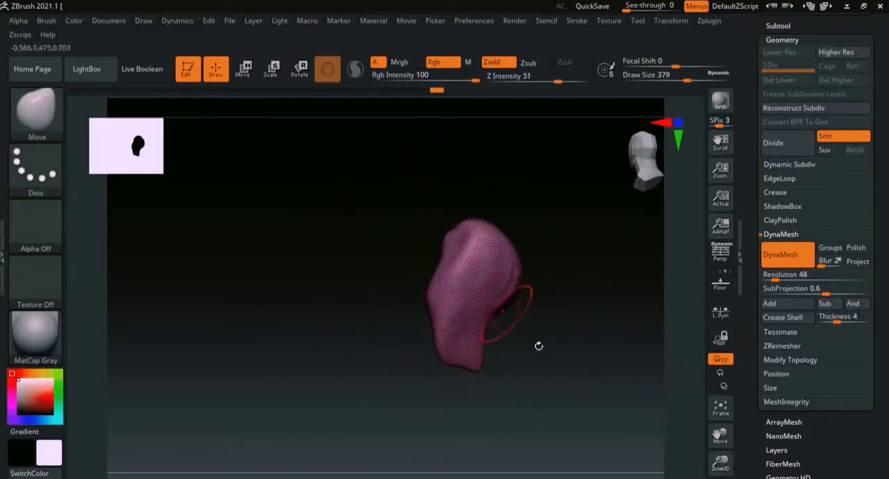
pyautogui.moveTo(538, 345); pyautogui.dragTo(478, 317)
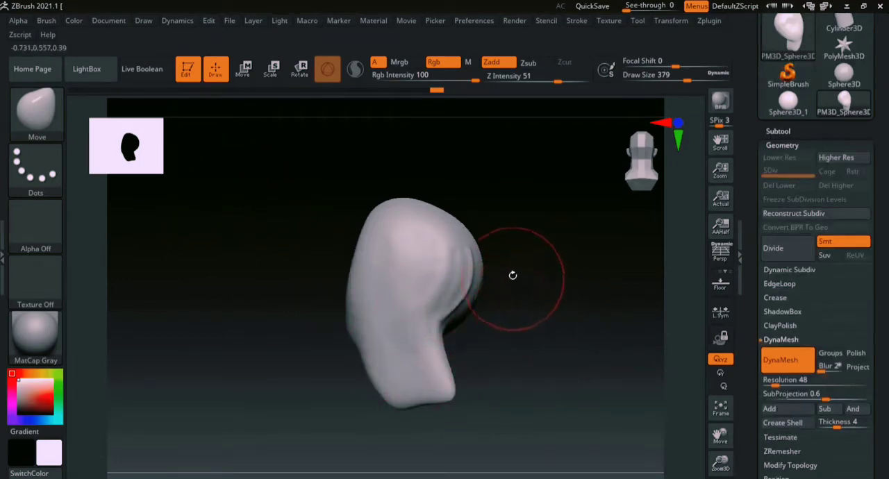
# - Open the Save Project dialog for the current project and dismiss it without saving
pyautogui.click(115, 22)
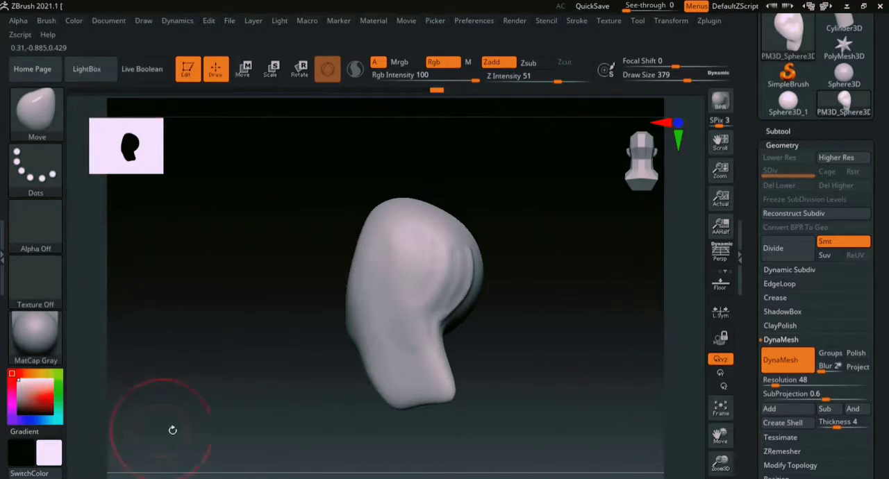
pyautogui.click(112, 22)
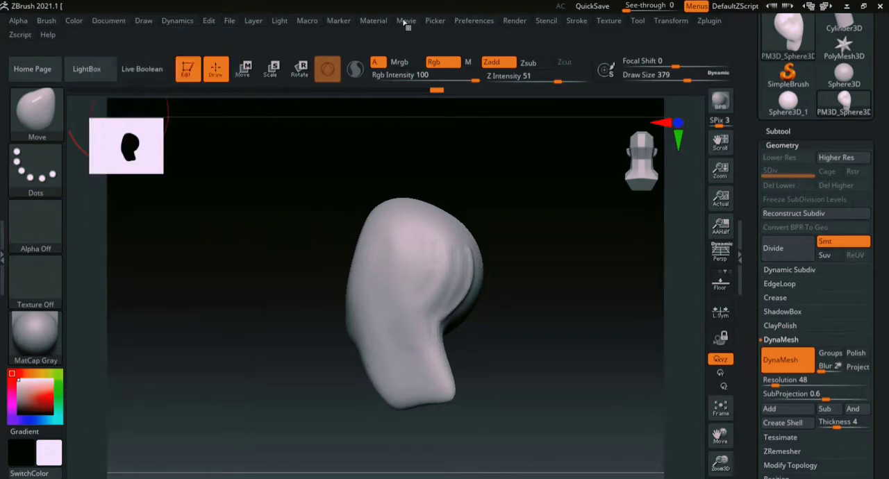
pyautogui.click(230, 21)
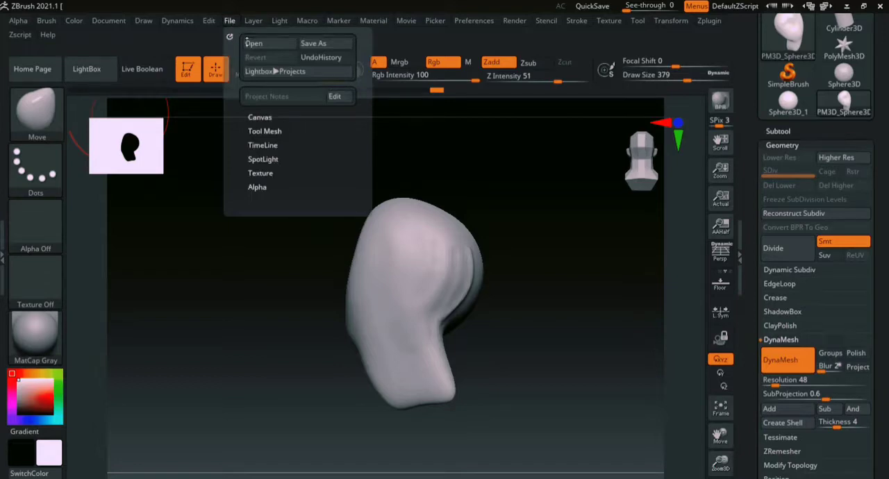
pyautogui.click(332, 43)
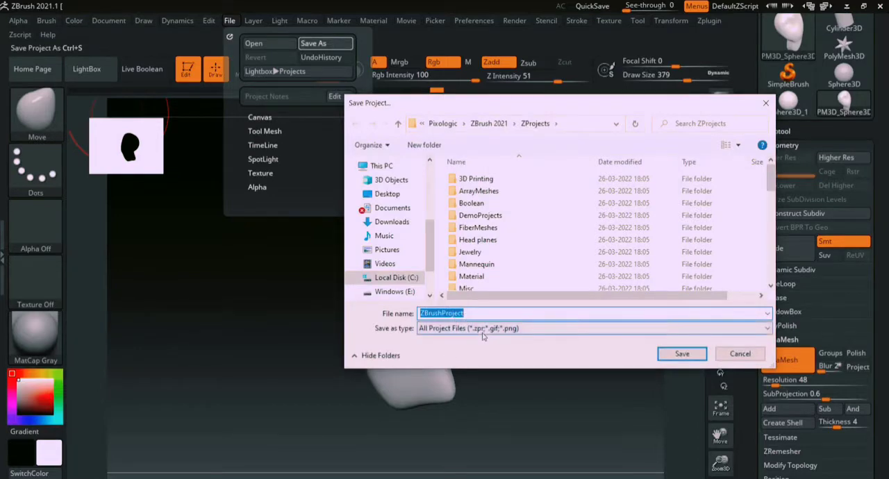
pyautogui.click(740, 354)
# - Save the sculpted form as a ZTool file named PM3D_Sphere3D_1 in the ZTools folder
pyautogui.scroll(3, 745, 264)
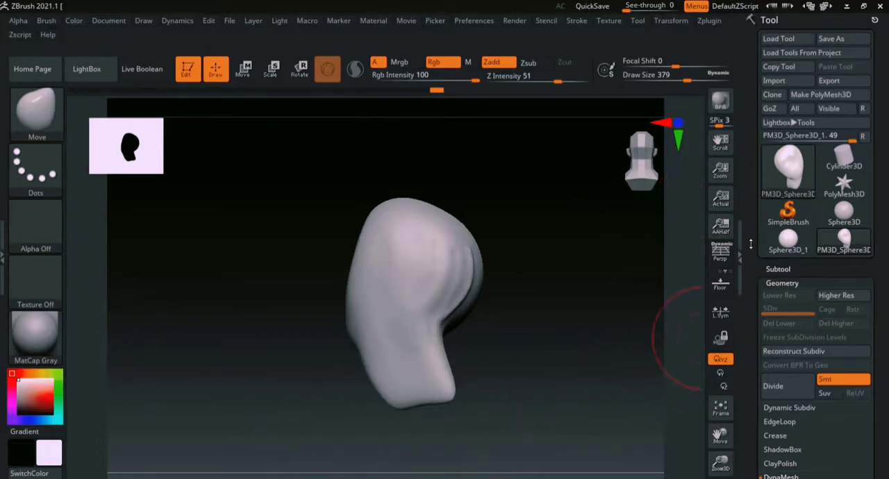
pyautogui.click(847, 45)
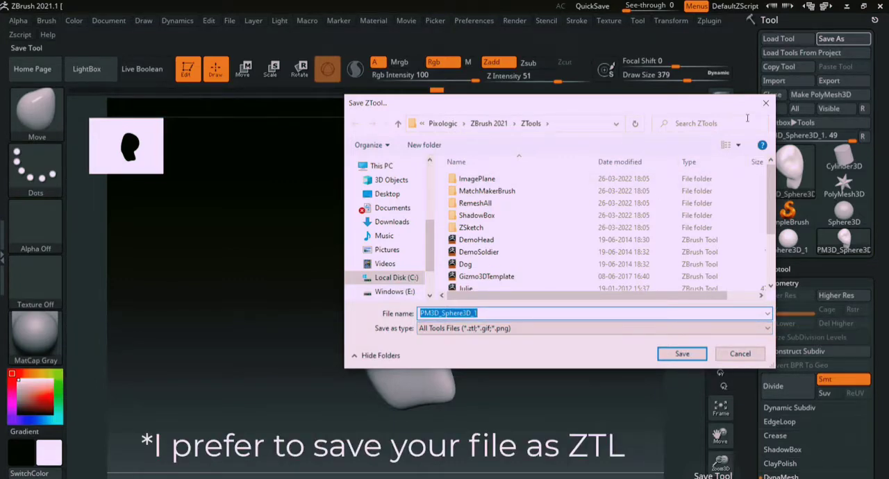
pyautogui.moveTo(731, 111); pyautogui.dragTo(587, 151)
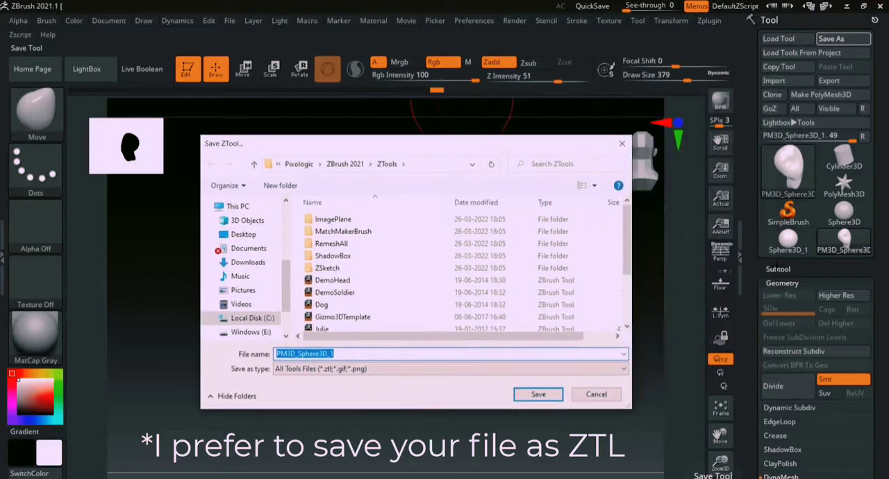
pyautogui.press('Return')
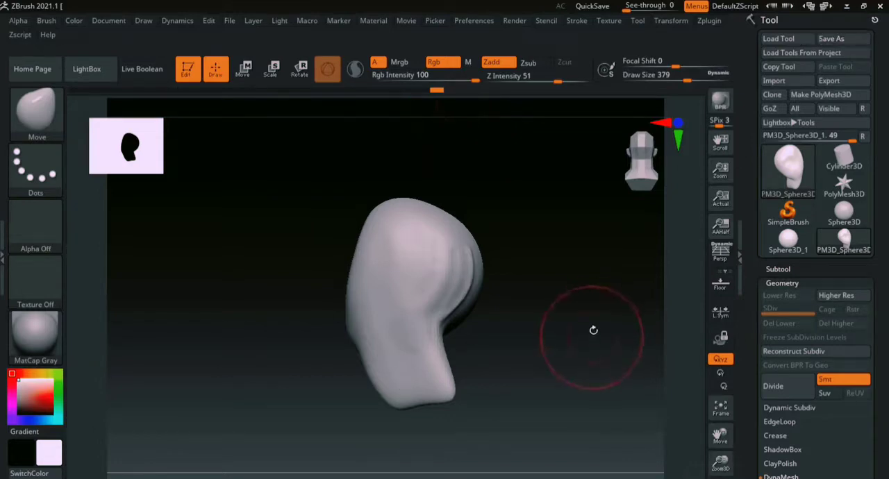
# - Replace the current canvas with a new, empty document
pyautogui.moveTo(676, 285)
pyautogui.keyDown('ctrl'); pyautogui.mouseDown(button='right')
pyautogui.moveTo(694, 350)
pyautogui.moveTo(671, 295)
pyautogui.mouseUp(button='right'); pyautogui.keyUp('ctrl')
pyautogui.moveTo(602, 291)
pyautogui.keyDown('alt'); pyautogui.mouseDown(button='right')
pyautogui.moveTo(587, 341)
pyautogui.moveTo(582, 332)
pyautogui.mouseUp(button='right'); pyautogui.keyUp('alt')
pyautogui.moveTo(672, 308)
pyautogui.mouseDown(button='right')
pyautogui.moveTo(597, 322)
pyautogui.moveTo(602, 295)
pyautogui.mouseUp(button='right')
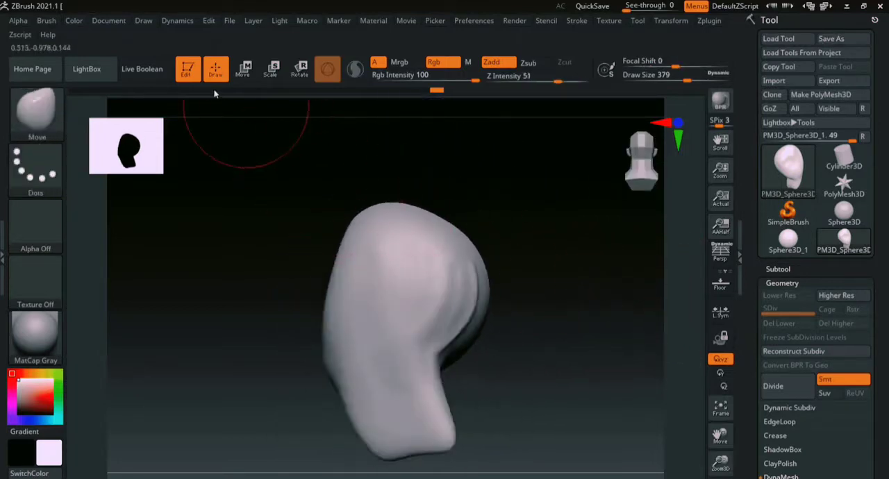
pyautogui.click(109, 21)
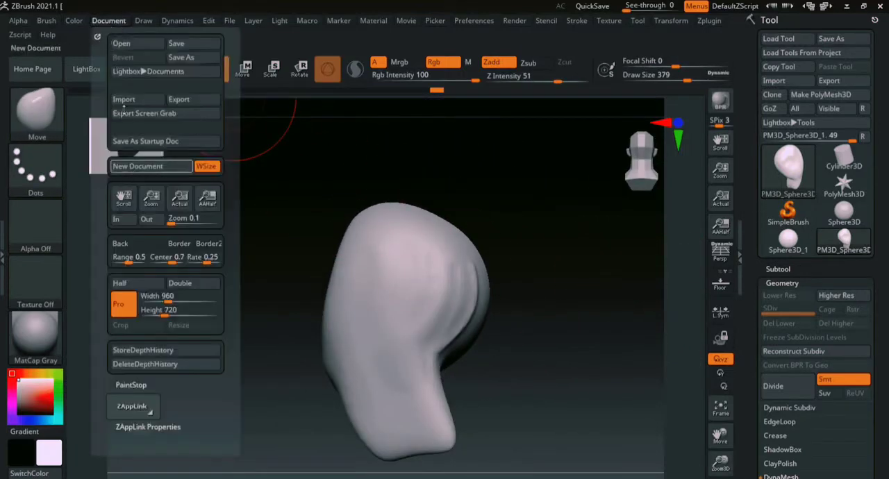
pyautogui.click(111, 21)
pyautogui.click(111, 23)
pyautogui.click(156, 166)
pyautogui.click(476, 286)
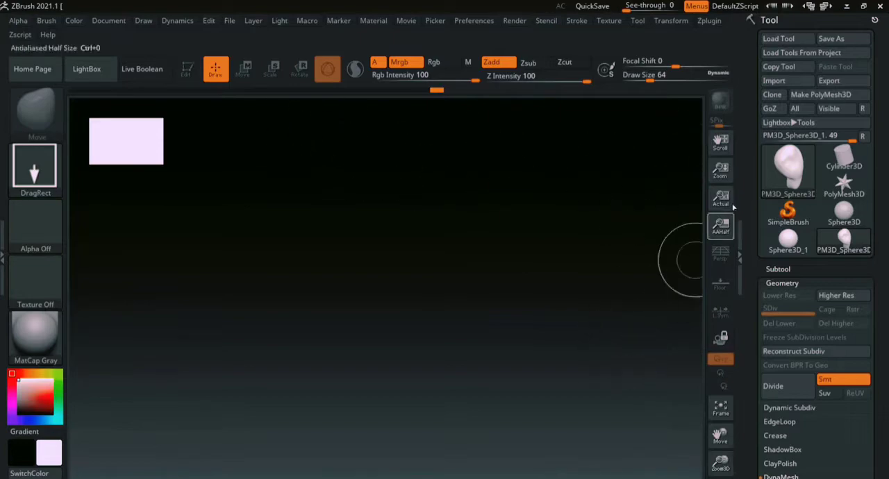
# - Place a large Sphere3D_1 primitive in the middle of the blank canvas and put it into Edit mode
pyautogui.moveTo(724, 174); pyautogui.dragTo(723, 170)
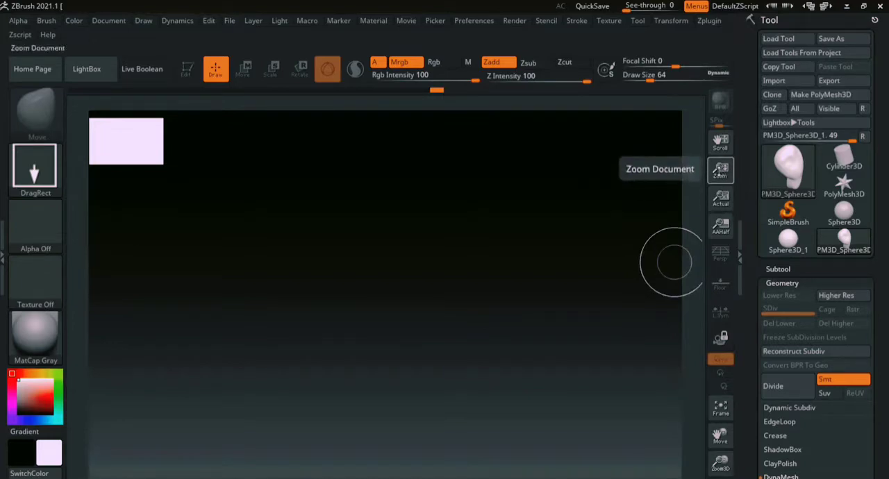
pyautogui.moveTo(722, 171); pyautogui.dragTo(723, 173)
pyautogui.moveTo(692, 201)
pyautogui.mouseDown()
pyautogui.moveTo(699, 268)
pyautogui.moveTo(695, 255)
pyautogui.mouseUp()
pyautogui.hotkey('ctrl', 'n')
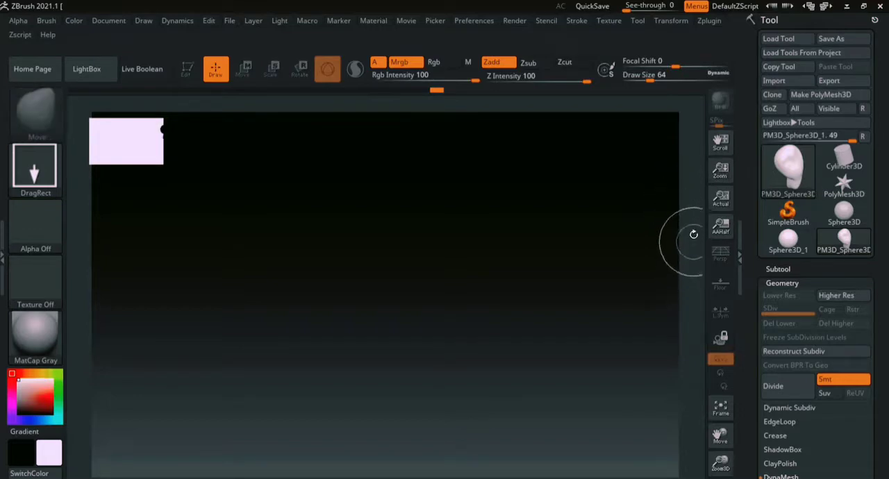
pyautogui.click(787, 215)
pyautogui.click(790, 174)
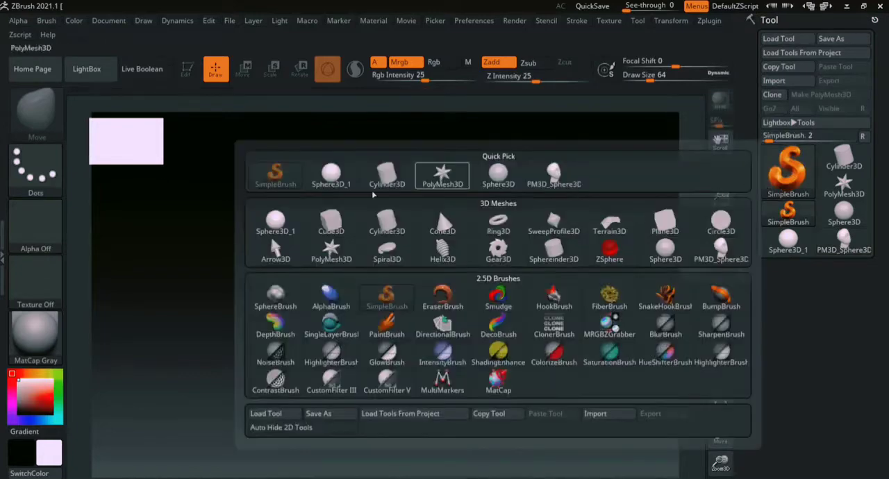
pyautogui.click(276, 224)
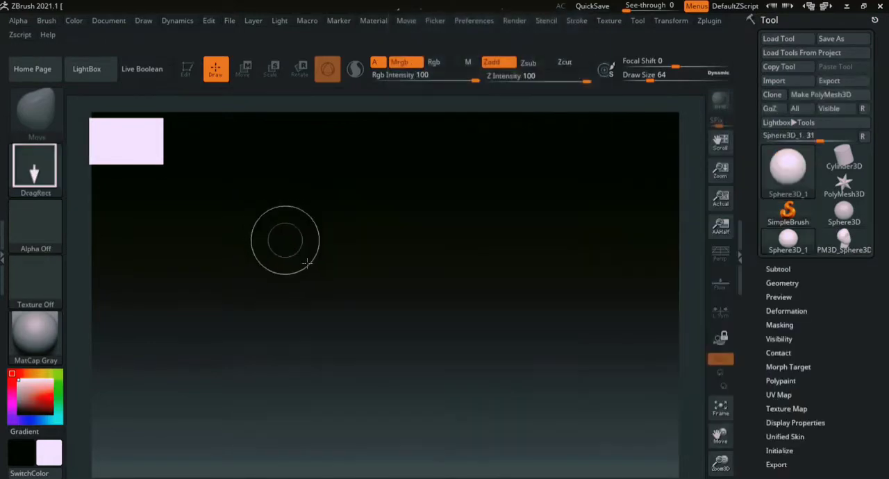
pyautogui.moveTo(385, 310); pyautogui.dragTo(386, 413)
pyautogui.click(187, 69)
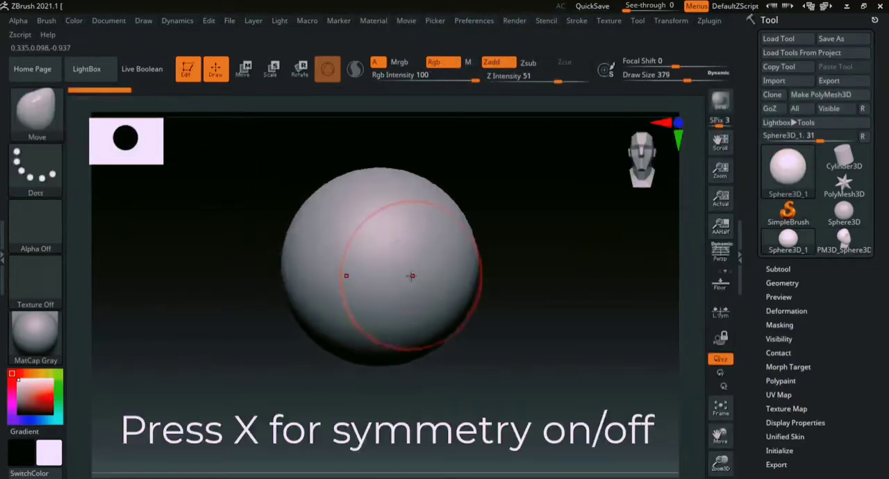
# - Turn on symmetry for the sphere and reduce the Move brush's draw size to 163
pyautogui.press('x')
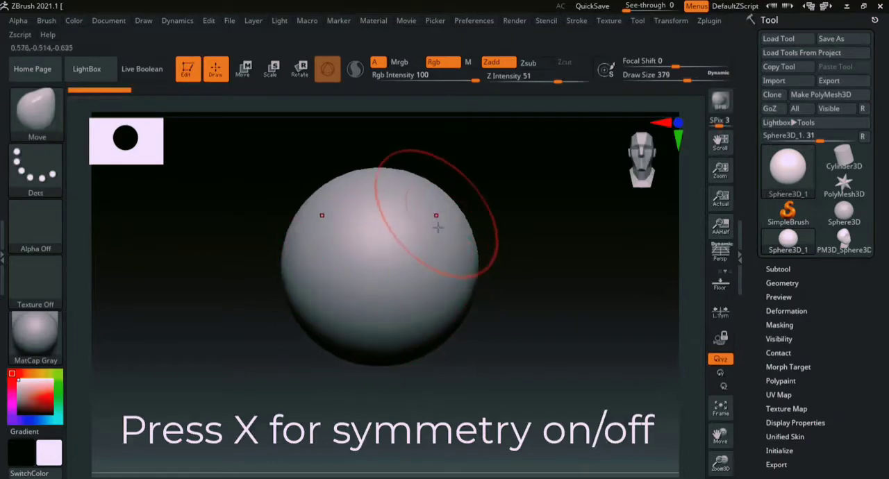
pyautogui.press('s')
pyautogui.moveTo(437, 239); pyautogui.dragTo(425, 238)
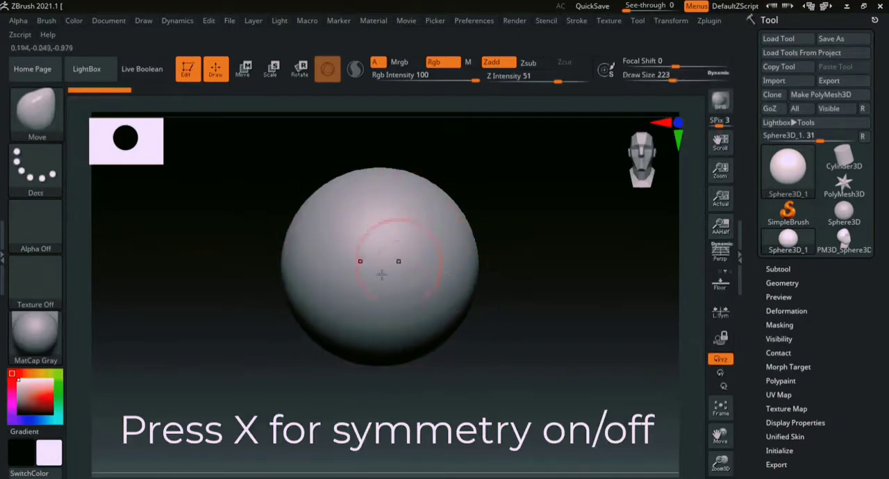
pyautogui.press('s')
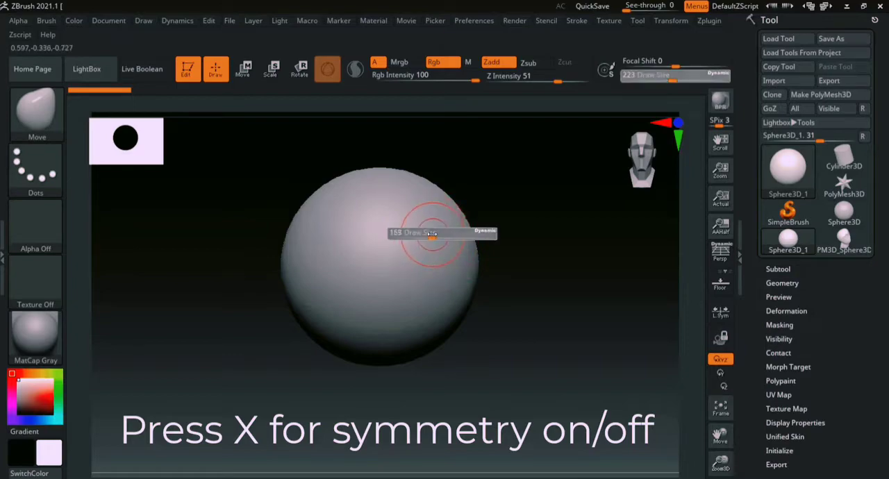
pyautogui.moveTo(407, 231); pyautogui.dragTo(398, 271)
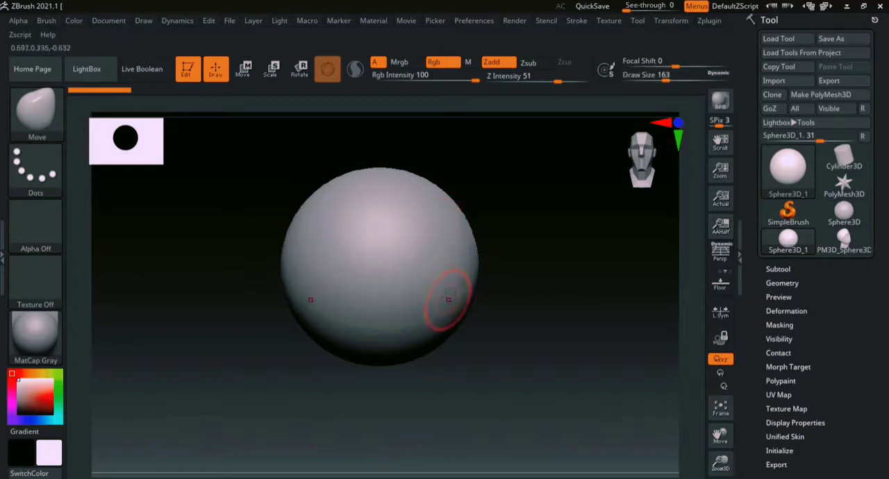
# - Choose the ClayBuildup brush at a draw size of 172 and convert the sphere primitive to a PolyMesh3D
pyautogui.press('b')
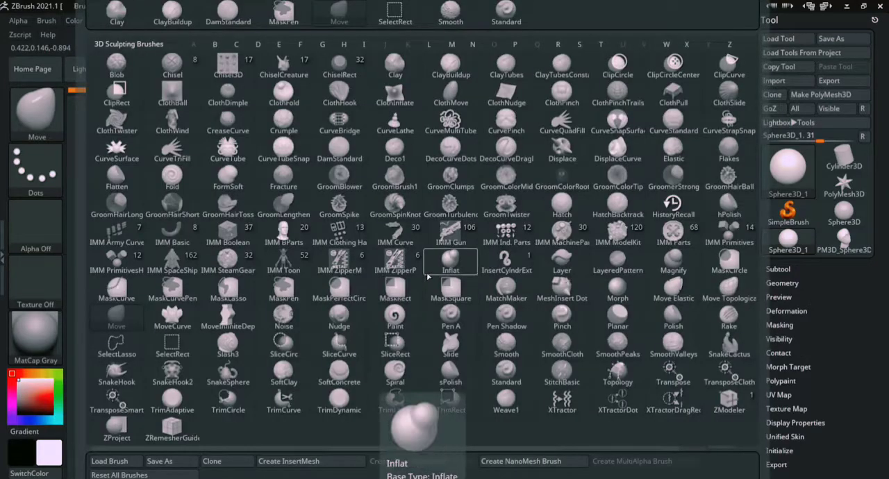
pyautogui.press('c')
pyautogui.press('b')
pyautogui.press('s')
pyautogui.moveTo(434, 264); pyautogui.dragTo(433, 259)
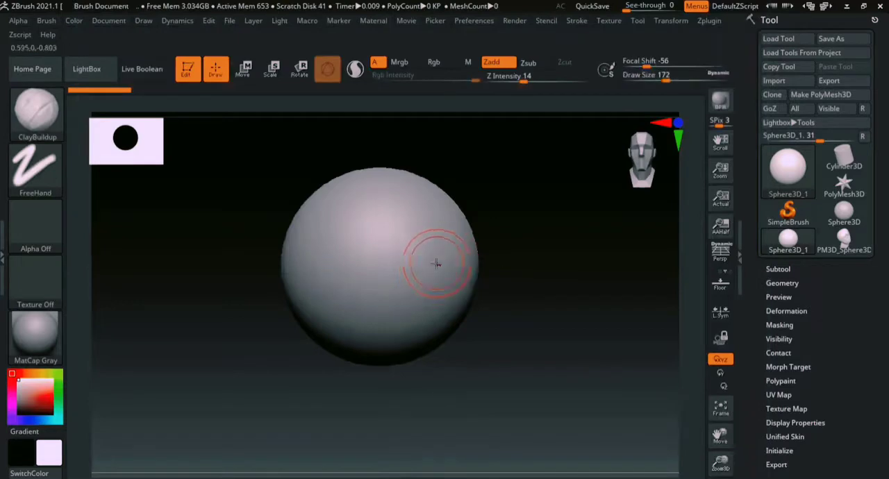
pyautogui.click(422, 272)
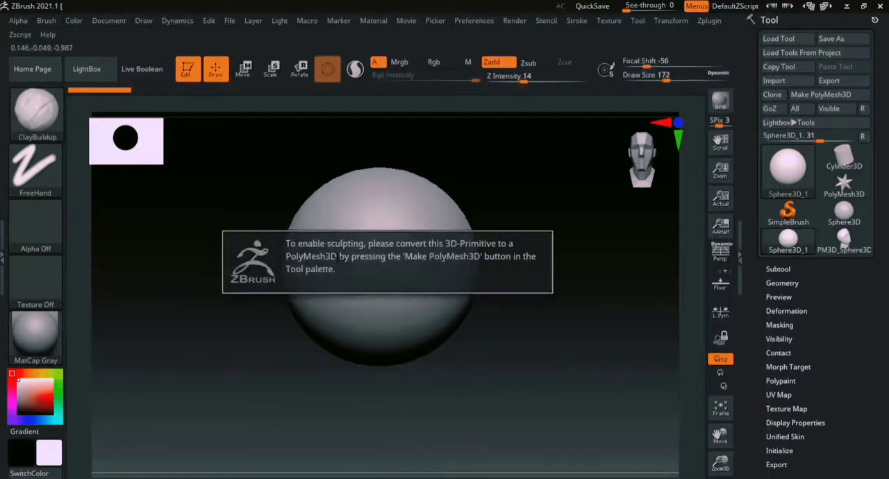
pyautogui.click(820, 95)
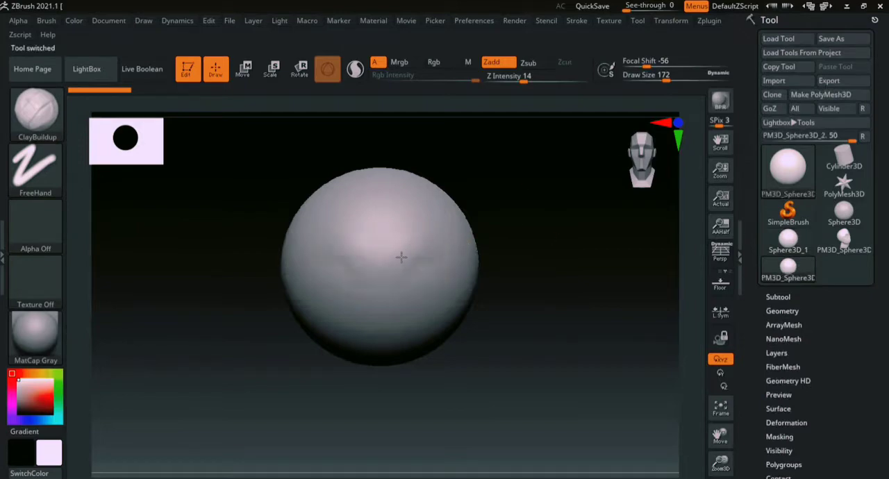
# - Sculpt a symmetrical face with brows, eye sockets, nose and cheeks on the sphere's front using ClayBuildup at Z Intensity 14
pyautogui.moveTo(401, 250)
pyautogui.mouseDown()
pyautogui.moveTo(459, 257)
pyautogui.moveTo(456, 268)
pyautogui.moveTo(410, 254)
pyautogui.moveTo(451, 225)
pyautogui.moveTo(455, 266)
pyautogui.moveTo(412, 275)
pyautogui.moveTo(436, 275)
pyautogui.moveTo(410, 284)
pyautogui.moveTo(422, 280)
pyautogui.moveTo(421, 297)
pyautogui.mouseUp()
pyautogui.moveTo(381, 275)
pyautogui.mouseDown()
pyautogui.moveTo(379, 304)
pyautogui.moveTo(390, 307)
pyautogui.mouseUp()
pyautogui.moveTo(428, 263)
pyautogui.mouseDown()
pyautogui.moveTo(417, 273)
pyautogui.moveTo(437, 279)
pyautogui.moveTo(439, 255)
pyautogui.moveTo(467, 284)
pyautogui.mouseUp()
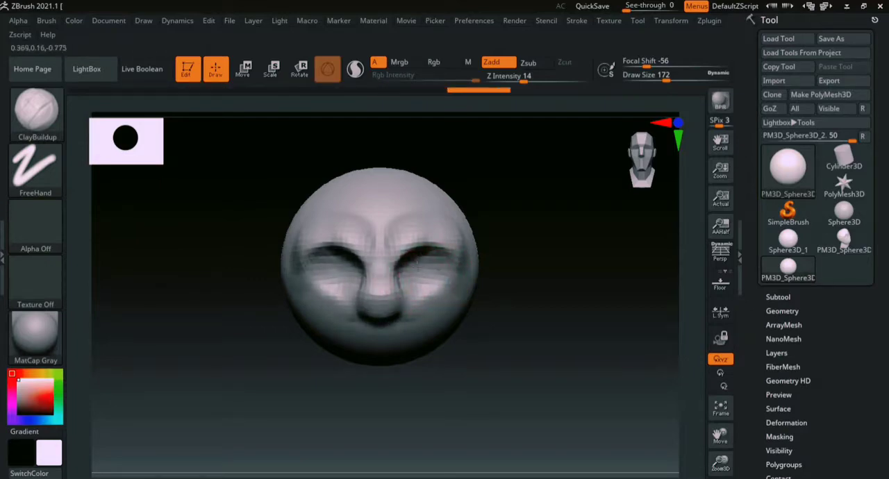
pyautogui.moveTo(430, 258); pyautogui.dragTo(446, 284)
pyautogui.moveTo(545, 274)
pyautogui.mouseDown()
pyautogui.moveTo(467, 281)
pyautogui.moveTo(430, 304)
pyautogui.moveTo(493, 277)
pyautogui.moveTo(439, 327)
pyautogui.moveTo(486, 312)
pyautogui.mouseUp()
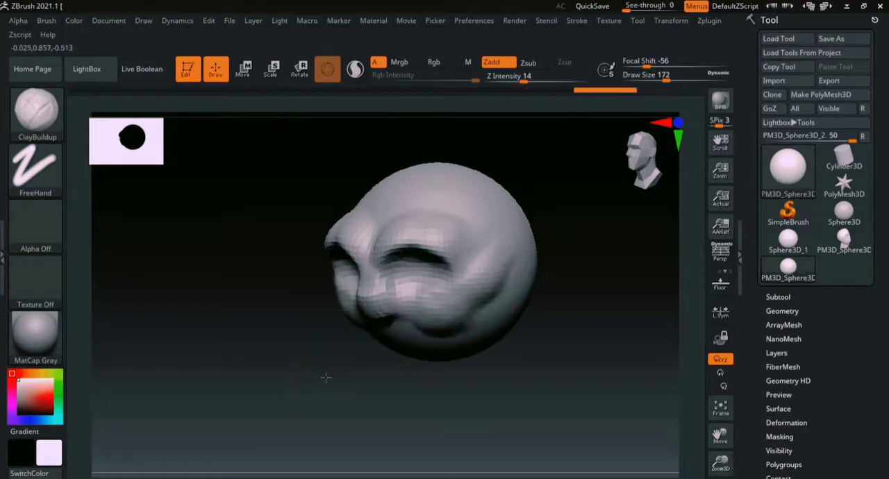
# - Pull the lower part of the head down into a jaw and chin with the Move brush at a draw size of 331
pyautogui.keyDown('shift'); pyautogui.moveTo(325, 377); pyautogui.dragTo(363, 356); pyautogui.keyUp('shift')
pyautogui.moveTo(495, 329)
pyautogui.keyDown('alt'); pyautogui.mouseDown()
pyautogui.moveTo(536, 293)
pyautogui.moveTo(504, 302)
pyautogui.moveTo(486, 293)
pyautogui.moveTo(454, 332)
pyautogui.mouseUp(); pyautogui.keyUp('alt')
pyautogui.press('b')
pyautogui.press('m')
pyautogui.press('v')
pyautogui.press('s')
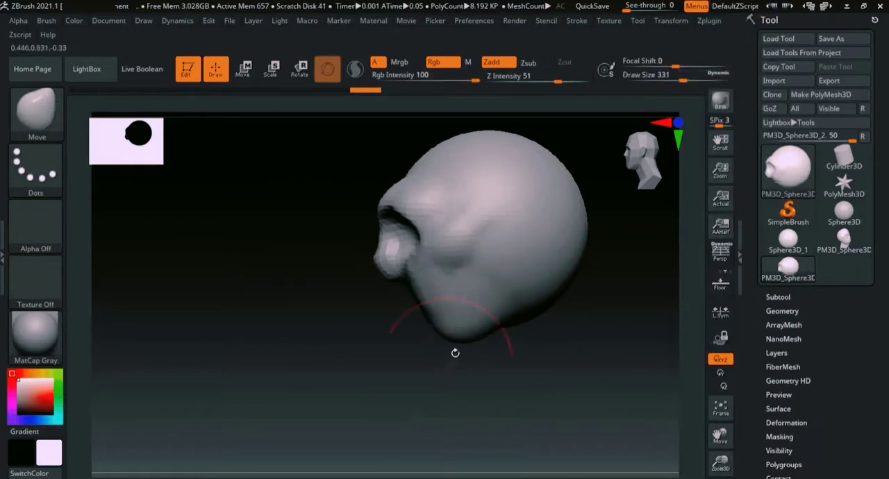
pyautogui.keyDown('shift'); pyautogui.moveTo(385, 357); pyautogui.dragTo(423, 378); pyautogui.keyUp('shift')
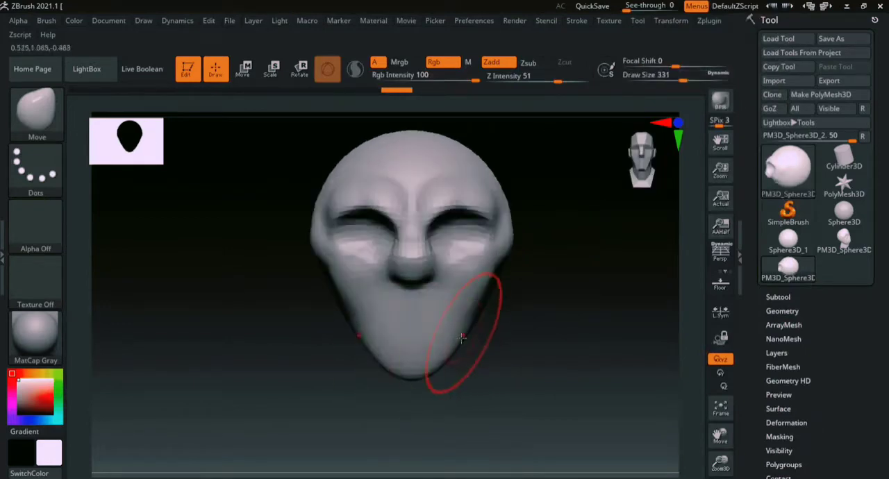
pyautogui.moveTo(553, 336); pyautogui.dragTo(472, 355)
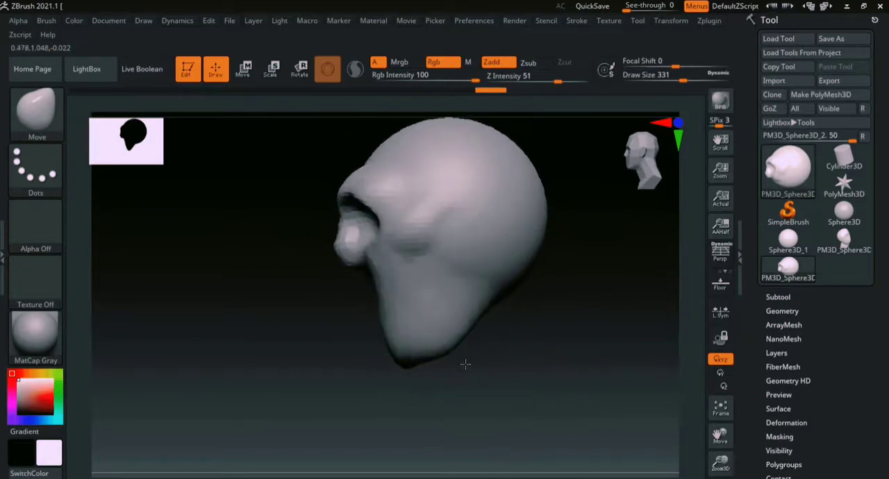
# - Build up the underside of the jaw with the ClayBuildup brush at a draw size of 331 and smooth it
pyautogui.moveTo(503, 338)
pyautogui.mouseDown()
pyautogui.moveTo(536, 252)
pyautogui.moveTo(532, 272)
pyautogui.mouseUp()
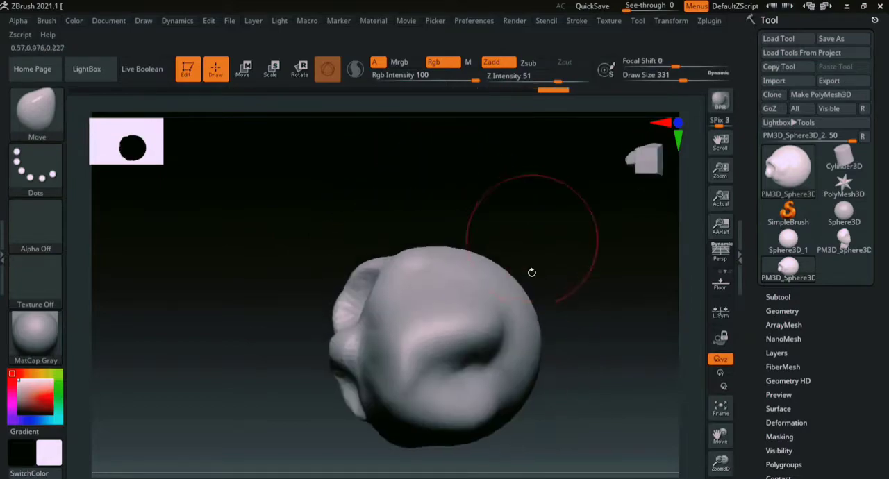
pyautogui.press('b')
pyautogui.press('c')
pyautogui.press('b')
pyautogui.moveTo(431, 381); pyautogui.dragTo(469, 366)
pyautogui.keyDown('shift'); pyautogui.moveTo(600, 290); pyautogui.dragTo(589, 333); pyautogui.keyUp('shift')
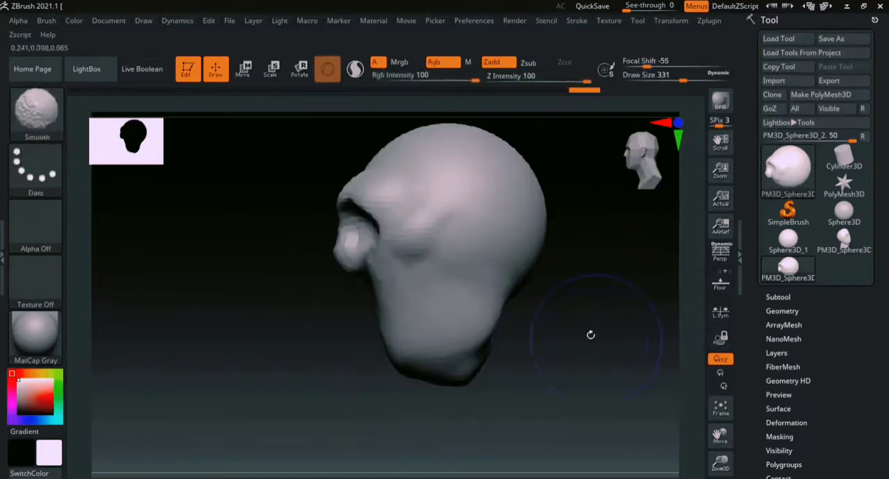
pyautogui.moveTo(512, 372)
pyautogui.mouseDown()
pyautogui.moveTo(560, 367)
pyautogui.moveTo(585, 334)
pyautogui.moveTo(531, 351)
pyautogui.moveTo(554, 322)
pyautogui.mouseUp()
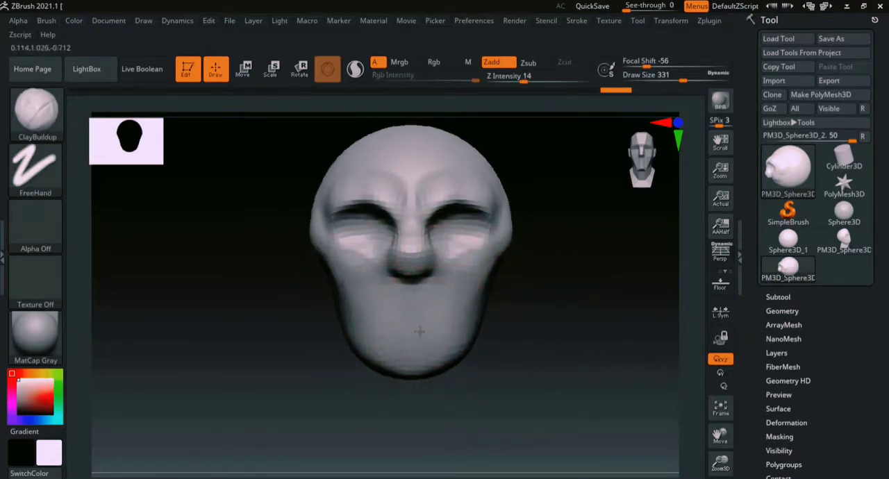
# - Add volume to the mouth area between the nose and chin with ClayBuildup
pyautogui.moveTo(420, 332)
pyautogui.mouseDown()
pyautogui.moveTo(396, 326)
pyautogui.moveTo(431, 323)
pyautogui.moveTo(413, 333)
pyautogui.mouseUp()
pyautogui.moveTo(554, 317); pyautogui.dragTo(403, 361)
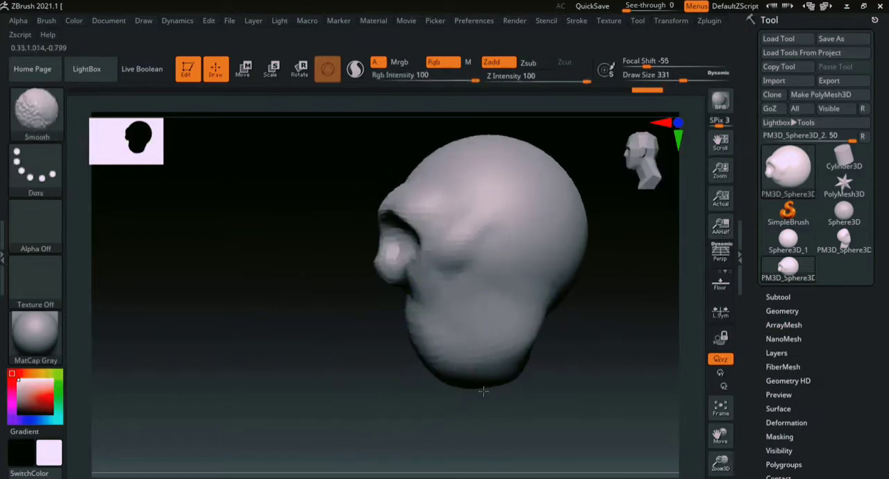
pyautogui.keyDown('alt'); pyautogui.moveTo(368, 350); pyautogui.dragTo(357, 312); pyautogui.keyUp('alt')
pyautogui.keyDown('alt'); pyautogui.moveTo(429, 303); pyautogui.dragTo(540, 330); pyautogui.keyUp('alt')
# - Build up the lower cheeks on both sides of the mouth with ClayBuildup at a draw size of 158
pyautogui.press('b')
pyautogui.press('c')
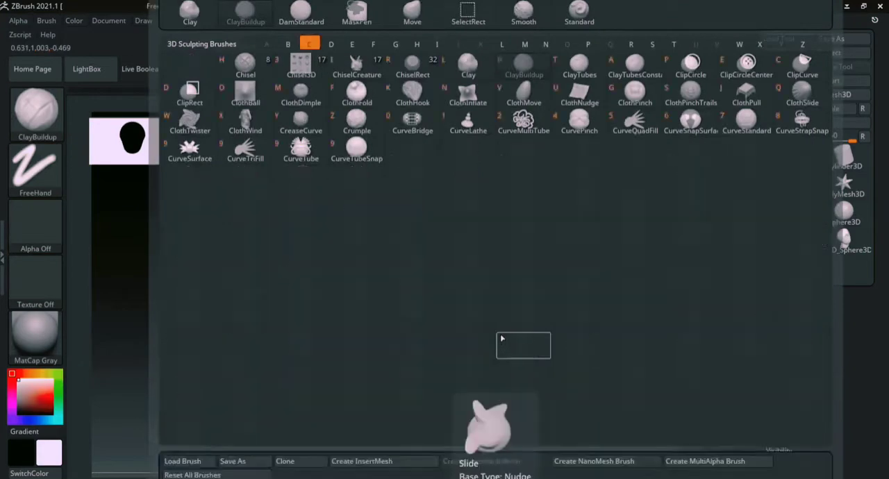
pyautogui.press('b')
pyautogui.press('s')
pyautogui.click(470, 332)
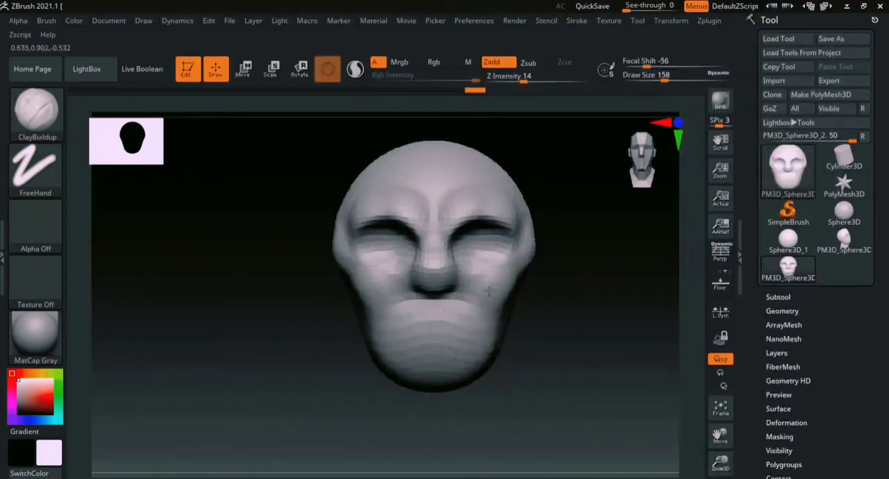
pyautogui.moveTo(491, 304)
pyautogui.mouseDown()
pyautogui.moveTo(488, 324)
pyautogui.moveTo(472, 335)
pyautogui.mouseUp()
pyautogui.moveTo(468, 337)
pyautogui.mouseDown()
pyautogui.moveTo(474, 329)
pyautogui.moveTo(480, 351)
pyautogui.mouseUp()
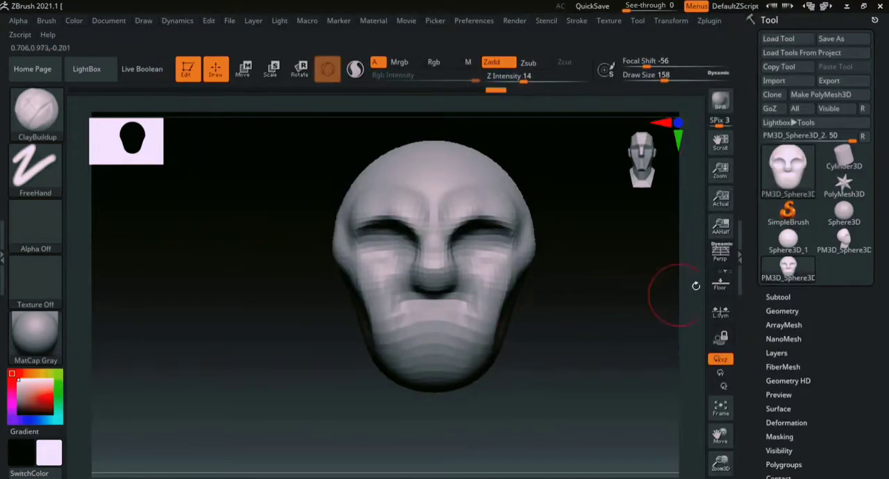
pyautogui.keyDown('ctrl'); pyautogui.moveTo(695, 253); pyautogui.dragTo(692, 324, button='right'); pyautogui.keyUp('ctrl')
pyautogui.moveTo(617, 273)
pyautogui.keyDown('alt'); pyautogui.mouseDown(button='right')
pyautogui.moveTo(627, 311)
pyautogui.moveTo(620, 299)
pyautogui.mouseUp(button='right'); pyautogui.keyUp('alt')
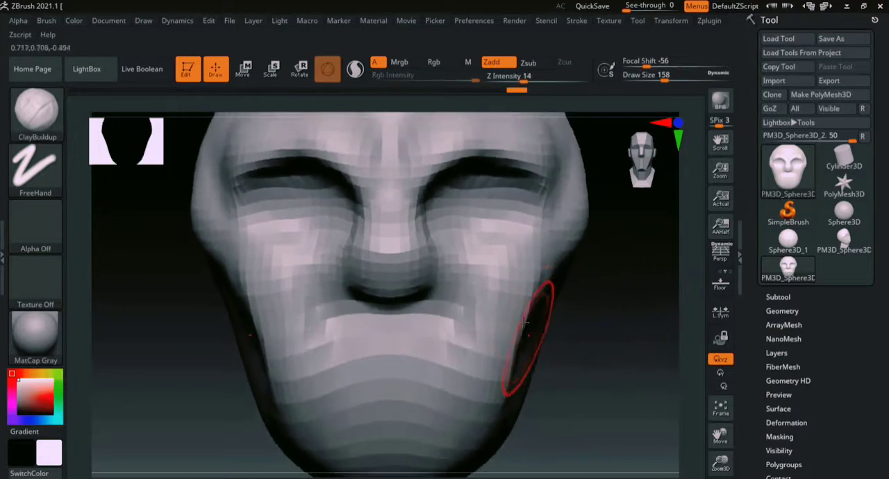
pyautogui.keyDown('ctrl'); pyautogui.moveTo(660, 338); pyautogui.dragTo(659, 278, button='right'); pyautogui.keyUp('ctrl')
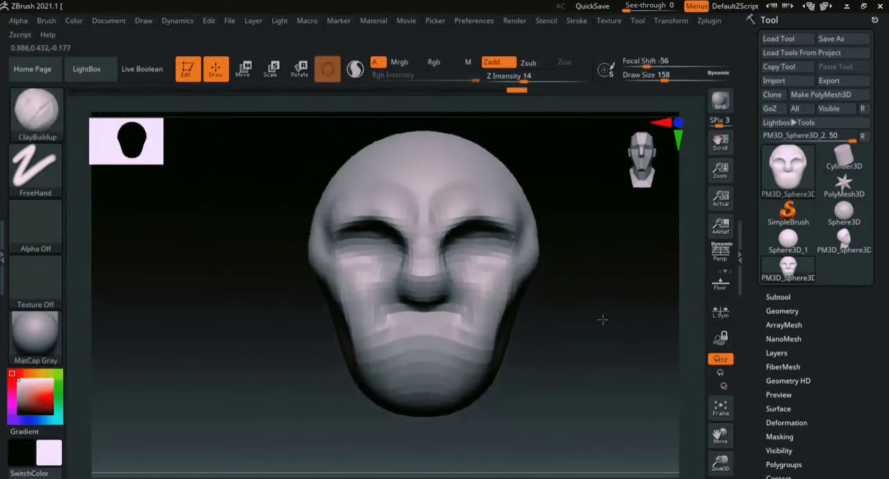
# - Smooth the lower cheeks and the mouth area
pyautogui.moveTo(609, 307); pyautogui.dragTo(602, 285)
pyautogui.moveTo(457, 315)
pyautogui.keyDown('shift'); pyautogui.mouseDown()
pyautogui.moveTo(449, 324)
pyautogui.moveTo(473, 372)
pyautogui.mouseUp(); pyautogui.keyUp('shift')
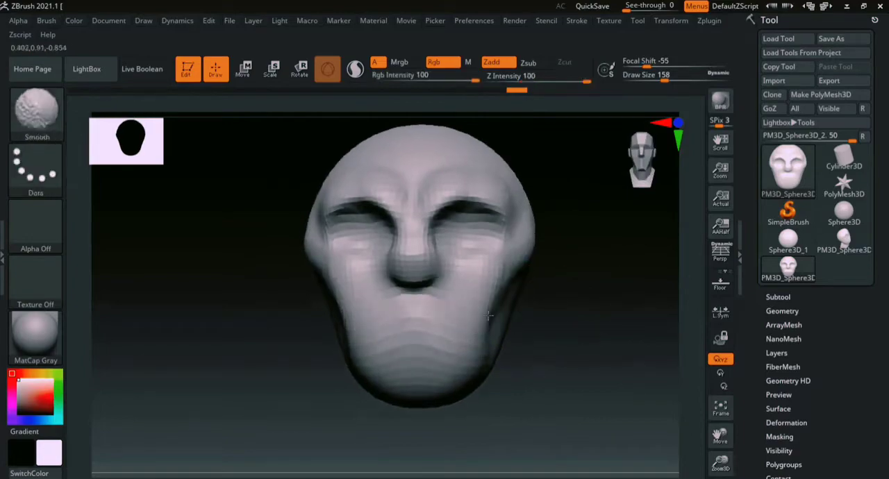
pyautogui.moveTo(539, 321); pyautogui.dragTo(554, 320)
# - Carve the mouth line across the lower face with the DamStandard brush at a draw size of 239
pyautogui.press('b')
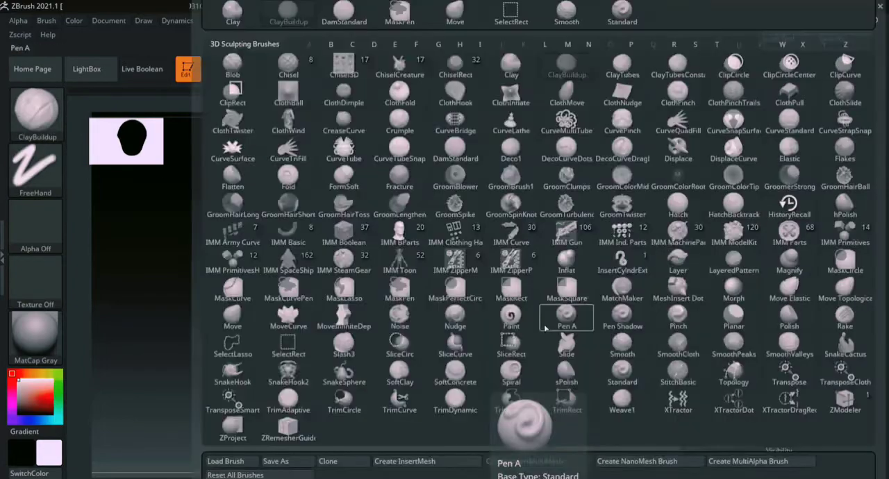
pyautogui.press('d')
pyautogui.press('s')
pyautogui.press(']')
pyautogui.press(']')
pyautogui.moveTo(418, 320); pyautogui.dragTo(469, 327)
pyautogui.moveTo(418, 320)
pyautogui.mouseDown()
pyautogui.moveTo(470, 328)
pyautogui.moveTo(460, 318)
pyautogui.moveTo(478, 318)
pyautogui.mouseUp()
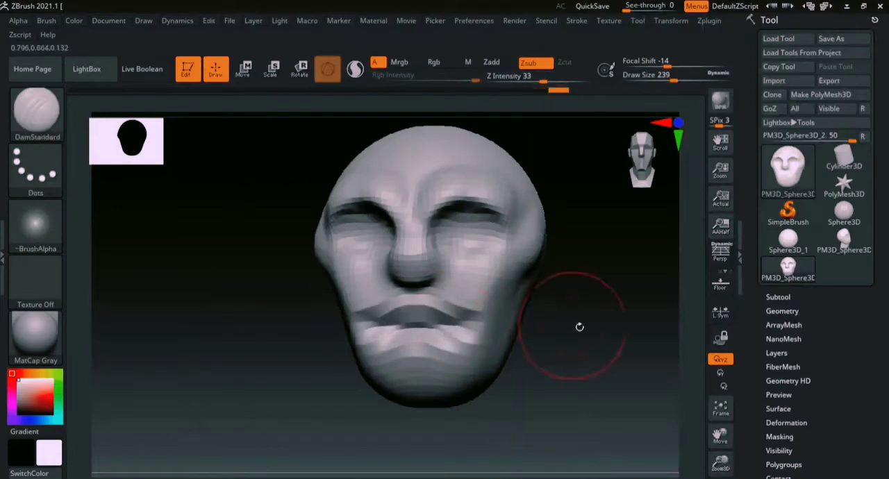
# - Carve a diagonal groove below the cheekbone on the side of the head with DamStandard
pyautogui.moveTo(579, 326); pyautogui.dragTo(526, 325)
pyautogui.moveTo(426, 299); pyautogui.dragTo(512, 226)
pyautogui.moveTo(512, 226); pyautogui.dragTo(422, 300)
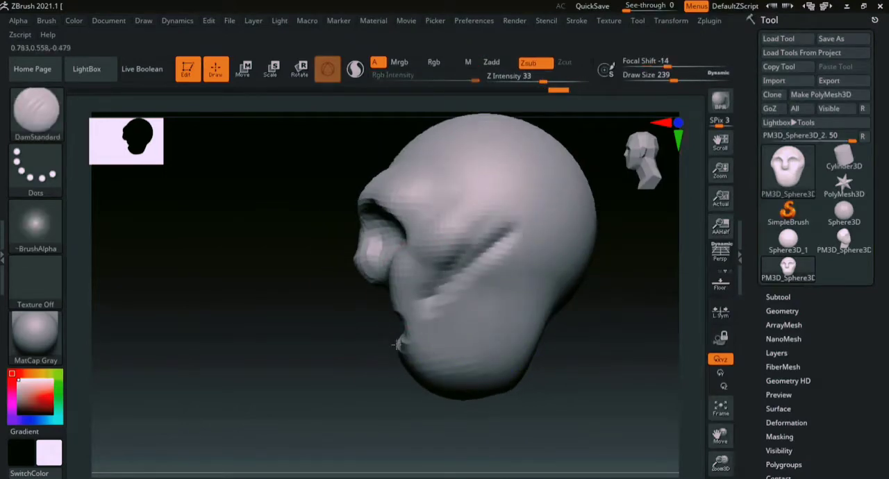
# - Fill out the cheek above the diagonal groove with ClayBuildup at a draw size of 149
pyautogui.press('b')
pyautogui.press('c')
pyautogui.press('b')
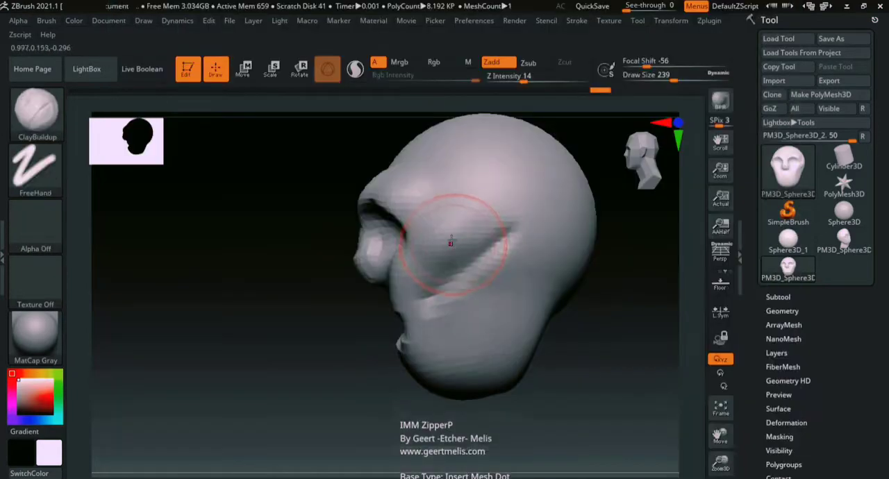
pyautogui.press('s')
pyautogui.moveTo(436, 253); pyautogui.dragTo(437, 253)
pyautogui.moveTo(425, 273)
pyautogui.mouseDown()
pyautogui.moveTo(481, 240)
pyautogui.moveTo(405, 289)
pyautogui.mouseUp()
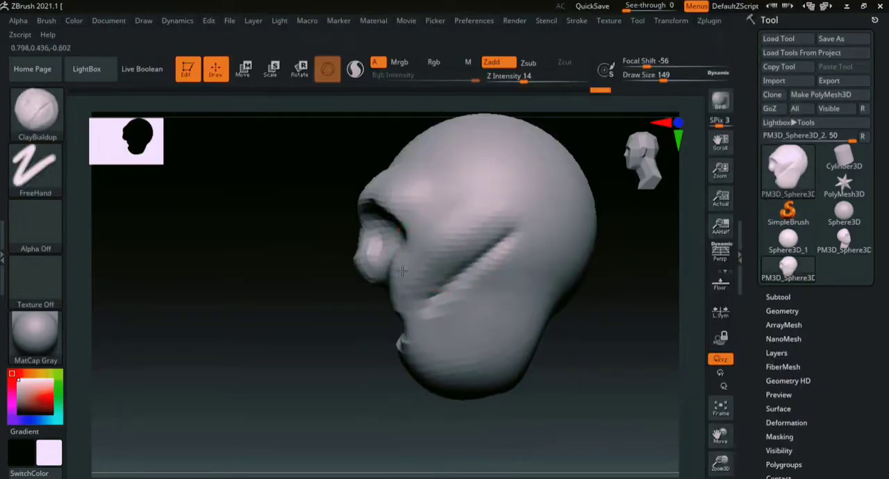
# - Build up the forehead above the brows and shape the nose with ClayBuildup strokes
pyautogui.keyDown('shift'); pyautogui.moveTo(318, 342); pyautogui.dragTo(444, 333); pyautogui.keyUp('shift')
pyautogui.keyDown('alt'); pyautogui.moveTo(508, 262); pyautogui.dragTo(555, 350); pyautogui.keyUp('alt')
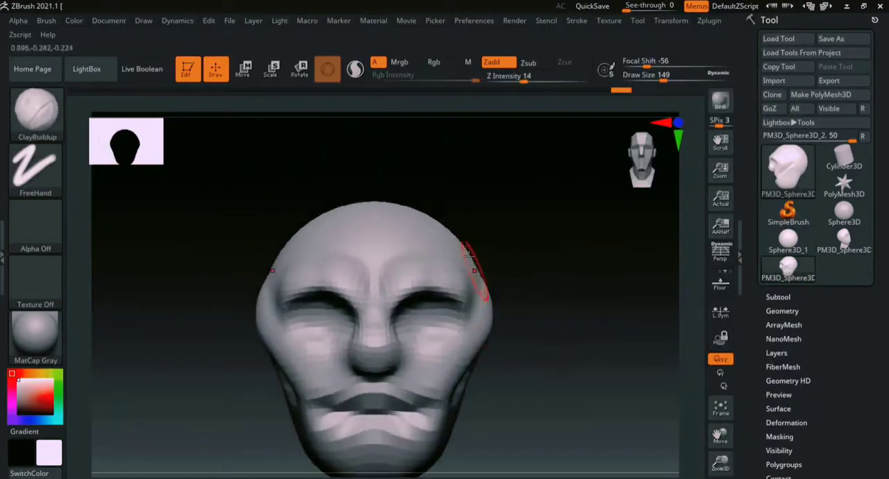
pyautogui.moveTo(452, 246); pyautogui.dragTo(477, 306)
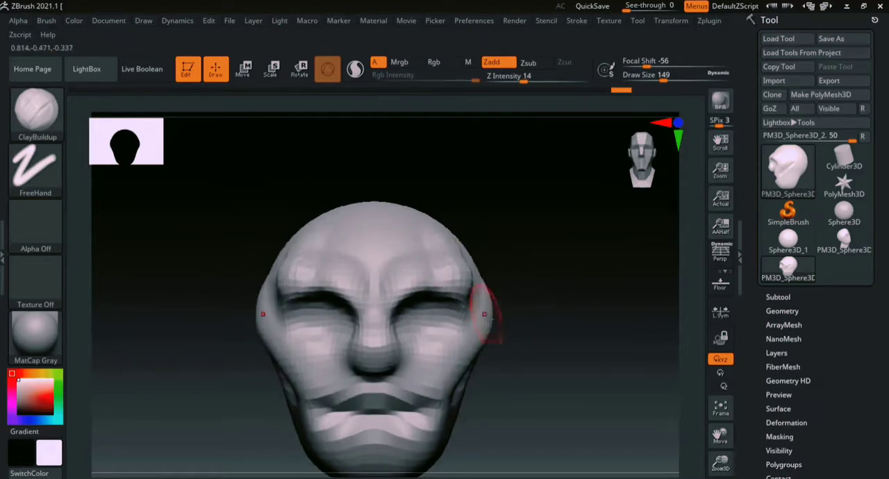
pyautogui.keyDown('alt'); pyautogui.moveTo(534, 334); pyautogui.dragTo(538, 253); pyautogui.keyUp('alt')
pyautogui.moveTo(374, 271)
pyautogui.mouseDown()
pyautogui.moveTo(383, 284)
pyautogui.moveTo(407, 274)
pyautogui.moveTo(341, 297)
pyautogui.moveTo(412, 295)
pyautogui.mouseUp()
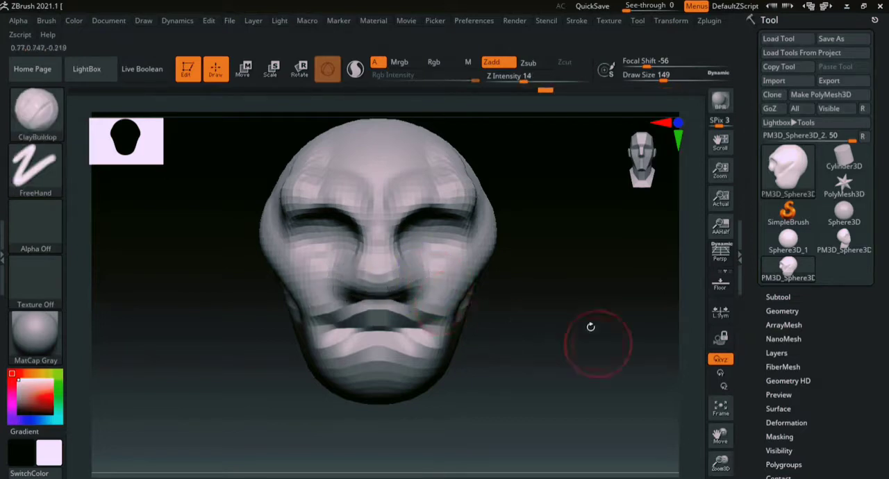
# - Stretch the chin downward into a long jaw with the Move brush at a draw size of 500
pyautogui.moveTo(590, 325)
pyautogui.mouseDown()
pyautogui.moveTo(525, 295)
pyautogui.moveTo(577, 333)
pyautogui.moveTo(575, 314)
pyautogui.moveTo(598, 284)
pyautogui.mouseUp()
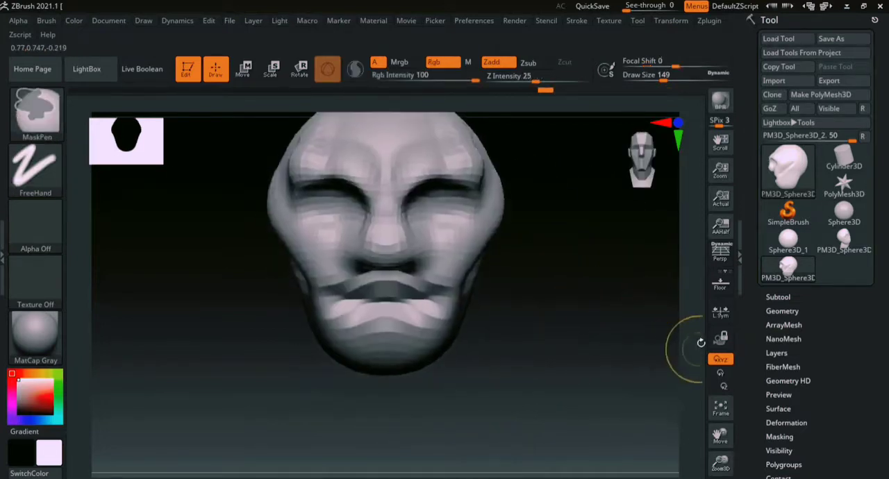
pyautogui.moveTo(698, 343)
pyautogui.mouseDown()
pyautogui.moveTo(519, 313)
pyautogui.moveTo(458, 324)
pyautogui.mouseUp()
pyautogui.press('b')
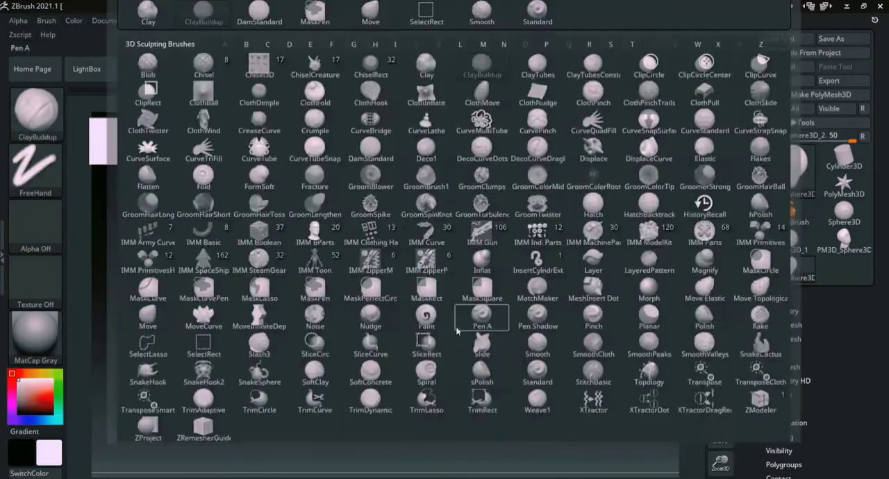
pyautogui.press('m')
pyautogui.press('v')
pyautogui.press('s')
pyautogui.moveTo(428, 299); pyautogui.dragTo(467, 318)
pyautogui.press('s')
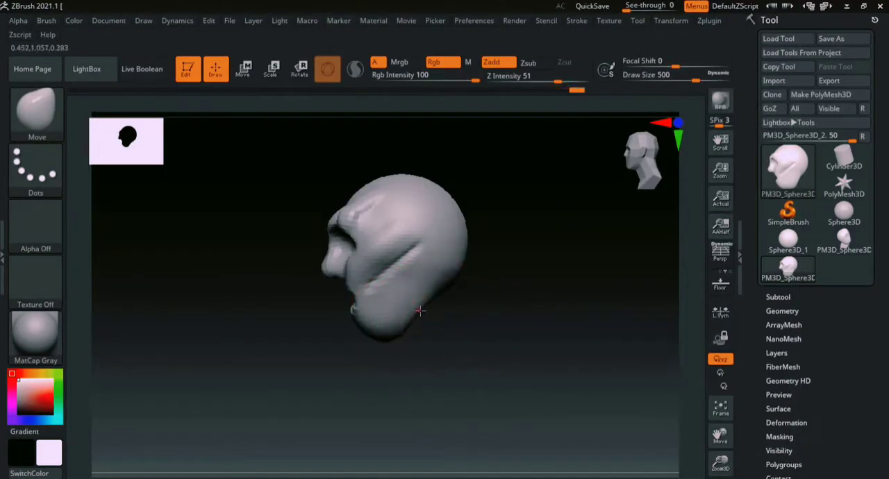
pyautogui.moveTo(396, 330)
pyautogui.mouseDown()
pyautogui.moveTo(390, 360)
pyautogui.moveTo(373, 359)
pyautogui.mouseUp()
pyautogui.moveTo(333, 389)
pyautogui.keyDown('shift'); pyautogui.mouseDown()
pyautogui.moveTo(417, 273)
pyautogui.moveTo(417, 251)
pyautogui.mouseUp(); pyautogui.keyUp('shift')
pyautogui.moveTo(383, 355)
pyautogui.mouseDown()
pyautogui.moveTo(364, 377)
pyautogui.moveTo(477, 325)
pyautogui.mouseUp()
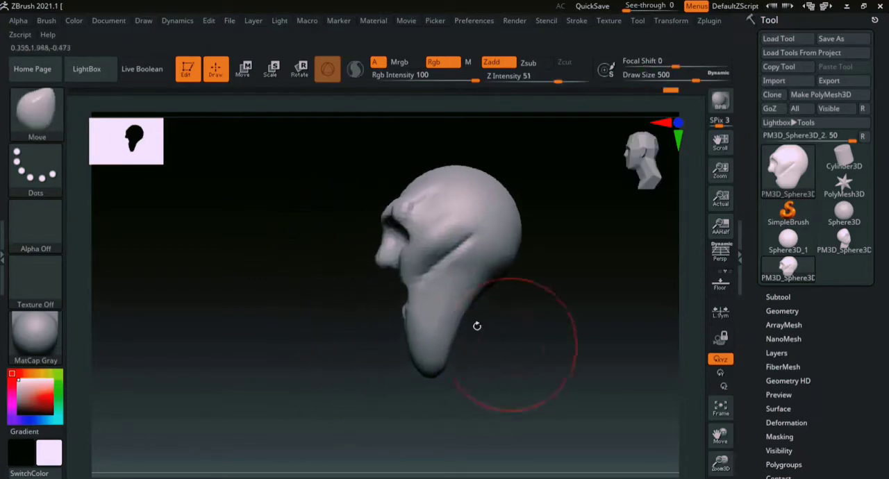
# - Push the sides of the upper head inward with the Move brush to narrow the skull
pyautogui.moveTo(577, 295); pyautogui.dragTo(507, 306)
pyautogui.moveTo(470, 252)
pyautogui.mouseDown()
pyautogui.moveTo(435, 243)
pyautogui.moveTo(447, 241)
pyautogui.mouseUp()
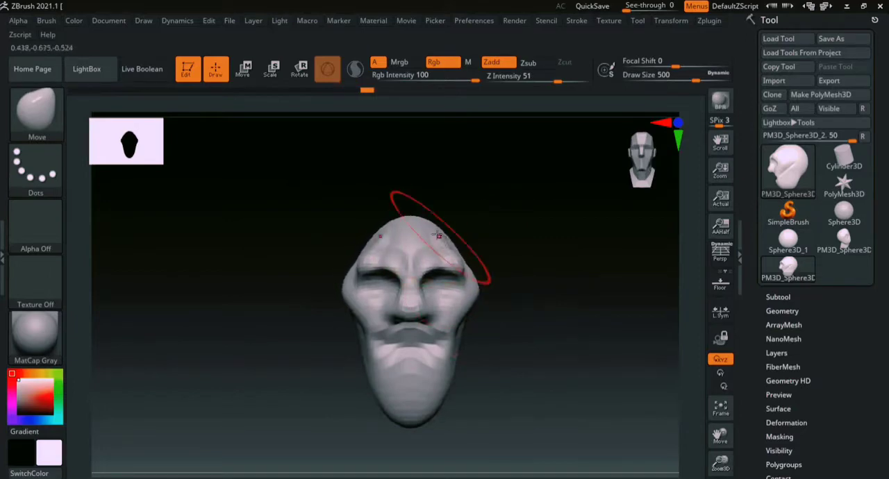
pyautogui.moveTo(518, 303)
pyautogui.mouseDown()
pyautogui.moveTo(558, 321)
pyautogui.moveTo(488, 271)
pyautogui.moveTo(488, 210)
pyautogui.moveTo(482, 245)
pyautogui.mouseUp()
# - Build up the long chin and lower face with ClayBuildup at a draw size of 274 and smooth the surface
pyautogui.press('b')
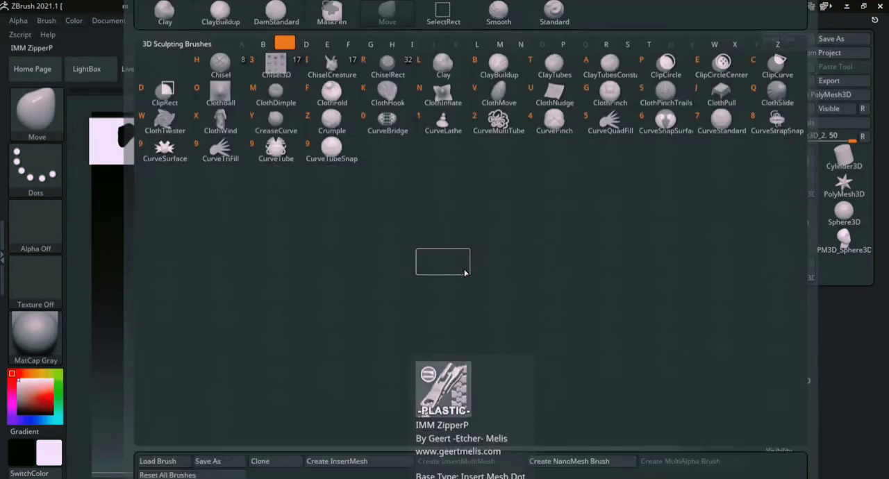
pyautogui.press('c')
pyautogui.press('b')
pyautogui.moveTo(367, 312)
pyautogui.mouseDown()
pyautogui.moveTo(354, 323)
pyautogui.moveTo(356, 314)
pyautogui.moveTo(357, 326)
pyautogui.mouseUp()
pyautogui.moveTo(444, 328); pyautogui.dragTo(429, 325)
pyautogui.keyDown('shift'); pyautogui.moveTo(368, 298); pyautogui.dragTo(361, 308); pyautogui.keyUp('shift')
pyautogui.moveTo(351, 375)
pyautogui.mouseDown()
pyautogui.moveTo(396, 322)
pyautogui.moveTo(331, 288)
pyautogui.mouseUp()
pyautogui.keyDown('alt'); pyautogui.moveTo(452, 286); pyautogui.dragTo(581, 322); pyautogui.keyUp('alt')
pyautogui.moveTo(617, 291)
pyautogui.mouseDown()
pyautogui.moveTo(551, 284)
pyautogui.moveTo(605, 276)
pyautogui.moveTo(587, 319)
pyautogui.moveTo(509, 320)
pyautogui.mouseUp()
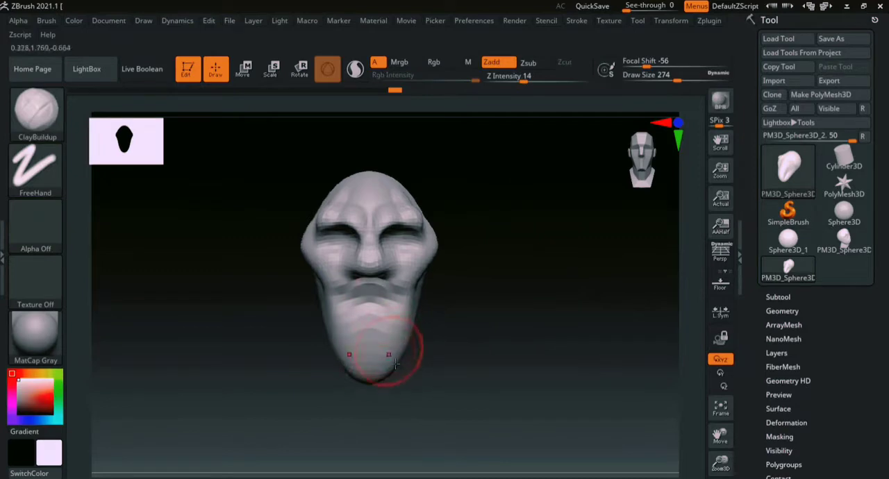
pyautogui.moveTo(473, 409)
pyautogui.mouseDown()
pyautogui.moveTo(420, 373)
pyautogui.moveTo(450, 366)
pyautogui.mouseUp()
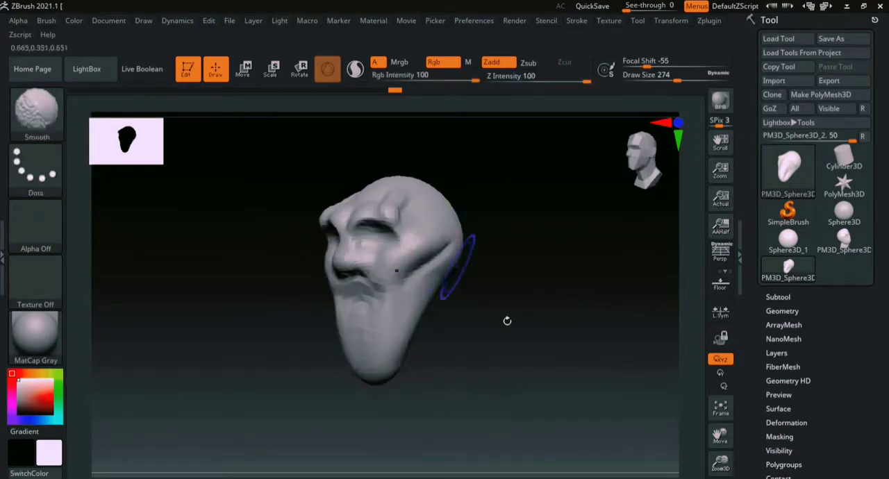
pyautogui.keyDown('shift'); pyautogui.moveTo(507, 321); pyautogui.dragTo(605, 308); pyautogui.keyUp('shift')
# - Convert the head to a DynaMesh at a resolution of 64 and inspect its wireframe
pyautogui.scroll(-5, 785, 149)
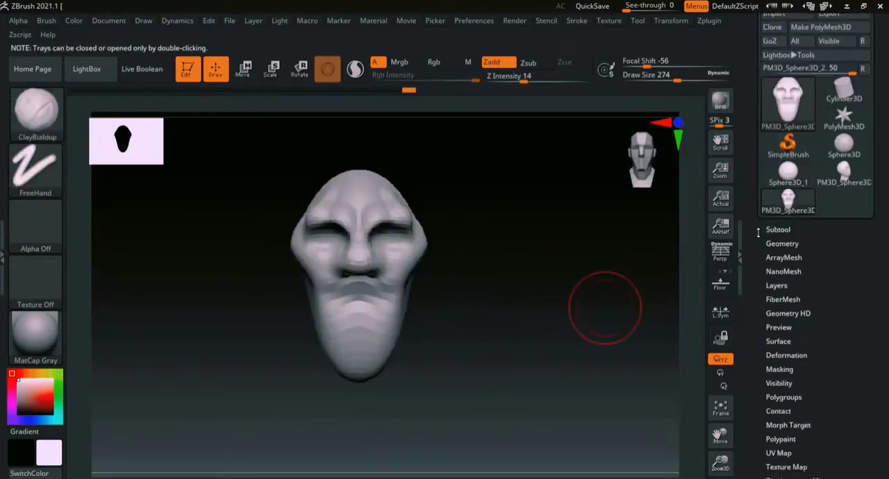
pyautogui.scroll(1, 754, 280)
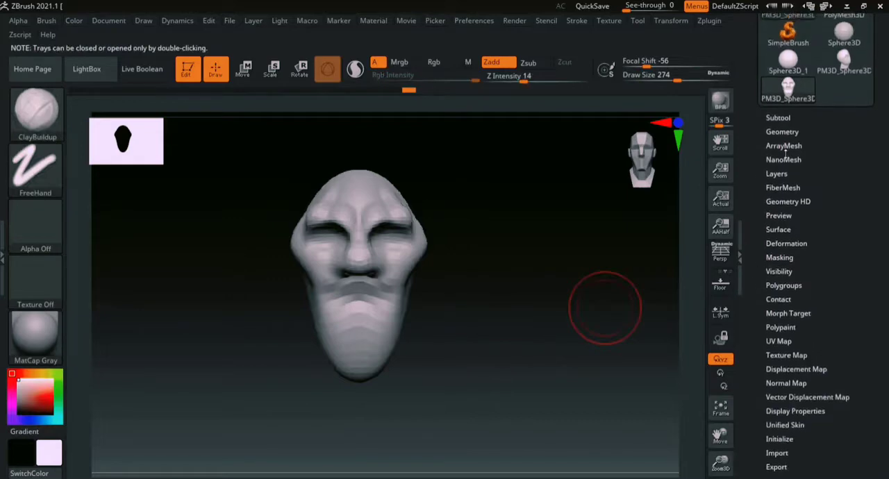
pyautogui.click(785, 132)
pyautogui.scroll(-3, 780, 222)
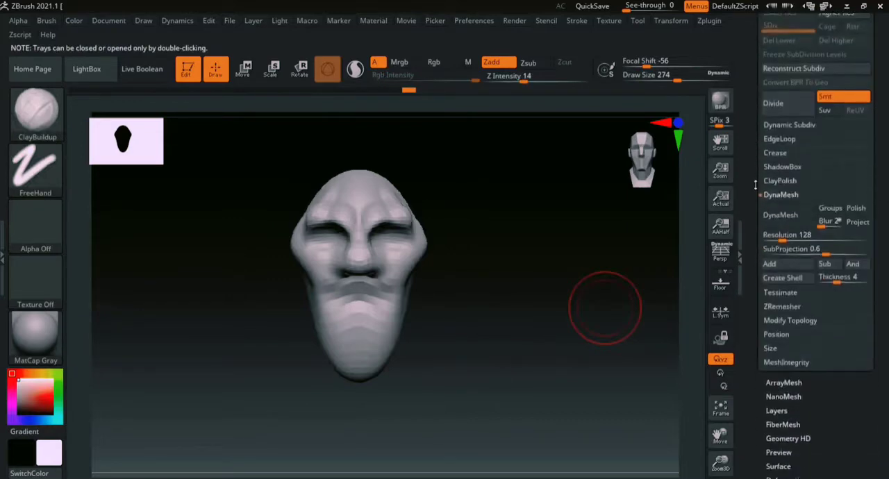
pyautogui.scroll(4, 750, 191)
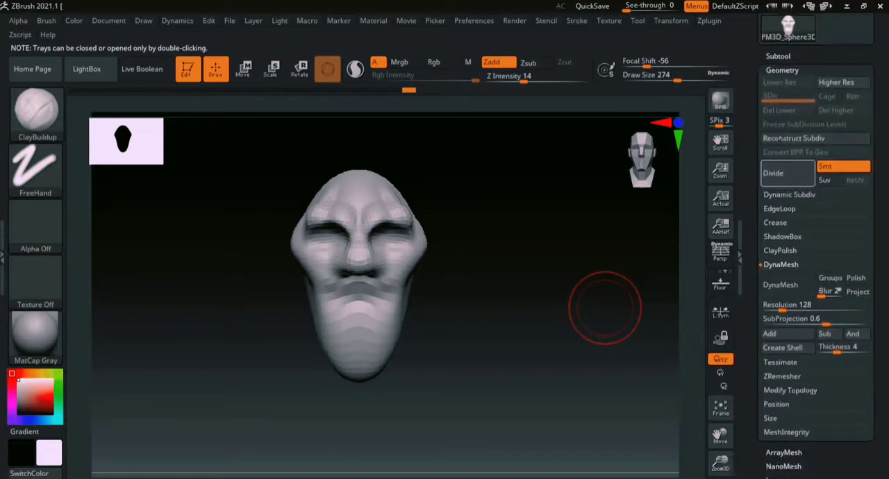
pyautogui.click(771, 304)
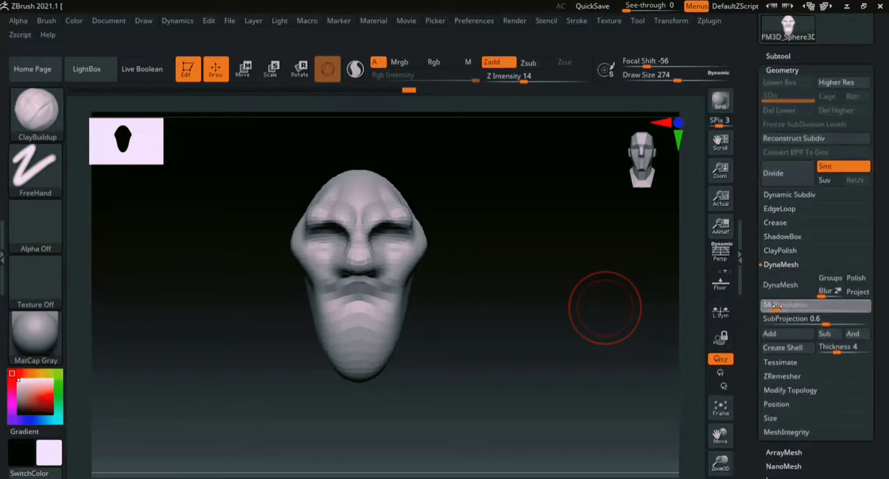
pyautogui.write('64')
pyautogui.press('Return')
pyautogui.click(779, 284)
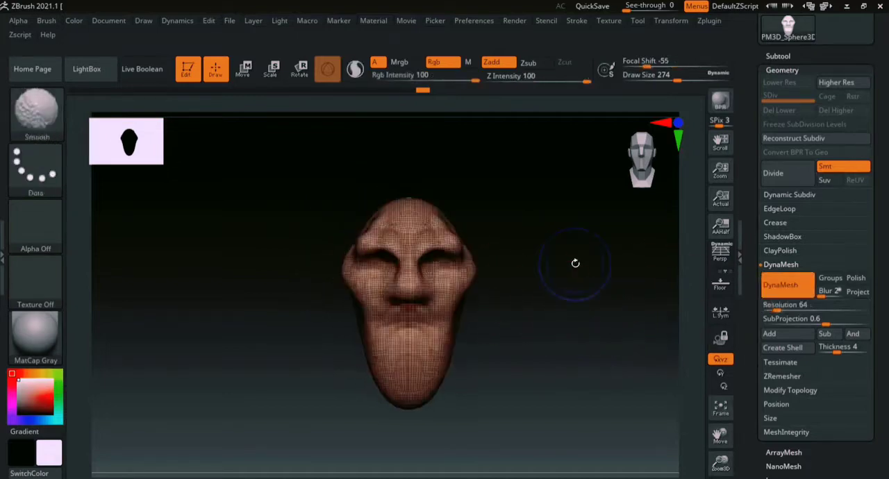
pyautogui.moveTo(559, 338)
pyautogui.mouseDown()
pyautogui.moveTo(571, 331)
pyautogui.moveTo(570, 318)
pyautogui.mouseUp()
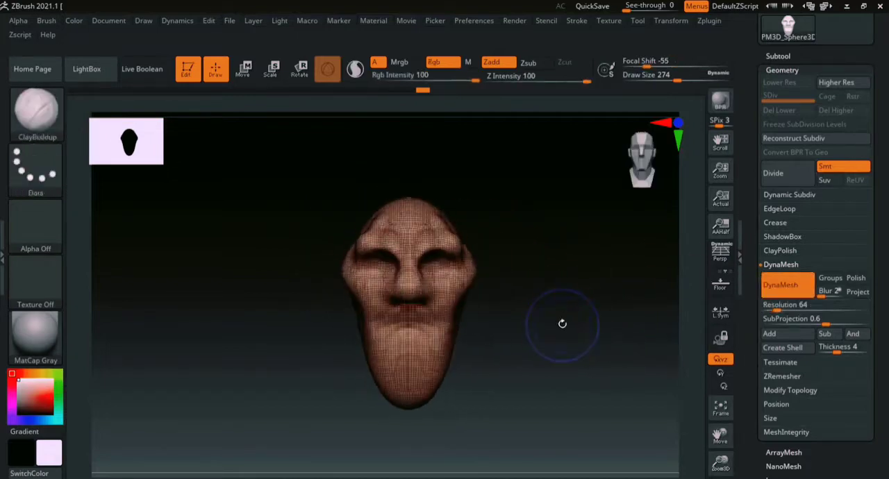
pyautogui.hotkey('shift', 'f')
# - Reduce the ClayBuildup brush's draw size to 124 for work on the upper face
pyautogui.keyDown('ctrl'); pyautogui.moveTo(666, 320); pyautogui.dragTo(620, 351, button='right'); pyautogui.keyUp('ctrl')
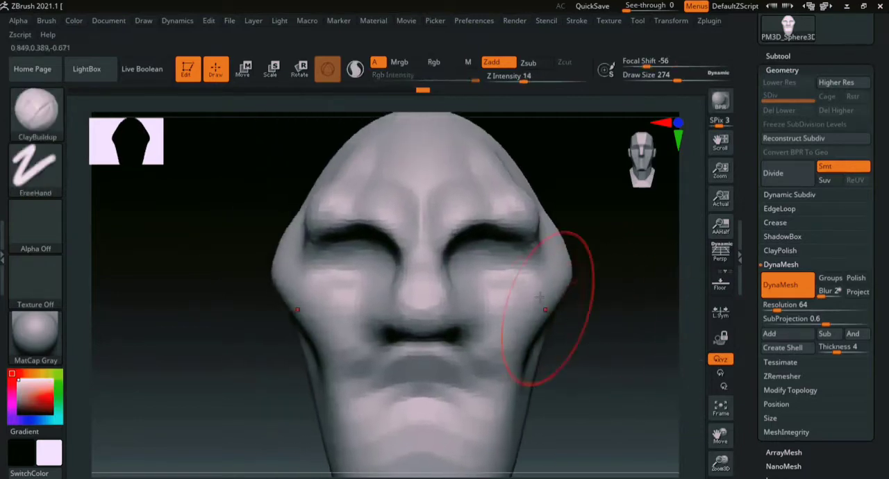
pyautogui.press('s')
pyautogui.moveTo(539, 297); pyautogui.dragTo(522, 297)
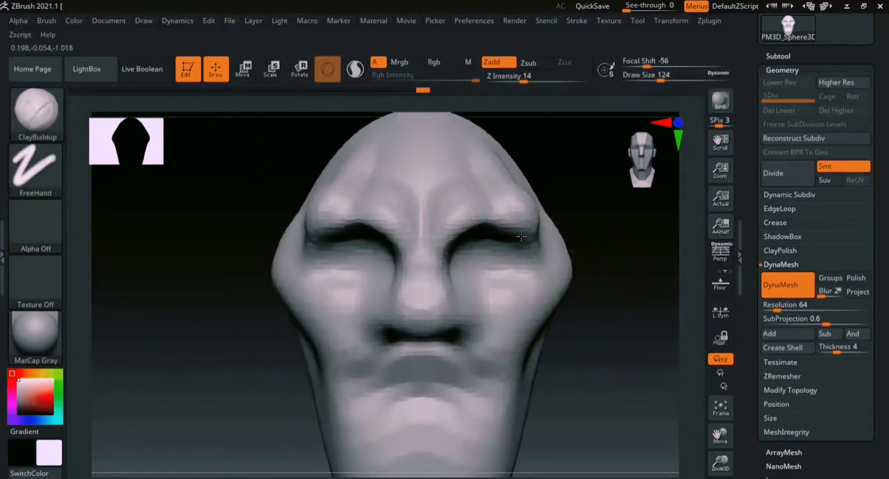
# - Build up the cheekbones and the areas below the eyes with the ClayBuildup brush at a draw size of 124
pyautogui.moveTo(481, 297)
pyautogui.mouseDown()
pyautogui.moveTo(472, 292)
pyautogui.moveTo(516, 287)
pyautogui.mouseUp()
pyautogui.moveTo(548, 262)
pyautogui.mouseDown()
pyautogui.moveTo(555, 246)
pyautogui.moveTo(549, 257)
pyautogui.mouseUp()
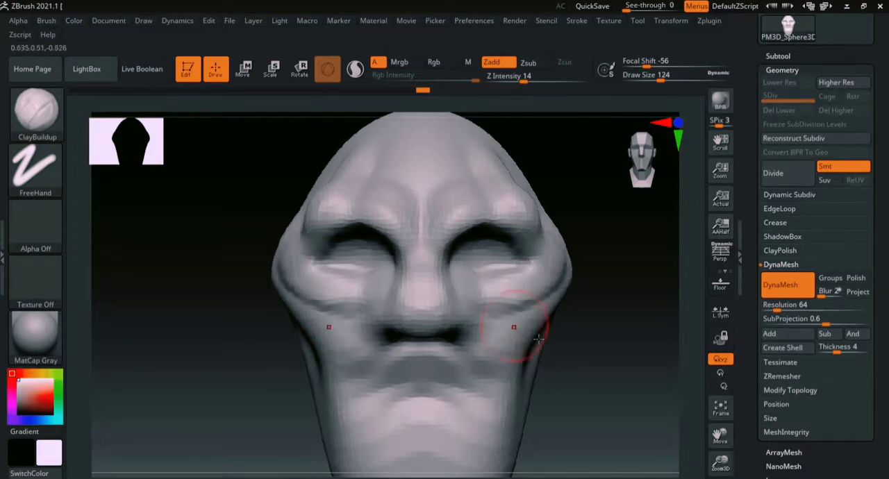
pyautogui.keyDown('alt'); pyautogui.moveTo(550, 340); pyautogui.dragTo(530, 311); pyautogui.keyUp('alt')
pyautogui.moveTo(496, 288)
pyautogui.mouseDown()
pyautogui.moveTo(523, 267)
pyautogui.moveTo(502, 283)
pyautogui.mouseUp()
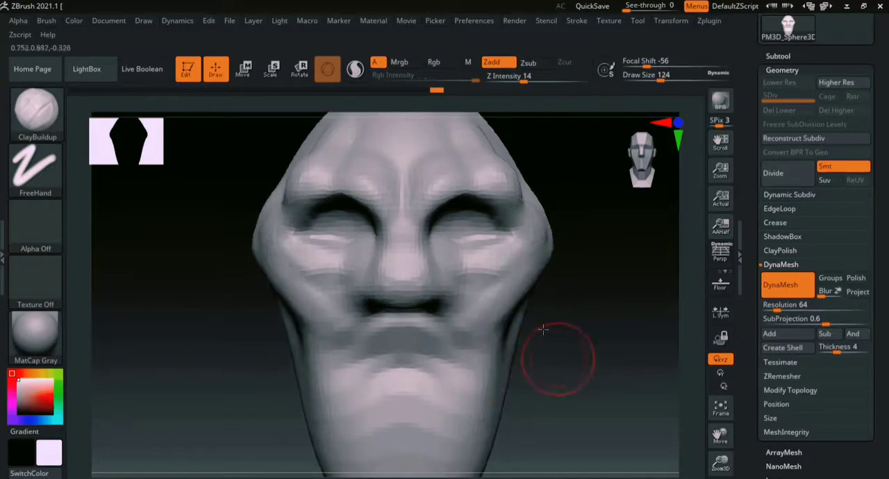
pyautogui.keyDown('alt'); pyautogui.moveTo(543, 329); pyautogui.dragTo(526, 291); pyautogui.keyUp('alt')
pyautogui.press('b')
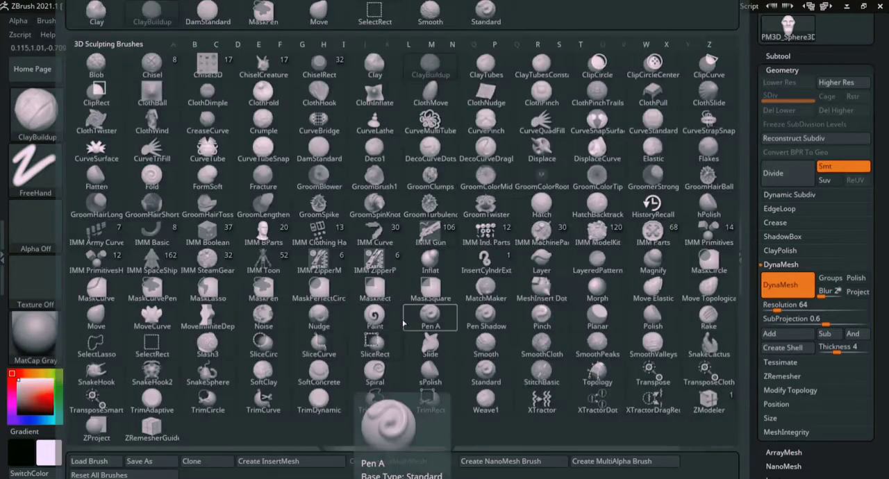
pyautogui.press('c')
pyautogui.press('Escape')
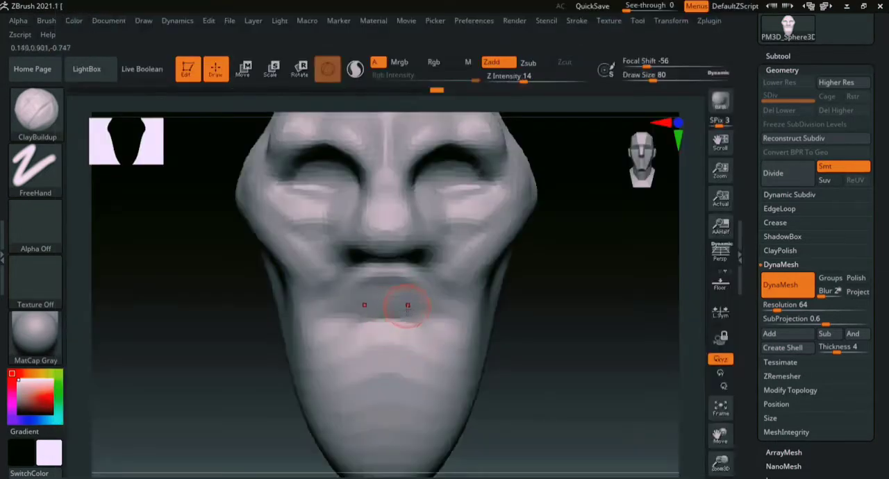
# - Carve the mouth line below the nose with the DamStandard brush and enlarge its draw size to 94
pyautogui.press('b')
pyautogui.press('d')
pyautogui.press('s')
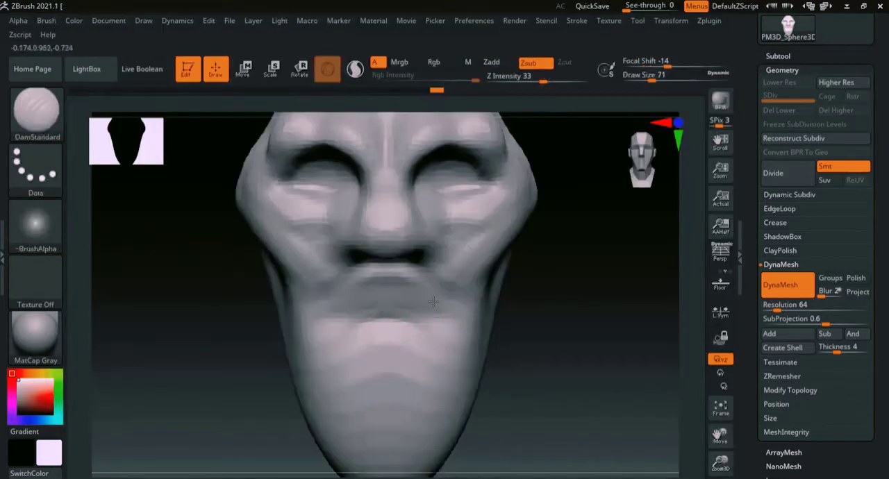
pyautogui.moveTo(364, 301)
pyautogui.mouseDown()
pyautogui.moveTo(447, 304)
pyautogui.moveTo(405, 306)
pyautogui.moveTo(439, 306)
pyautogui.mouseUp()
pyautogui.press('s')
pyautogui.moveTo(552, 310)
pyautogui.mouseDown()
pyautogui.moveTo(493, 292)
pyautogui.moveTo(537, 309)
pyautogui.mouseUp()
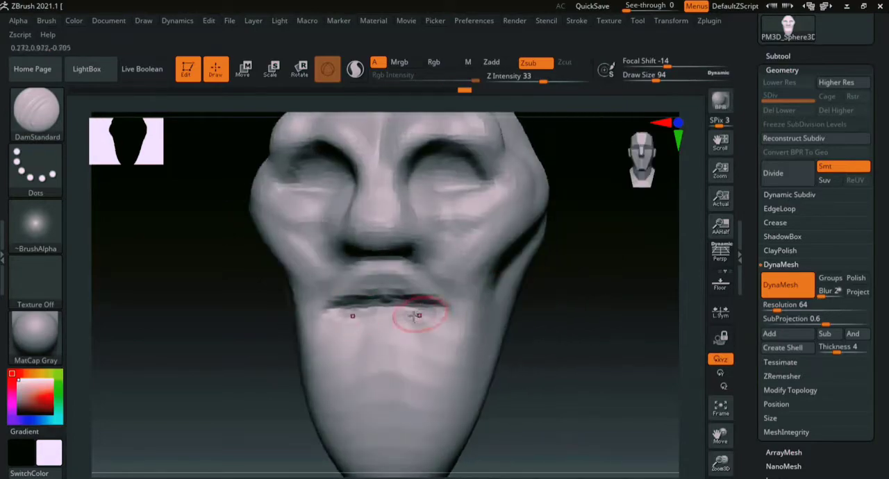
# - Build up the upper and lower lips around the mouth line with the ClayBuildup brush at a draw size of 94
pyautogui.press('b')
pyautogui.press('c')
pyautogui.press('b')
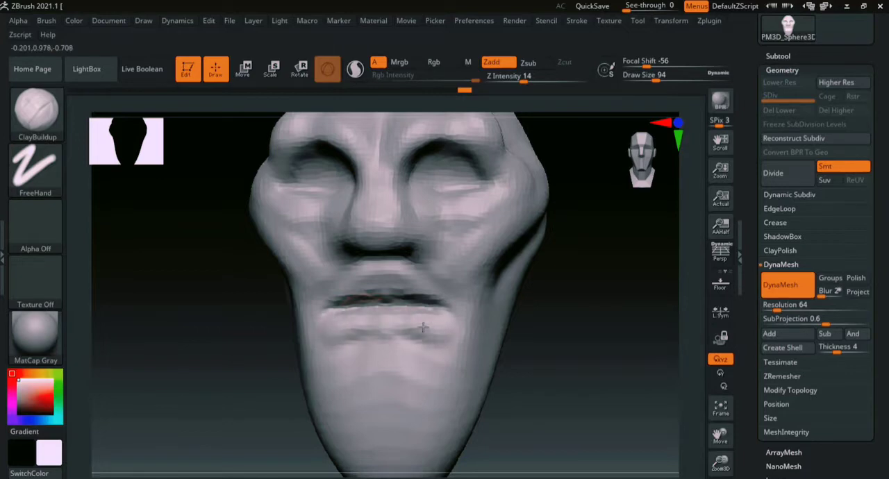
pyautogui.moveTo(426, 343); pyautogui.dragTo(403, 327)
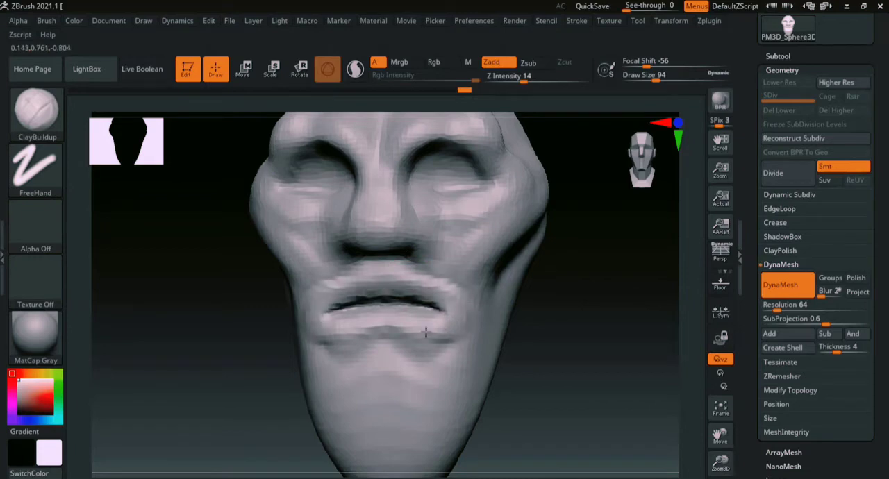
pyautogui.moveTo(414, 342); pyautogui.dragTo(435, 346)
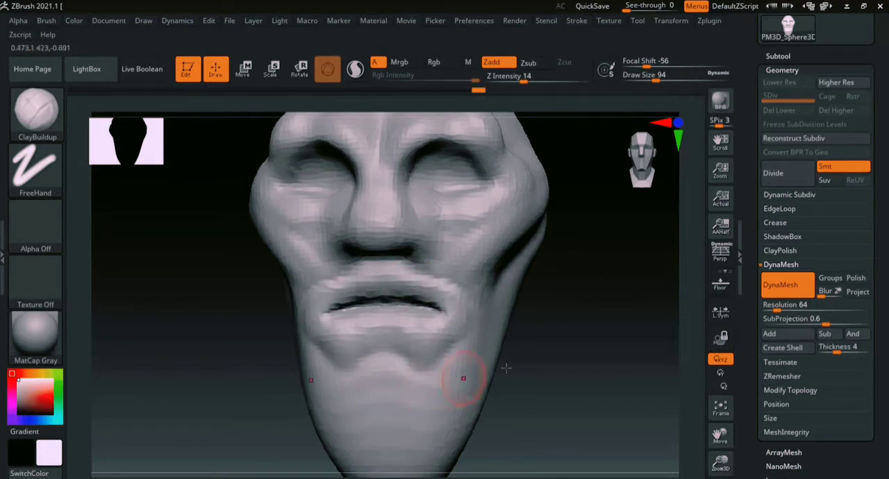
# - Add volume to the chin with the ClayBuildup brush at a draw size of 192
pyautogui.keyDown('alt'); pyautogui.moveTo(563, 350); pyautogui.dragTo(560, 269); pyautogui.keyUp('alt')
pyautogui.press(']')
pyautogui.moveTo(409, 312)
pyautogui.mouseDown()
pyautogui.moveTo(379, 343)
pyautogui.moveTo(366, 340)
pyautogui.moveTo(382, 396)
pyautogui.moveTo(350, 341)
pyautogui.mouseUp()
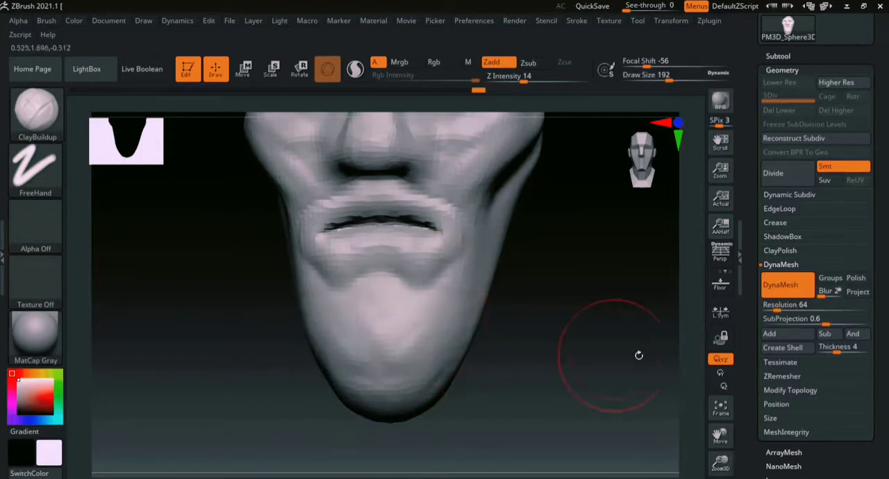
# - Smooth the side of the head and the forehead
pyautogui.moveTo(670, 375)
pyautogui.keyDown('ctrl'); pyautogui.mouseDown(button='right')
pyautogui.moveTo(680, 324)
pyautogui.moveTo(500, 333)
pyautogui.moveTo(520, 327)
pyautogui.mouseUp(button='right'); pyautogui.keyUp('ctrl')
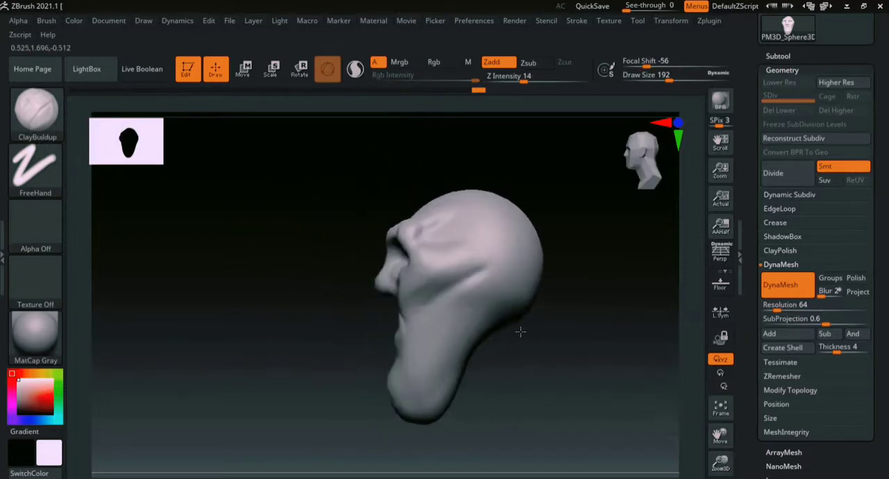
pyautogui.press('shift')
pyautogui.keyDown('shift'); pyautogui.moveTo(421, 303); pyautogui.dragTo(475, 277); pyautogui.keyUp('shift')
pyautogui.moveTo(567, 229); pyautogui.dragTo(601, 296)
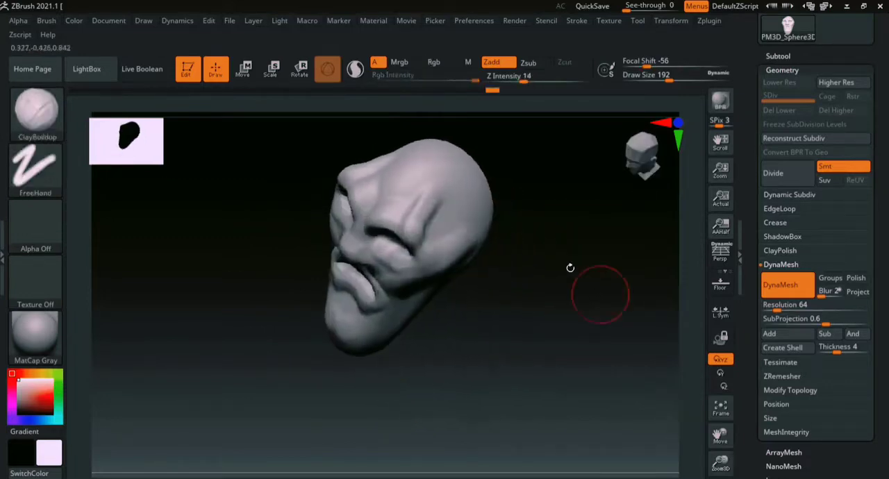
pyautogui.keyDown('shift'); pyautogui.moveTo(437, 217); pyautogui.dragTo(411, 214); pyautogui.keyUp('shift')
pyautogui.moveTo(531, 239); pyautogui.dragTo(552, 316)
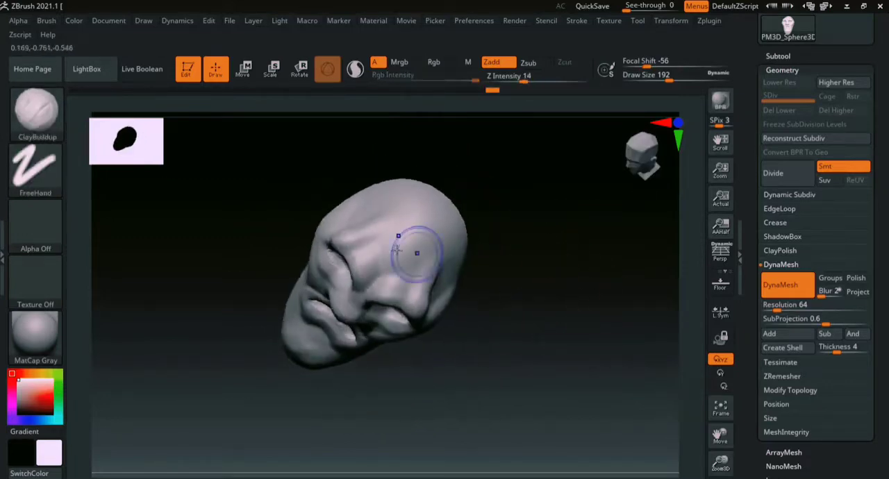
pyautogui.moveTo(364, 226)
pyautogui.keyDown('shift'); pyautogui.mouseDown()
pyautogui.moveTo(373, 249)
pyautogui.moveTo(400, 258)
pyautogui.mouseUp(); pyautogui.keyUp('shift')
pyautogui.moveTo(556, 314); pyautogui.dragTo(530, 220)
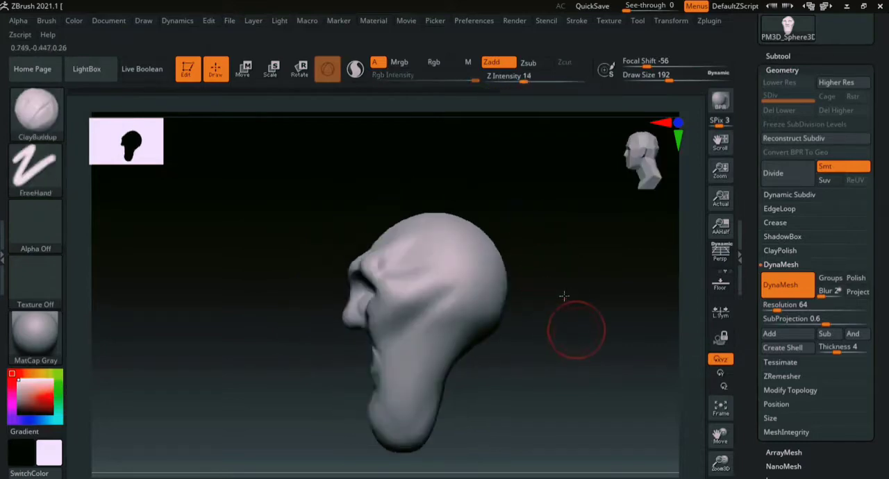
# - Build up the area between the nose and upper lip with the ClayBuildup brush at a draw size of 140
pyautogui.moveTo(563, 298)
pyautogui.mouseDown()
pyautogui.moveTo(509, 287)
pyautogui.moveTo(576, 289)
pyautogui.mouseUp()
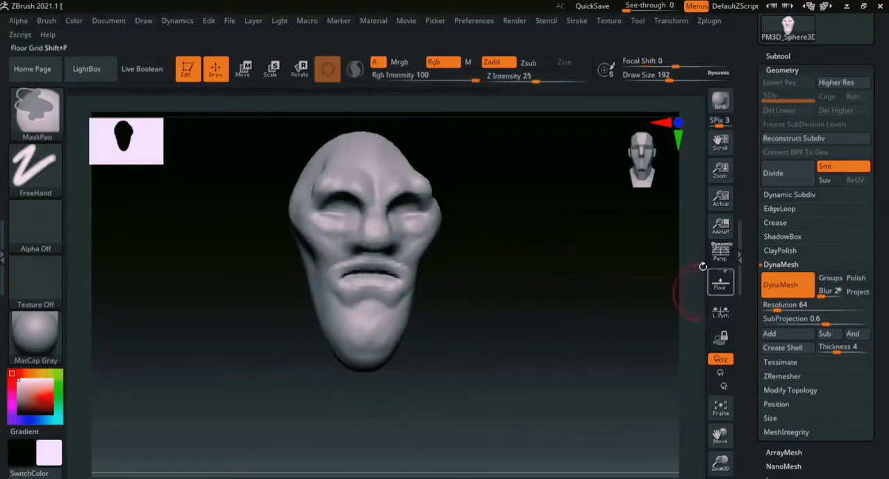
pyautogui.keyDown('alt'); pyautogui.moveTo(693, 272); pyautogui.dragTo(672, 343); pyautogui.keyUp('alt')
pyautogui.moveTo(580, 341)
pyautogui.keyDown('alt'); pyautogui.mouseDown()
pyautogui.moveTo(615, 301)
pyautogui.moveTo(611, 319)
pyautogui.mouseUp(); pyautogui.keyUp('alt')
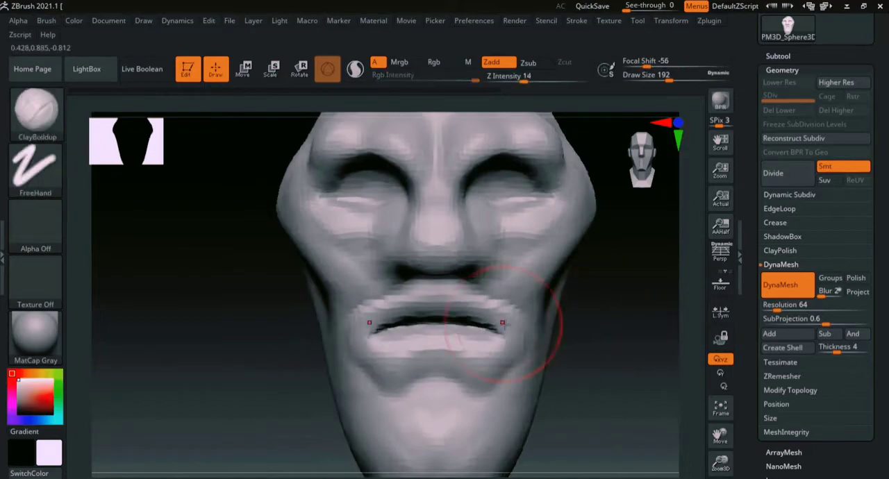
pyautogui.press('b')
pyautogui.press('c')
pyautogui.press('b')
pyautogui.press('s')
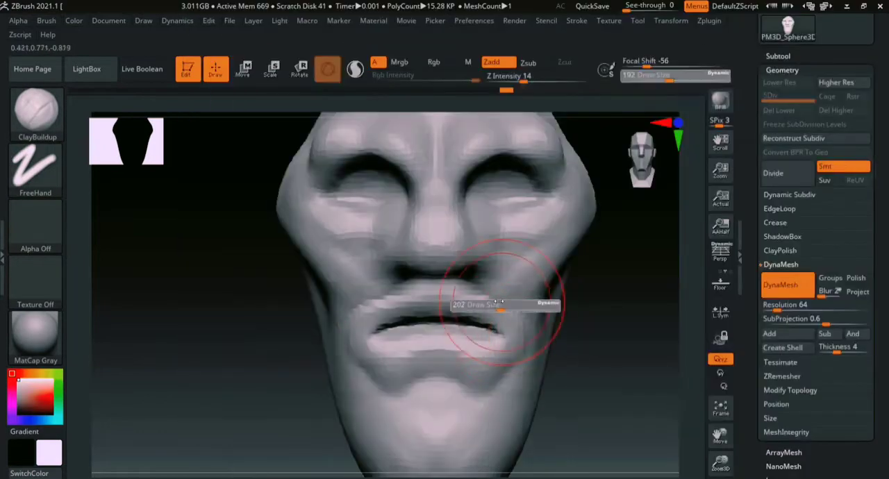
pyautogui.moveTo(503, 302); pyautogui.dragTo(494, 299)
pyautogui.moveTo(416, 317)
pyautogui.mouseDown()
pyautogui.moveTo(470, 298)
pyautogui.moveTo(507, 303)
pyautogui.mouseUp()
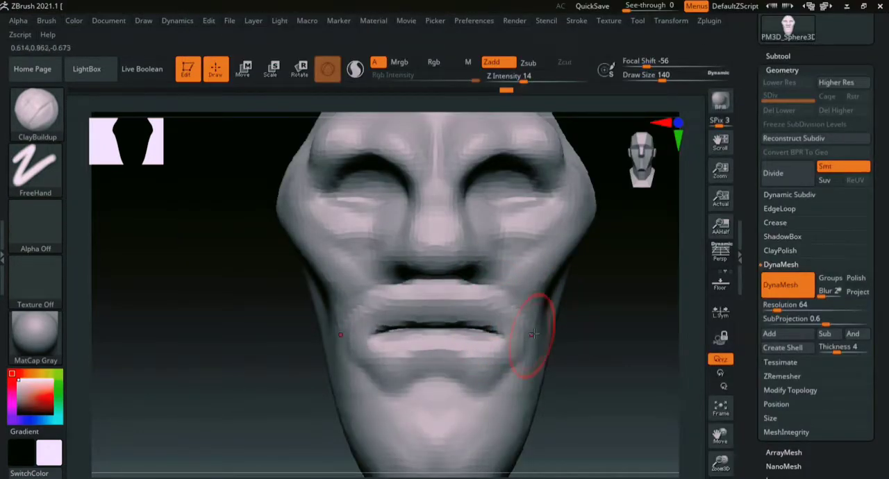
# - Build up the brow ridges and the cheeks down toward the mouth corners with the ClayBuildup brush
pyautogui.moveTo(618, 330); pyautogui.dragTo(496, 283)
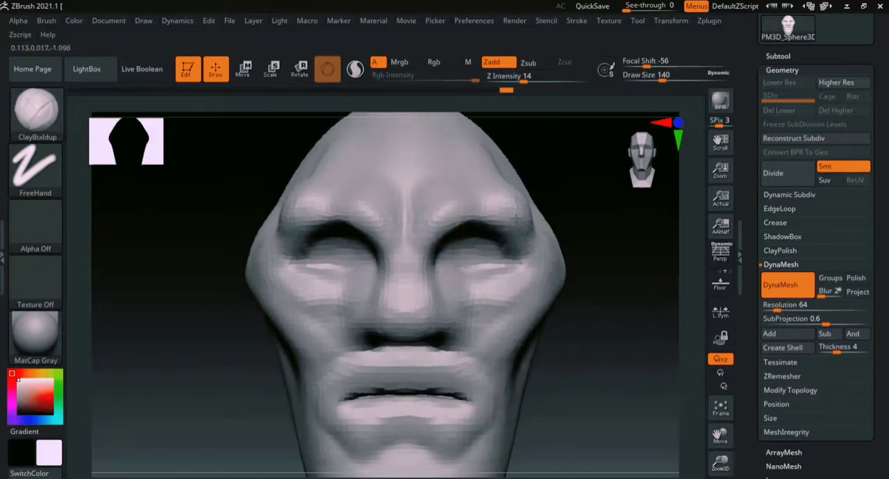
pyautogui.moveTo(516, 219); pyautogui.dragTo(480, 221)
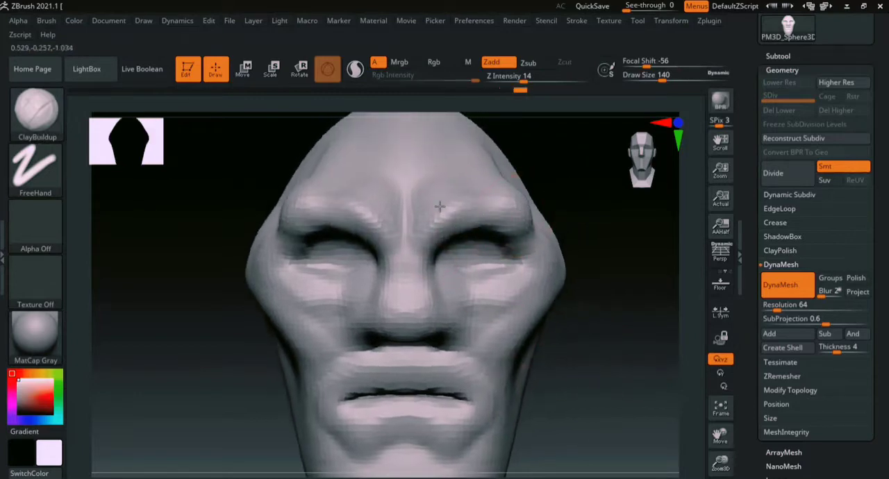
pyautogui.keyDown('alt'); pyautogui.moveTo(605, 336); pyautogui.dragTo(582, 297); pyautogui.keyUp('alt')
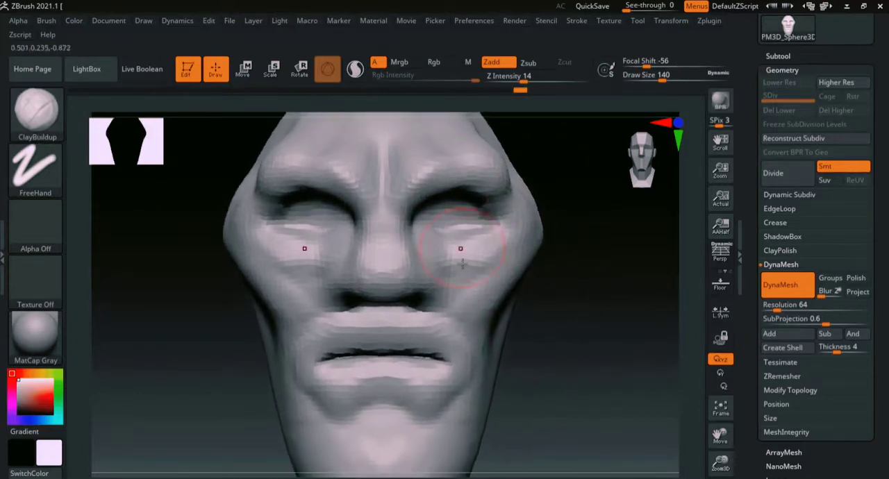
pyautogui.moveTo(460, 249)
pyautogui.mouseDown()
pyautogui.moveTo(518, 236)
pyautogui.moveTo(483, 330)
pyautogui.mouseUp()
# - Sculpt the nostril wings on both sides of the nose with the ClayBuildup brush at a draw size of 62
pyautogui.moveTo(580, 337)
pyautogui.keyDown('alt'); pyautogui.mouseDown()
pyautogui.moveTo(571, 268)
pyautogui.moveTo(557, 317)
pyautogui.moveTo(571, 282)
pyautogui.moveTo(566, 210)
pyautogui.moveTo(588, 243)
pyautogui.mouseUp(); pyautogui.keyUp('alt')
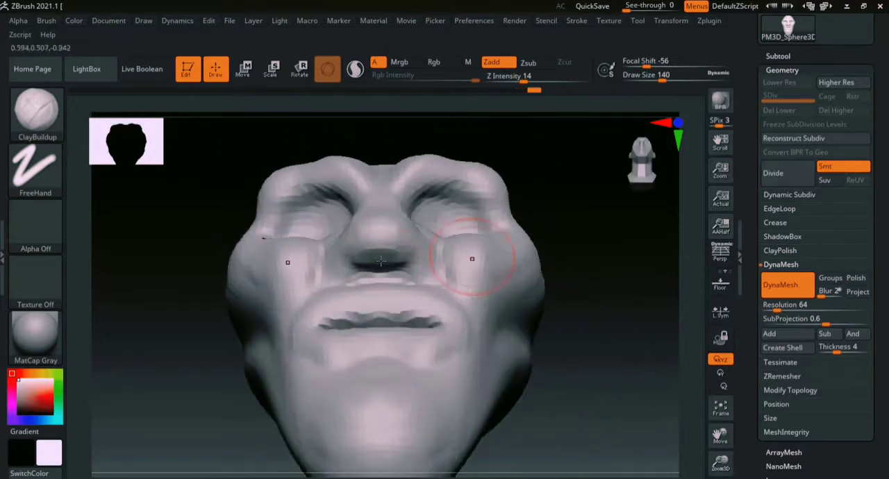
pyautogui.press('b')
pyautogui.press('c')
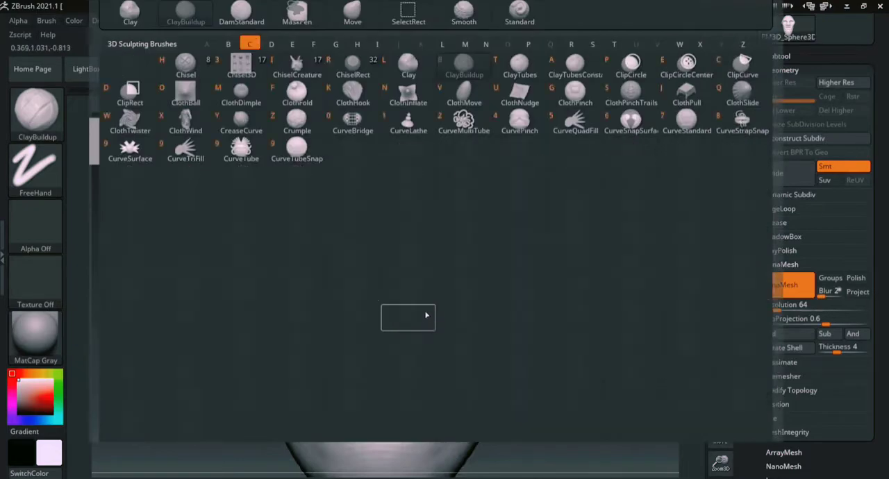
pyautogui.press('b')
pyautogui.press('s')
pyautogui.moveTo(393, 263); pyautogui.dragTo(377, 264)
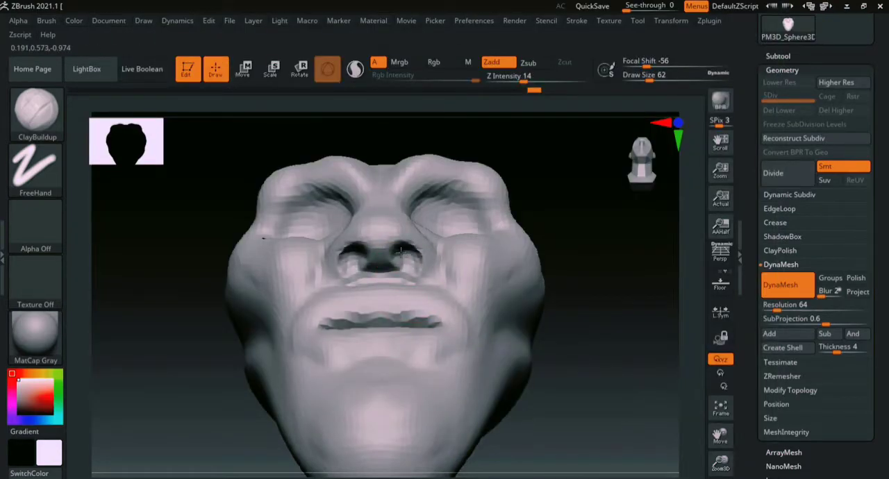
pyautogui.moveTo(608, 268)
pyautogui.mouseDown()
pyautogui.moveTo(541, 233)
pyautogui.moveTo(445, 221)
pyautogui.mouseUp()
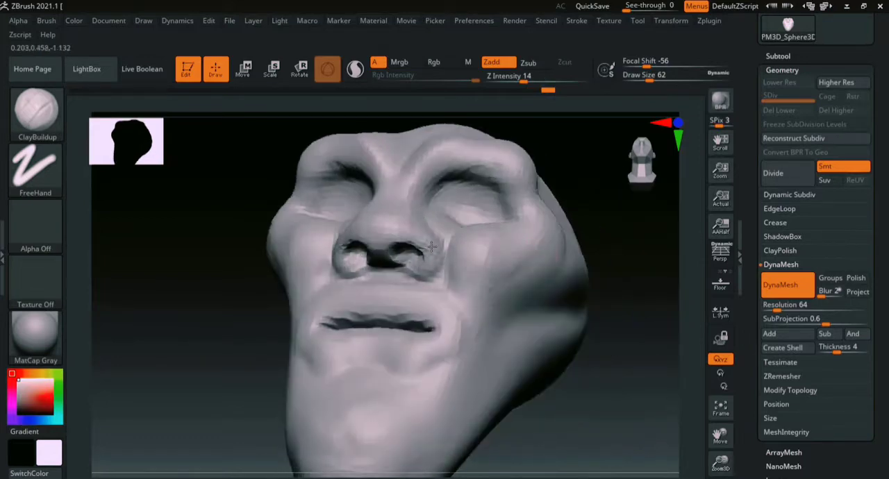
# - Switch to the DamStandard brush at a draw size of 62 for detailing around the nose
pyautogui.moveTo(616, 293)
pyautogui.mouseDown()
pyautogui.moveTo(630, 321)
pyautogui.moveTo(631, 292)
pyautogui.mouseUp()
pyautogui.keyDown('ctrl'); pyautogui.moveTo(653, 303); pyautogui.dragTo(637, 268, button='right'); pyautogui.keyUp('ctrl')
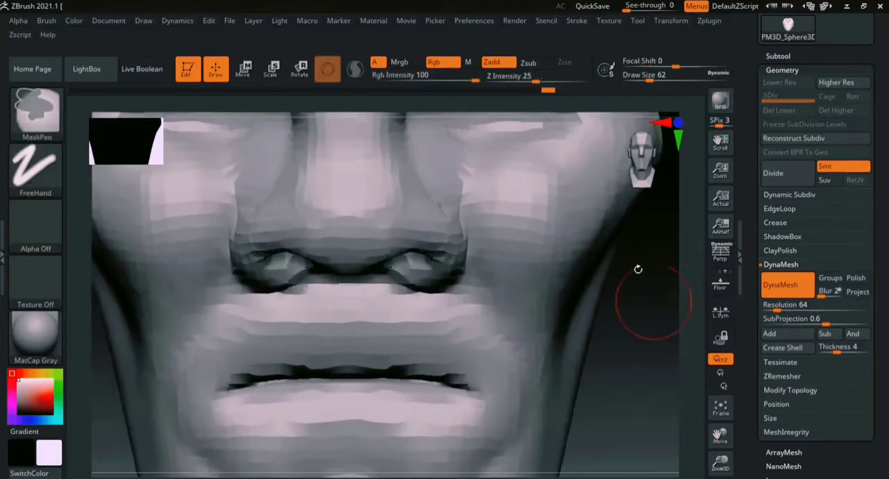
pyautogui.moveTo(637, 268); pyautogui.dragTo(636, 304)
pyautogui.press('b')
pyautogui.press('d')
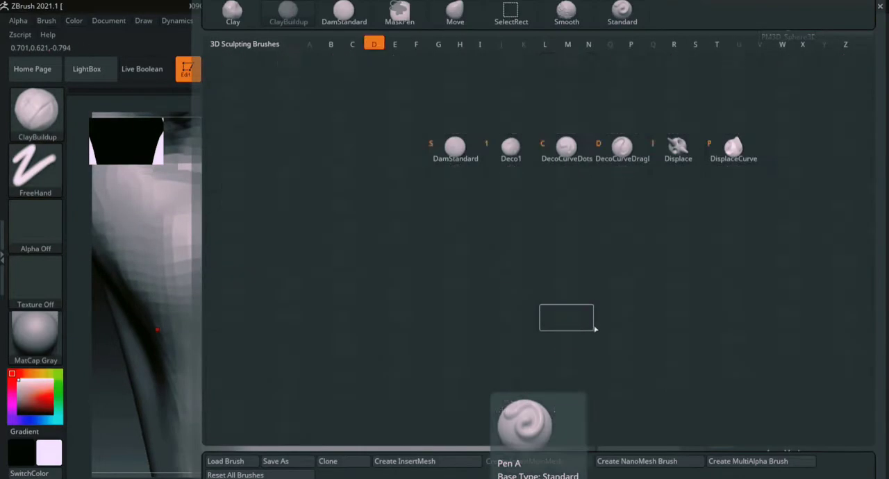
pyautogui.press('s')
pyautogui.keyDown('ctrl'); pyautogui.moveTo(665, 327); pyautogui.dragTo(641, 285, button='right'); pyautogui.keyUp('ctrl')
pyautogui.moveTo(641, 285); pyautogui.dragTo(603, 303)
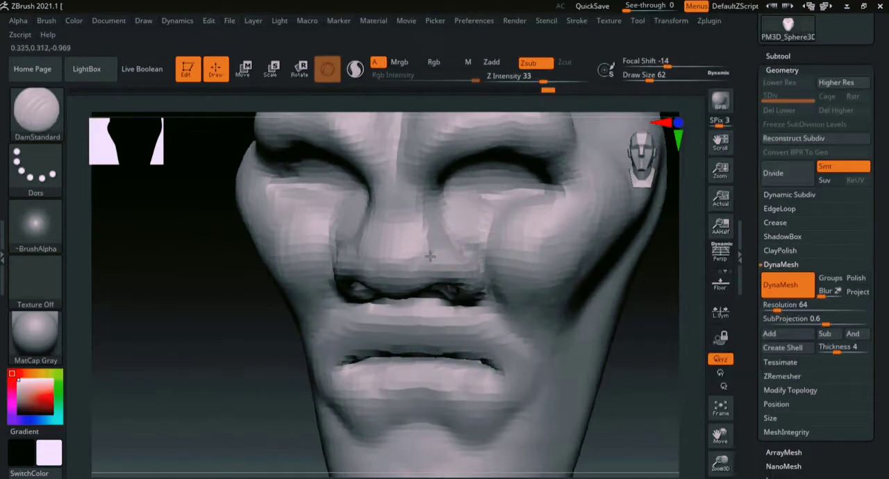
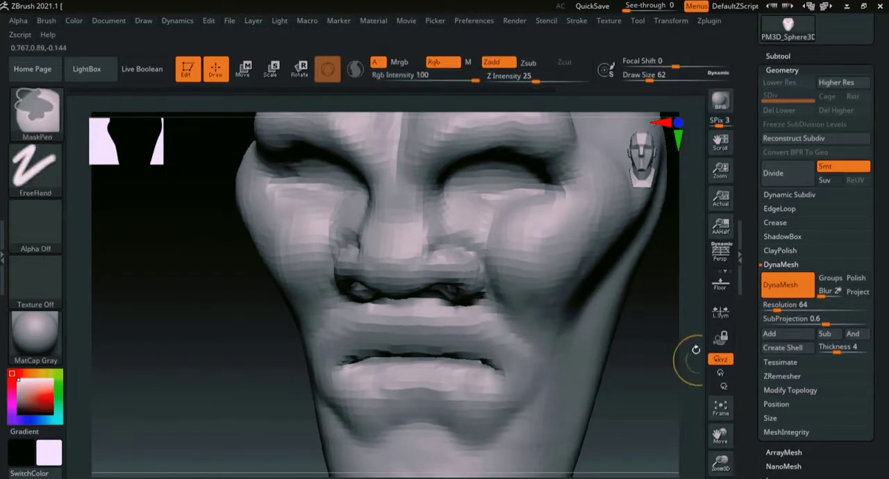
# - Increase the brush draw size to 112 and smooth the surface of the cheeks beside the mouth
pyautogui.keyDown('ctrl'); pyautogui.moveTo(694, 349); pyautogui.dragTo(620, 286, button='right'); pyautogui.keyUp('ctrl')
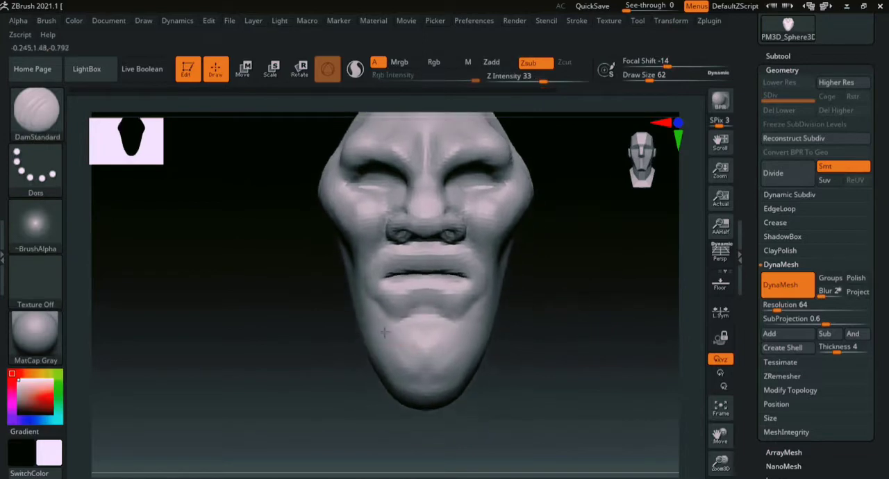
pyautogui.moveTo(520, 318)
pyautogui.mouseDown()
pyautogui.moveTo(563, 292)
pyautogui.moveTo(413, 319)
pyautogui.mouseUp()
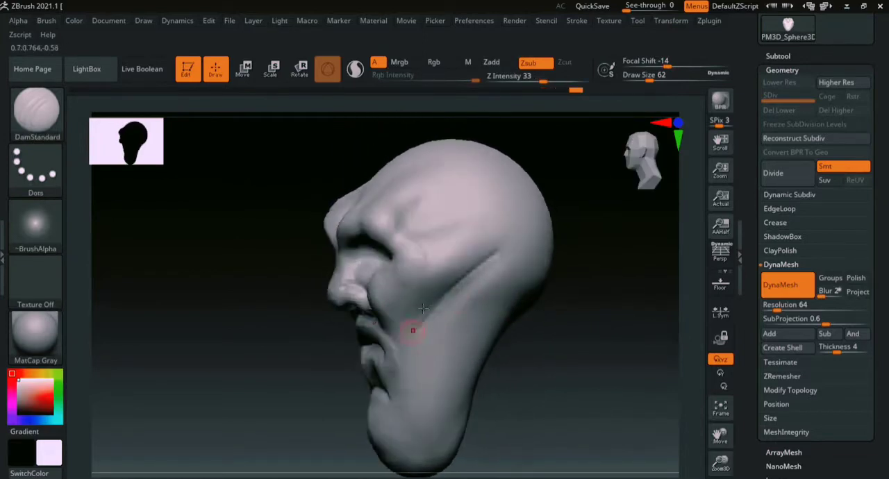
pyautogui.press('s')
pyautogui.moveTo(446, 287); pyautogui.dragTo(456, 287)
pyautogui.moveTo(577, 304); pyautogui.dragTo(625, 298)
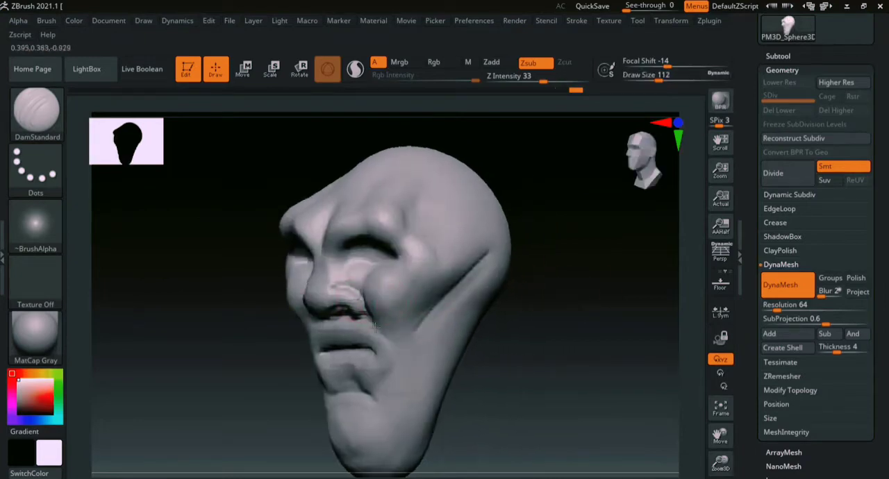
pyautogui.keyDown('shift'); pyautogui.moveTo(535, 328); pyautogui.dragTo(389, 318); pyautogui.keyUp('shift')
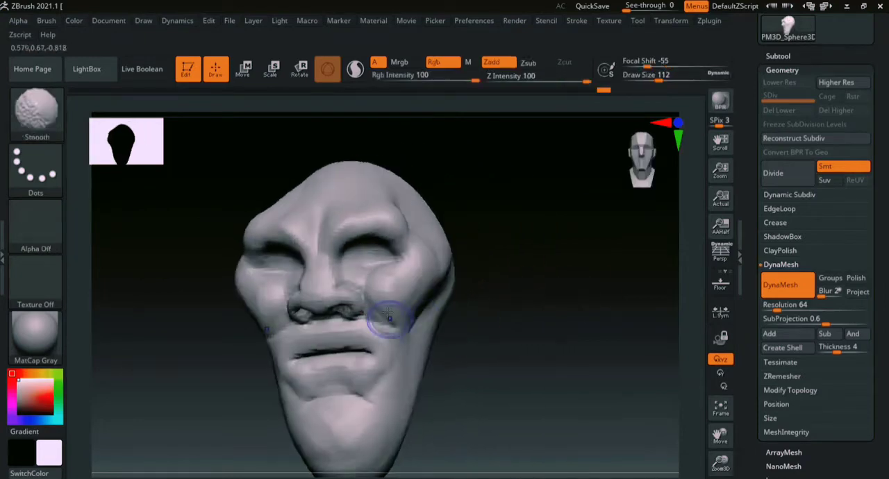
# - Carve vertical furrows up the forehead from the brows with the DamStandard brush, and remesh the head with DynaMesh at resolution 64
pyautogui.moveTo(602, 328)
pyautogui.mouseDown()
pyautogui.moveTo(594, 303)
pyautogui.moveTo(625, 305)
pyautogui.mouseUp()
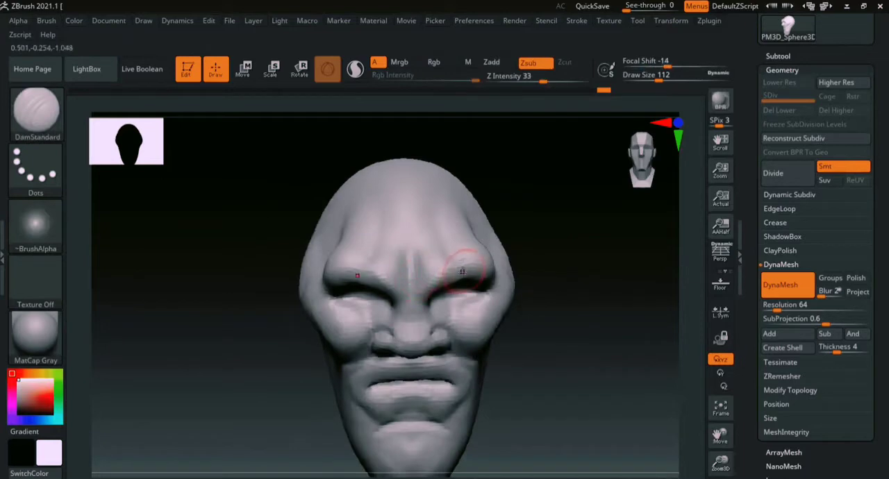
pyautogui.moveTo(528, 263)
pyautogui.mouseDown()
pyautogui.moveTo(551, 271)
pyautogui.moveTo(497, 236)
pyautogui.mouseUp()
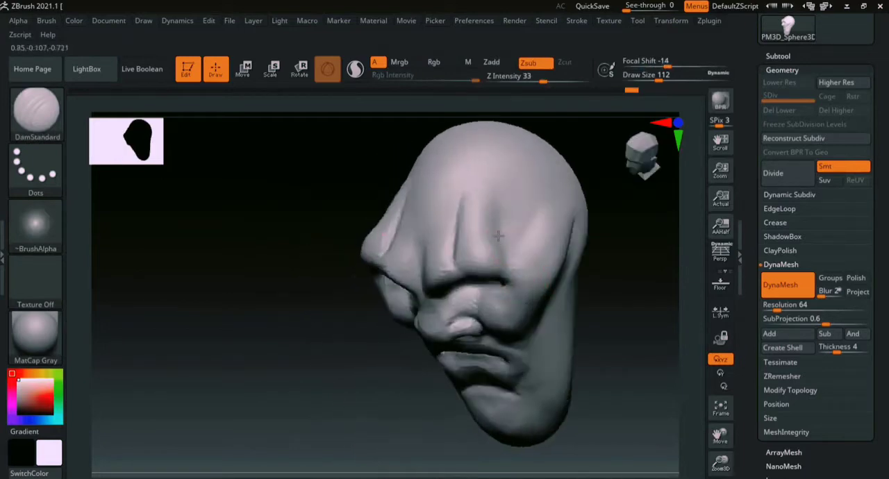
pyautogui.keyDown('shift'); pyautogui.moveTo(305, 369); pyautogui.dragTo(379, 333); pyautogui.keyUp('shift')
pyautogui.keyDown('alt'); pyautogui.moveTo(585, 312); pyautogui.dragTo(586, 258); pyautogui.keyUp('alt')
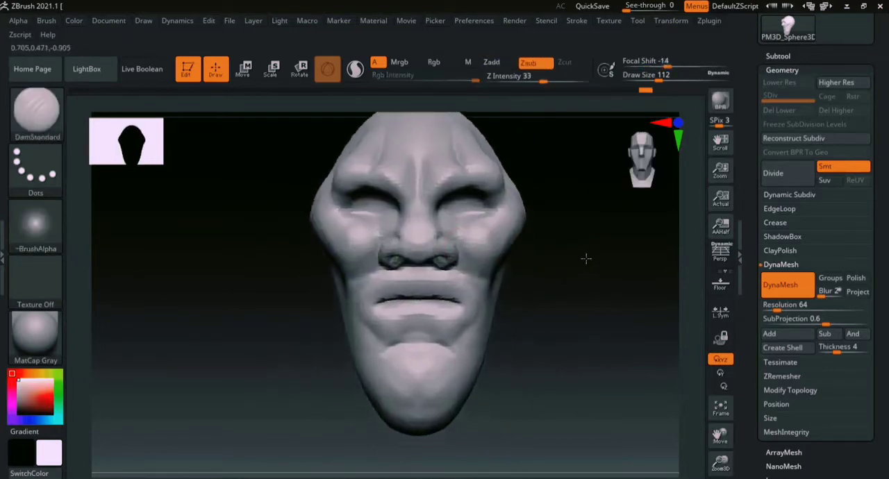
pyautogui.keyDown('ctrl'); pyautogui.moveTo(690, 298); pyautogui.dragTo(666, 326); pyautogui.keyUp('ctrl')
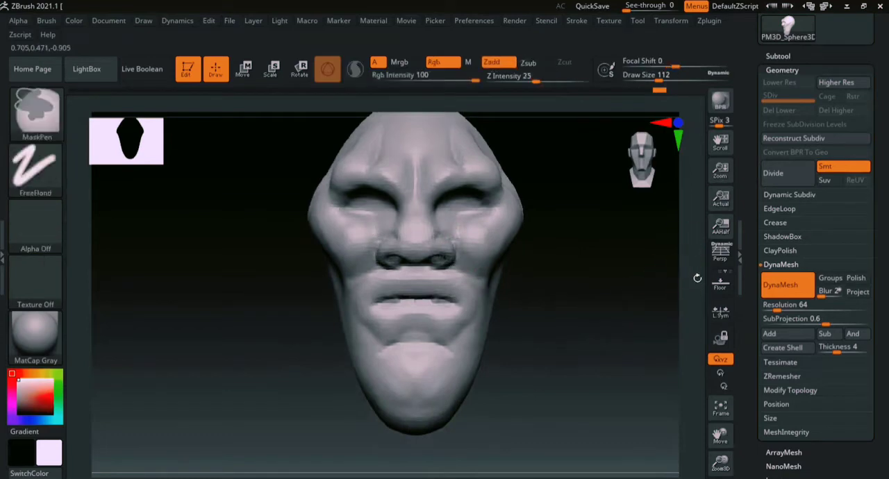
# - Set the DynaMesh resolution to 96 and remesh the head
pyautogui.moveTo(686, 270)
pyautogui.keyDown('alt'); pyautogui.mouseDown()
pyautogui.moveTo(565, 348)
pyautogui.moveTo(584, 287)
pyautogui.mouseUp(); pyautogui.keyUp('alt')
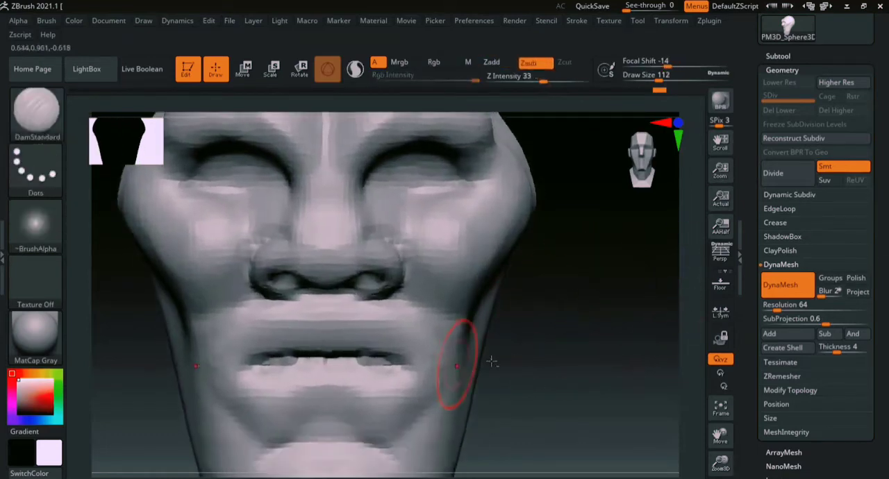
pyautogui.keyDown('alt'); pyautogui.moveTo(543, 337); pyautogui.dragTo(564, 278); pyautogui.keyUp('alt')
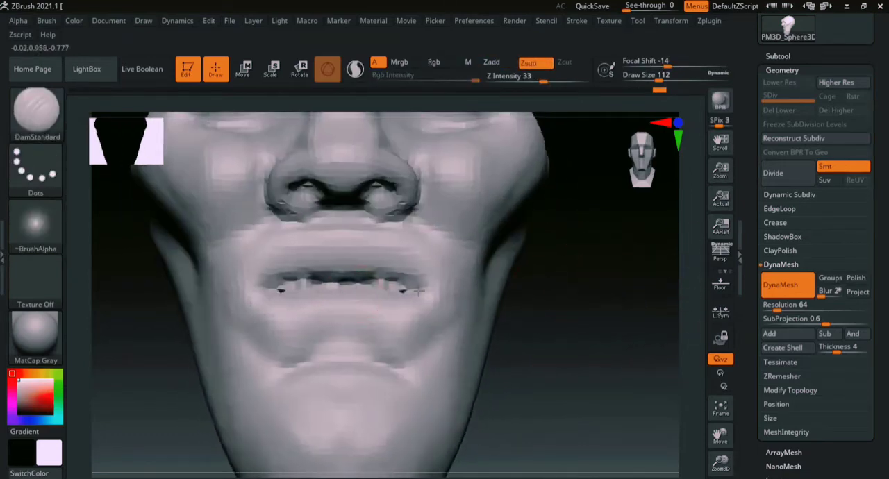
pyautogui.click(777, 307)
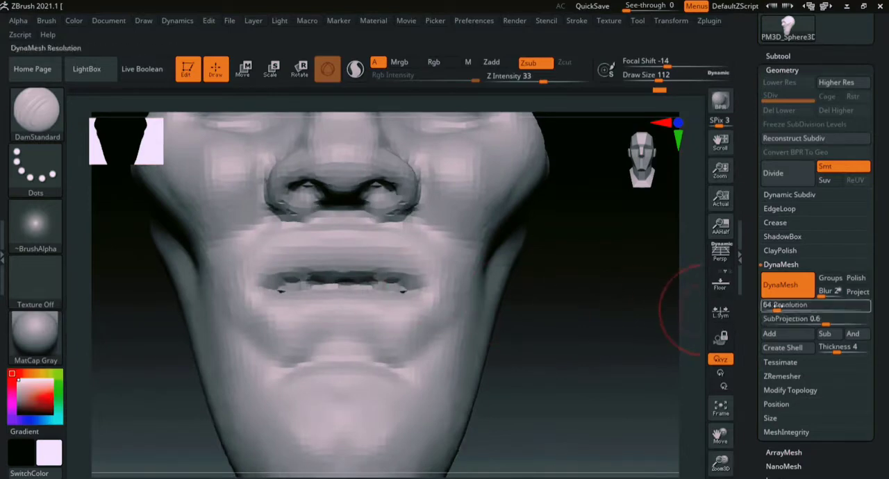
pyautogui.write('96')
pyautogui.press('Return')
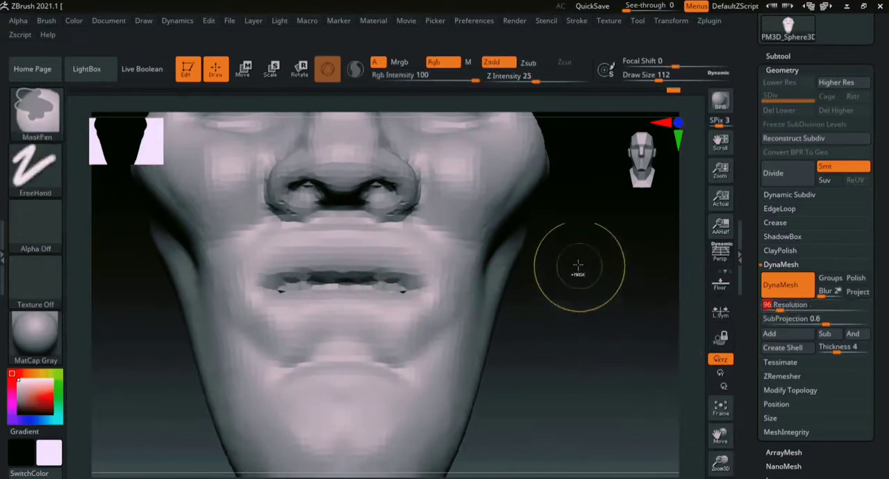
pyautogui.keyDown('ctrl'); pyautogui.moveTo(565, 268); pyautogui.dragTo(641, 422); pyautogui.keyUp('ctrl')
pyautogui.moveTo(590, 290)
pyautogui.keyDown('alt'); pyautogui.mouseDown()
pyautogui.moveTo(609, 363)
pyautogui.moveTo(611, 356)
pyautogui.mouseUp(); pyautogui.keyUp('alt')
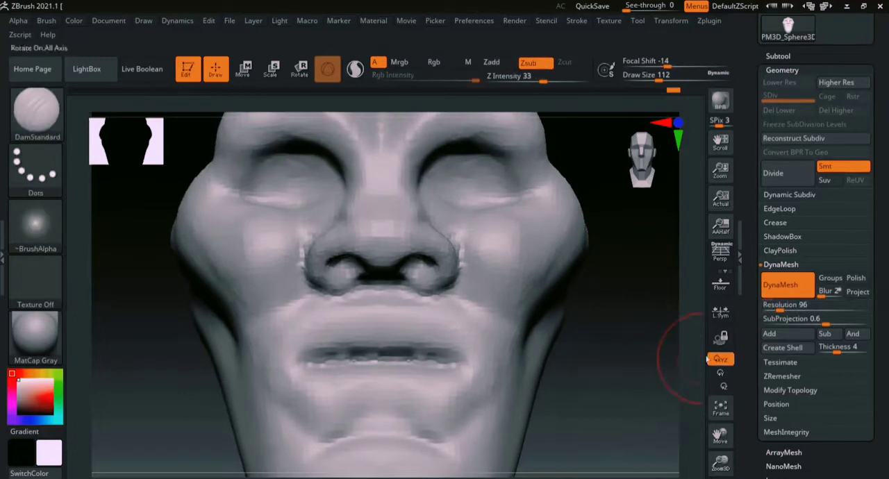
# - Smooth the rough transition between the nose and the cheeks
pyautogui.moveTo(688, 364)
pyautogui.keyDown('alt'); pyautogui.keyDown('shift'); pyautogui.mouseDown()
pyautogui.moveTo(679, 324)
pyautogui.moveTo(660, 305)
pyautogui.moveTo(603, 327)
pyautogui.moveTo(609, 340)
pyautogui.moveTo(549, 337)
pyautogui.moveTo(607, 310)
pyautogui.moveTo(522, 349)
pyautogui.moveTo(516, 331)
pyautogui.moveTo(527, 332)
pyautogui.moveTo(501, 337)
pyautogui.moveTo(473, 281)
pyautogui.mouseUp(); pyautogui.keyUp('shift'); pyautogui.keyUp('alt')
pyautogui.press('s')
pyautogui.press('shift')
pyautogui.moveTo(578, 306); pyautogui.dragTo(589, 368)
pyautogui.moveTo(354, 228)
pyautogui.keyDown('shift'); pyautogui.mouseDown()
pyautogui.moveTo(421, 183)
pyautogui.moveTo(430, 195)
pyautogui.mouseUp(); pyautogui.keyUp('shift')
pyautogui.moveTo(306, 386)
pyautogui.mouseDown()
pyautogui.moveTo(470, 365)
pyautogui.moveTo(603, 286)
pyautogui.mouseUp()
pyautogui.press('ctrl')
pyautogui.moveTo(699, 243)
pyautogui.keyDown('ctrl'); pyautogui.mouseDown(button='right')
pyautogui.moveTo(615, 375)
pyautogui.moveTo(645, 261)
pyautogui.mouseUp(button='right'); pyautogui.keyUp('ctrl')
# - Reduce the draw size to 62 and refine the nostril wings with the DamStandard and Smooth brushes
pyautogui.press('s')
pyautogui.moveTo(498, 284); pyautogui.dragTo(478, 282)
pyautogui.keyDown('shift'); pyautogui.moveTo(473, 245); pyautogui.dragTo(486, 275); pyautogui.keyUp('shift')
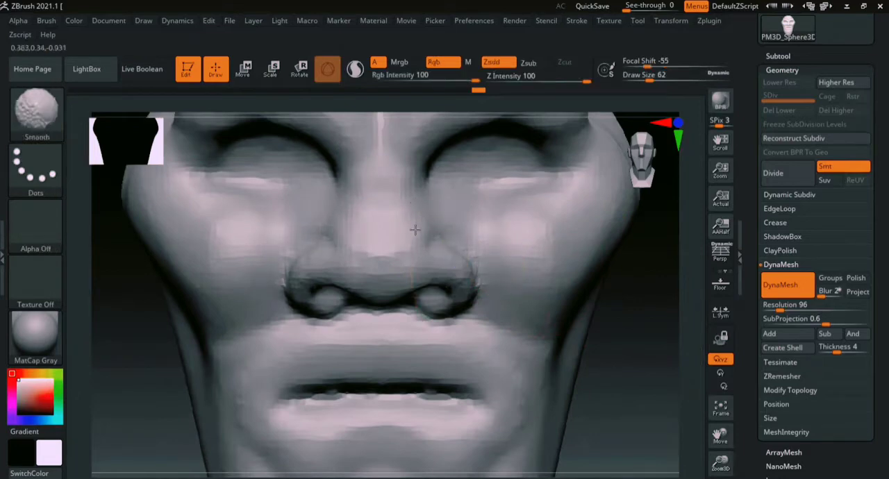
# - Examine the head's shape and its polygon wireframe density from the front, side and back
pyautogui.moveTo(688, 355)
pyautogui.keyDown('ctrl'); pyautogui.mouseDown(button='right')
pyautogui.moveTo(627, 327)
pyautogui.moveTo(611, 251)
pyautogui.mouseUp(button='right'); pyautogui.keyUp('ctrl')
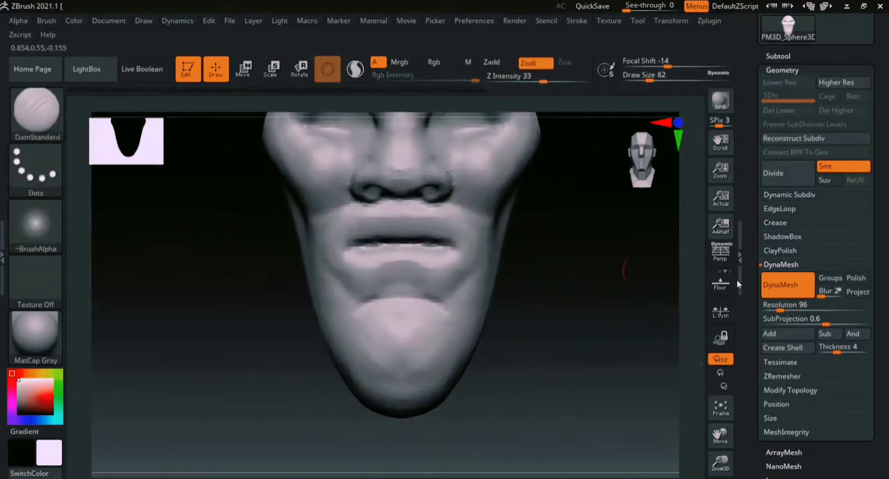
pyautogui.moveTo(563, 284); pyautogui.dragTo(589, 169, button='right')
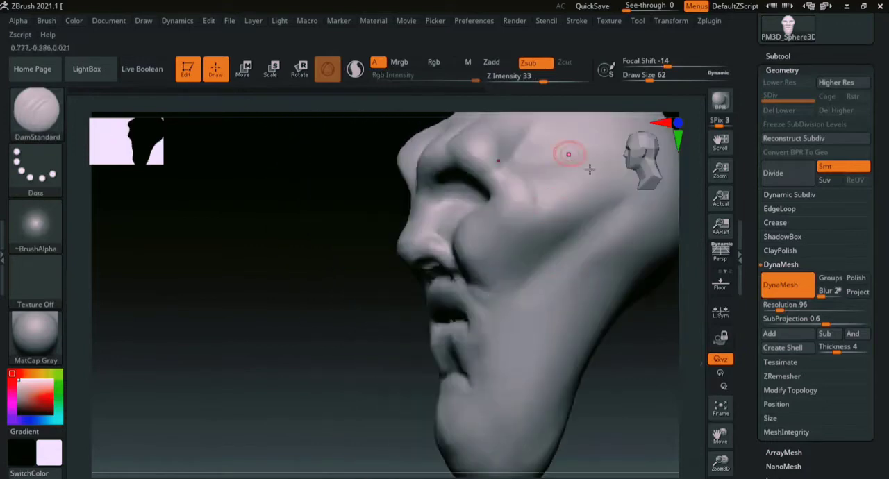
pyautogui.moveTo(290, 361); pyautogui.dragTo(303, 345, button='right')
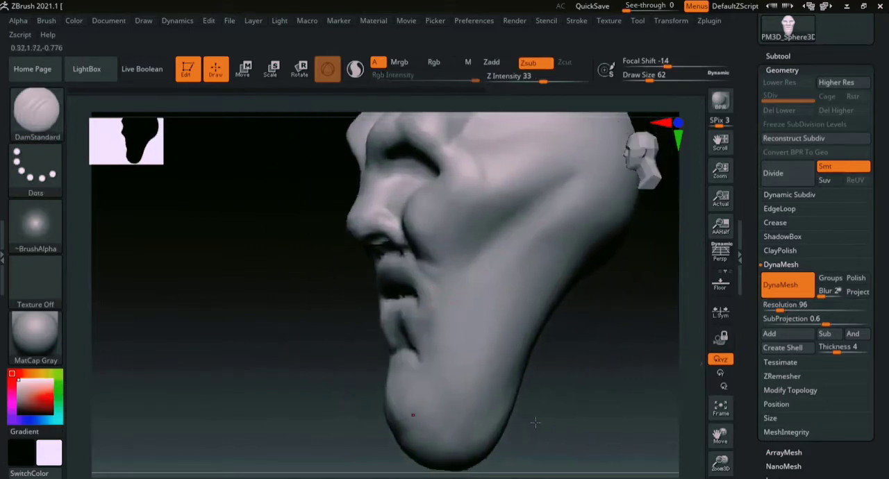
pyautogui.moveTo(688, 376)
pyautogui.keyDown('ctrl'); pyautogui.mouseDown(button='right')
pyautogui.moveTo(591, 298)
pyautogui.moveTo(549, 370)
pyautogui.moveTo(576, 362)
pyautogui.moveTo(504, 342)
pyautogui.mouseUp(button='right'); pyautogui.keyUp('ctrl')
pyautogui.hotkey('shift', 'f')
pyautogui.keyDown('ctrl'); pyautogui.moveTo(696, 274); pyautogui.dragTo(651, 382, button='right'); pyautogui.keyUp('ctrl')
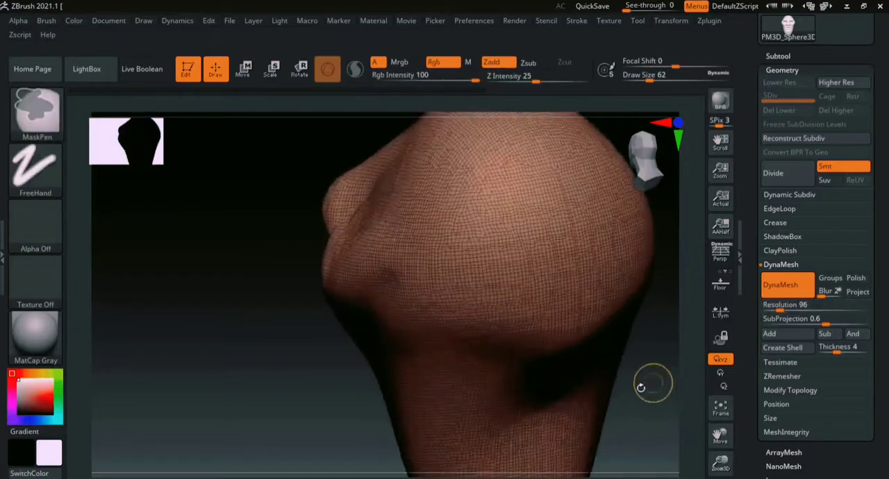
pyautogui.moveTo(618, 357)
pyautogui.mouseDown(button='right')
pyautogui.moveTo(674, 337)
pyautogui.moveTo(698, 345)
pyautogui.mouseUp(button='right')
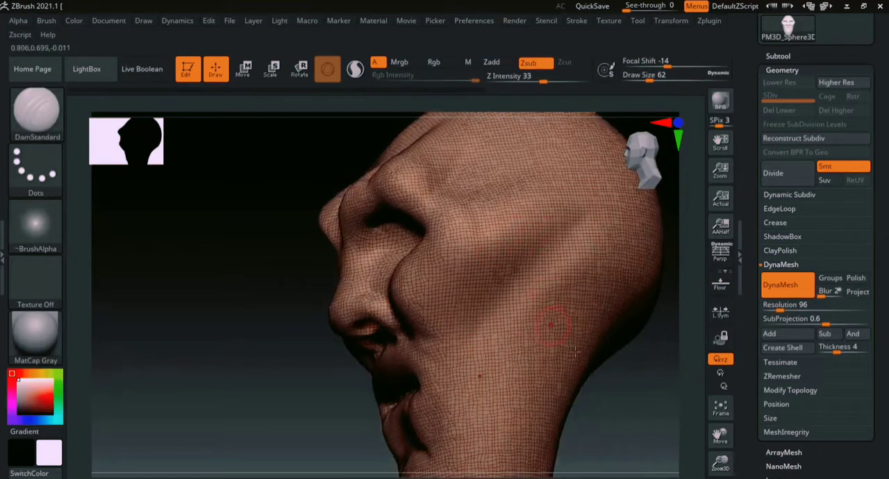
pyautogui.moveTo(637, 382)
pyautogui.mouseDown(button='right')
pyautogui.moveTo(637, 356)
pyautogui.moveTo(693, 387)
pyautogui.moveTo(661, 300)
pyautogui.moveTo(624, 272)
pyautogui.mouseUp(button='right')
pyautogui.click(790, 306)
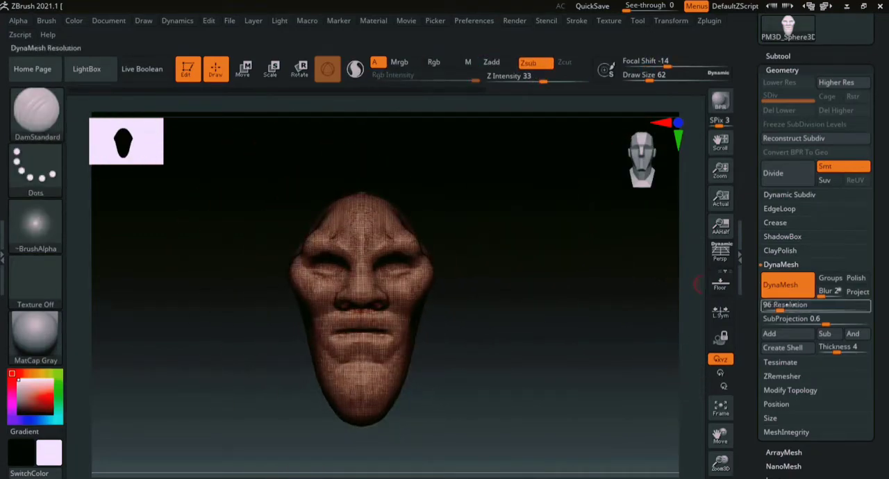
pyautogui.moveTo(546, 308)
pyautogui.keyDown('alt'); pyautogui.mouseDown(button='right')
pyautogui.moveTo(689, 274)
pyautogui.moveTo(682, 309)
pyautogui.mouseUp(button='right'); pyautogui.keyUp('alt')
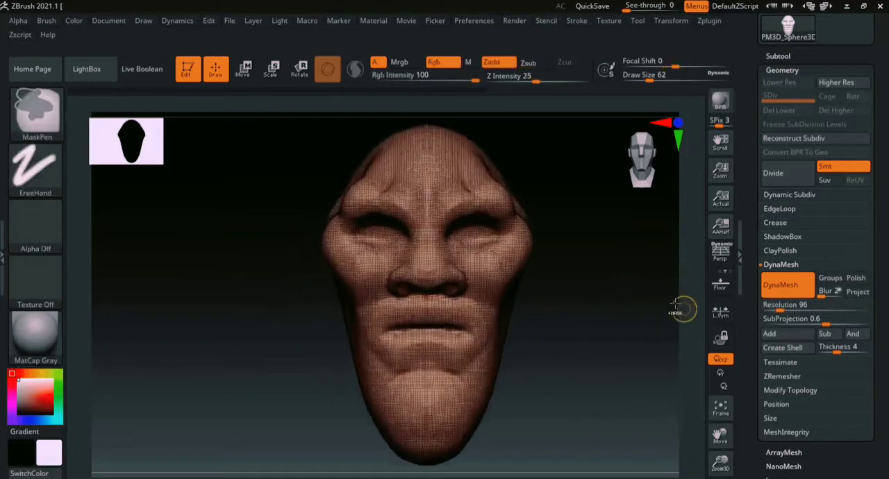
pyautogui.hotkey('shift', 'f')
# - Carve the line between the lips, the upper lip contour and the creases above the chin with the DamStandard brush
pyautogui.moveTo(630, 317)
pyautogui.keyDown('ctrl'); pyautogui.mouseDown(button='right')
pyautogui.moveTo(609, 372)
pyautogui.moveTo(628, 275)
pyautogui.mouseUp(button='right'); pyautogui.keyUp('ctrl')
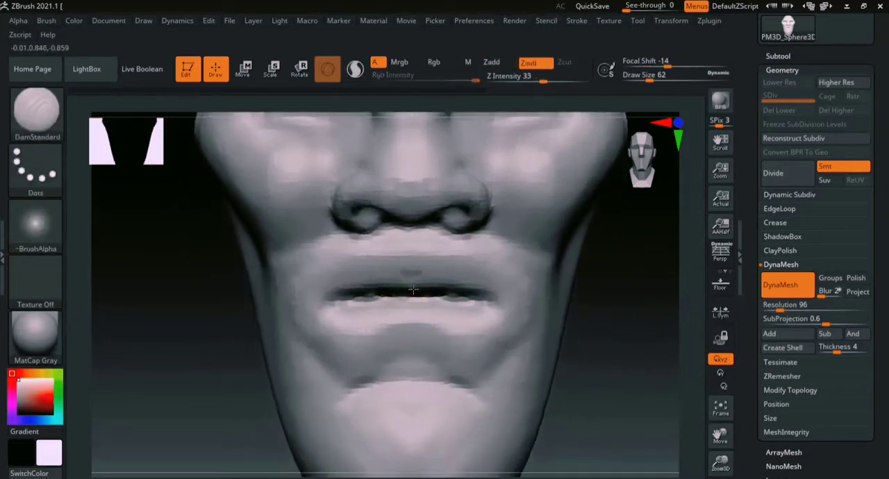
pyautogui.moveTo(417, 292)
pyautogui.mouseDown()
pyautogui.moveTo(477, 262)
pyautogui.moveTo(487, 297)
pyautogui.mouseUp()
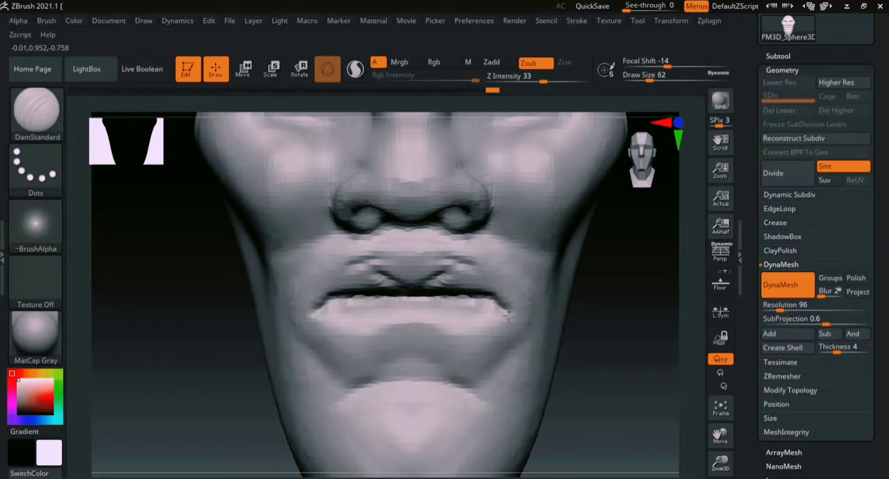
pyautogui.moveTo(511, 354)
pyautogui.mouseDown()
pyautogui.moveTo(472, 382)
pyautogui.moveTo(411, 372)
pyautogui.moveTo(465, 386)
pyautogui.mouseUp()
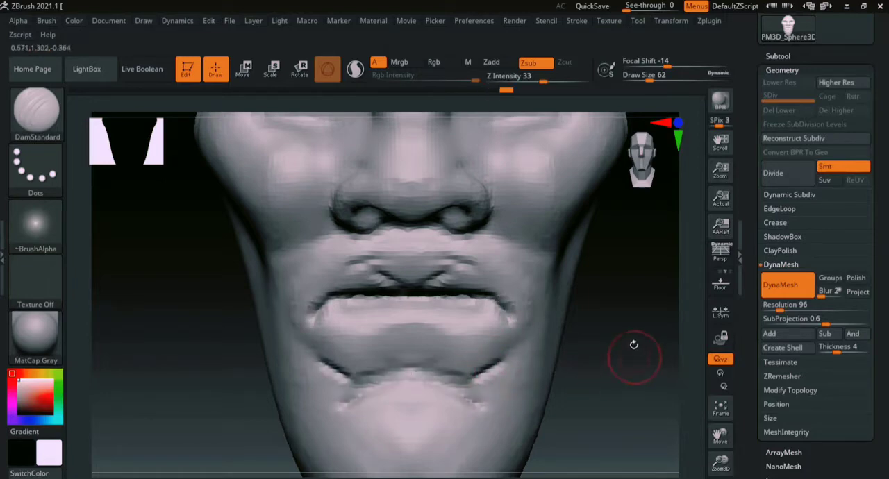
# - Outline the lower edge of the lower lip and sharpen the upper lip's contour toward the mouth corners with the DamStandard brush
pyautogui.moveTo(633, 344); pyautogui.dragTo(460, 337)
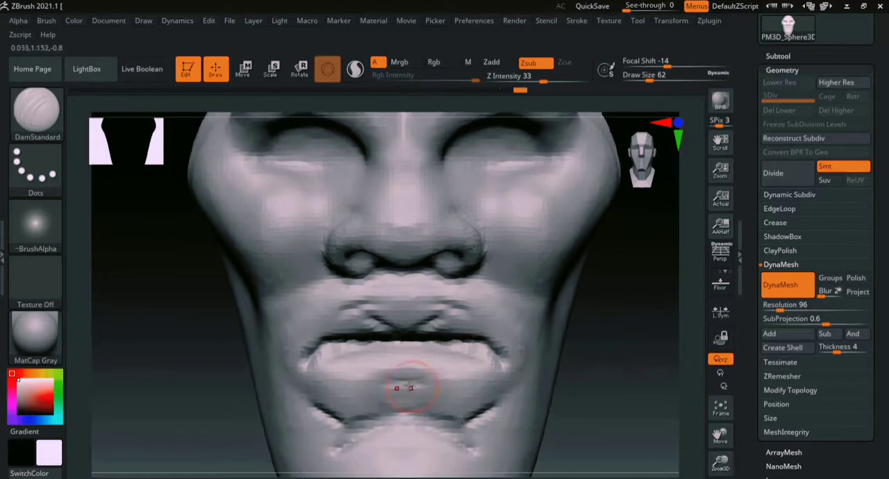
pyautogui.moveTo(408, 380); pyautogui.dragTo(493, 368)
pyautogui.moveTo(317, 368); pyautogui.dragTo(481, 369)
pyautogui.moveTo(406, 310)
pyautogui.mouseDown()
pyautogui.moveTo(494, 335)
pyautogui.moveTo(487, 332)
pyautogui.mouseUp()
# - Build up the volume of the upper and lower lips with the ClayBuildup brush at a draw size of 62
pyautogui.press('b')
pyautogui.press('c')
pyautogui.press('b')
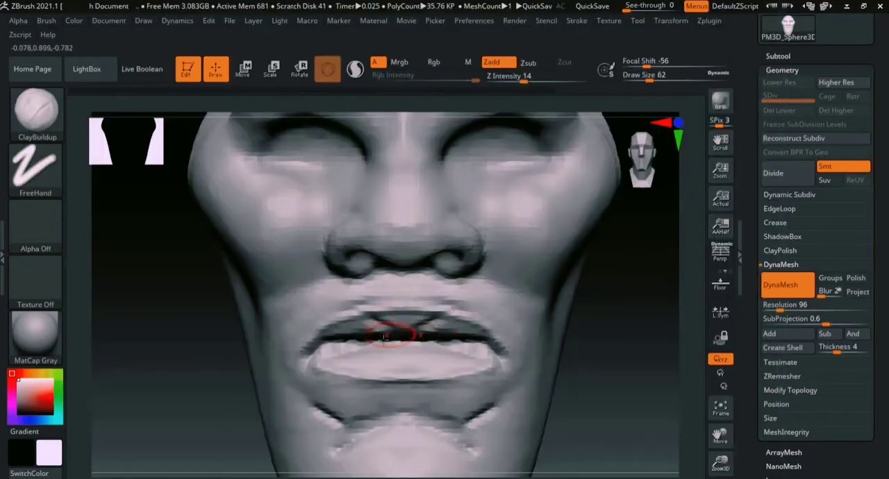
pyautogui.moveTo(352, 329)
pyautogui.mouseDown()
pyautogui.moveTo(399, 328)
pyautogui.moveTo(374, 324)
pyautogui.mouseUp()
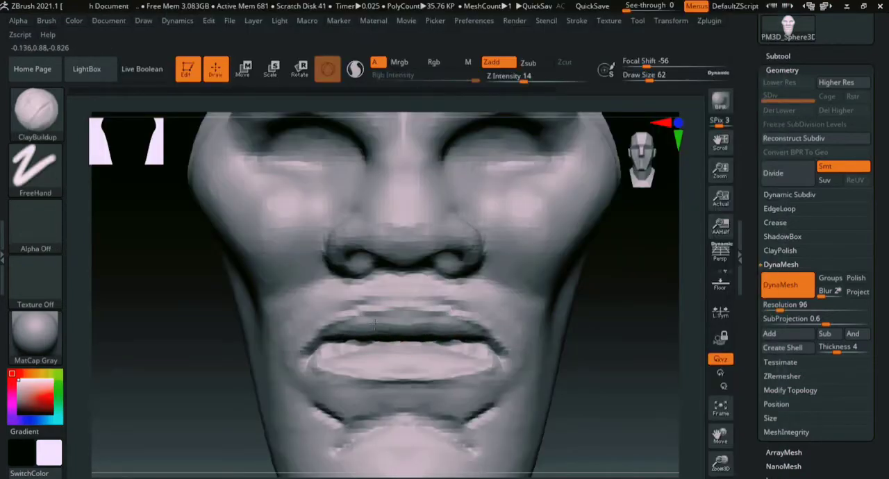
pyautogui.moveTo(636, 343)
pyautogui.mouseDown()
pyautogui.moveTo(629, 307)
pyautogui.moveTo(583, 295)
pyautogui.mouseUp()
pyautogui.moveTo(381, 323); pyautogui.dragTo(419, 343)
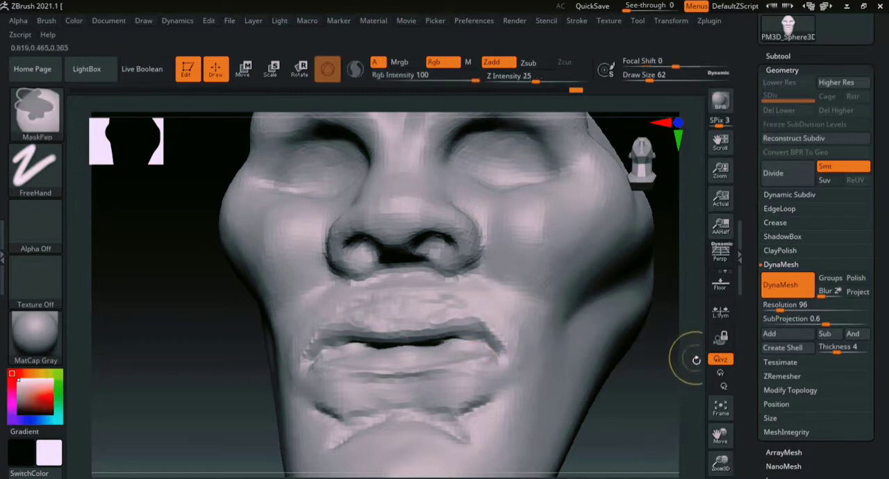
# - Carve the groove beneath the cheekbone with the DamStandard brush and soften it with the Smooth brush at a draw size of 192
pyautogui.keyDown('ctrl'); pyautogui.moveTo(695, 357); pyautogui.dragTo(655, 281, button='right'); pyautogui.keyUp('ctrl')
pyautogui.moveTo(628, 312)
pyautogui.keyDown('alt'); pyautogui.mouseDown()
pyautogui.moveTo(579, 245)
pyautogui.moveTo(571, 305)
pyautogui.moveTo(603, 349)
pyautogui.moveTo(599, 375)
pyautogui.mouseUp(); pyautogui.keyUp('alt')
pyautogui.moveTo(599, 370)
pyautogui.mouseDown()
pyautogui.moveTo(551, 357)
pyautogui.moveTo(605, 356)
pyautogui.mouseUp()
pyautogui.moveTo(556, 379); pyautogui.dragTo(518, 304)
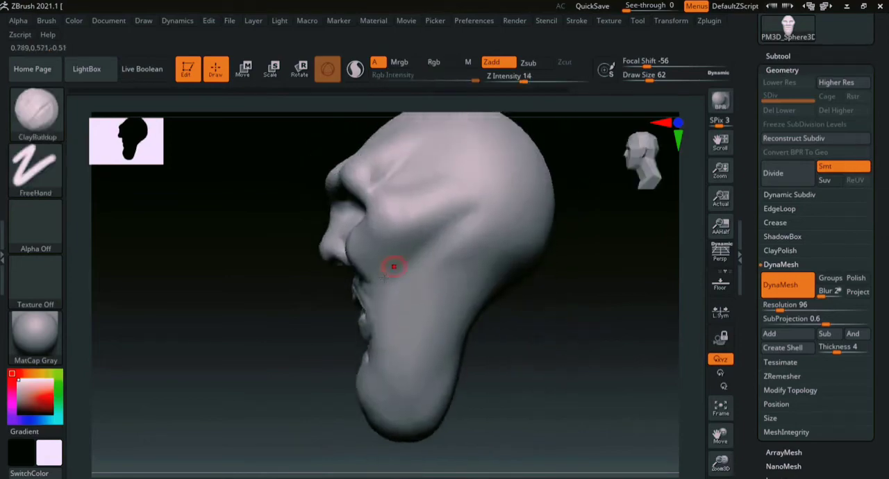
pyautogui.press('b')
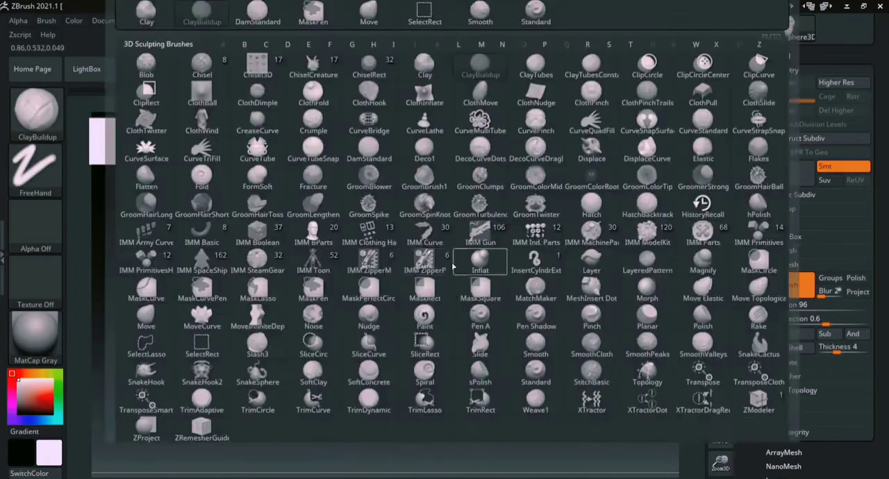
pyautogui.press('d')
pyautogui.press('s')
pyautogui.moveTo(464, 215); pyautogui.dragTo(436, 229)
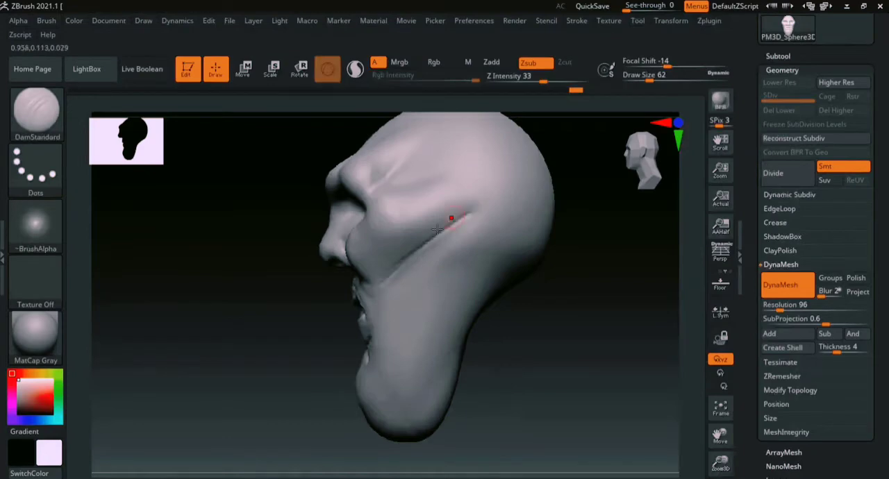
pyautogui.moveTo(396, 259); pyautogui.dragTo(393, 265)
pyautogui.press('shift')
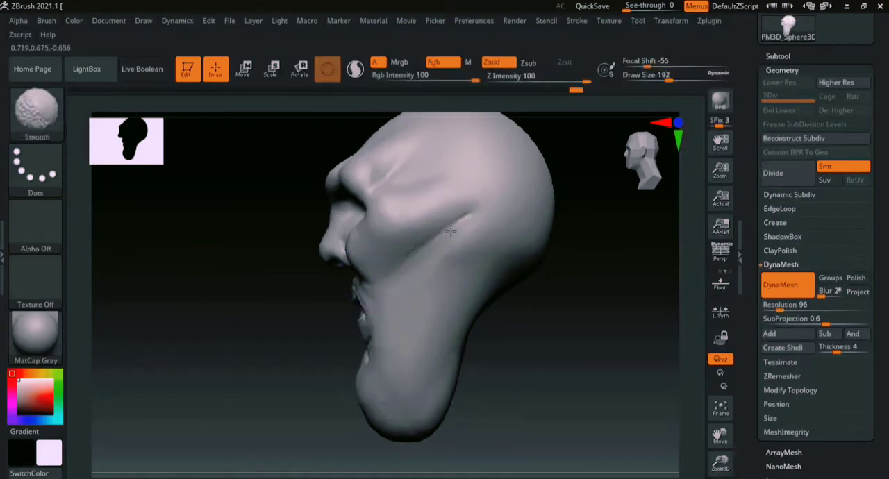
pyautogui.keyDown('shift'); pyautogui.moveTo(450, 231); pyautogui.dragTo(463, 219); pyautogui.keyUp('shift')
# - Build up the brow ridges above the eye sockets with the ClayBuildup brush at a draw size of 90
pyautogui.keyDown('shift'); pyautogui.moveTo(273, 349); pyautogui.dragTo(323, 337); pyautogui.keyUp('shift')
pyautogui.moveTo(535, 346)
pyautogui.keyDown('alt'); pyautogui.mouseDown()
pyautogui.moveTo(553, 357)
pyautogui.moveTo(584, 343)
pyautogui.moveTo(575, 294)
pyautogui.mouseUp(); pyautogui.keyUp('alt')
pyautogui.press('ctrl')
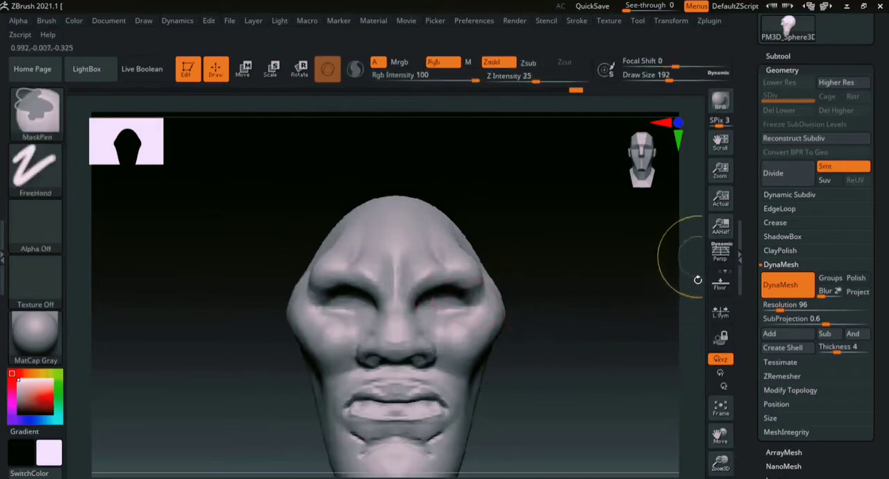
pyautogui.keyDown('ctrl'); pyautogui.moveTo(698, 279); pyautogui.dragTo(689, 308, button='right'); pyautogui.keyUp('ctrl')
pyautogui.press('b')
pyautogui.press('c')
pyautogui.press('b')
pyautogui.press('s')
pyautogui.moveTo(502, 276); pyautogui.dragTo(490, 275)
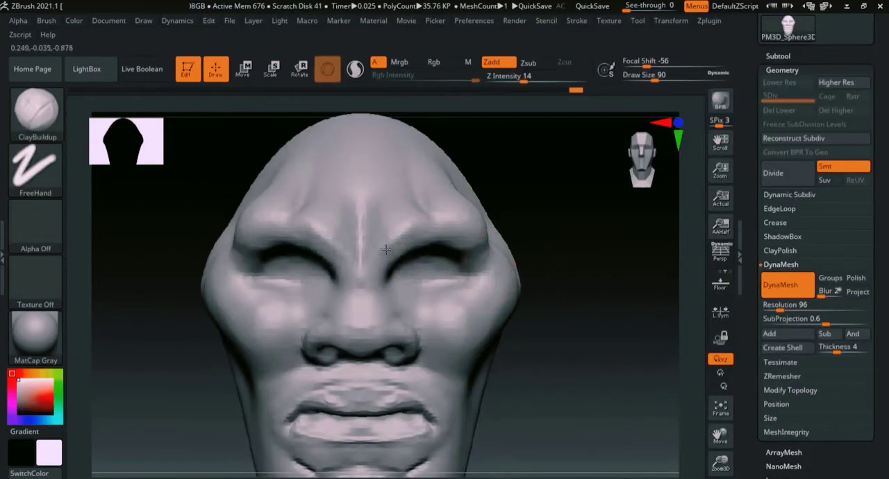
pyautogui.moveTo(444, 226); pyautogui.dragTo(452, 238)
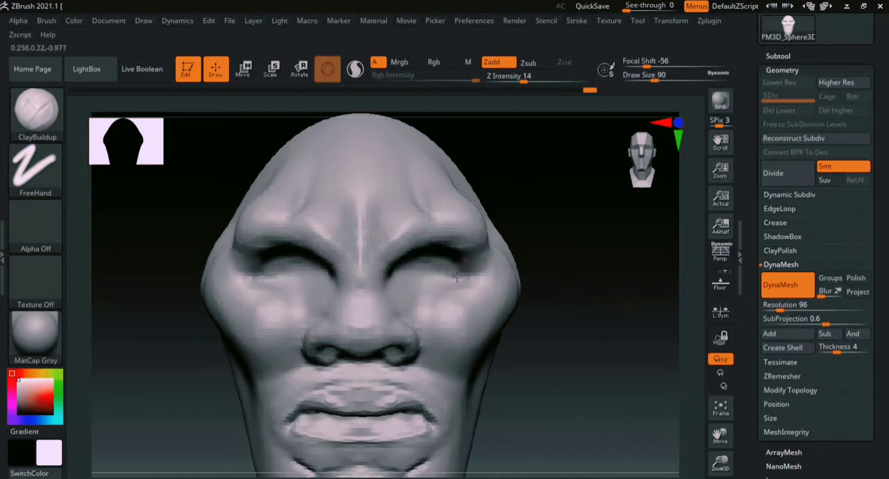
# - Build up the area beneath the eyes and along the upper cheeks with the ClayBuildup brush at a draw size of 90
pyautogui.moveTo(463, 274)
pyautogui.mouseDown()
pyautogui.moveTo(452, 284)
pyautogui.moveTo(463, 275)
pyautogui.mouseUp()
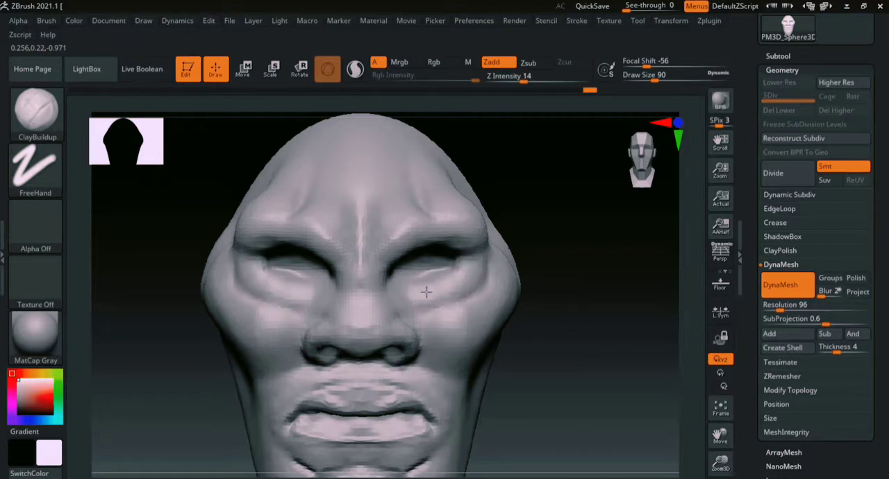
pyautogui.moveTo(431, 305); pyautogui.dragTo(425, 309)
pyautogui.moveTo(420, 311)
pyautogui.keyDown('shift'); pyautogui.mouseDown()
pyautogui.moveTo(479, 281)
pyautogui.moveTo(475, 291)
pyautogui.mouseUp(); pyautogui.keyUp('shift')
# - Add volume to the lower lip and to the upper lip out toward the mouth corners with the ClayBuildup brush
pyautogui.moveTo(592, 305)
pyautogui.keyDown('alt'); pyautogui.mouseDown()
pyautogui.moveTo(587, 248)
pyautogui.moveTo(500, 264)
pyautogui.moveTo(607, 252)
pyautogui.moveTo(578, 312)
pyautogui.moveTo(617, 252)
pyautogui.mouseUp(); pyautogui.keyUp('alt')
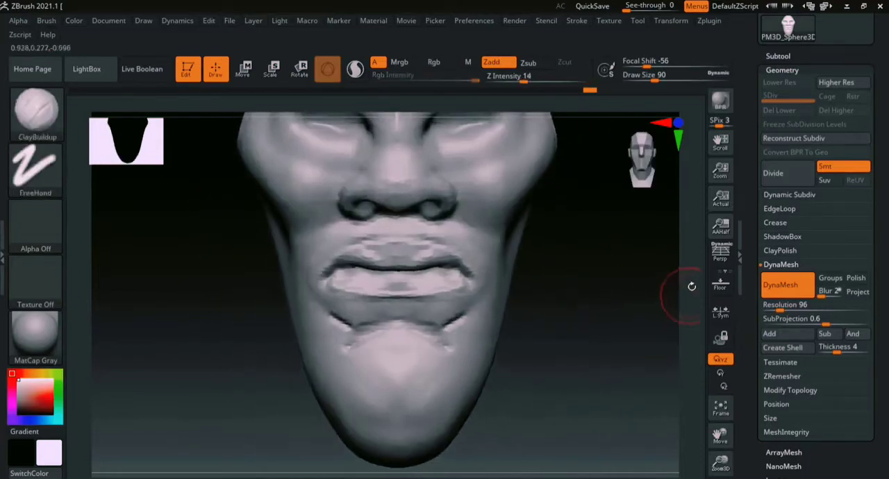
pyautogui.keyDown('alt'); pyautogui.moveTo(687, 288); pyautogui.dragTo(665, 355); pyautogui.keyUp('alt')
pyautogui.keyDown('alt'); pyautogui.moveTo(599, 401); pyautogui.dragTo(632, 344); pyautogui.keyUp('alt')
pyautogui.moveTo(383, 311); pyautogui.dragTo(410, 315)
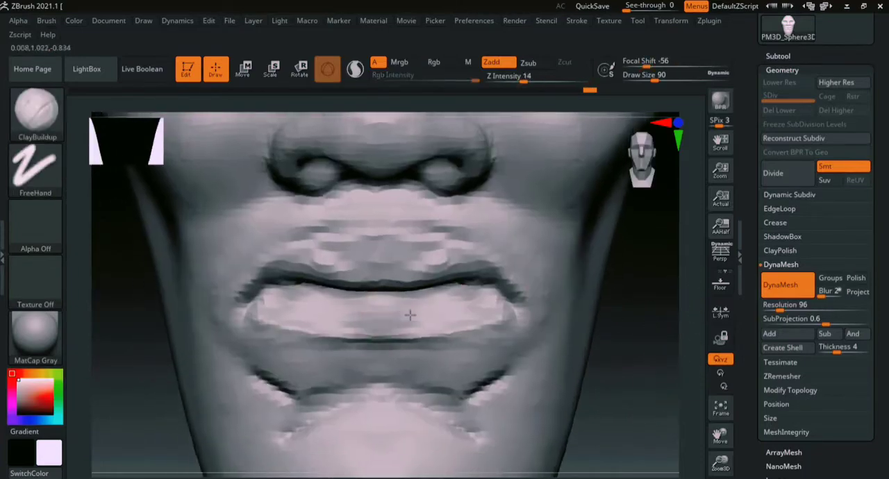
pyautogui.moveTo(463, 307)
pyautogui.mouseDown()
pyautogui.moveTo(369, 307)
pyautogui.moveTo(473, 305)
pyautogui.mouseUp()
pyautogui.moveTo(636, 262)
pyautogui.mouseDown()
pyautogui.moveTo(627, 278)
pyautogui.moveTo(642, 258)
pyautogui.mouseUp()
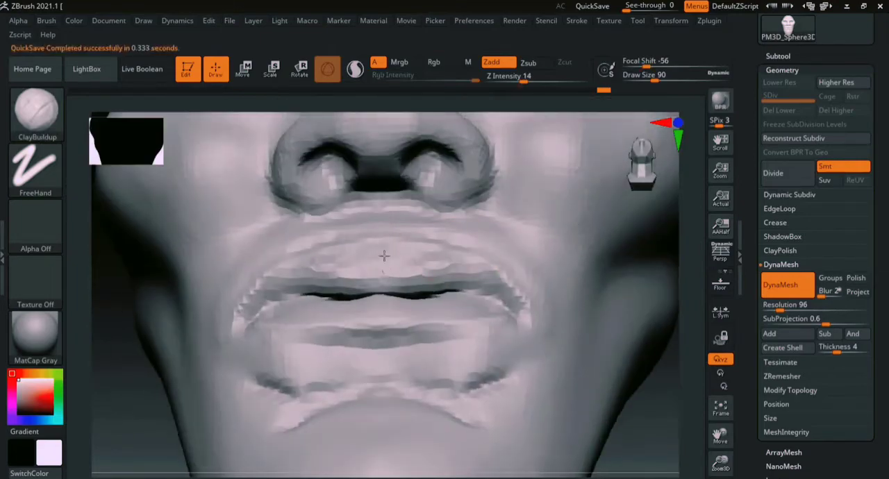
pyautogui.moveTo(384, 257)
pyautogui.mouseDown()
pyautogui.moveTo(466, 272)
pyautogui.moveTo(510, 294)
pyautogui.mouseUp()
# - Refine the nostrils and the underside of the nose with the ClayBuildup brush at a draw size of 39
pyautogui.keyDown('ctrl'); pyautogui.moveTo(670, 375); pyautogui.dragTo(635, 190, button='right'); pyautogui.keyUp('ctrl')
pyautogui.moveTo(583, 280); pyautogui.dragTo(645, 245)
pyautogui.keyDown('ctrl'); pyautogui.moveTo(677, 242); pyautogui.dragTo(677, 368, button='right'); pyautogui.keyUp('ctrl')
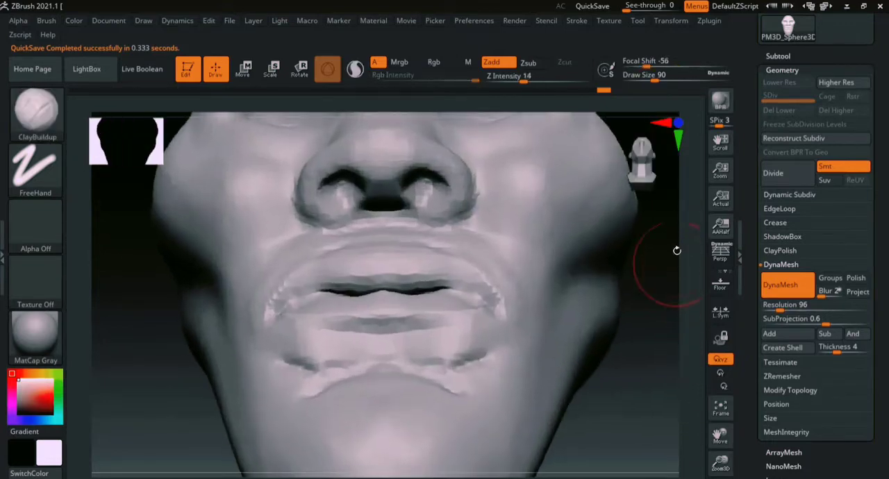
pyautogui.keyDown('alt'); pyautogui.moveTo(676, 248); pyautogui.dragTo(659, 266); pyautogui.keyUp('alt')
pyautogui.press('s')
pyautogui.moveTo(430, 282); pyautogui.dragTo(412, 283)
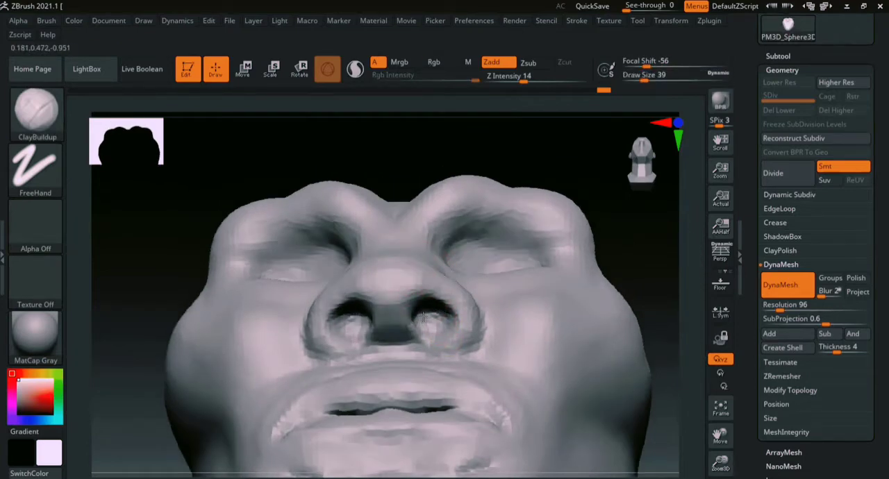
pyautogui.moveTo(479, 297); pyautogui.dragTo(514, 250, button='right')
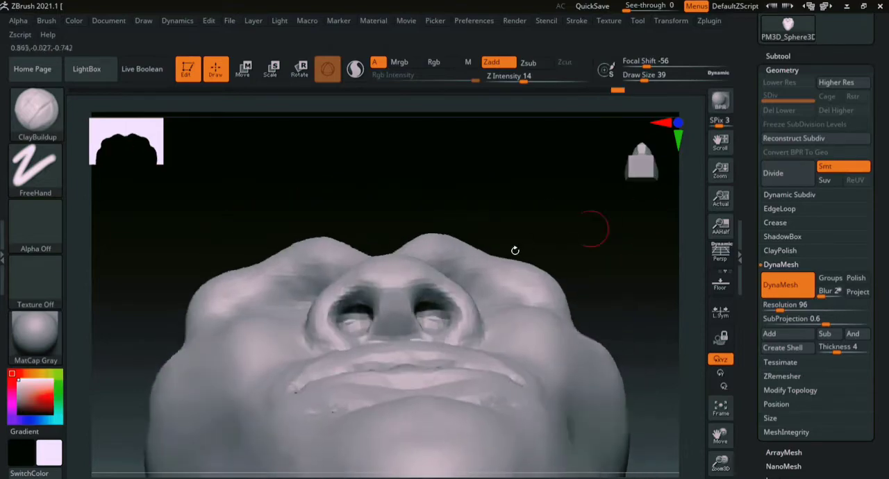
pyautogui.moveTo(623, 247); pyautogui.dragTo(618, 333, button='right')
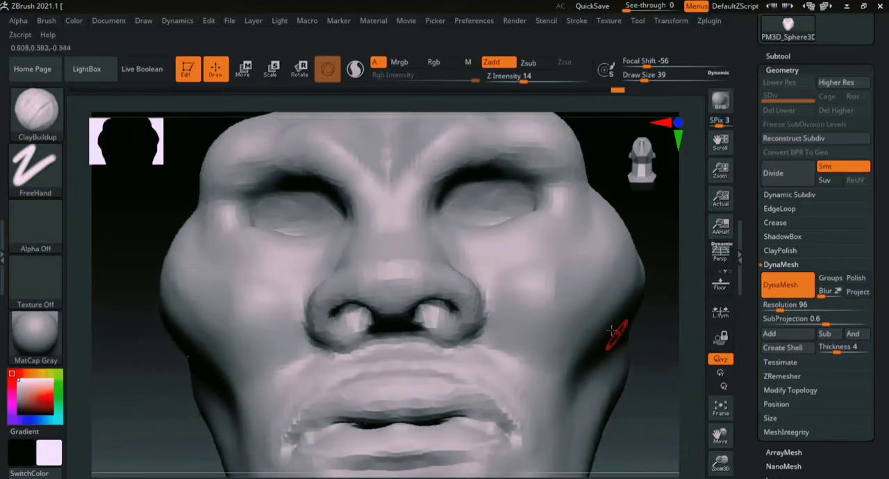
pyautogui.press('b')
pyautogui.press('Escape')
# - Build up the tip of the nose with the ClayBuildup brush at a draw size of 49
pyautogui.moveTo(665, 268); pyautogui.dragTo(649, 296, button='right')
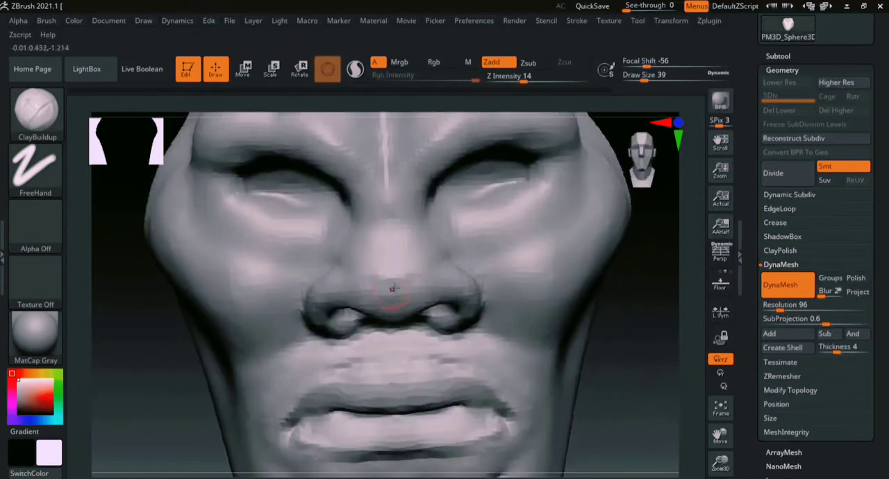
pyautogui.press('s')
pyautogui.moveTo(394, 288)
pyautogui.mouseDown()
pyautogui.moveTo(410, 289)
pyautogui.moveTo(381, 306)
pyautogui.mouseUp()
pyautogui.press('s')
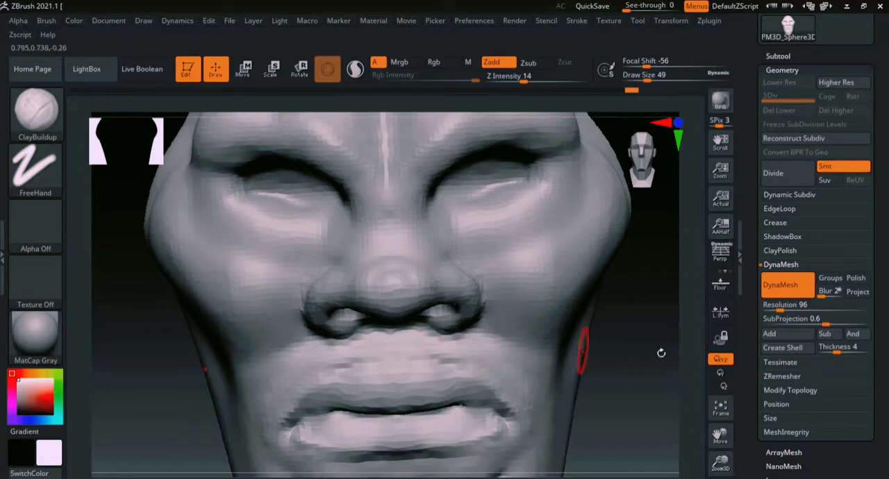
# - Add volume along the lower back of the skull with the ClayBuildup brush at a draw size of 197
pyautogui.keyDown('ctrl'); pyautogui.moveTo(678, 349); pyautogui.dragTo(663, 253, button='right'); pyautogui.keyUp('ctrl')
pyautogui.moveTo(664, 253)
pyautogui.mouseDown(button='right')
pyautogui.moveTo(594, 354)
pyautogui.moveTo(584, 331)
pyautogui.moveTo(625, 322)
pyautogui.moveTo(618, 298)
pyautogui.moveTo(532, 307)
pyautogui.moveTo(580, 254)
pyautogui.moveTo(687, 323)
pyautogui.mouseUp(button='right')
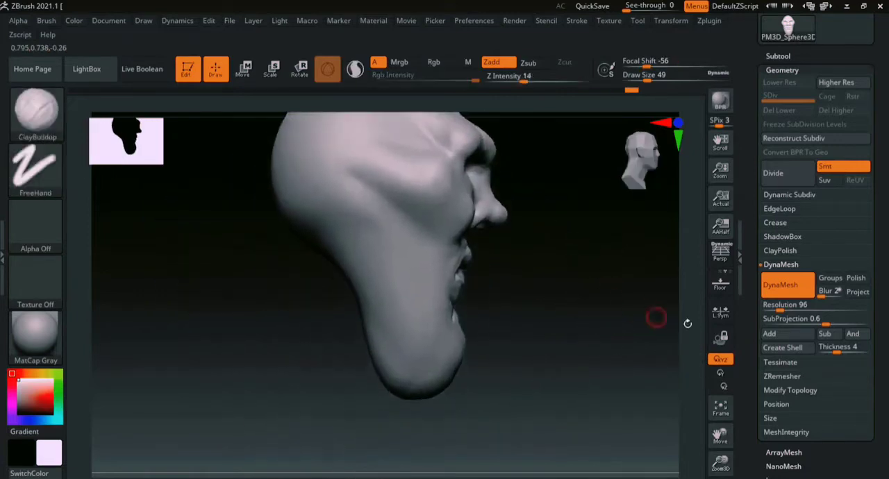
pyautogui.moveTo(581, 336); pyautogui.dragTo(544, 324, button='right')
pyautogui.press('b')
pyautogui.press('Escape')
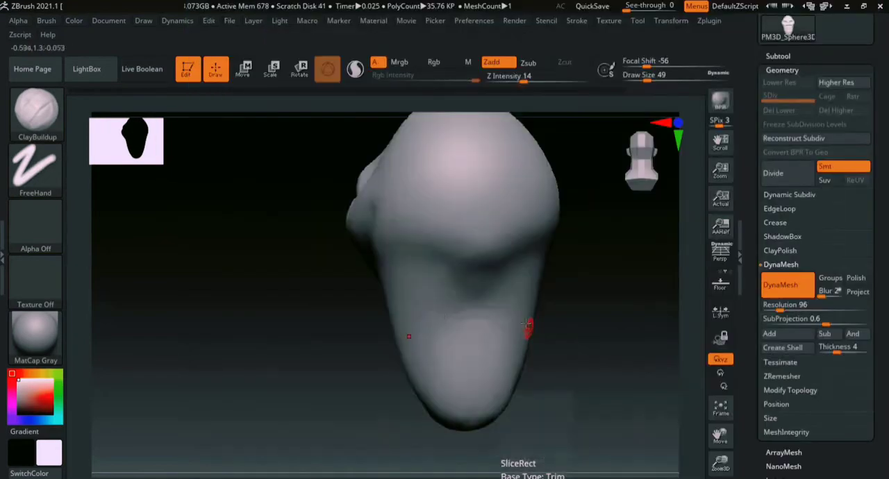
pyautogui.press('s')
pyautogui.moveTo(491, 285); pyautogui.dragTo(513, 288)
pyautogui.moveTo(498, 259)
pyautogui.mouseDown()
pyautogui.moveTo(445, 243)
pyautogui.moveTo(481, 252)
pyautogui.mouseUp()
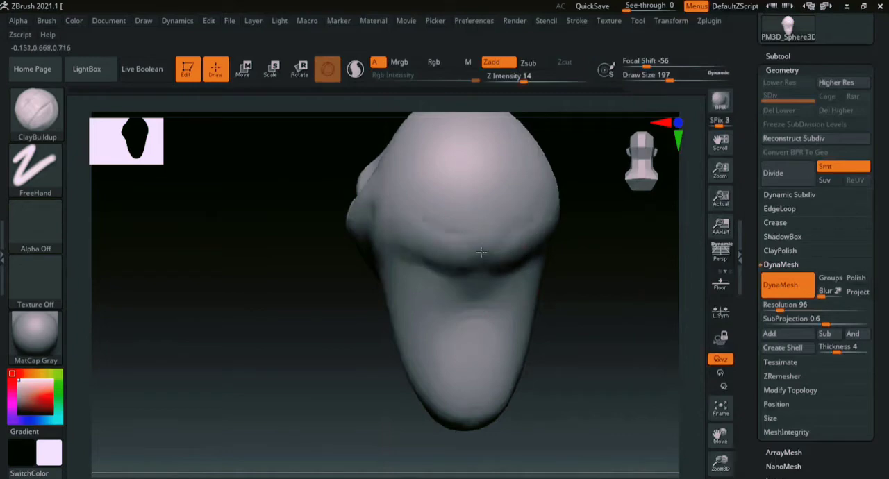
# - Round out the back of the skull by alternating the Smooth and ClayBuildup brushes at a draw size of 239
pyautogui.press('shift')
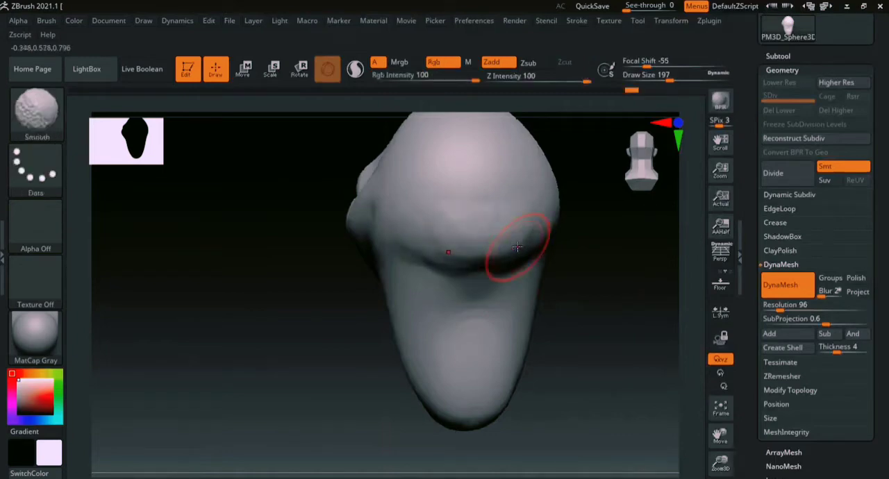
pyautogui.press('shift')
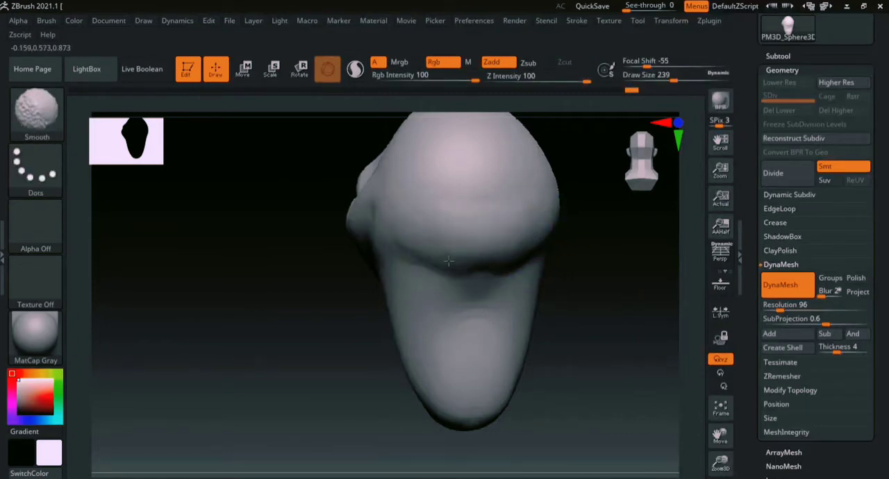
pyautogui.moveTo(619, 271)
pyautogui.mouseDown()
pyautogui.moveTo(607, 301)
pyautogui.moveTo(615, 213)
pyautogui.moveTo(595, 253)
pyautogui.mouseUp()
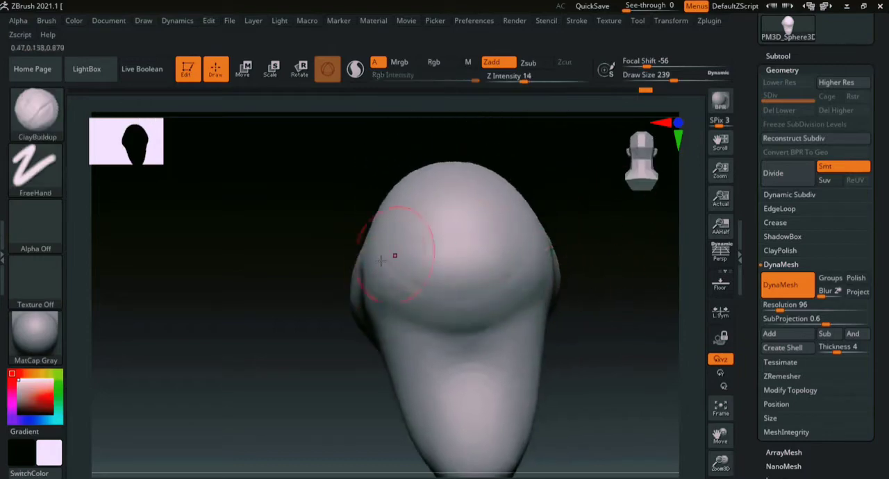
pyautogui.moveTo(400, 280); pyautogui.dragTo(535, 253)
pyautogui.moveTo(625, 289); pyautogui.dragTo(684, 276)
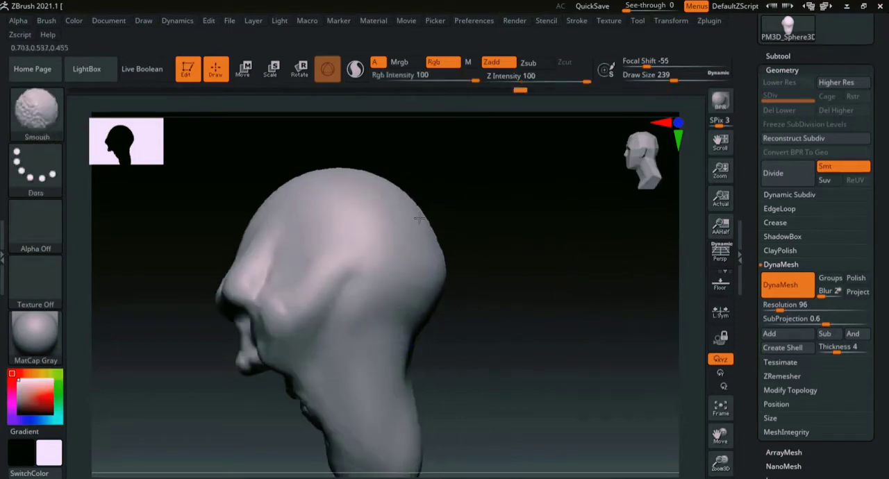
pyautogui.moveTo(496, 284)
pyautogui.mouseDown()
pyautogui.moveTo(574, 292)
pyautogui.moveTo(452, 279)
pyautogui.mouseUp()
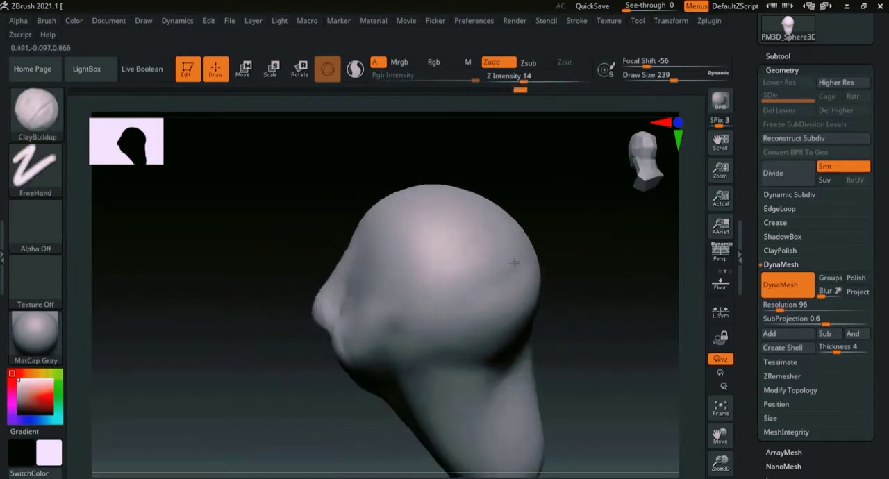
pyautogui.moveTo(556, 309)
pyautogui.mouseDown()
pyautogui.moveTo(520, 343)
pyautogui.moveTo(573, 241)
pyautogui.moveTo(570, 304)
pyautogui.mouseUp()
pyautogui.moveTo(569, 304)
pyautogui.keyDown('shift'); pyautogui.mouseDown(button='right')
pyautogui.moveTo(595, 278)
pyautogui.moveTo(578, 347)
pyautogui.mouseUp(button='right'); pyautogui.keyUp('shift')
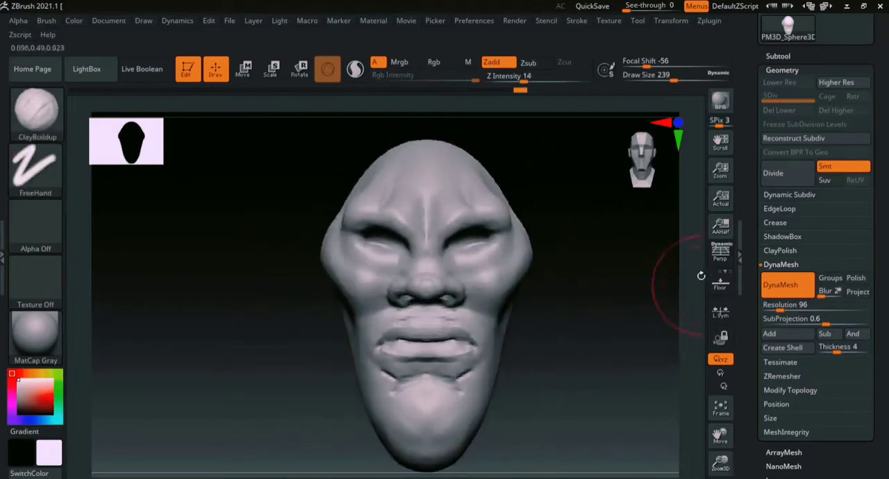
# - Build up the pouches beneath the eyes with the ClayBuildup brush at a draw size of 97
pyautogui.moveTo(699, 273)
pyautogui.keyDown('ctrl'); pyautogui.mouseDown(button='right')
pyautogui.moveTo(701, 302)
pyautogui.moveTo(683, 309)
pyautogui.mouseUp(button='right'); pyautogui.keyUp('ctrl')
pyautogui.keyDown('alt'); pyautogui.moveTo(578, 246); pyautogui.dragTo(600, 288, button='right'); pyautogui.keyUp('alt')
pyautogui.press('s')
pyautogui.moveTo(599, 287); pyautogui.dragTo(562, 284)
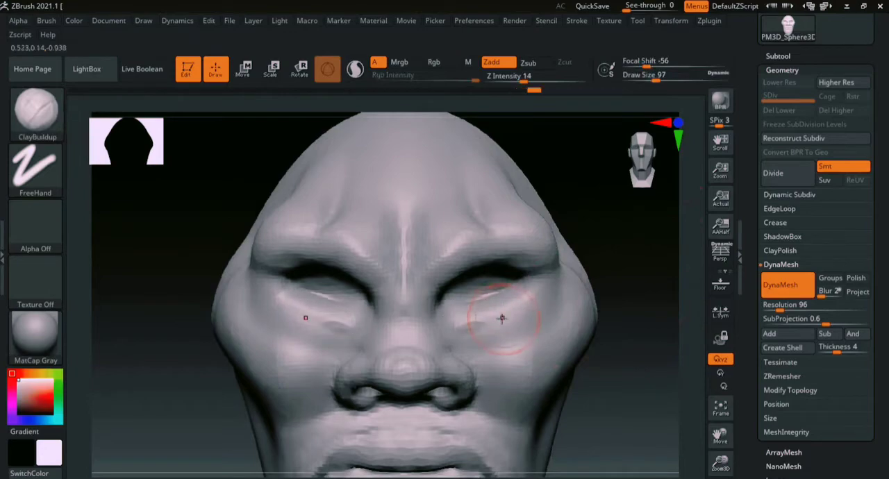
# - Carve the crease below the lower eyelids with the DamStandard brush at a draw size of 97
pyautogui.press('b')
pyautogui.press('d')
pyautogui.press('s')
pyautogui.moveTo(500, 303); pyautogui.dragTo(454, 323)
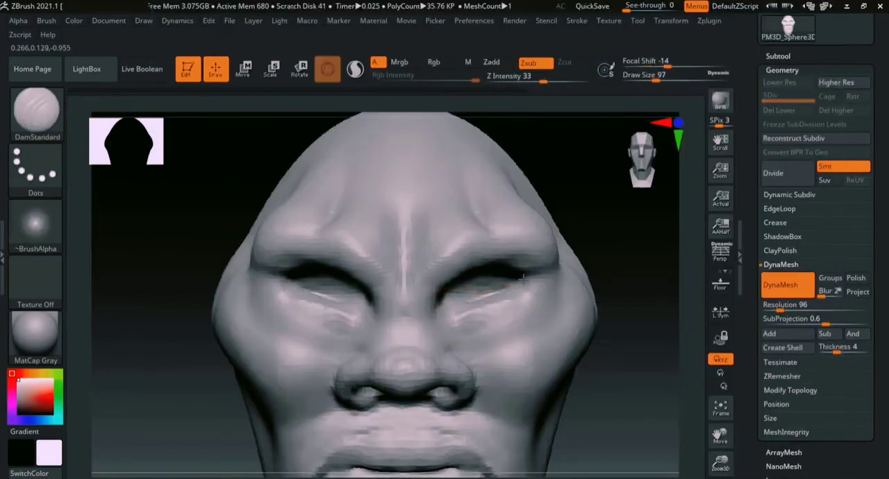
# - Deepen the line between the eyes and the brow ridges and extend it past the outer eye corners with DamStandard
pyautogui.moveTo(446, 293); pyautogui.dragTo(502, 260)
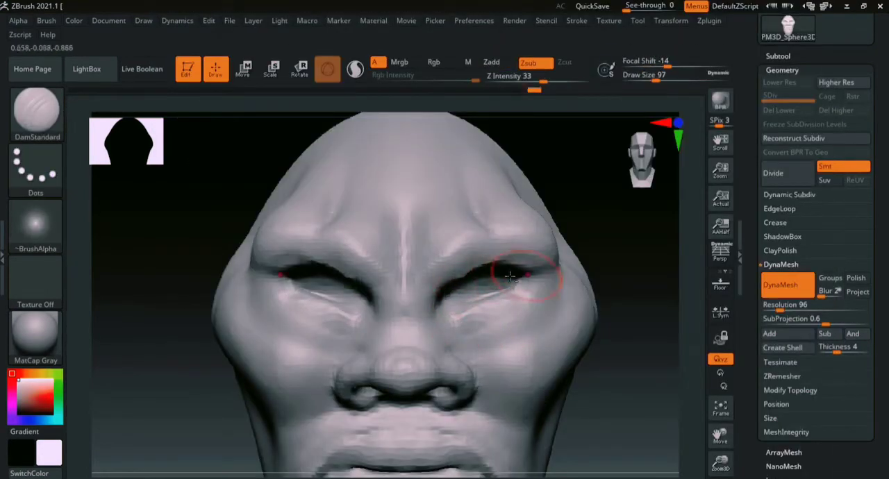
pyautogui.moveTo(443, 291)
pyautogui.mouseDown()
pyautogui.moveTo(502, 261)
pyautogui.moveTo(440, 293)
pyautogui.mouseUp()
pyautogui.moveTo(524, 248)
pyautogui.mouseDown()
pyautogui.moveTo(448, 282)
pyautogui.moveTo(475, 255)
pyautogui.mouseUp()
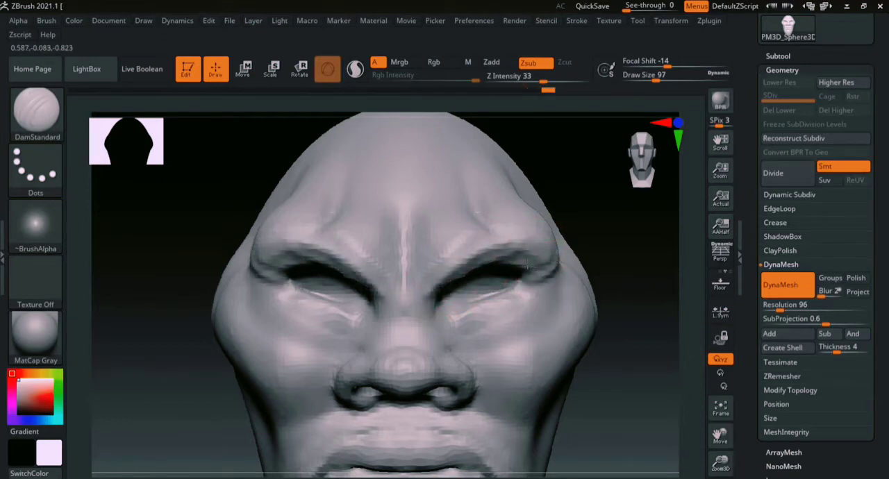
pyautogui.moveTo(524, 279); pyautogui.dragTo(556, 280)
# - Remesh the head with DynaMesh and soften the grooves between the lower lip and chin at a draw size of 136
pyautogui.keyDown('alt'); pyautogui.moveTo(645, 329); pyautogui.dragTo(586, 221); pyautogui.keyUp('alt')
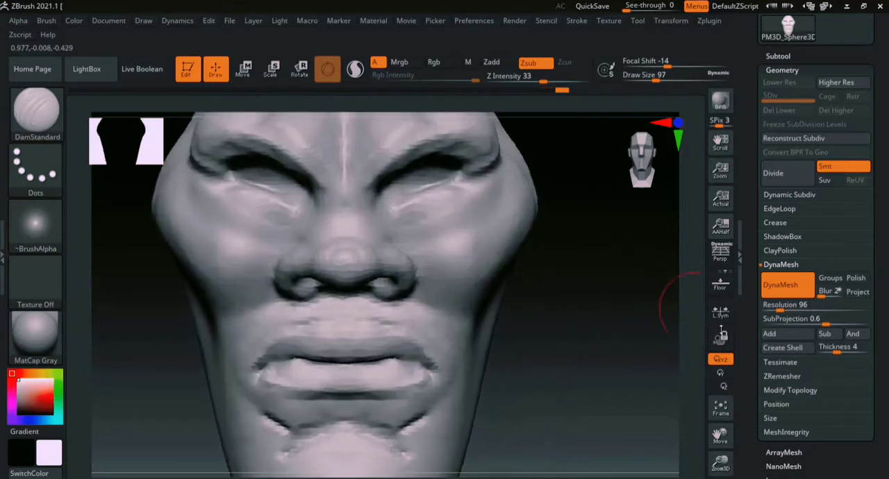
pyautogui.moveTo(694, 349)
pyautogui.keyDown('shift'); pyautogui.mouseDown()
pyautogui.moveTo(683, 320)
pyautogui.moveTo(604, 288)
pyautogui.moveTo(550, 361)
pyautogui.mouseUp(); pyautogui.keyUp('shift')
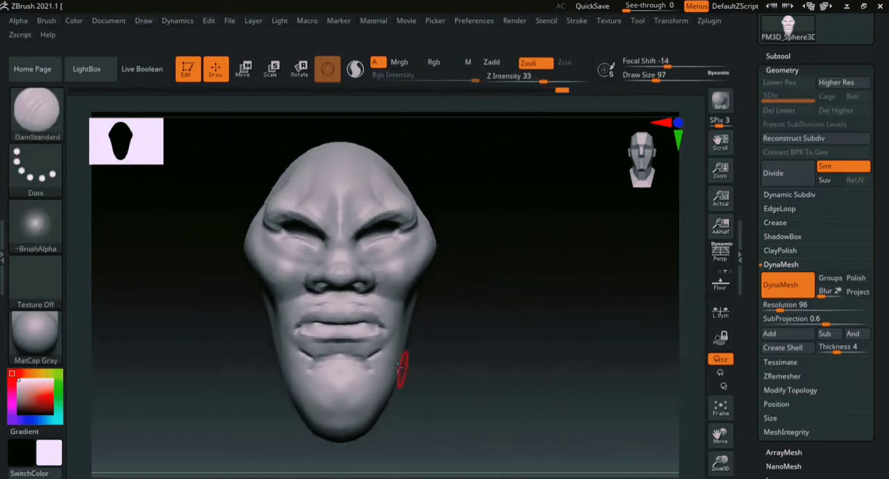
pyautogui.press('s')
pyautogui.moveTo(474, 333); pyautogui.dragTo(482, 338)
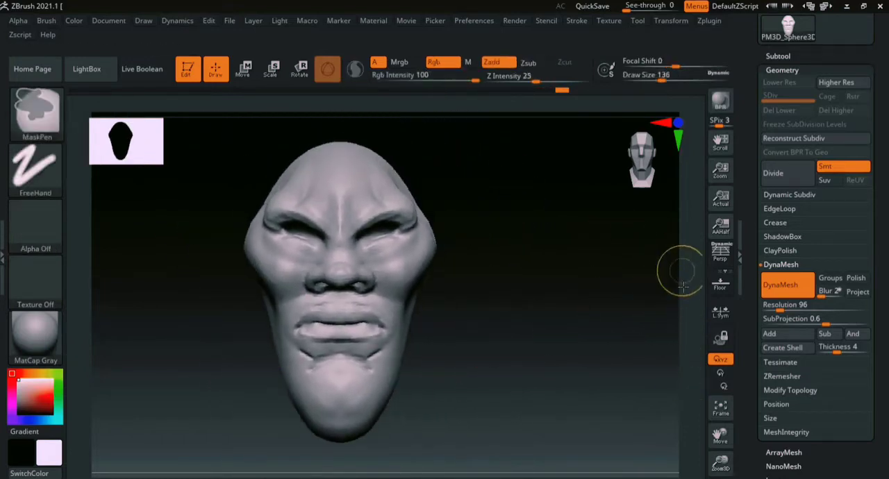
pyautogui.keyDown('ctrl'); pyautogui.moveTo(681, 270); pyautogui.dragTo(663, 327, button='right'); pyautogui.keyUp('ctrl')
pyautogui.keyDown('shift'); pyautogui.moveTo(357, 423); pyautogui.dragTo(319, 470); pyautogui.keyUp('shift')
pyautogui.keyDown('alt'); pyautogui.moveTo(523, 377); pyautogui.dragTo(620, 306); pyautogui.keyUp('alt')
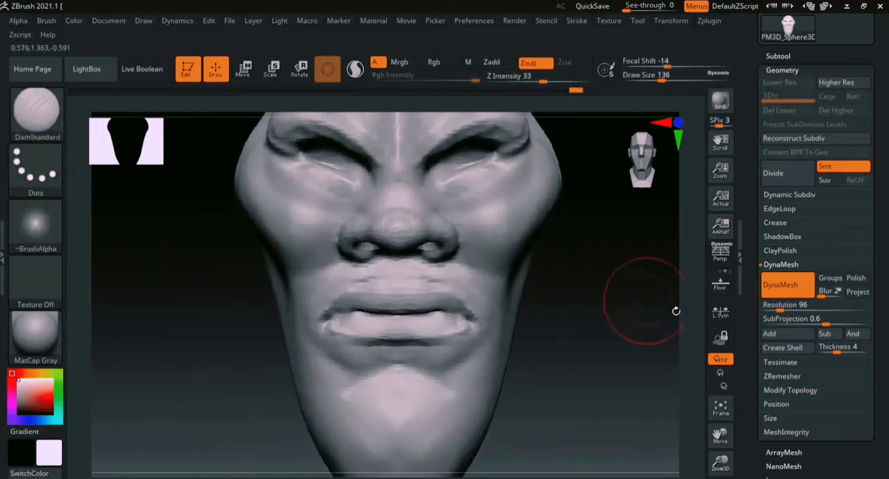
# - Raise the DynaMesh resolution to 104 and remesh the head
pyautogui.click(778, 306)
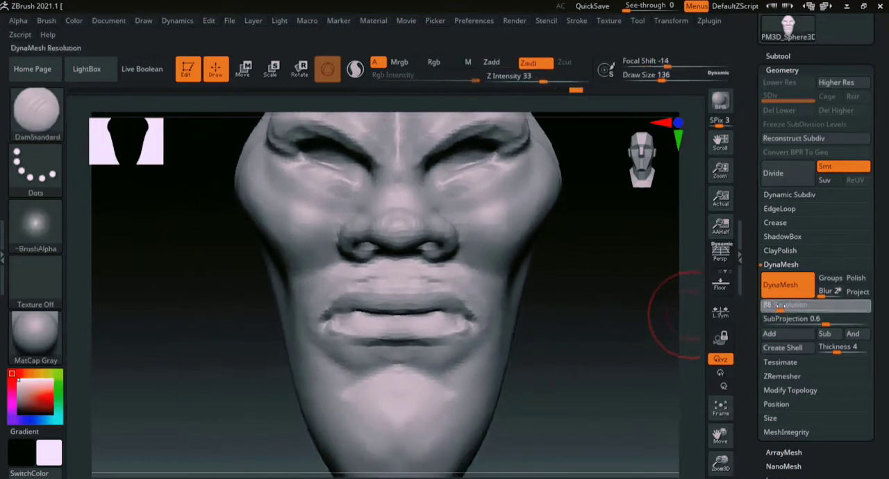
pyautogui.moveTo(780, 306); pyautogui.dragTo(781, 305)
pyautogui.keyDown('ctrl'); pyautogui.moveTo(577, 319); pyautogui.dragTo(654, 405); pyautogui.keyUp('ctrl')
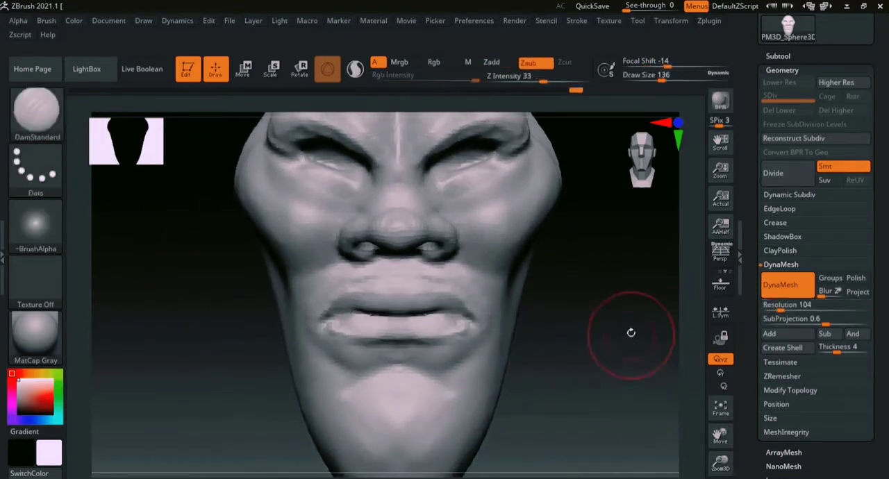
pyautogui.moveTo(631, 333)
pyautogui.mouseDown()
pyautogui.moveTo(625, 327)
pyautogui.moveTo(637, 347)
pyautogui.moveTo(699, 347)
pyautogui.moveTo(664, 367)
pyautogui.moveTo(650, 432)
pyautogui.mouseUp()
# - Carve the creases around the nostril wings with the DamStandard brush at a draw size of 41
pyautogui.press('s')
pyautogui.moveTo(490, 284); pyautogui.dragTo(474, 285)
pyautogui.moveTo(678, 321); pyautogui.dragTo(639, 306)
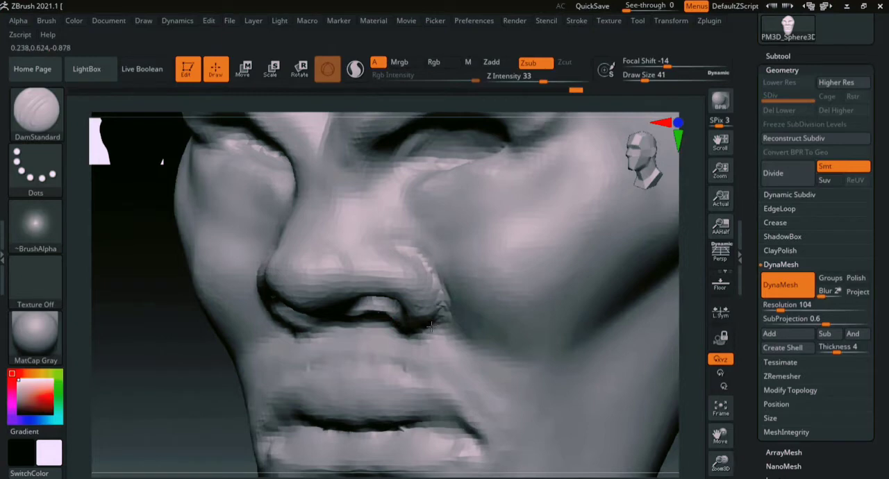
# - Deepen the line between the lips and define the lower lip's contour with the DamStandard brush at a draw size of 41
pyautogui.moveTo(176, 385)
pyautogui.mouseDown()
pyautogui.moveTo(234, 271)
pyautogui.moveTo(284, 285)
pyautogui.mouseUp()
pyautogui.moveTo(429, 269); pyautogui.dragTo(491, 255)
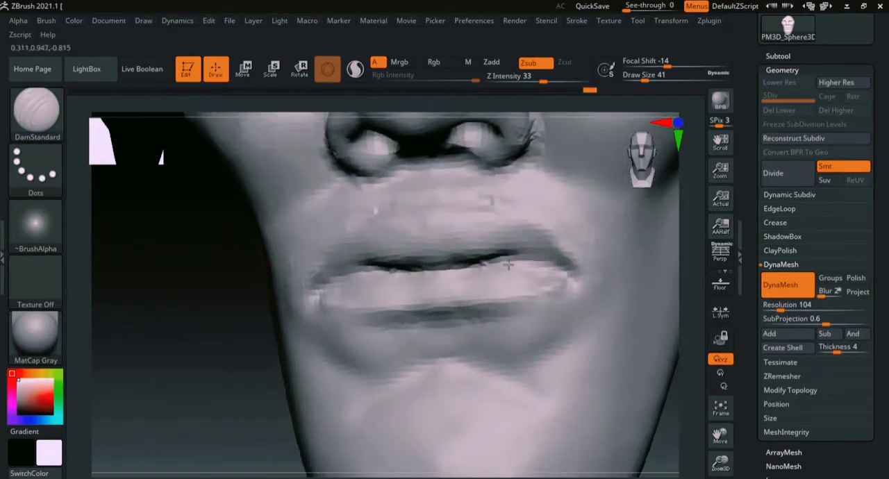
pyautogui.moveTo(224, 401)
pyautogui.keyDown('alt'); pyautogui.mouseDown()
pyautogui.moveTo(218, 367)
pyautogui.moveTo(265, 355)
pyautogui.mouseUp(); pyautogui.keyUp('alt')
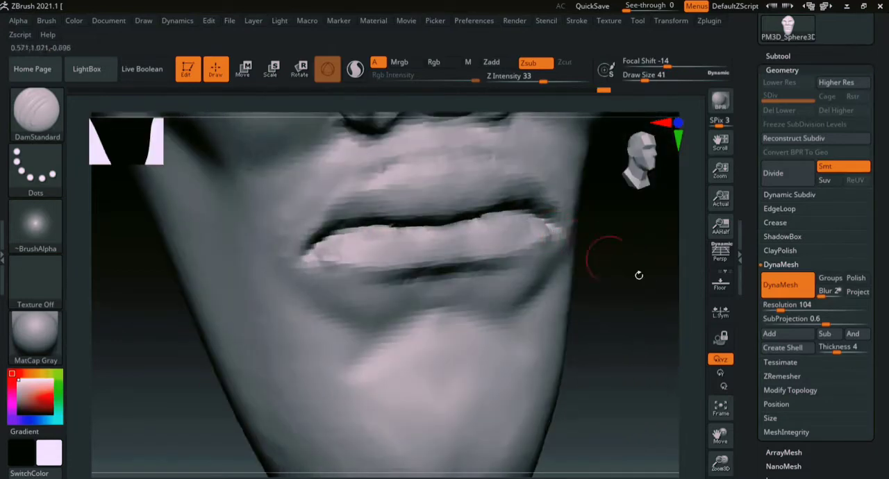
pyautogui.keyDown('alt'); pyautogui.moveTo(639, 275); pyautogui.dragTo(620, 350); pyautogui.keyUp('alt')
pyautogui.moveTo(393, 238)
pyautogui.mouseDown()
pyautogui.moveTo(428, 245)
pyautogui.moveTo(446, 264)
pyautogui.mouseUp()
pyautogui.moveTo(449, 332); pyautogui.dragTo(489, 336)
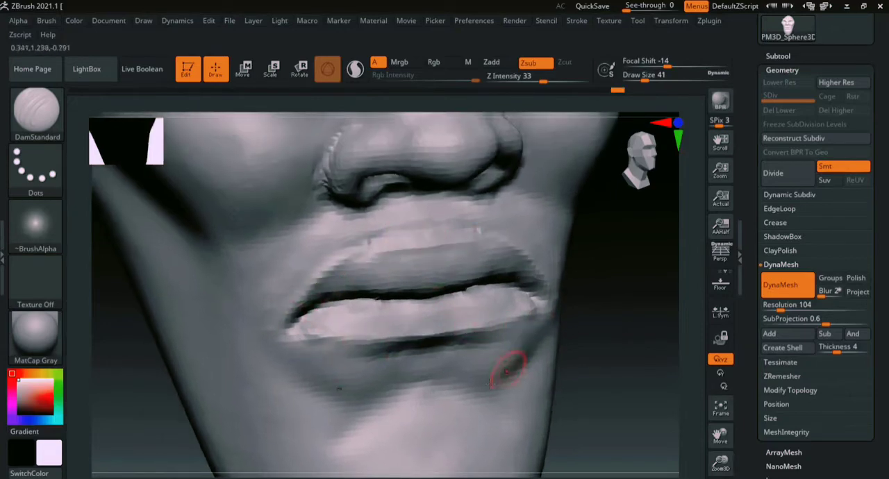
# - Carve frown wrinkles between the brows and fine creases at the eye corners with the DamStandard brush
pyautogui.keyDown('alt'); pyautogui.moveTo(692, 382); pyautogui.dragTo(642, 305); pyautogui.keyUp('alt')
pyautogui.moveTo(642, 305)
pyautogui.keyDown('ctrl'); pyautogui.mouseDown(button='right')
pyautogui.moveTo(699, 343)
pyautogui.moveTo(748, 448)
pyautogui.mouseUp(button='right'); pyautogui.keyUp('ctrl')
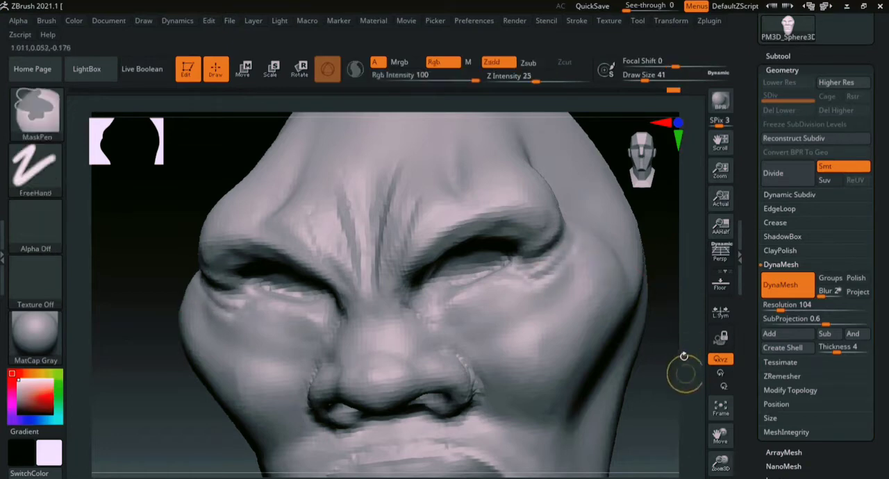
pyautogui.press('f')
pyautogui.moveTo(569, 276); pyautogui.dragTo(524, 319)
pyautogui.keyDown('shift'); pyautogui.moveTo(564, 315); pyautogui.dragTo(554, 312, button='right'); pyautogui.keyUp('shift')
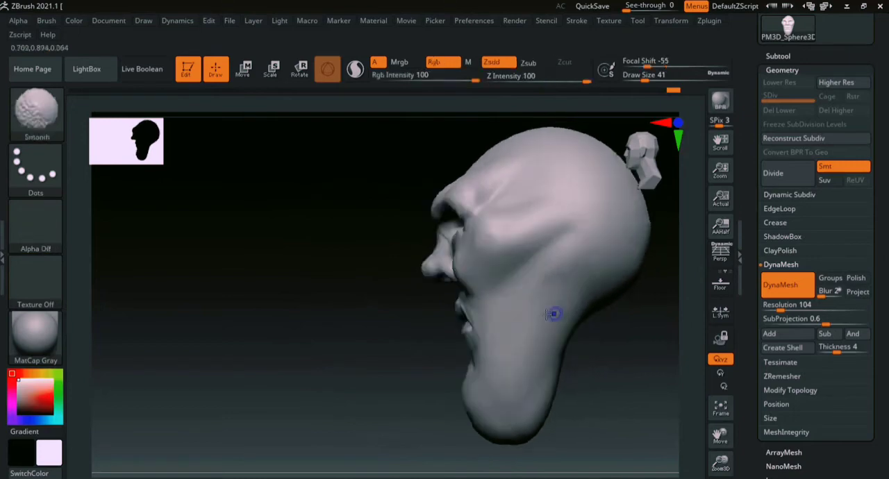
# - Carve wrinkles beneath the eyes towards the cheekbones with the DamStandard brush at a draw size of 80
pyautogui.keyDown('alt'); pyautogui.moveTo(375, 375); pyautogui.dragTo(255, 330, button='right'); pyautogui.keyUp('alt')
pyautogui.keyDown('ctrl'); pyautogui.moveTo(682, 284); pyautogui.dragTo(679, 356, button='right'); pyautogui.keyUp('ctrl')
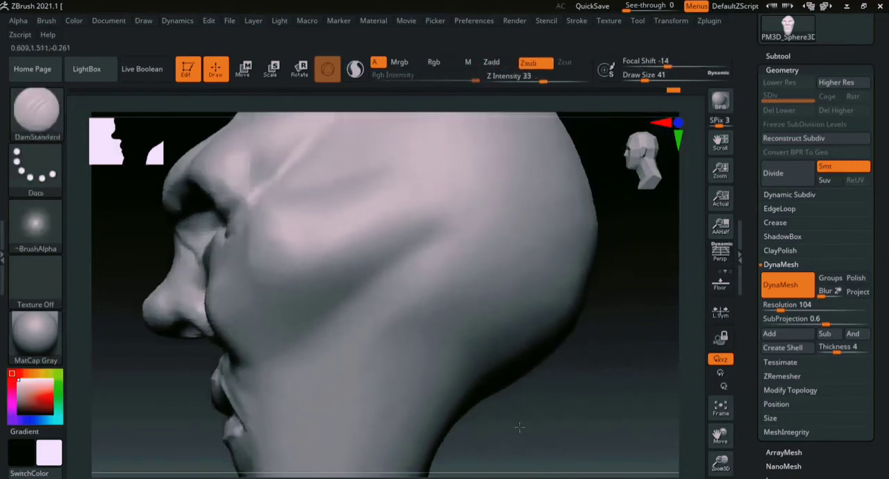
pyautogui.press('s')
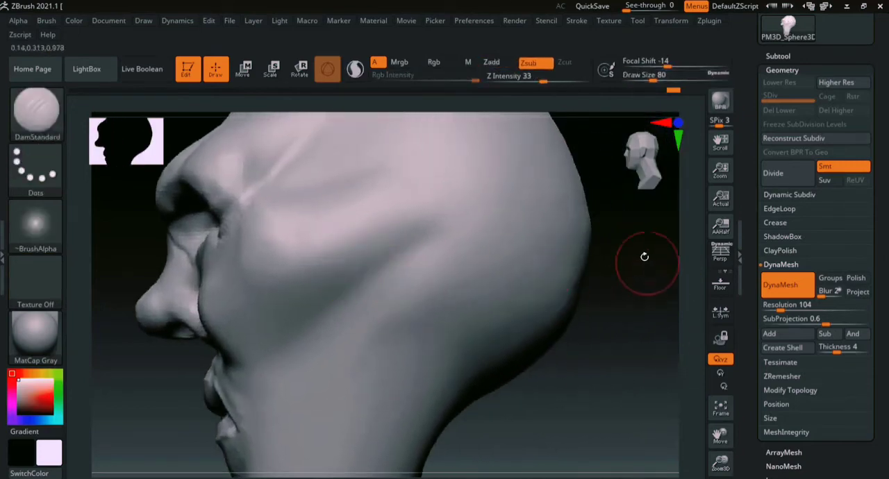
pyautogui.moveTo(645, 257); pyautogui.dragTo(423, 313, button='right')
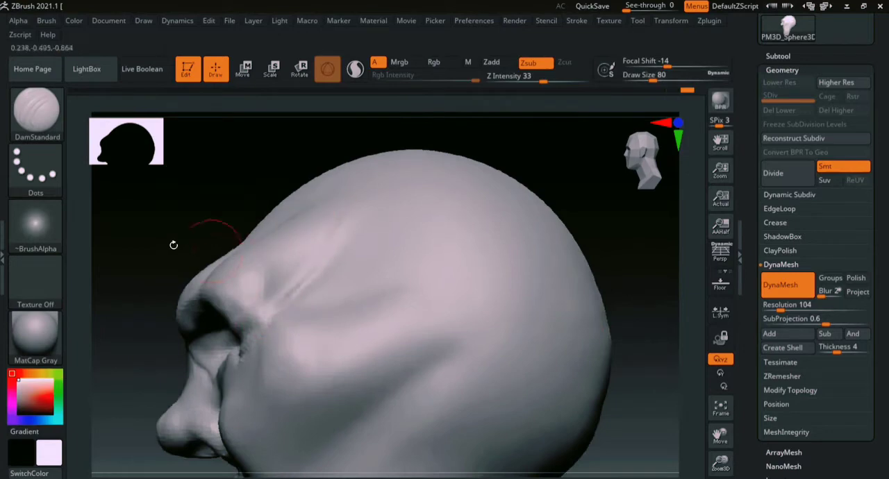
pyautogui.moveTo(173, 245); pyautogui.dragTo(574, 335, button='right')
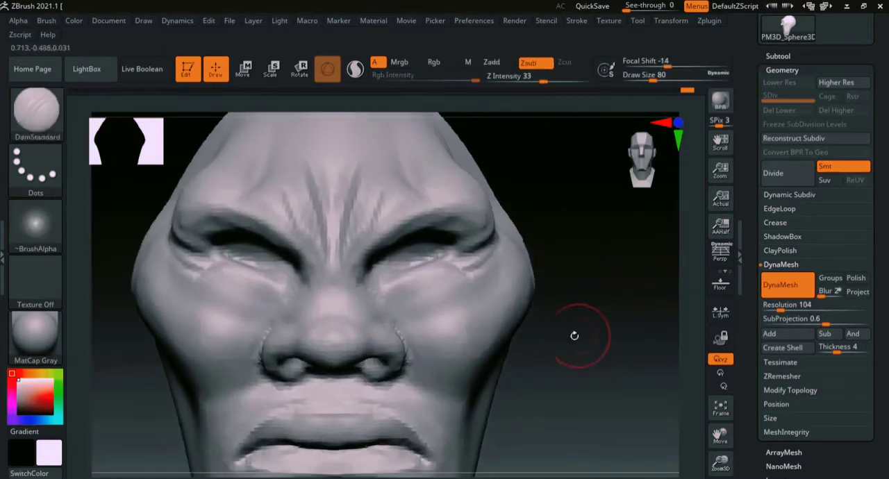
pyautogui.keyDown('alt'); pyautogui.moveTo(616, 346); pyautogui.dragTo(597, 291); pyautogui.keyUp('alt')
pyautogui.moveTo(386, 251); pyautogui.dragTo(439, 220)
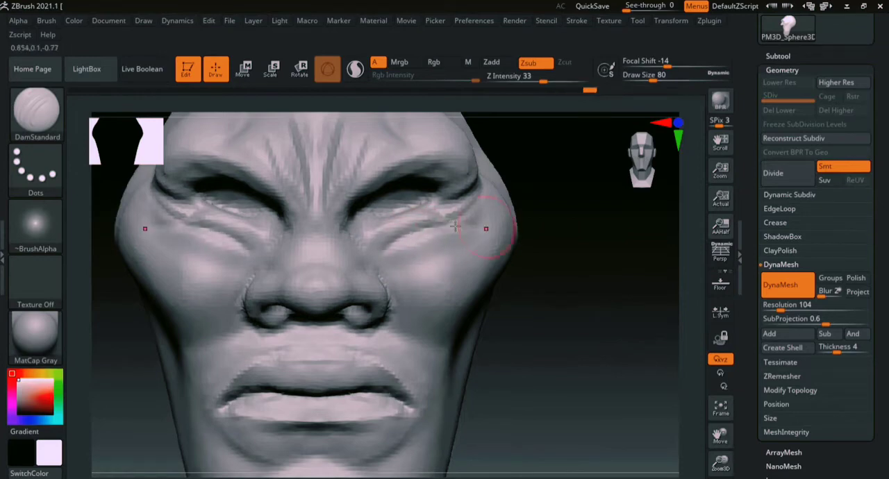
# - Reshape the lips and mouth corners with the Move brush, using draw sizes of 172 and 217
pyautogui.moveTo(684, 298); pyautogui.dragTo(587, 269, button='right')
pyautogui.press('b')
pyautogui.press('m')
pyautogui.press('v')
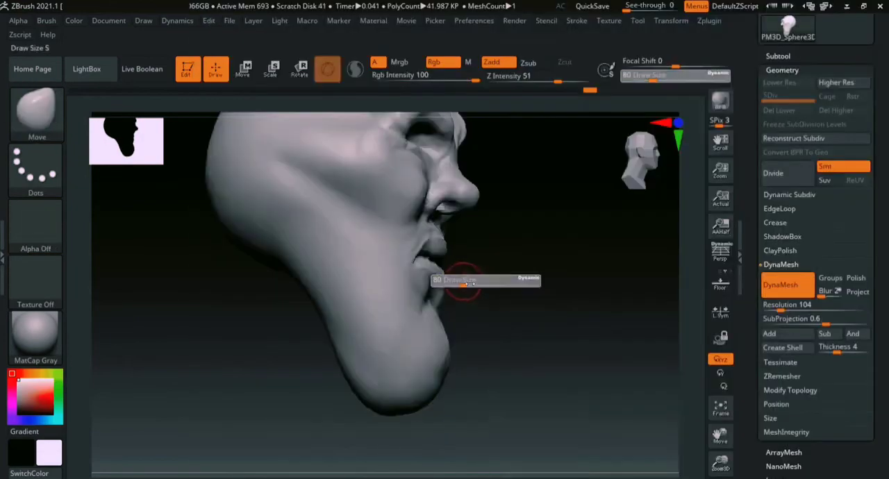
pyautogui.keyDown('alt'); pyautogui.moveTo(643, 273); pyautogui.dragTo(669, 296, button='right'); pyautogui.keyUp('alt')
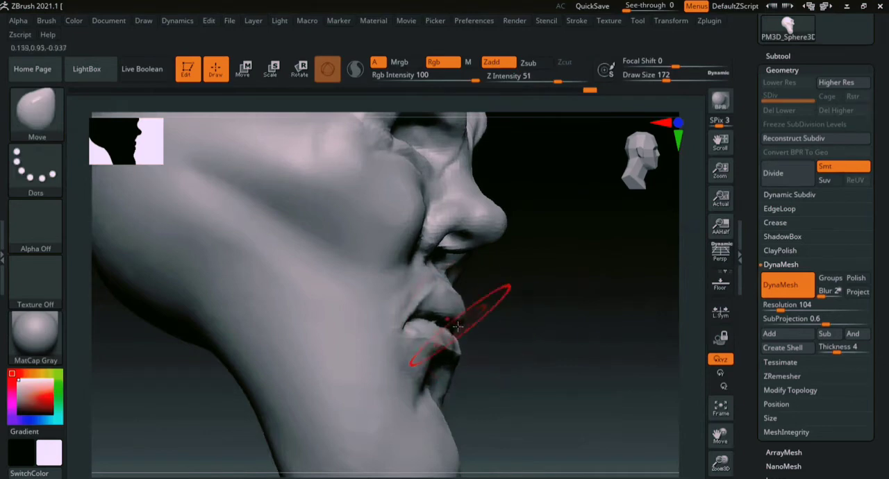
pyautogui.moveTo(545, 329)
pyautogui.mouseDown(button='right')
pyautogui.moveTo(489, 277)
pyautogui.moveTo(479, 240)
pyautogui.mouseUp(button='right')
pyautogui.press(']')
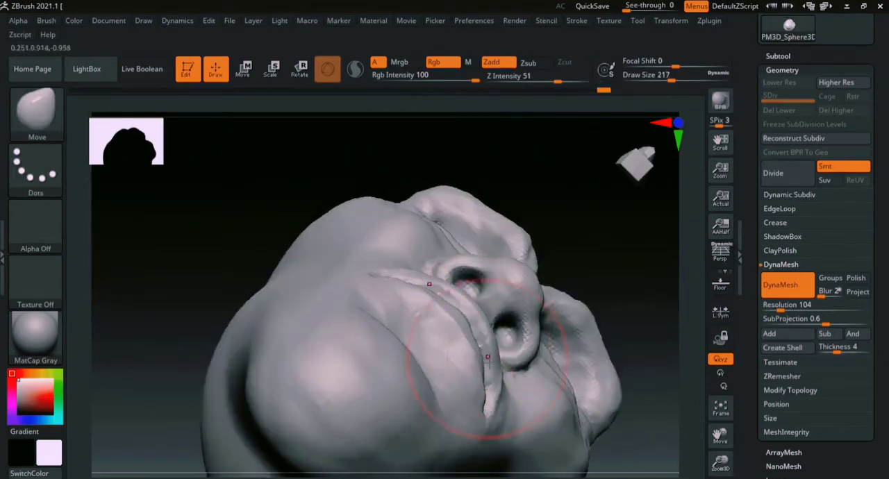
pyautogui.moveTo(486, 407); pyautogui.dragTo(477, 410)
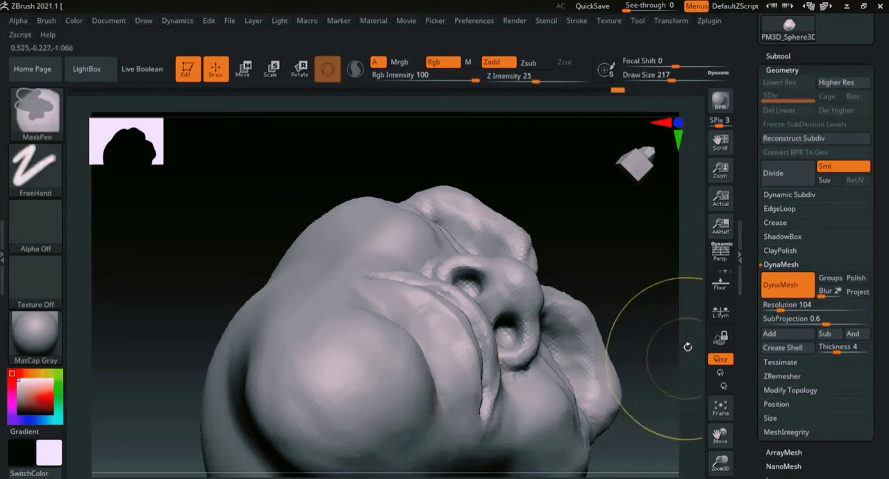
# - Examine the whole head from the front and the brow and eye area up close
pyautogui.moveTo(688, 345)
pyautogui.keyDown('ctrl'); pyautogui.mouseDown(button='right')
pyautogui.moveTo(619, 366)
pyautogui.moveTo(609, 345)
pyautogui.moveTo(584, 358)
pyautogui.moveTo(616, 333)
pyautogui.moveTo(564, 334)
pyautogui.mouseUp(button='right'); pyautogui.keyUp('ctrl')
pyautogui.keyDown('alt'); pyautogui.moveTo(564, 335); pyautogui.dragTo(587, 381, button='right'); pyautogui.keyUp('alt')
pyautogui.moveTo(694, 320)
pyautogui.mouseDown(button='right')
pyautogui.moveTo(669, 287)
pyautogui.moveTo(566, 298)
pyautogui.moveTo(602, 282)
pyautogui.moveTo(507, 304)
pyautogui.moveTo(548, 310)
pyautogui.moveTo(572, 292)
pyautogui.moveTo(546, 304)
pyautogui.moveTo(677, 260)
pyautogui.mouseUp(button='right')
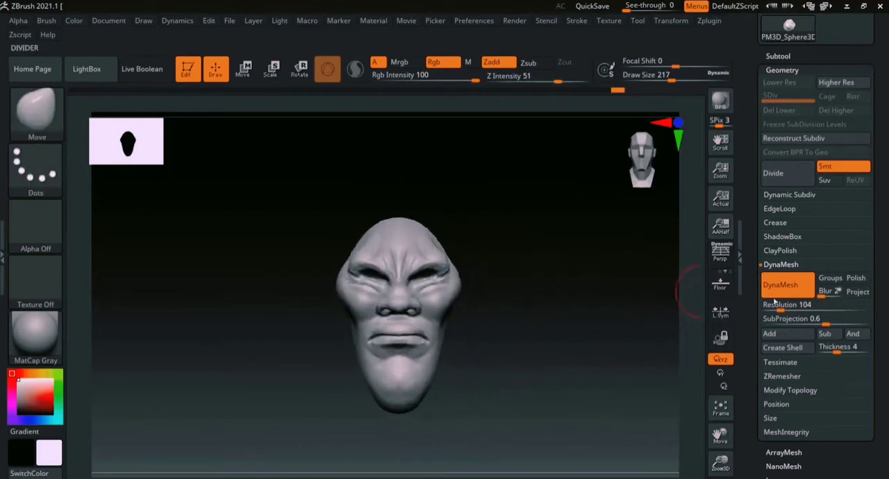
pyautogui.keyDown('ctrl'); pyautogui.moveTo(698, 292); pyautogui.dragTo(707, 386, button='right'); pyautogui.keyUp('ctrl')
pyautogui.keyDown('alt'); pyautogui.moveTo(616, 298); pyautogui.dragTo(633, 392, button='right'); pyautogui.keyUp('alt')
pyautogui.keyDown('alt'); pyautogui.moveTo(628, 318); pyautogui.dragTo(632, 375, button='right'); pyautogui.keyUp('alt')
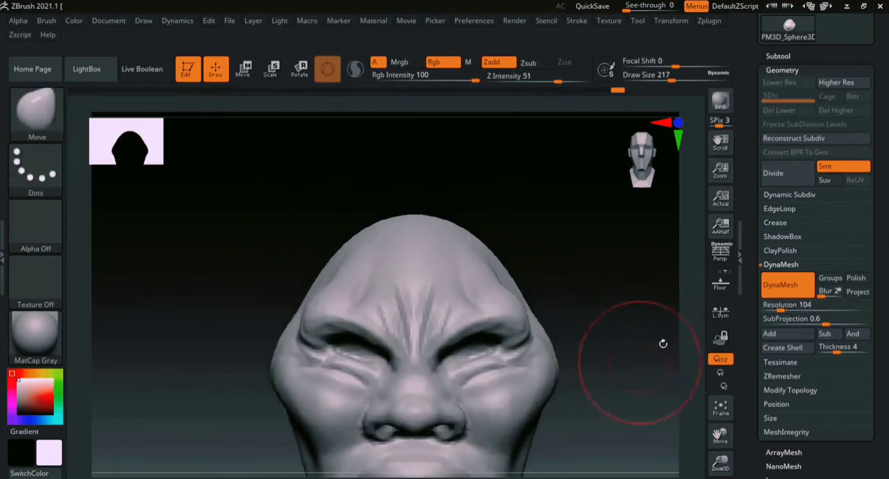
pyautogui.keyDown('ctrl'); pyautogui.moveTo(688, 299); pyautogui.dragTo(700, 393, button='right'); pyautogui.keyUp('ctrl')
pyautogui.keyDown('alt'); pyautogui.moveTo(665, 354); pyautogui.dragTo(658, 393, button='right'); pyautogui.keyUp('alt')
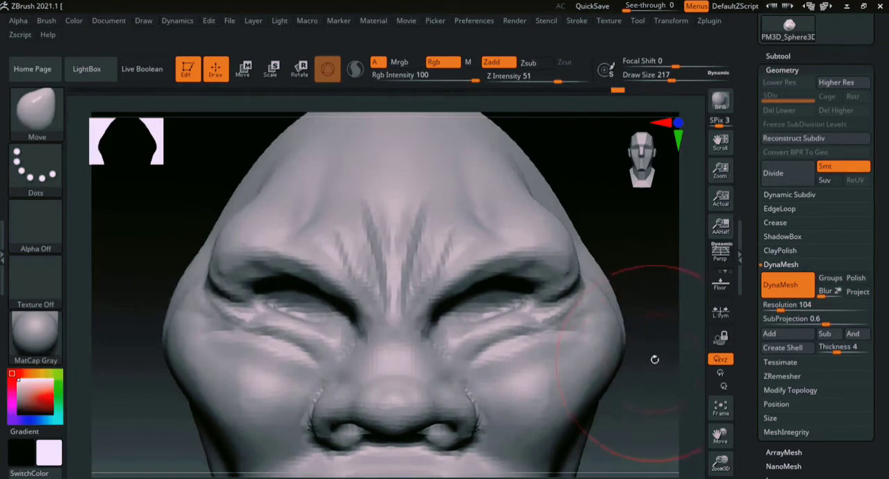
pyautogui.keyDown('alt'); pyautogui.moveTo(657, 301); pyautogui.dragTo(661, 359, button='right'); pyautogui.keyUp('alt')
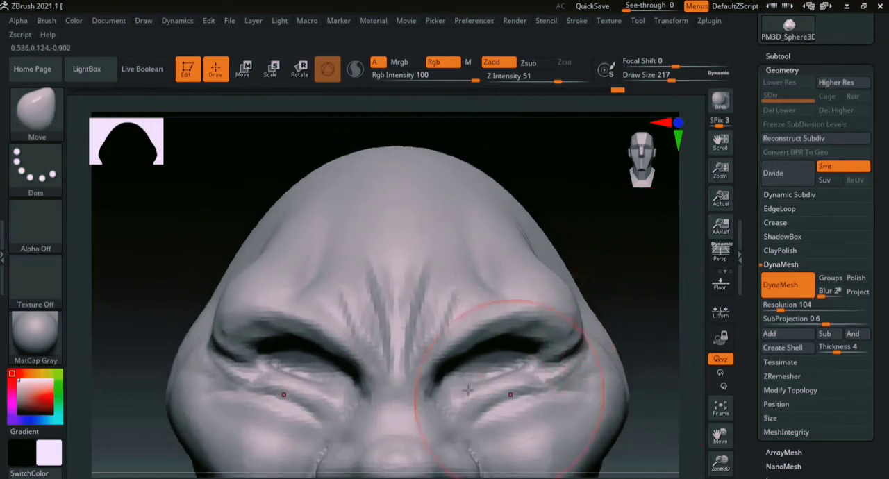
# - Build up the forehead and temple forms above the brows with the ClayBuildup brush at a draw size of 77 and smooth them
pyautogui.keyDown('alt'); pyautogui.moveTo(609, 257); pyautogui.dragTo(512, 317, button='right'); pyautogui.keyUp('alt')
pyautogui.press('b')
pyautogui.press('c')
pyautogui.press('b')
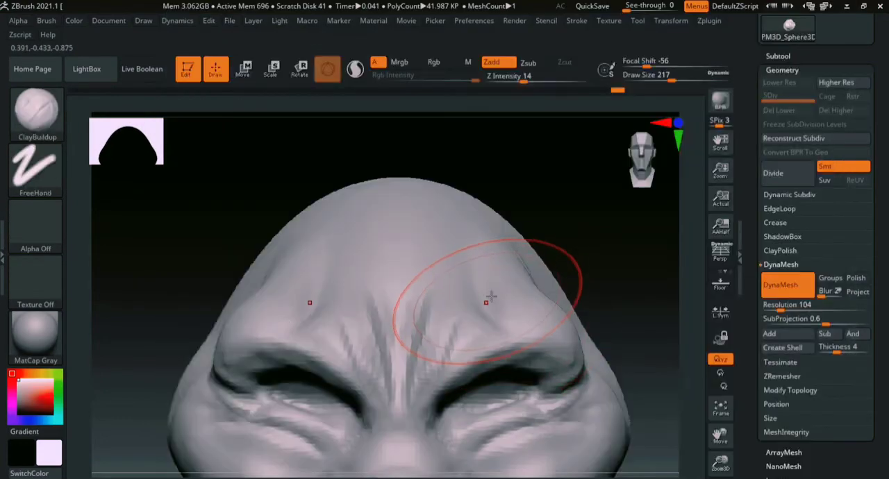
pyautogui.press('s')
pyautogui.moveTo(492, 297); pyautogui.dragTo(475, 297)
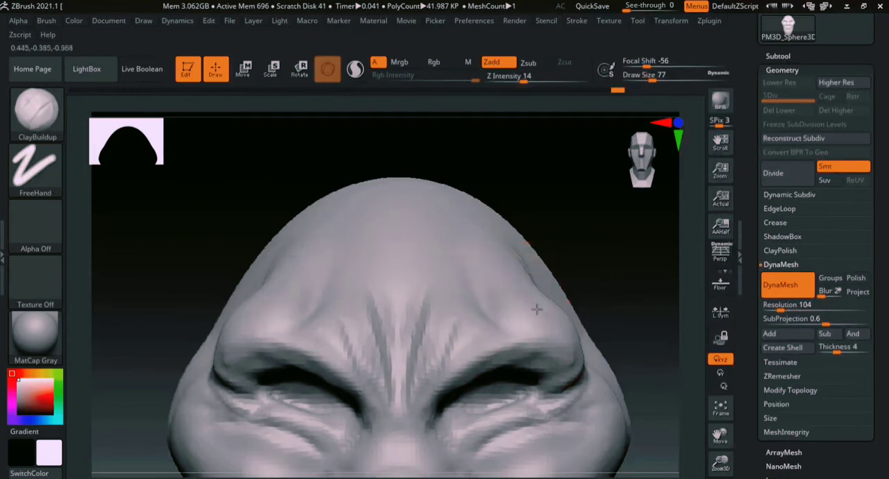
pyautogui.moveTo(649, 256); pyautogui.dragTo(581, 272, button='right')
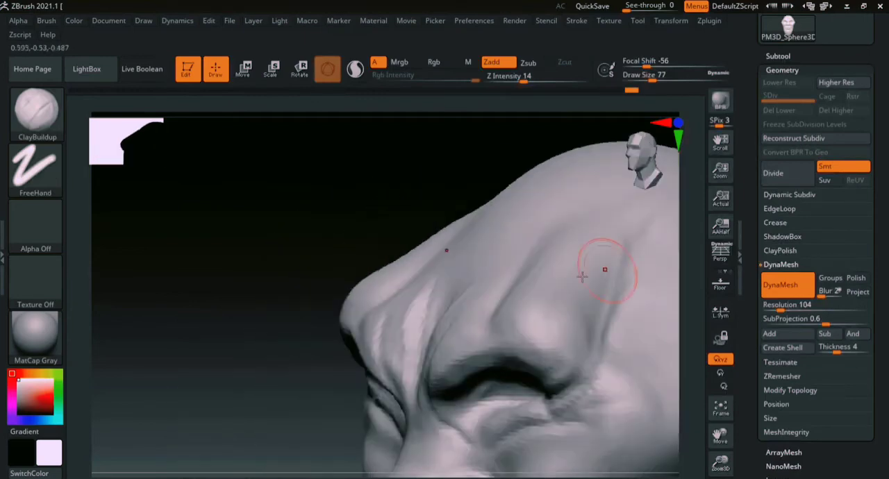
pyautogui.press('shift')
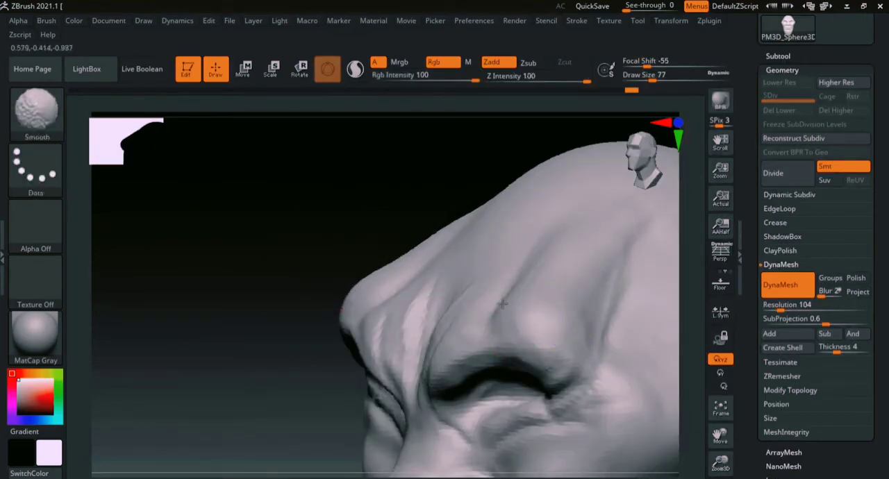
pyautogui.keyDown('shift'); pyautogui.moveTo(652, 213); pyautogui.dragTo(639, 213); pyautogui.keyUp('shift')
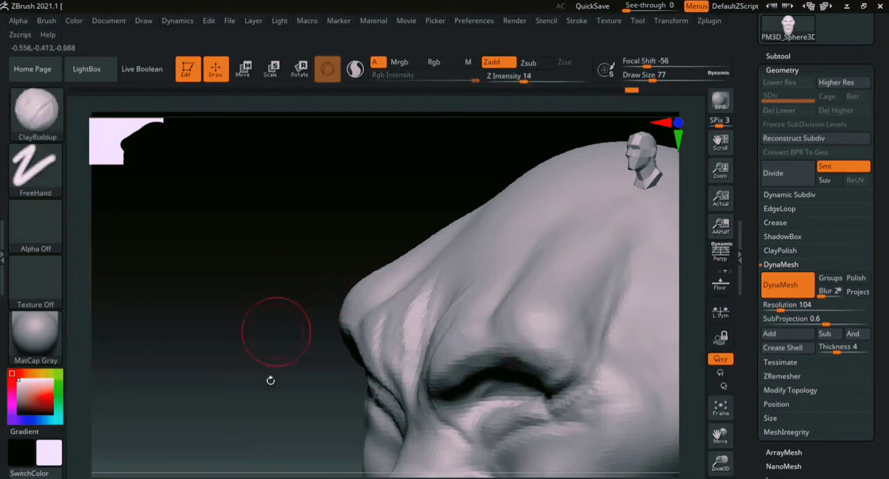
# - Add volume around the nose with the ClayBuildup brush at a draw size of 77
pyautogui.moveTo(270, 377)
pyautogui.mouseDown()
pyautogui.moveTo(221, 315)
pyautogui.moveTo(279, 329)
pyautogui.mouseUp()
pyautogui.keyDown('alt'); pyautogui.moveTo(629, 369); pyautogui.dragTo(633, 307); pyautogui.keyUp('alt')
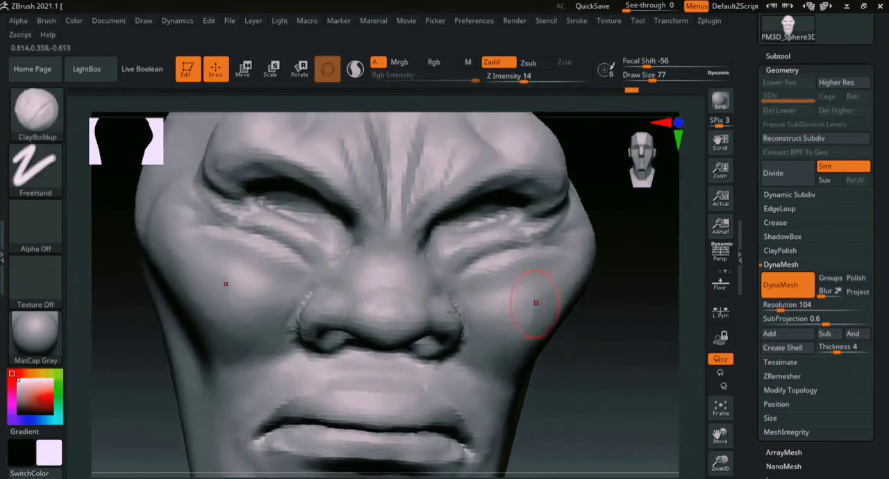
pyautogui.moveTo(375, 321); pyautogui.dragTo(406, 316)
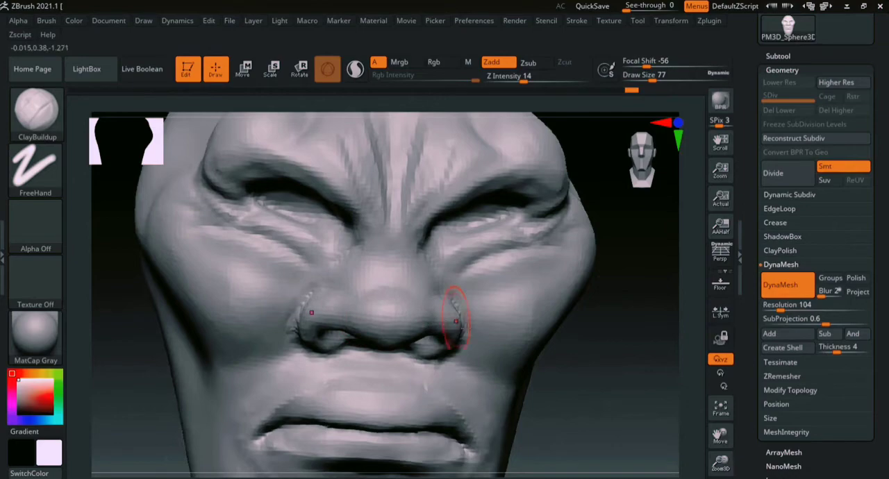
pyautogui.moveTo(656, 327); pyautogui.dragTo(616, 260)
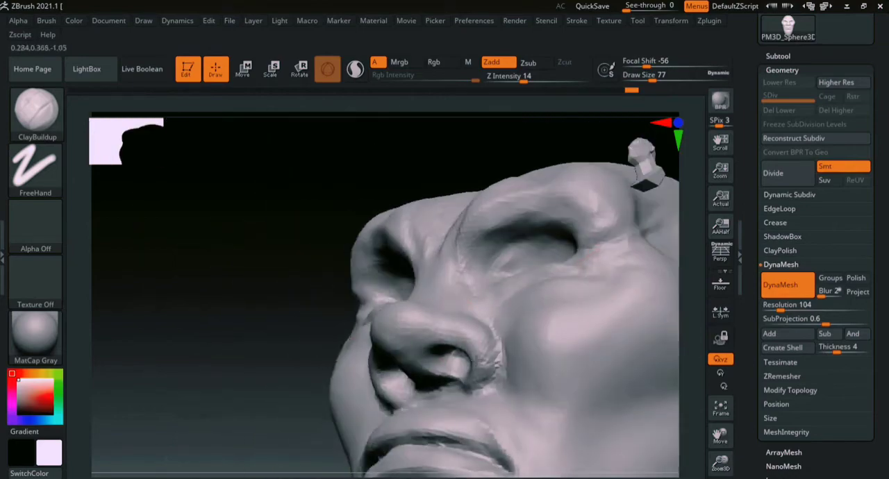
# - Build up the philtrum between the nose and the upper lip with the ClayBuildup brush at a draw size of 39
pyautogui.moveTo(227, 347)
pyautogui.mouseDown()
pyautogui.moveTo(252, 399)
pyautogui.moveTo(306, 402)
pyautogui.mouseUp()
pyautogui.keyDown('alt'); pyautogui.moveTo(639, 355); pyautogui.dragTo(641, 306); pyautogui.keyUp('alt')
pyautogui.keyDown('ctrl'); pyautogui.moveTo(685, 313); pyautogui.dragTo(688, 368, button='right'); pyautogui.keyUp('ctrl')
pyautogui.press('s')
pyautogui.moveTo(452, 345); pyautogui.dragTo(443, 345)
pyautogui.moveTo(393, 367); pyautogui.dragTo(384, 336)
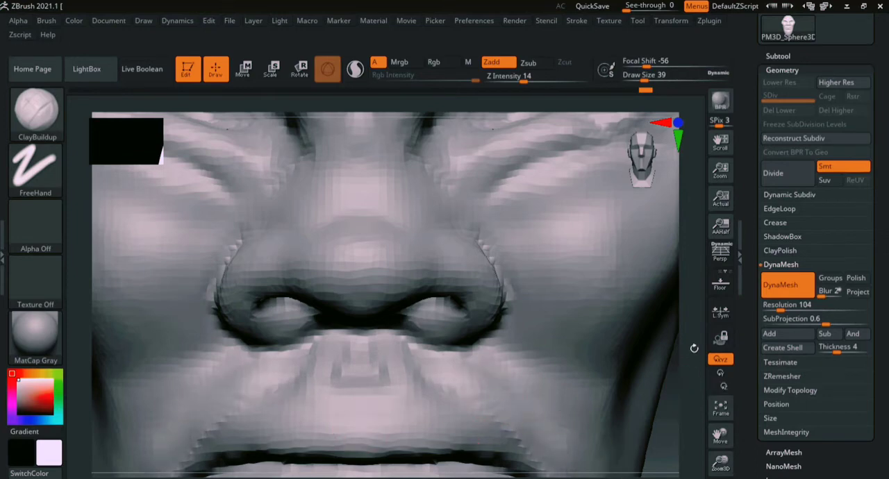
# - Sharpen the lower lip's contour out to the mouth corner with the DamStandard brush at a draw size of 39
pyautogui.keyDown('alt'); pyautogui.moveTo(694, 348); pyautogui.dragTo(691, 241); pyautogui.keyUp('alt')
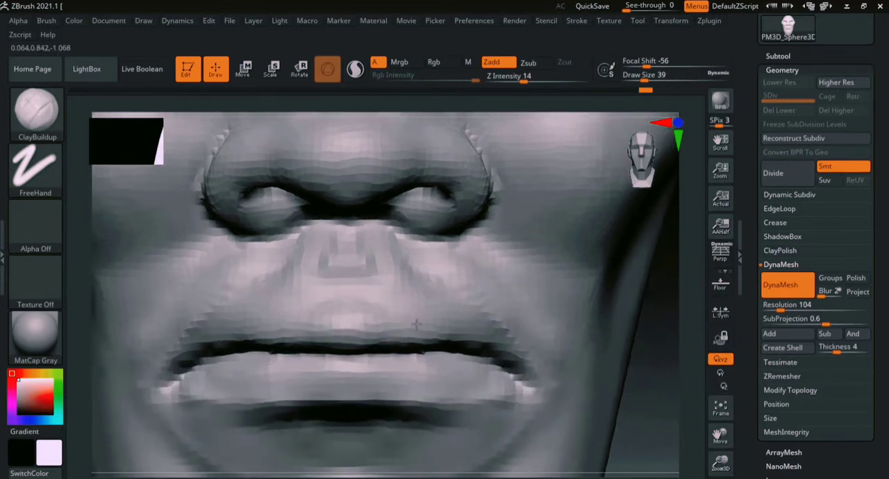
pyautogui.press('b')
pyautogui.press('d')
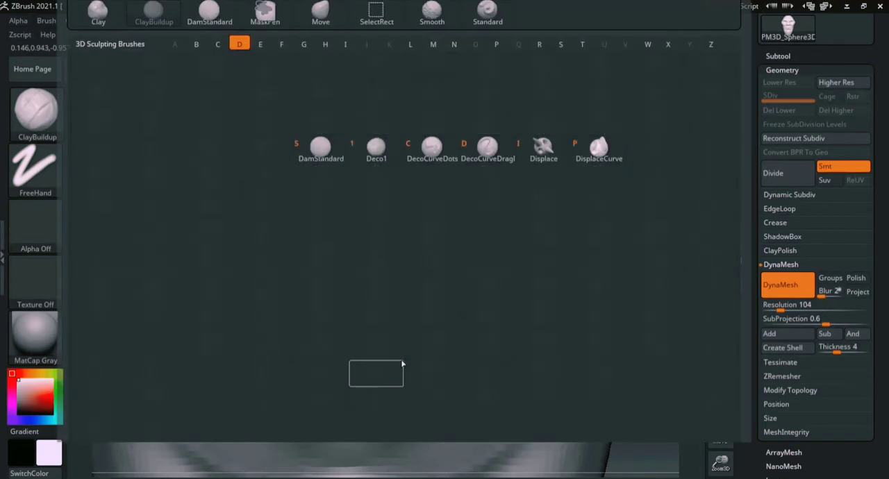
pyautogui.press('s')
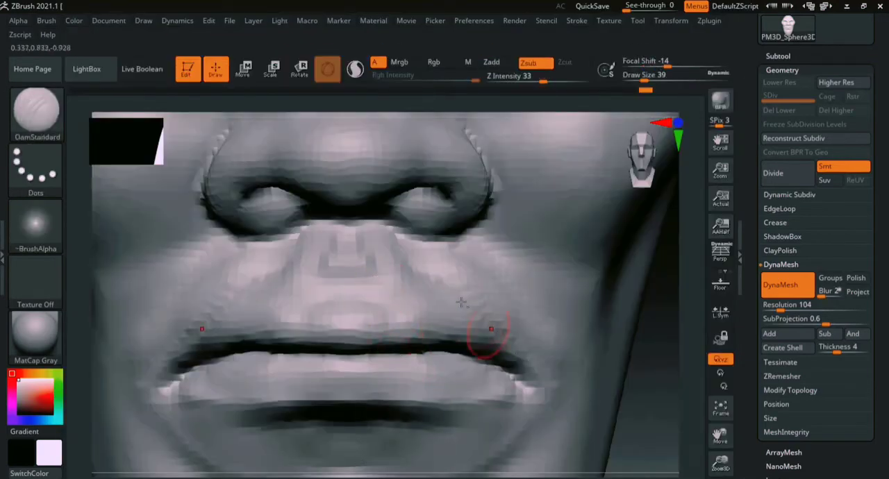
pyautogui.moveTo(346, 392); pyautogui.dragTo(544, 396)
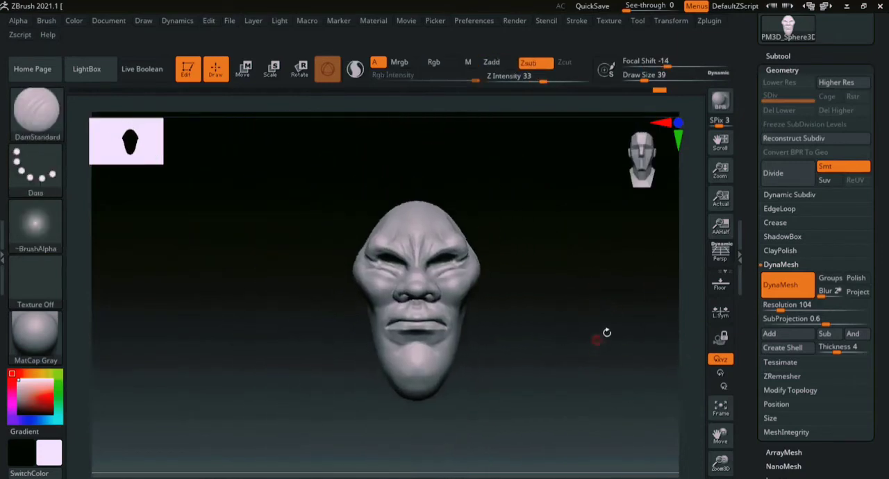
# - Raise the DynaMesh resolution to 152 and remesh the head
pyautogui.moveTo(606, 333); pyautogui.dragTo(614, 305)
pyautogui.click(781, 306)
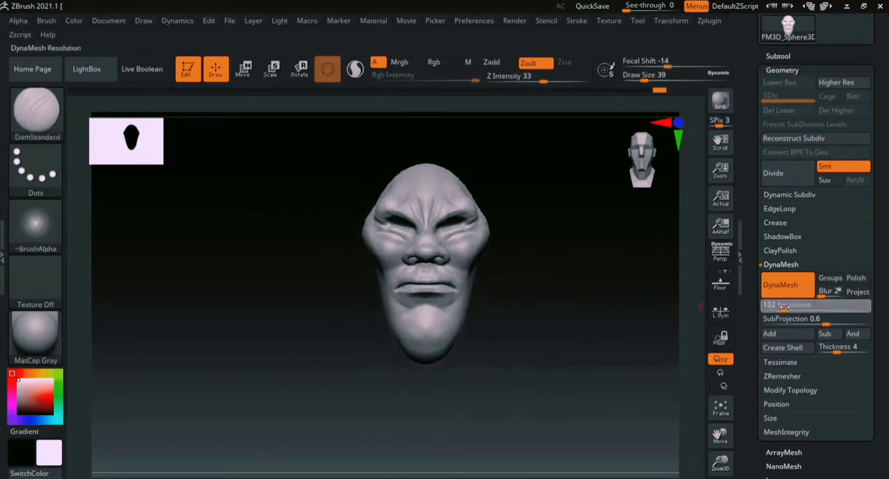
pyautogui.write('152')
pyautogui.press('Return')
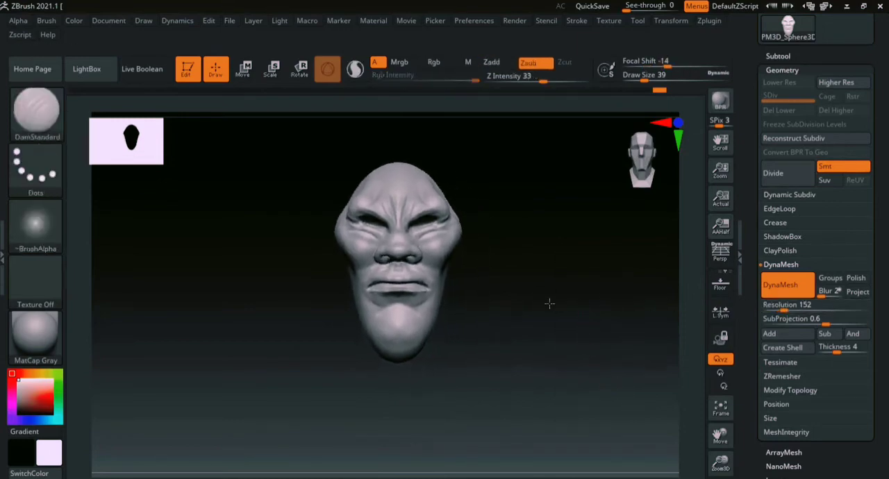
pyautogui.moveTo(549, 303)
pyautogui.keyDown('shift'); pyautogui.mouseDown()
pyautogui.moveTo(685, 266)
pyautogui.moveTo(597, 341)
pyautogui.moveTo(605, 357)
pyautogui.moveTo(616, 343)
pyautogui.mouseUp(); pyautogui.keyUp('shift')
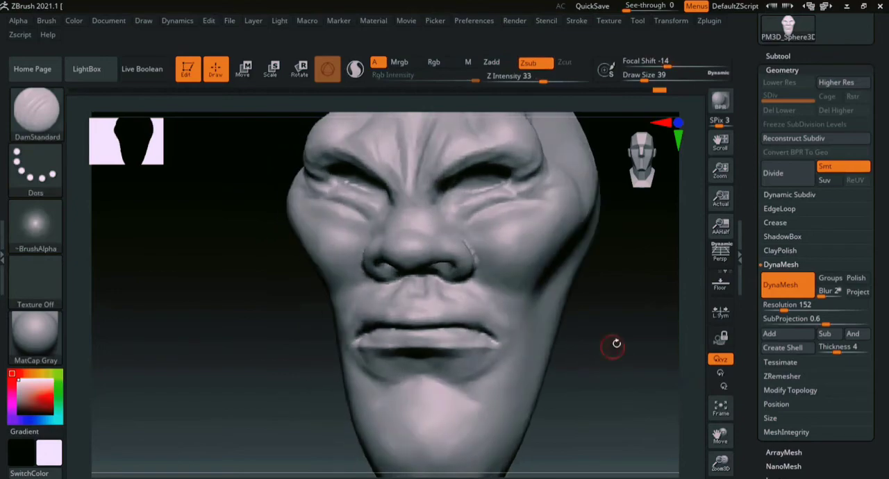
# - Deepen the line between the lips on the remeshed head with the DamStandard brush at a draw size of 39
pyautogui.keyDown('alt'); pyautogui.moveTo(680, 294); pyautogui.dragTo(645, 370); pyautogui.keyUp('alt')
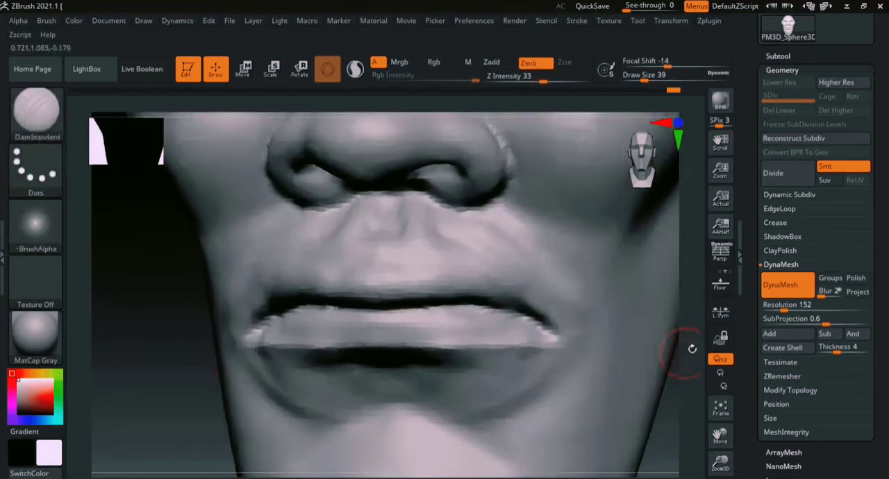
pyautogui.moveTo(692, 348); pyautogui.dragTo(699, 290)
pyautogui.moveTo(503, 233); pyautogui.dragTo(452, 220)
pyautogui.moveTo(381, 232)
pyautogui.mouseDown()
pyautogui.moveTo(508, 245)
pyautogui.moveTo(556, 270)
pyautogui.mouseUp()
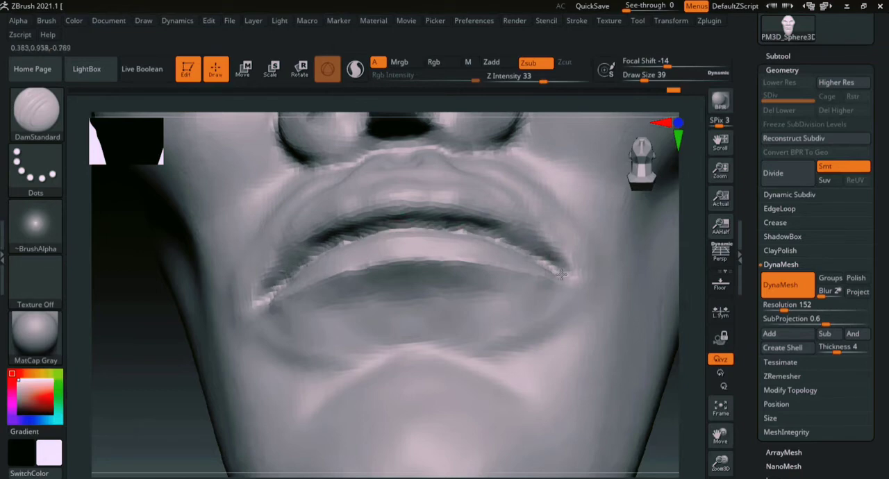
pyautogui.moveTo(706, 262); pyautogui.dragTo(568, 265)
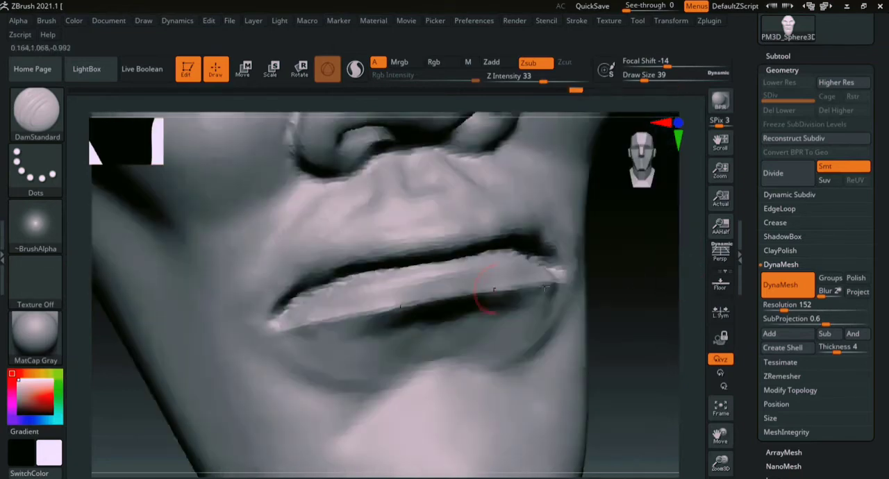
# - Carve the mouth corners and define the upper lip's edge with the DamStandard brush at a draw size of 39
pyautogui.moveTo(656, 253); pyautogui.dragTo(606, 211)
pyautogui.moveTo(267, 282); pyautogui.dragTo(254, 288)
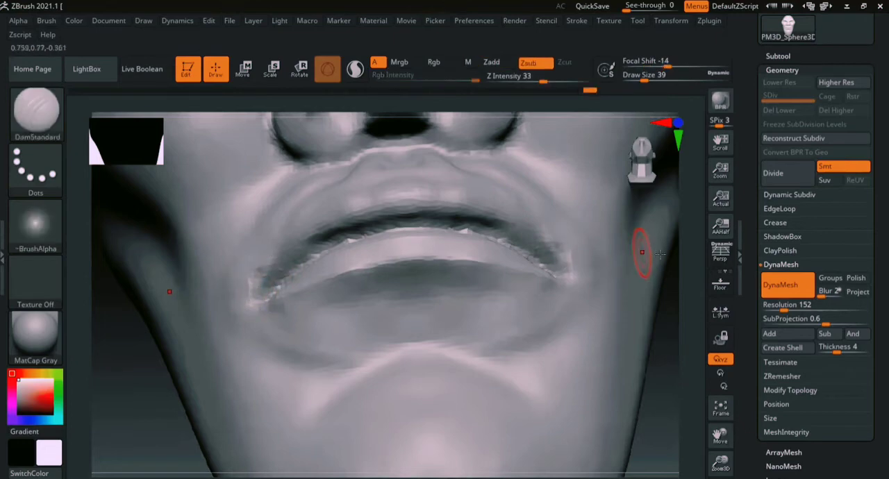
pyautogui.moveTo(658, 255); pyautogui.dragTo(597, 243)
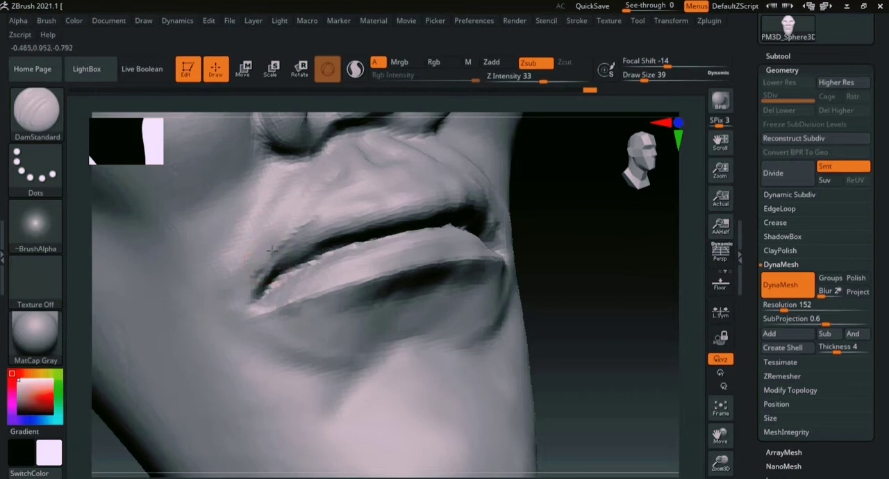
pyautogui.moveTo(562, 218); pyautogui.dragTo(405, 240)
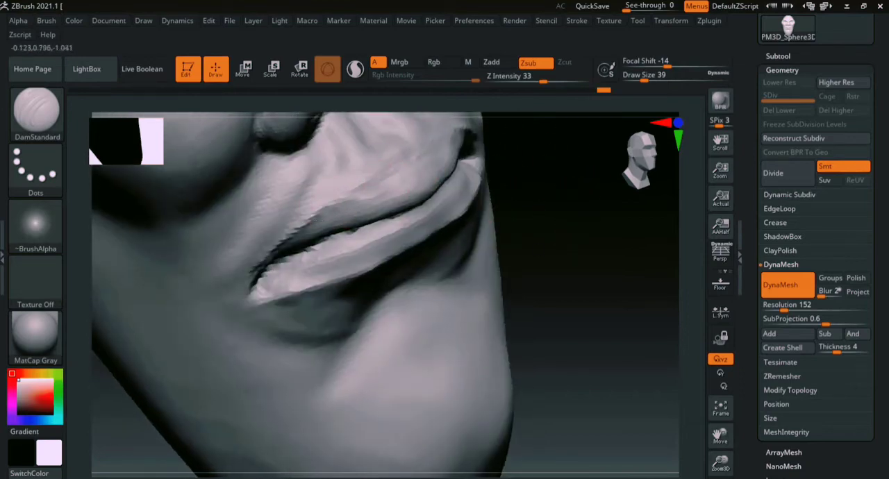
# - Carve shallow creases along the lower lip toward the mouth corner with the DamStandard brush at a draw size of 39
pyautogui.moveTo(431, 226); pyautogui.dragTo(328, 275)
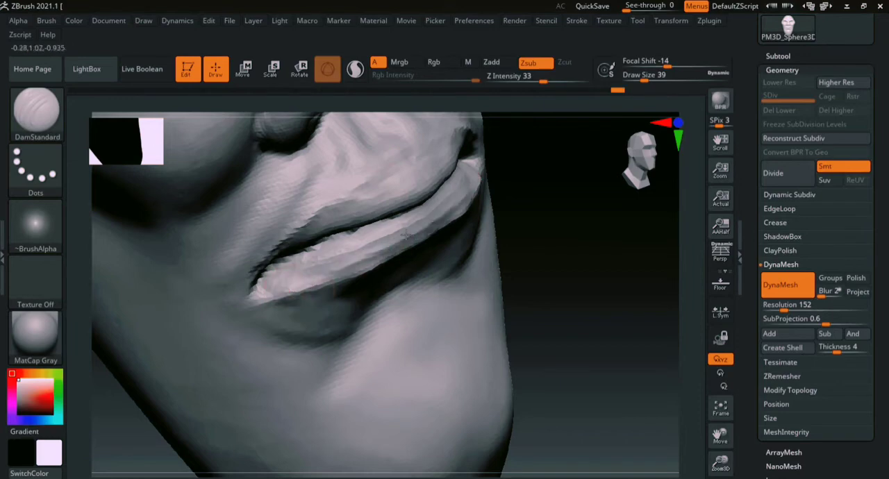
pyautogui.moveTo(465, 188); pyautogui.dragTo(334, 273)
pyautogui.keyDown('ctrl'); pyautogui.moveTo(693, 316); pyautogui.dragTo(609, 255, button='right'); pyautogui.keyUp('ctrl')
pyautogui.moveTo(608, 255)
pyautogui.mouseDown()
pyautogui.moveTo(577, 308)
pyautogui.moveTo(591, 323)
pyautogui.mouseUp()
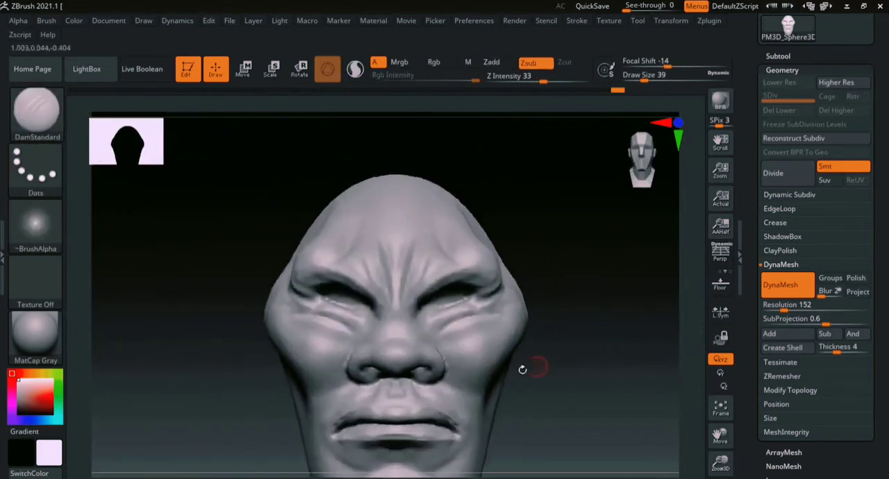
# - Sharpen the upper eyelid edge and the wrinkles at the outer eye corner with the DamStandard brush at a draw size of 39
pyautogui.moveTo(522, 370)
pyautogui.mouseDown()
pyautogui.moveTo(576, 404)
pyautogui.moveTo(597, 375)
pyautogui.moveTo(449, 279)
pyautogui.moveTo(577, 347)
pyautogui.moveTo(225, 259)
pyautogui.mouseUp()
pyautogui.moveTo(585, 207)
pyautogui.keyDown('alt'); pyautogui.mouseDown()
pyautogui.moveTo(688, 250)
pyautogui.moveTo(708, 324)
pyautogui.moveTo(659, 343)
pyautogui.moveTo(559, 452)
pyautogui.mouseUp(); pyautogui.keyUp('alt')
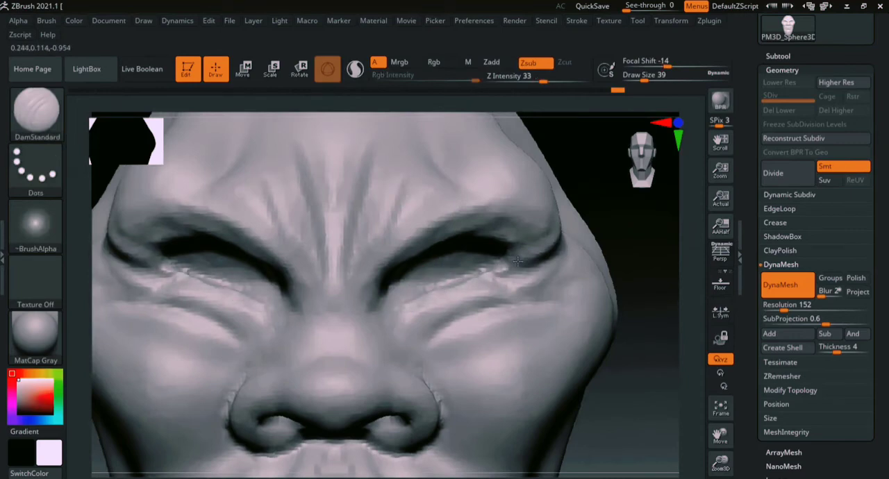
pyautogui.moveTo(668, 264); pyautogui.dragTo(514, 207)
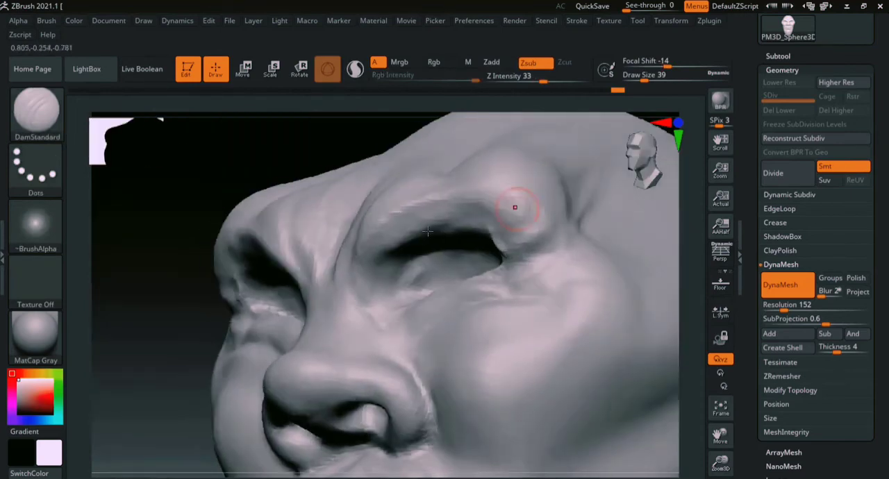
pyautogui.moveTo(438, 225)
pyautogui.mouseDown()
pyautogui.moveTo(488, 238)
pyautogui.moveTo(516, 259)
pyautogui.mouseUp()
pyautogui.moveTo(179, 335); pyautogui.dragTo(278, 330)
pyautogui.moveTo(489, 261)
pyautogui.mouseDown()
pyautogui.moveTo(551, 241)
pyautogui.moveTo(548, 262)
pyautogui.mouseUp()
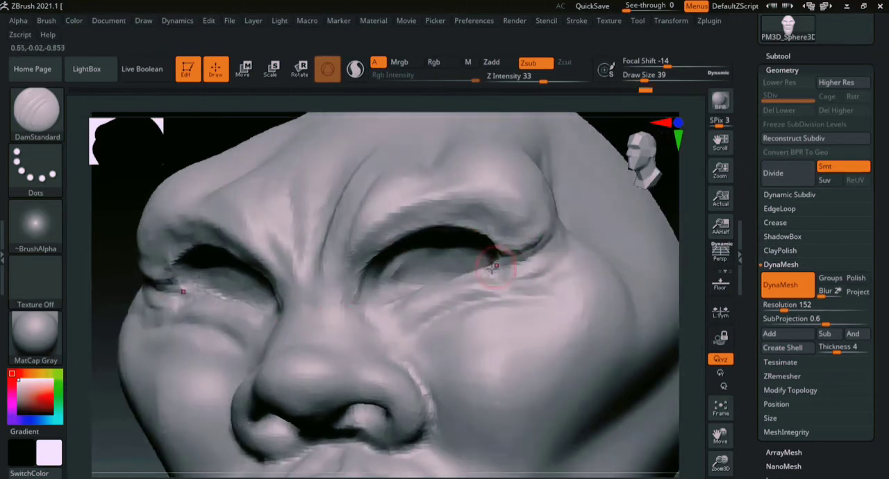
pyautogui.moveTo(697, 245); pyautogui.dragTo(733, 256)
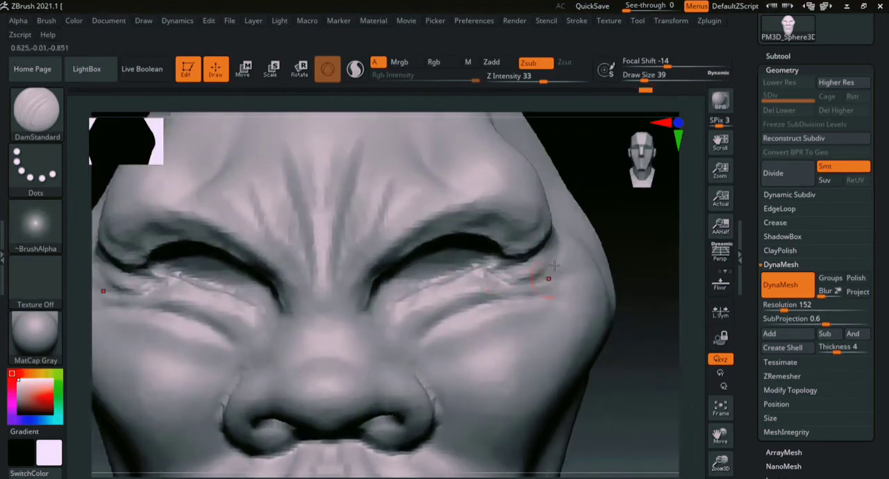
# - Smooth the skin above the upper lip beside the philtrum at a draw size of 39
pyautogui.keyDown('ctrl'); pyautogui.moveTo(692, 345); pyautogui.dragTo(673, 201, button='right'); pyautogui.keyUp('ctrl')
pyautogui.moveTo(601, 321)
pyautogui.mouseDown()
pyautogui.moveTo(558, 285)
pyautogui.moveTo(490, 284)
pyautogui.moveTo(371, 367)
pyautogui.moveTo(329, 314)
pyautogui.mouseUp()
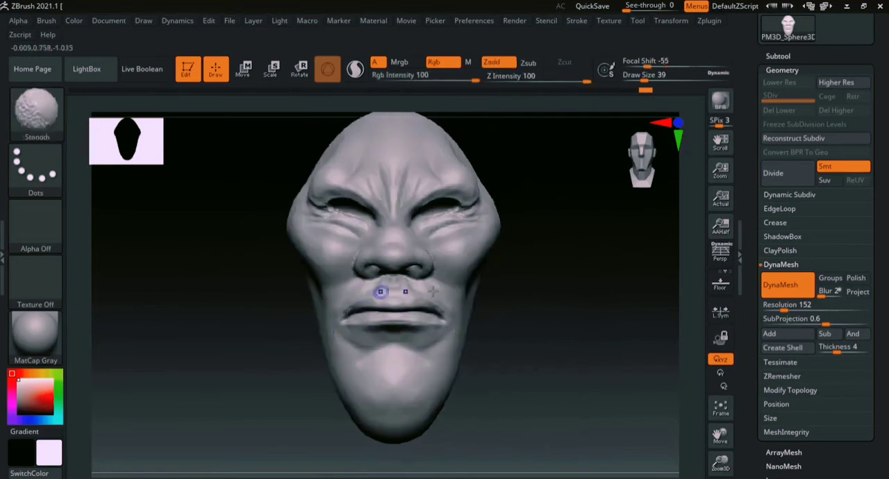
pyautogui.keyDown('alt'); pyautogui.moveTo(595, 275); pyautogui.dragTo(590, 206); pyautogui.keyUp('alt')
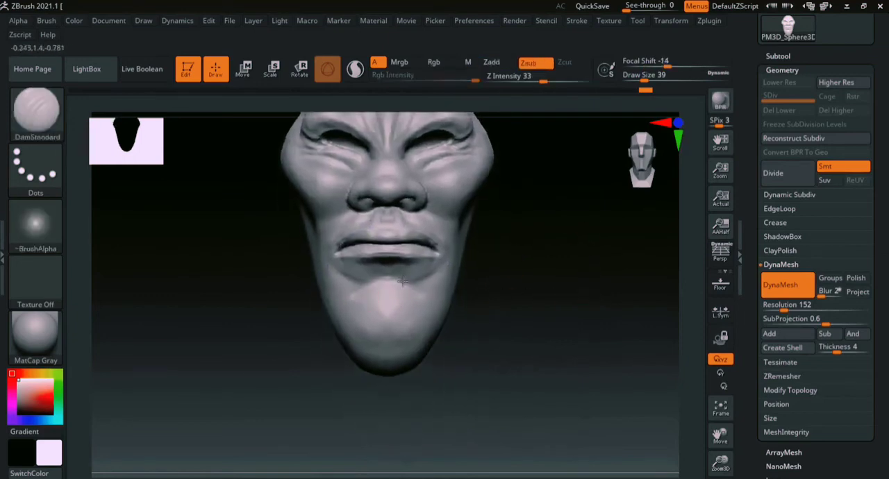
pyautogui.moveTo(516, 315); pyautogui.dragTo(597, 349)
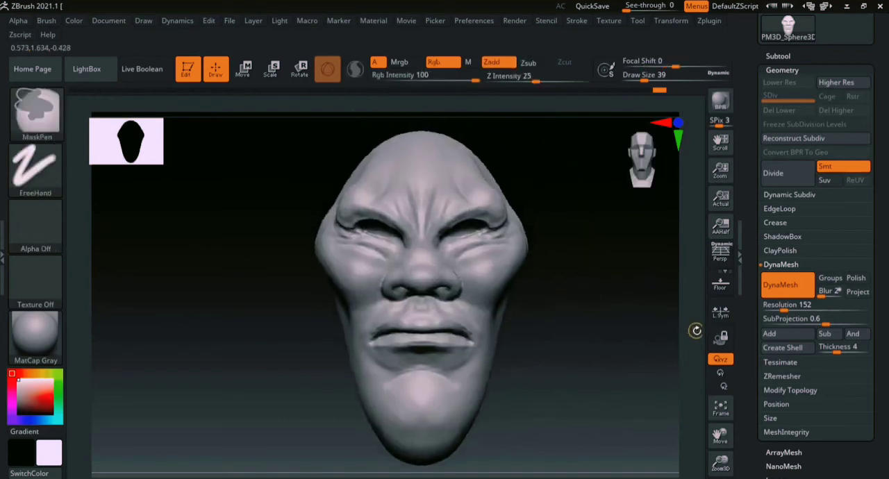
pyautogui.keyDown('alt'); pyautogui.moveTo(694, 329); pyautogui.dragTo(329, 307); pyautogui.keyUp('alt')
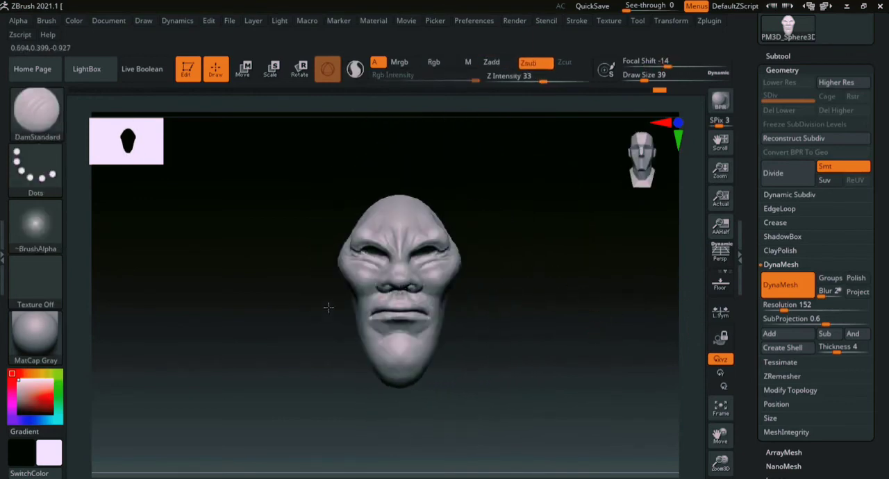
# - Raise the DynaMesh resolution to 184 and remesh the head
pyautogui.click(779, 305)
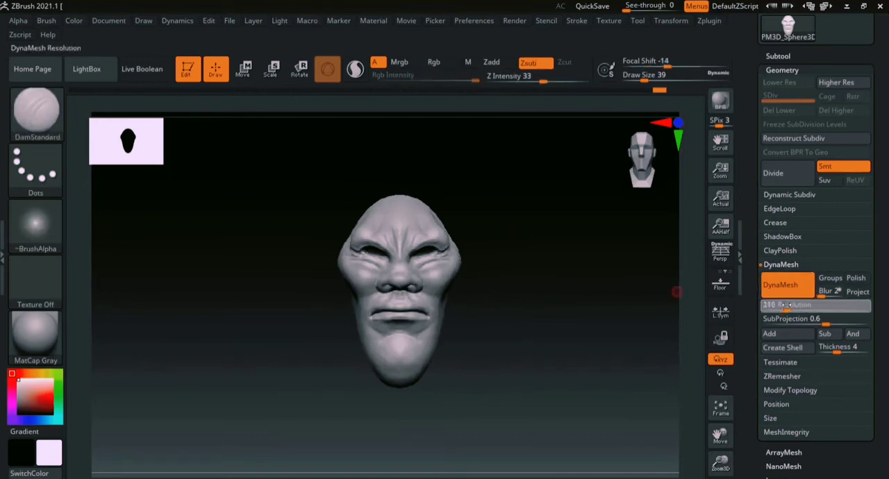
pyautogui.write('184')
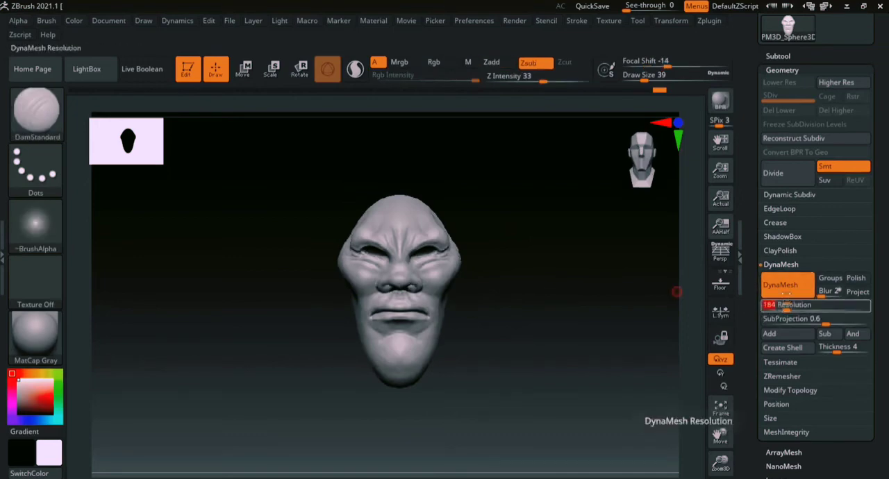
pyautogui.keyDown('ctrl'); pyautogui.moveTo(573, 222); pyautogui.dragTo(688, 417); pyautogui.keyUp('ctrl')
# - Carve parallel vertical grooves down the chin with the DamStandard brush at a draw size of 41
pyautogui.moveTo(685, 342)
pyautogui.keyDown('ctrl'); pyautogui.mouseDown(button='right')
pyautogui.moveTo(705, 373)
pyautogui.moveTo(646, 372)
pyautogui.moveTo(572, 265)
pyautogui.mouseUp(button='right'); pyautogui.keyUp('ctrl')
pyautogui.press('b')
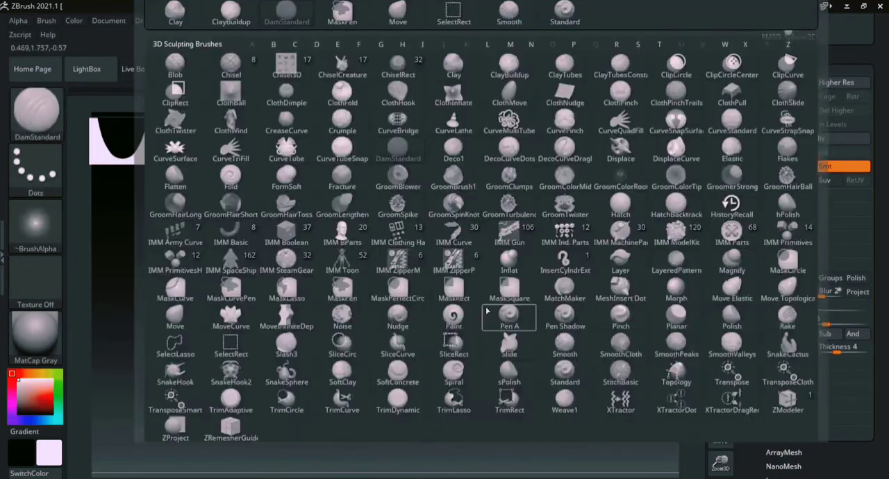
pyautogui.press('d')
pyautogui.press('s')
pyautogui.press('s')
pyautogui.moveTo(499, 298); pyautogui.dragTo(490, 299)
pyautogui.moveTo(383, 208); pyautogui.dragTo(387, 421)
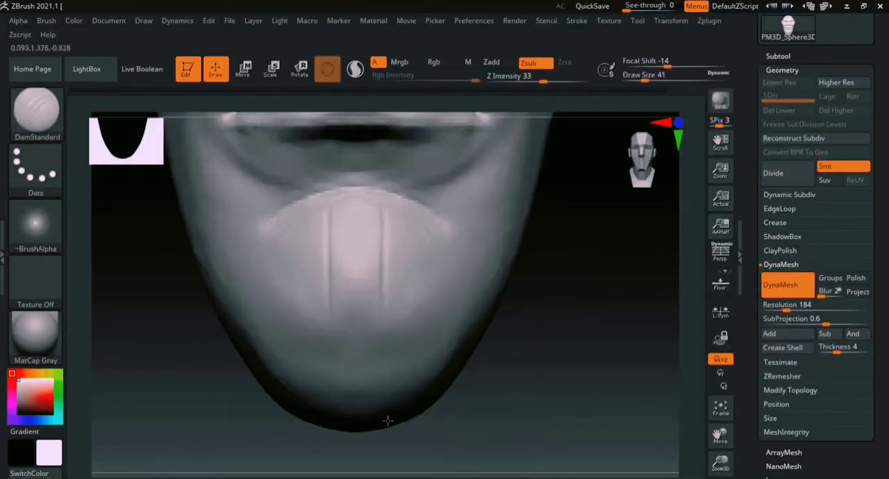
pyautogui.moveTo(414, 210); pyautogui.dragTo(414, 375)
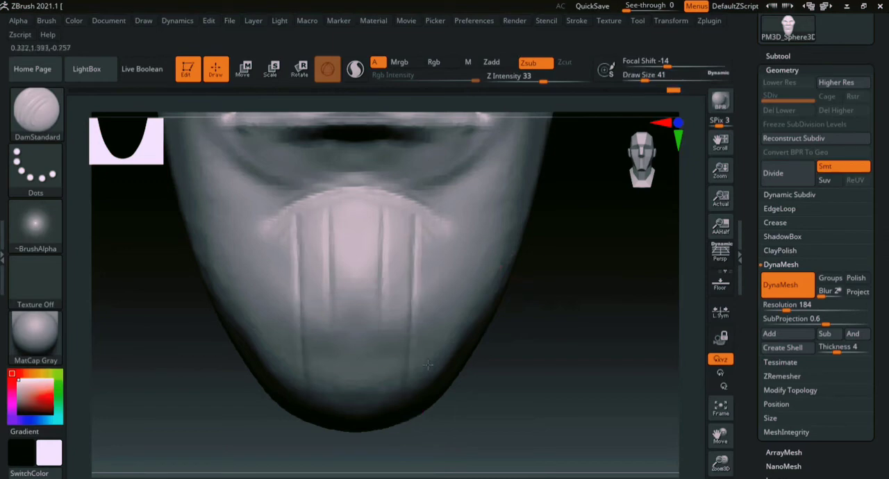
pyautogui.moveTo(441, 219); pyautogui.dragTo(428, 429)
pyautogui.moveTo(469, 239); pyautogui.dragTo(454, 352)
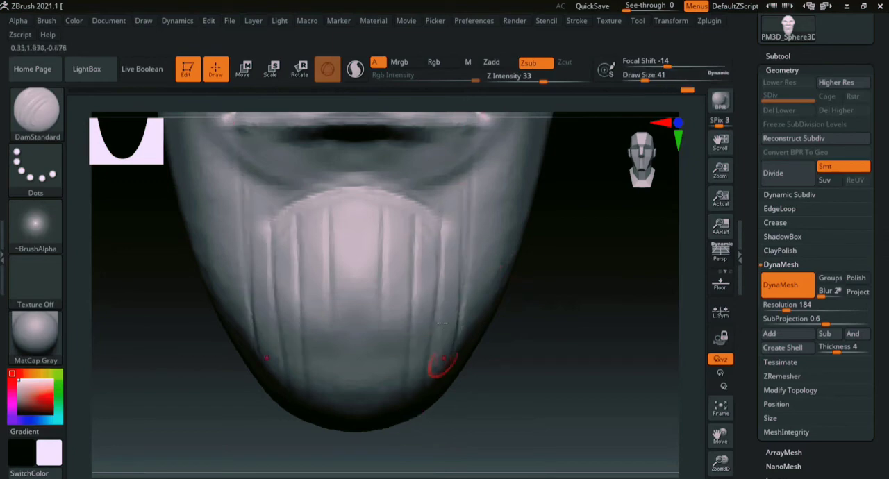
# - Add more vertical grooves along the sides of the jaw below the mouth corners at a draw size of 41
pyautogui.moveTo(549, 305)
pyautogui.keyDown('alt'); pyautogui.mouseDown()
pyautogui.moveTo(551, 351)
pyautogui.moveTo(525, 402)
pyautogui.mouseUp(); pyautogui.keyUp('alt')
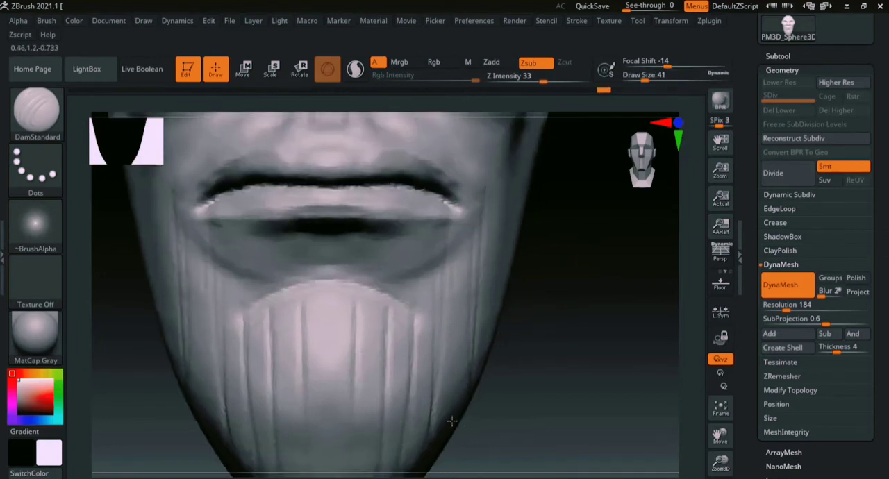
pyautogui.keyDown('alt'); pyautogui.moveTo(680, 373); pyautogui.dragTo(630, 284); pyautogui.keyUp('alt')
pyautogui.moveTo(566, 282)
pyautogui.keyDown('alt'); pyautogui.mouseDown()
pyautogui.moveTo(553, 333)
pyautogui.moveTo(497, 318)
pyautogui.mouseUp(); pyautogui.keyUp('alt')
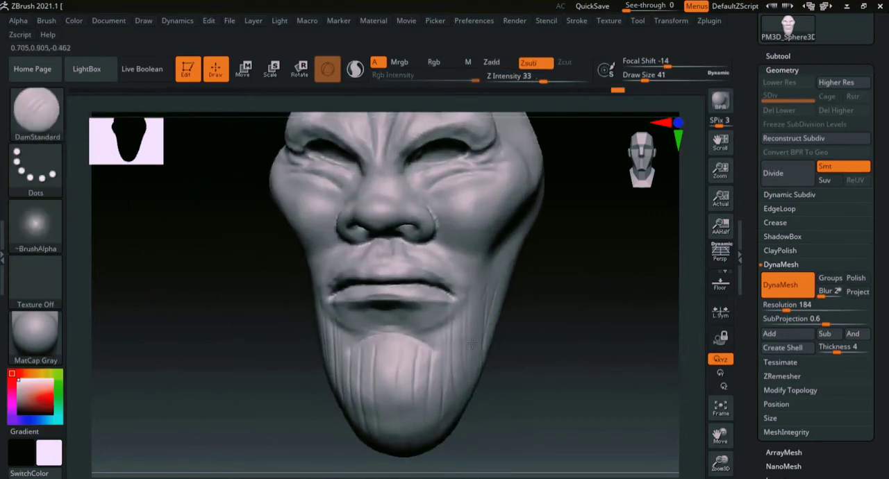
# - Soften the grooves on the chin and jaw sides with the Smooth brush at a draw size of 97
pyautogui.press('ctrl')
pyautogui.press('shift')
pyautogui.press('s')
pyautogui.moveTo(477, 309); pyautogui.dragTo(489, 310)
pyautogui.press('shift')
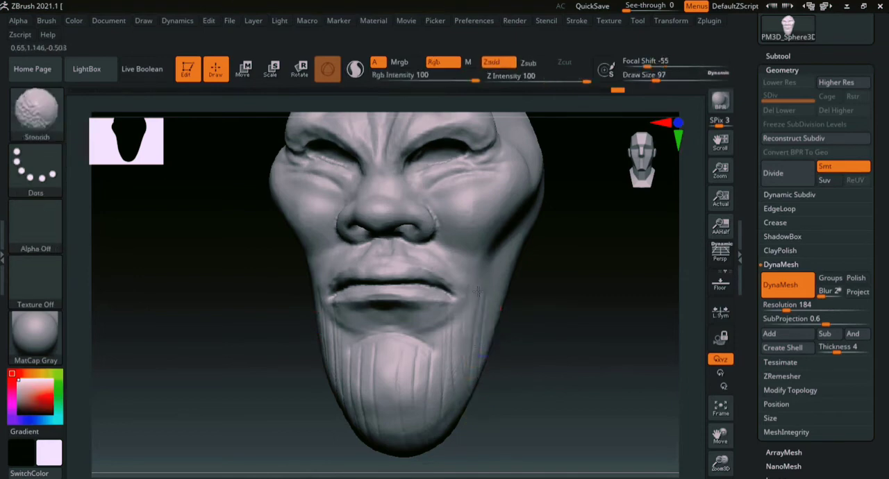
pyautogui.moveTo(509, 396); pyautogui.dragTo(548, 329)
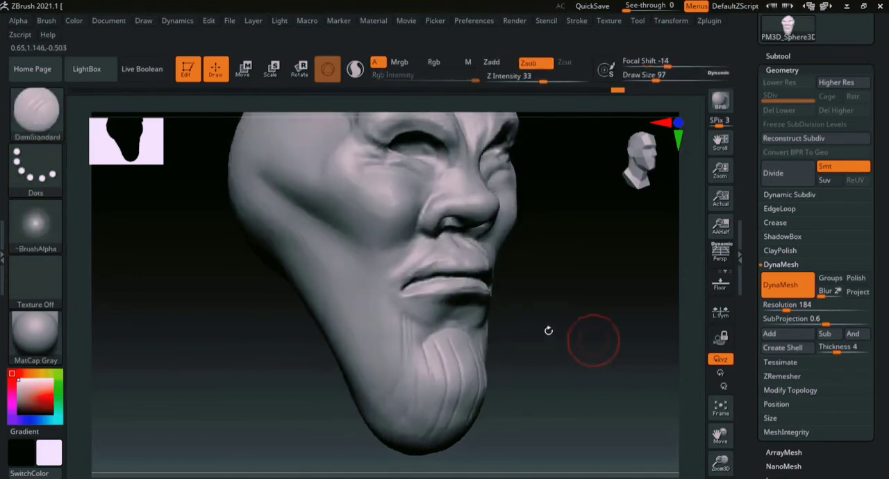
# - Sharpen the frown wrinkles between the eyebrows with the DamStandard brush at a draw size of 44
pyautogui.moveTo(536, 298)
pyautogui.mouseDown()
pyautogui.moveTo(589, 298)
pyautogui.moveTo(561, 298)
pyautogui.mouseUp()
pyautogui.moveTo(562, 296); pyautogui.dragTo(568, 294, button='right')
pyautogui.keyDown('ctrl'); pyautogui.moveTo(683, 271); pyautogui.dragTo(595, 467, button='right'); pyautogui.keyUp('ctrl')
pyautogui.press('b')
pyautogui.press('d')
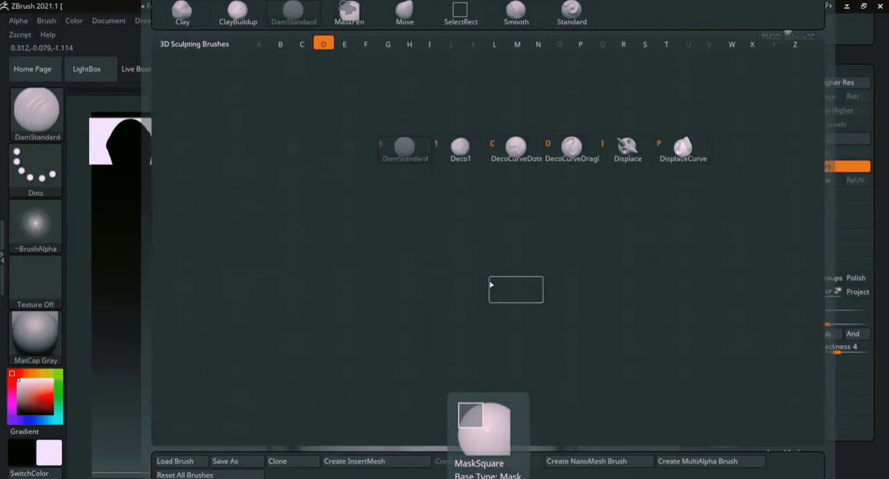
pyautogui.press('s')
pyautogui.press('s')
pyautogui.click(458, 280)
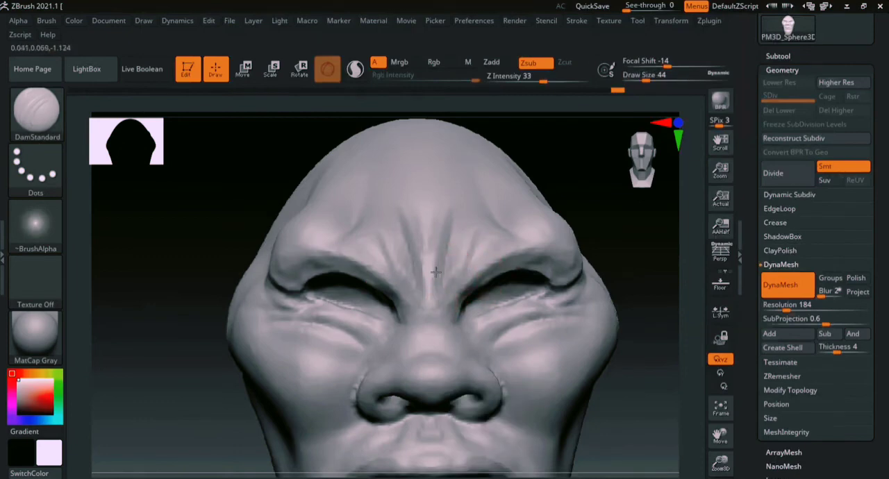
pyautogui.moveTo(641, 211); pyautogui.dragTo(530, 235, button='right')
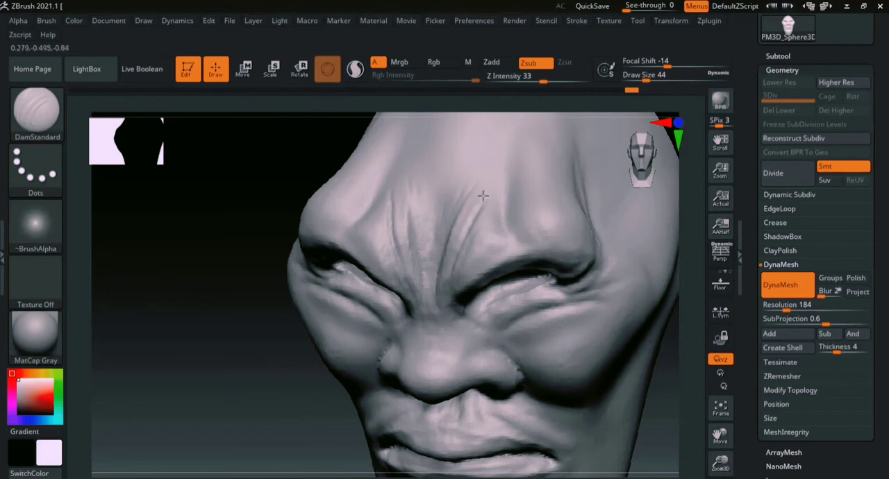
# - Compare the head with perspective distortion switched on and off
pyautogui.click(718, 256)
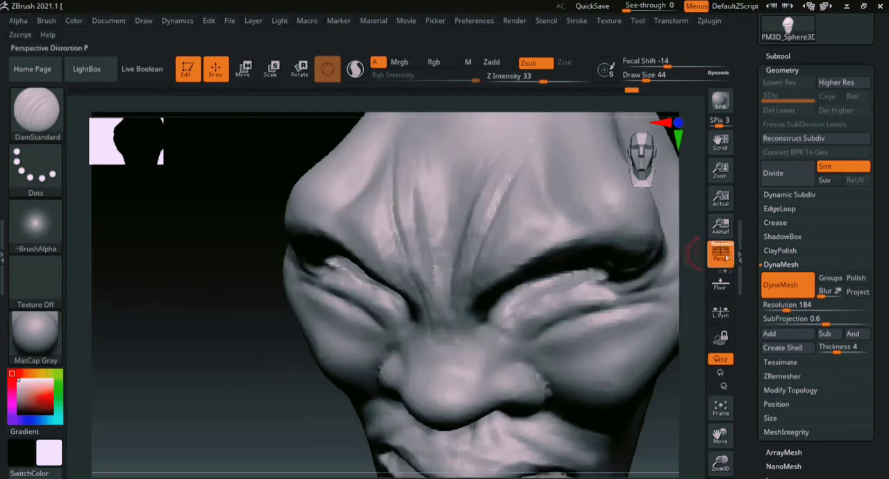
pyautogui.click(718, 257)
pyautogui.click(723, 258)
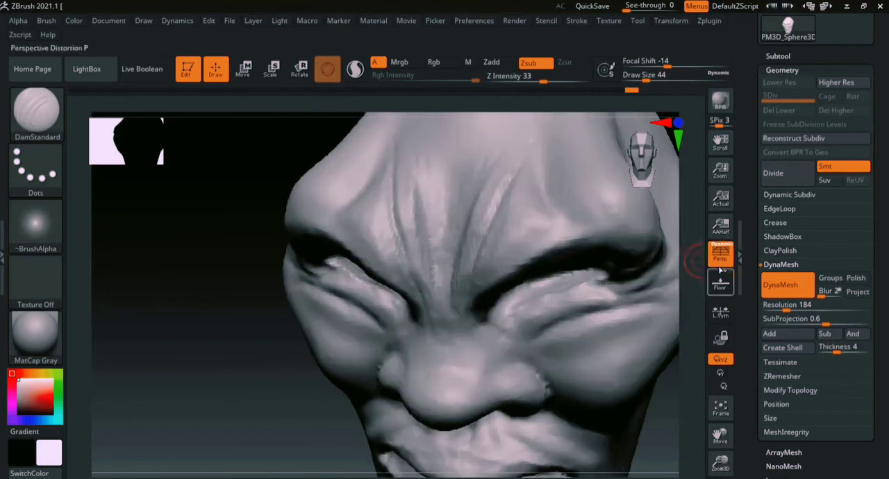
pyautogui.moveTo(684, 349)
pyautogui.keyDown('ctrl'); pyautogui.mouseDown(button='right')
pyautogui.moveTo(669, 240)
pyautogui.moveTo(565, 333)
pyautogui.moveTo(588, 313)
pyautogui.moveTo(566, 295)
pyautogui.mouseUp(button='right'); pyautogui.keyUp('ctrl')
pyautogui.moveTo(602, 302)
pyautogui.keyDown('alt'); pyautogui.mouseDown(button='right')
pyautogui.moveTo(599, 244)
pyautogui.moveTo(631, 273)
pyautogui.mouseUp(button='right'); pyautogui.keyUp('alt')
# - Carve and smooth the folds running from the brow up the forehead at a draw size of 44
pyautogui.moveTo(683, 261)
pyautogui.keyDown('ctrl'); pyautogui.mouseDown(button='right')
pyautogui.moveTo(710, 294)
pyautogui.moveTo(700, 379)
pyautogui.mouseUp(button='right'); pyautogui.keyUp('ctrl')
pyautogui.moveTo(670, 326)
pyautogui.keyDown('alt'); pyautogui.mouseDown(button='right')
pyautogui.moveTo(642, 402)
pyautogui.moveTo(611, 325)
pyautogui.mouseUp(button='right'); pyautogui.keyUp('alt')
pyautogui.keyDown('shift'); pyautogui.moveTo(329, 340); pyautogui.dragTo(341, 264); pyautogui.keyUp('shift')
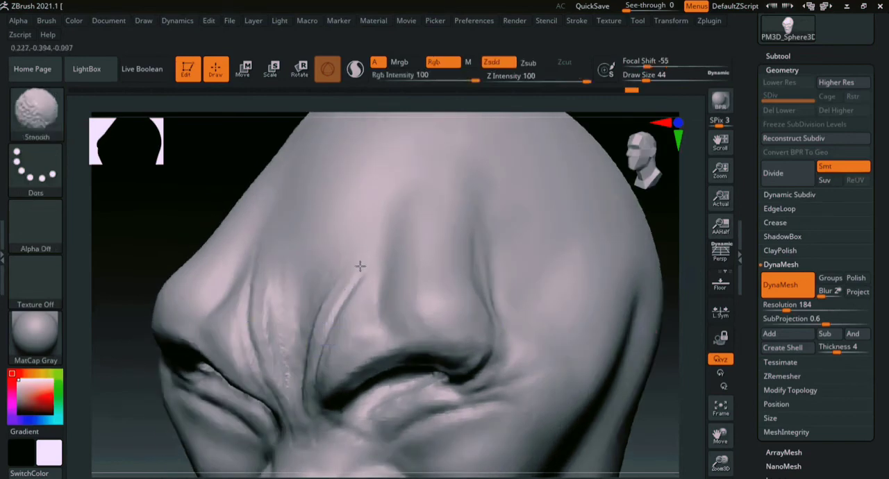
pyautogui.moveTo(369, 345)
pyautogui.keyDown('shift'); pyautogui.mouseDown()
pyautogui.moveTo(357, 267)
pyautogui.moveTo(398, 204)
pyautogui.mouseUp(); pyautogui.keyUp('shift')
pyautogui.keyDown('shift'); pyautogui.moveTo(416, 162); pyautogui.dragTo(407, 185); pyautogui.keyUp('shift')
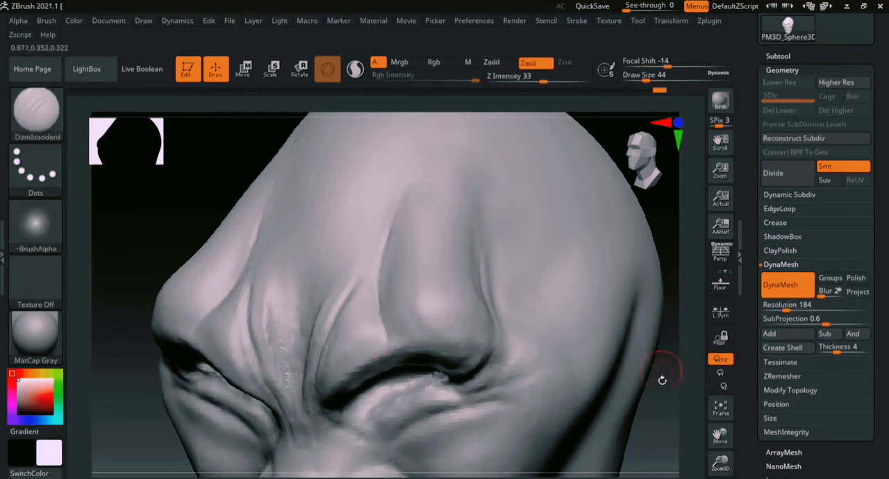
# - Fade the vertical chin grooves with the Smooth brush at a draw size of 172
pyautogui.moveTo(662, 377)
pyautogui.keyDown('shift'); pyautogui.mouseDown(button='right')
pyautogui.moveTo(690, 377)
pyautogui.moveTo(514, 322)
pyautogui.mouseUp(button='right'); pyautogui.keyUp('shift')
pyautogui.keyDown('shift'); pyautogui.moveTo(347, 398); pyautogui.dragTo(320, 382); pyautogui.keyUp('shift')
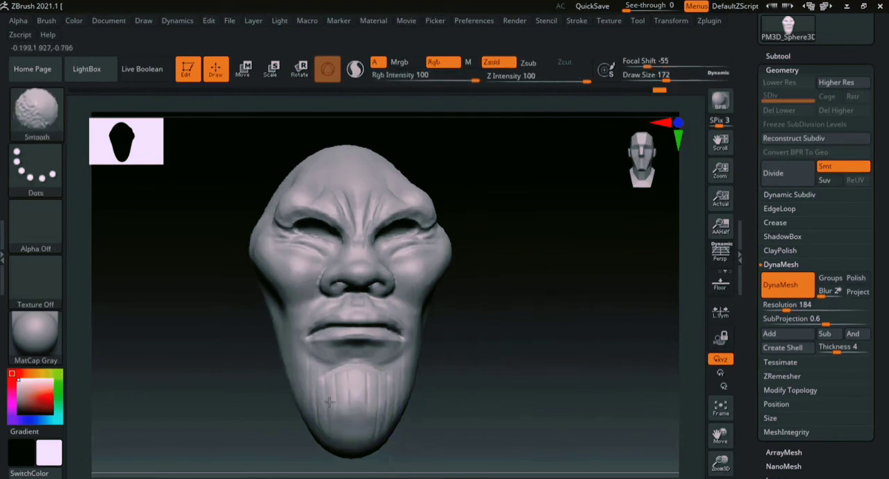
# - Sharpen the crease between the outer brow and the temple with the DamStandard brush
pyautogui.moveTo(482, 357)
pyautogui.mouseDown(button='right')
pyautogui.moveTo(541, 317)
pyautogui.moveTo(502, 294)
pyautogui.mouseUp(button='right')
pyautogui.press('b')
pyautogui.press('d')
pyautogui.press('s')
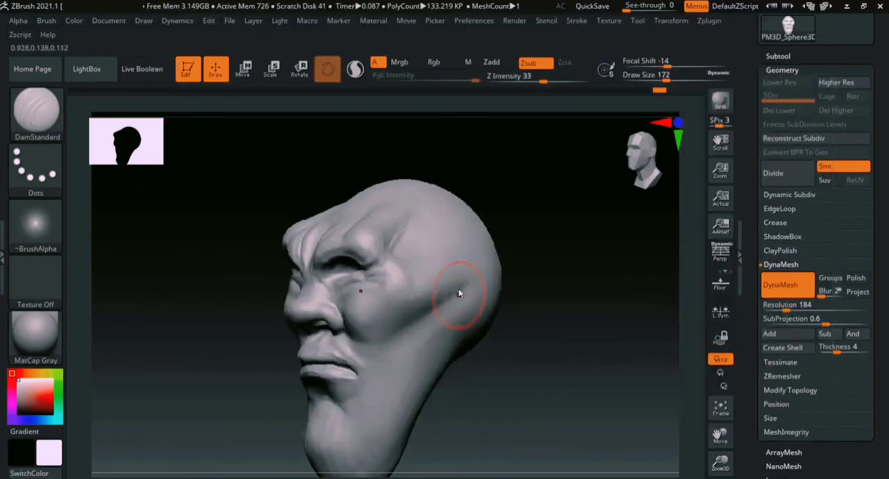
pyautogui.press('s')
pyautogui.moveTo(689, 191)
pyautogui.keyDown('shift'); pyautogui.mouseDown()
pyautogui.moveTo(695, 250)
pyautogui.moveTo(671, 284)
pyautogui.moveTo(576, 366)
pyautogui.moveTo(597, 348)
pyautogui.moveTo(594, 372)
pyautogui.mouseUp(); pyautogui.keyUp('shift')
# - Build up a thin raised vein across the temple with the ClayBuildup brush at a draw size of 23
pyautogui.press('b')
pyautogui.press('c')
pyautogui.press('b')
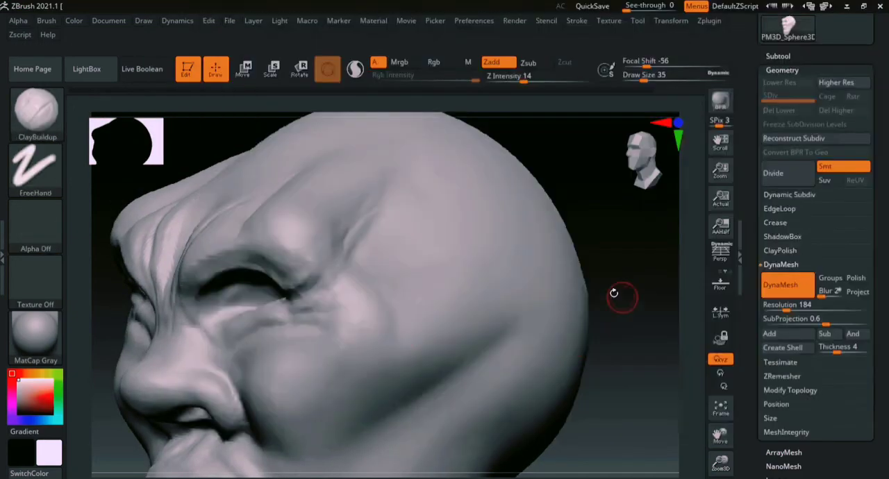
pyautogui.moveTo(618, 253); pyautogui.dragTo(591, 298)
pyautogui.press('s')
pyautogui.moveTo(429, 290); pyautogui.dragTo(418, 291)
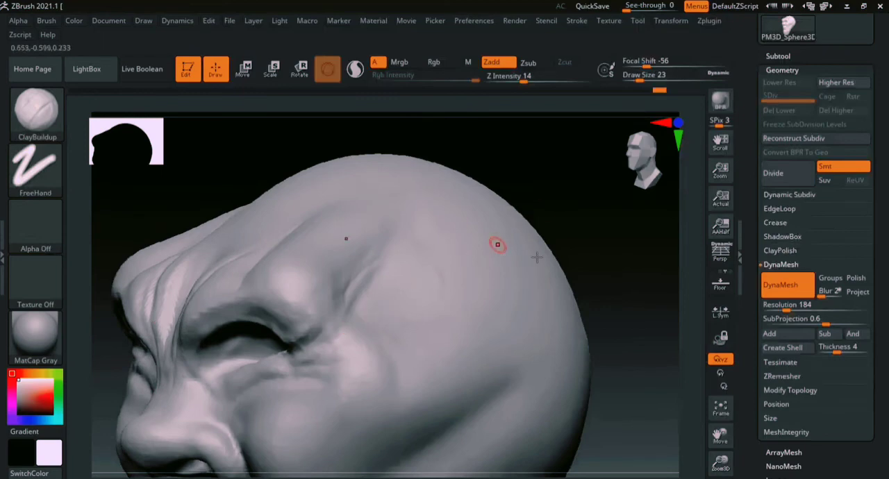
pyautogui.moveTo(613, 259); pyautogui.dragTo(575, 306)
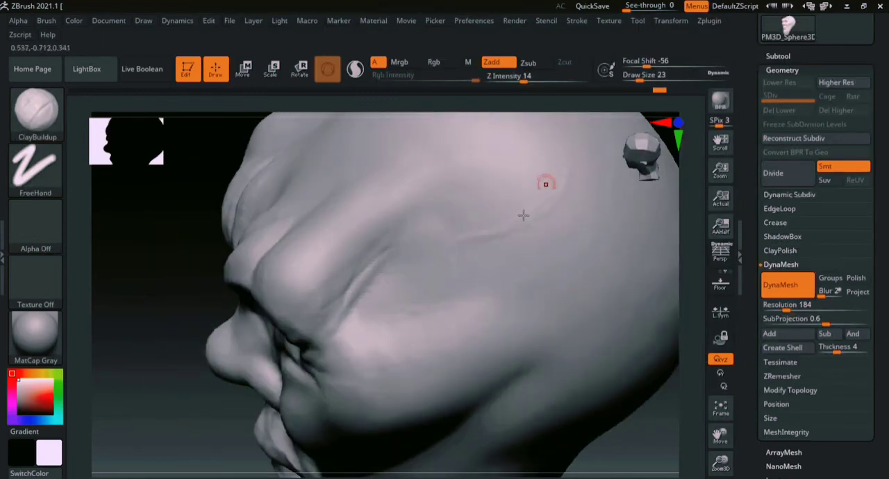
# - Add a second thin vein lower on the side of the head and smooth the veins at a draw size of 23
pyautogui.moveTo(702, 233); pyautogui.dragTo(541, 235)
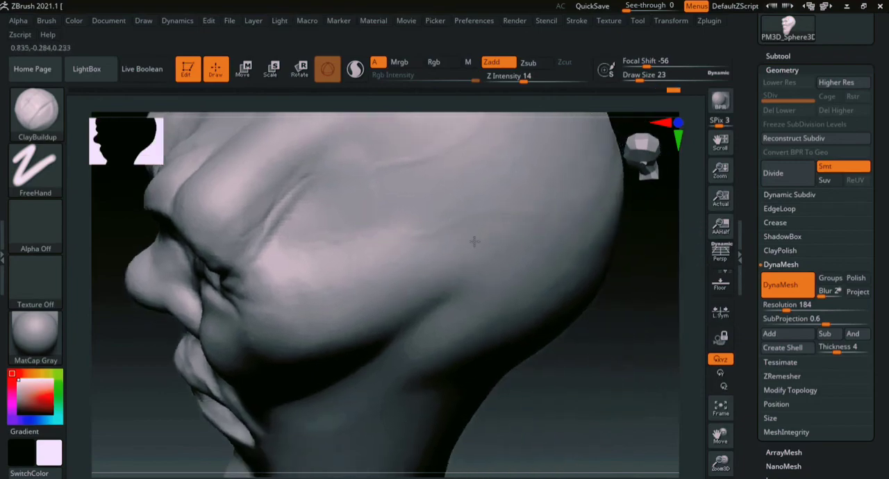
pyautogui.moveTo(631, 257)
pyautogui.mouseDown()
pyautogui.moveTo(635, 266)
pyautogui.moveTo(605, 278)
pyautogui.moveTo(569, 269)
pyautogui.mouseUp()
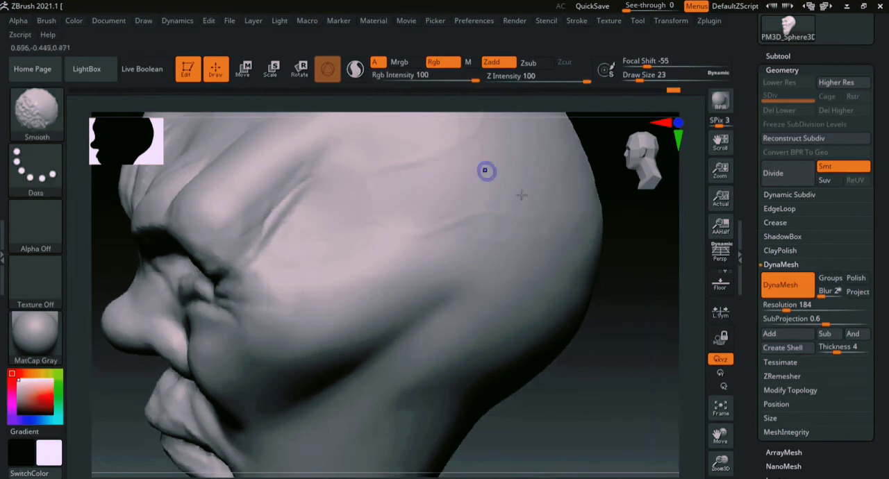
pyautogui.moveTo(629, 303)
pyautogui.keyDown('alt'); pyautogui.mouseDown()
pyautogui.moveTo(603, 351)
pyautogui.moveTo(599, 424)
pyautogui.mouseUp(); pyautogui.keyUp('alt')
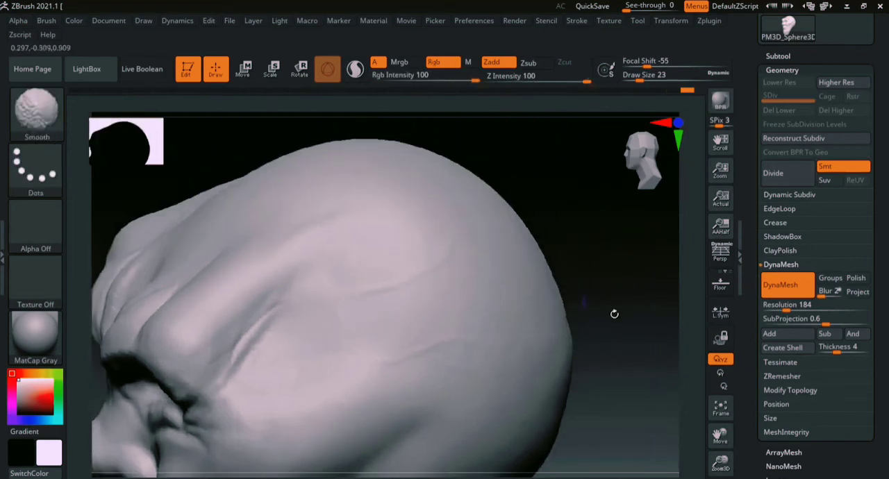
# - Smooth the skin around the mouth corners with the Smooth brush at a draw size of 71
pyautogui.moveTo(614, 314); pyautogui.dragTo(639, 308)
pyautogui.keyDown('alt'); pyautogui.moveTo(573, 368); pyautogui.dragTo(693, 211); pyautogui.keyUp('alt')
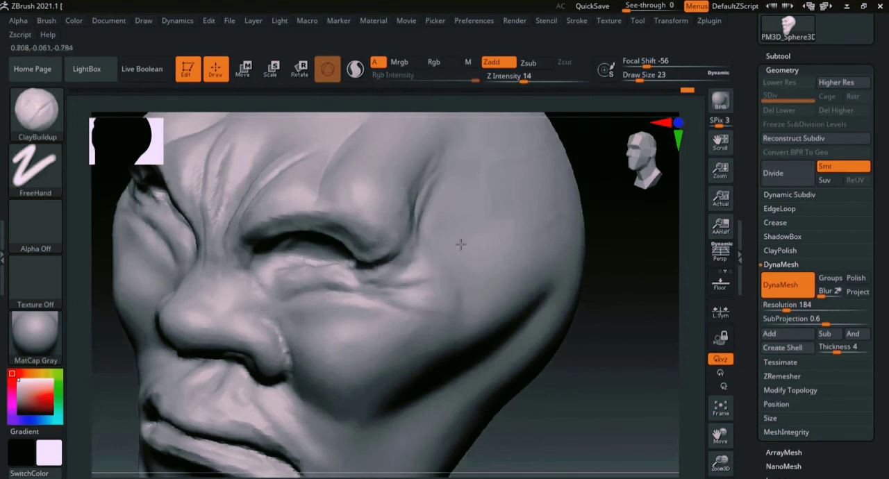
pyautogui.keyDown('alt'); pyautogui.moveTo(625, 373); pyautogui.dragTo(674, 241); pyautogui.keyUp('alt')
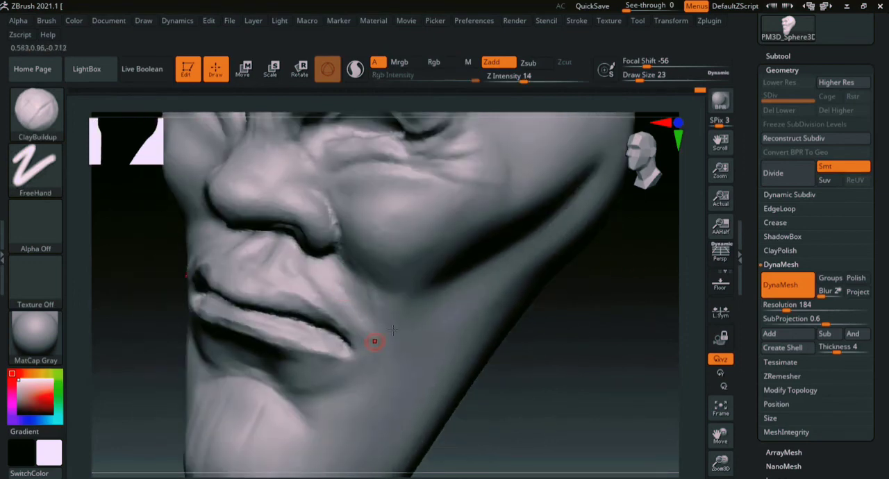
pyautogui.moveTo(551, 368)
pyautogui.mouseDown()
pyautogui.moveTo(563, 312)
pyautogui.moveTo(576, 304)
pyautogui.mouseUp()
pyautogui.moveTo(557, 425); pyautogui.dragTo(605, 406)
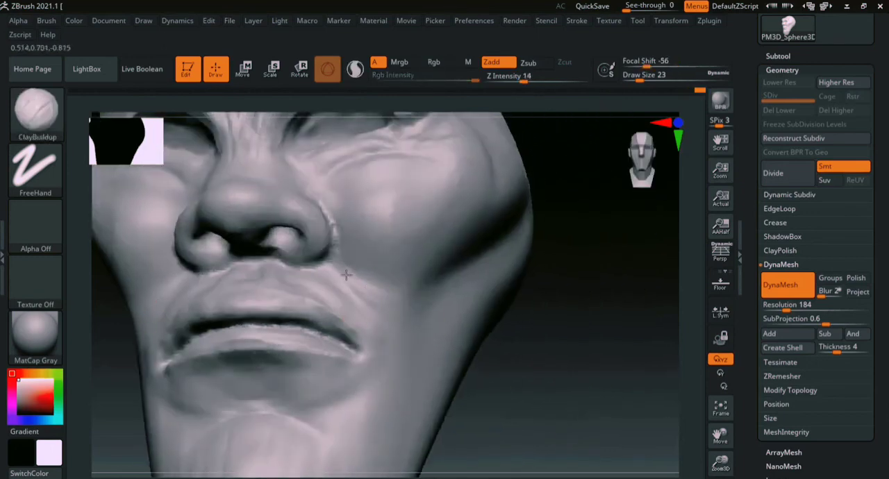
pyautogui.moveTo(624, 361)
pyautogui.keyDown('alt'); pyautogui.mouseDown()
pyautogui.moveTo(657, 300)
pyautogui.moveTo(658, 269)
pyautogui.mouseUp(); pyautogui.keyUp('alt')
pyautogui.moveTo(481, 339); pyautogui.dragTo(522, 333)
pyautogui.press('s')
pyautogui.moveTo(328, 304)
pyautogui.mouseDown()
pyautogui.moveTo(363, 316)
pyautogui.moveTo(352, 306)
pyautogui.mouseUp()
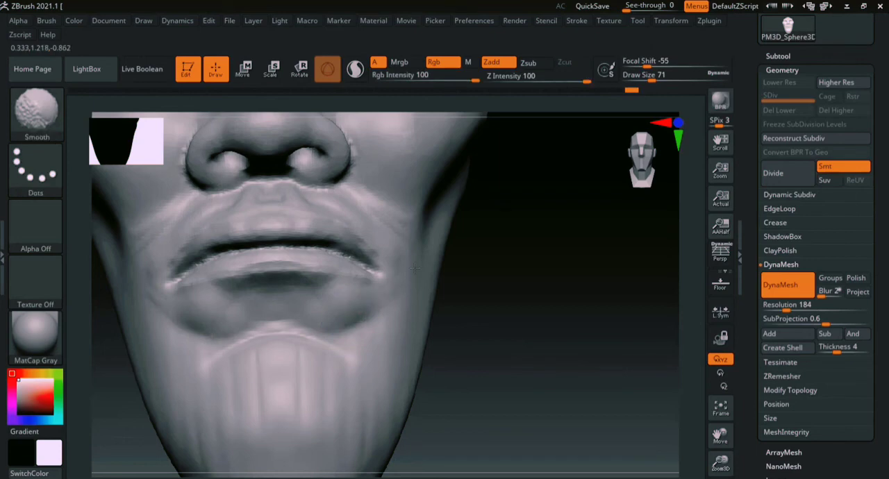
pyautogui.keyDown('alt'); pyautogui.moveTo(499, 290); pyautogui.dragTo(590, 290); pyautogui.keyUp('alt')
pyautogui.keyDown('shift'); pyautogui.moveTo(419, 303); pyautogui.dragTo(450, 311); pyautogui.keyUp('shift')
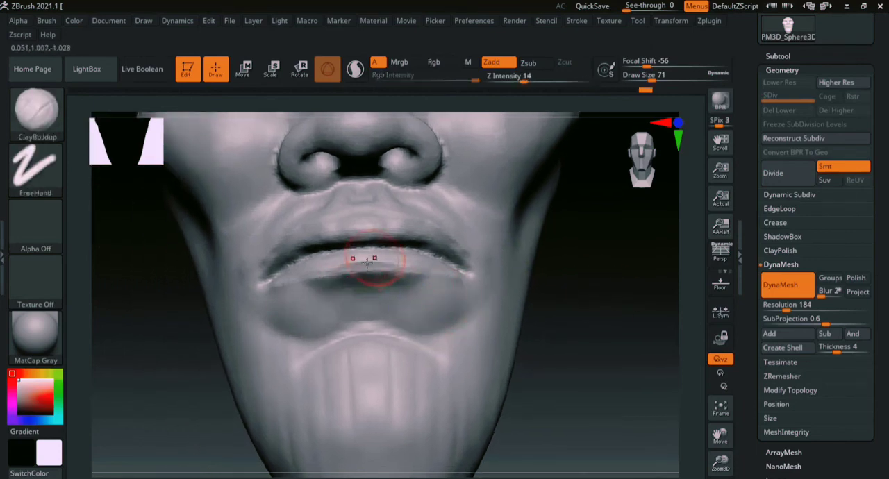
# - Fill out the middle of the lips with the ClayBuildup brush and smooth the area between the upper lip and nose
pyautogui.moveTo(371, 259); pyautogui.dragTo(390, 255)
pyautogui.moveTo(373, 218); pyautogui.dragTo(415, 232)
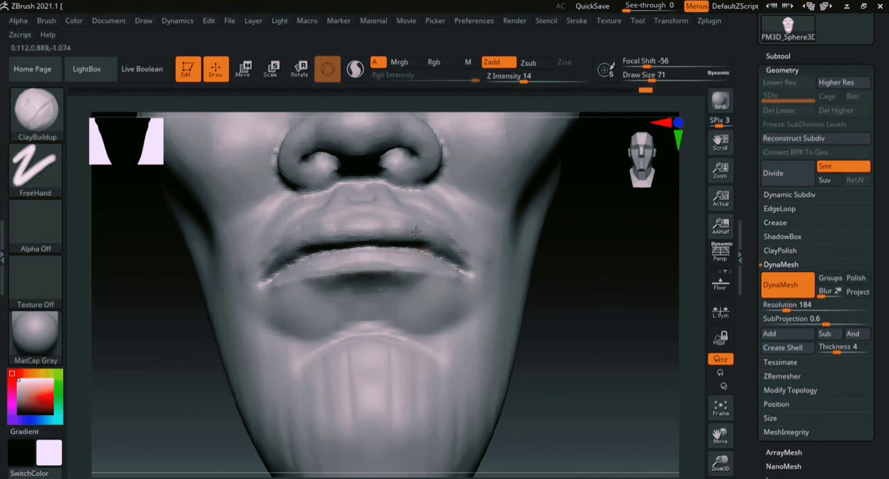
pyautogui.moveTo(630, 273); pyautogui.dragTo(634, 307)
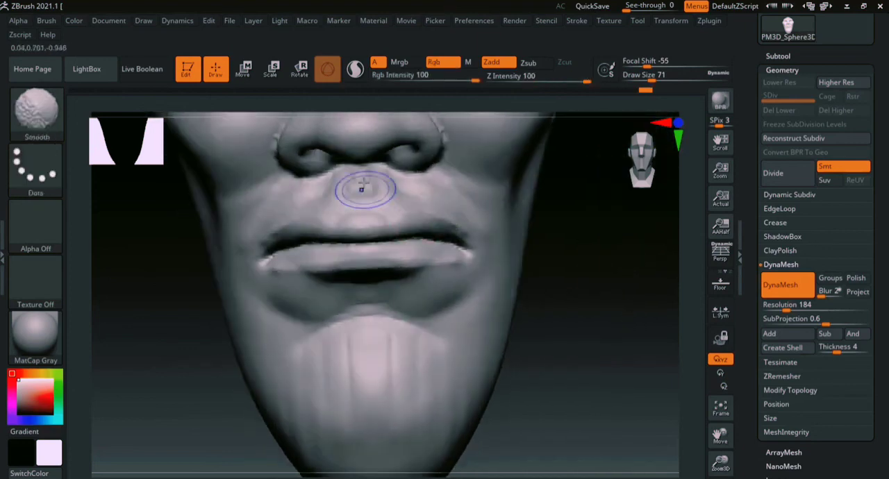
pyautogui.keyDown('shift'); pyautogui.moveTo(361, 188); pyautogui.dragTo(378, 179); pyautogui.keyUp('shift')
# - Cut a crease around the outer edge of the nostril wings with the DamStandard brush at a draw size of 27
pyautogui.moveTo(629, 270)
pyautogui.mouseDown()
pyautogui.moveTo(615, 317)
pyautogui.moveTo(571, 306)
pyautogui.moveTo(566, 294)
pyautogui.mouseUp()
pyautogui.press('b')
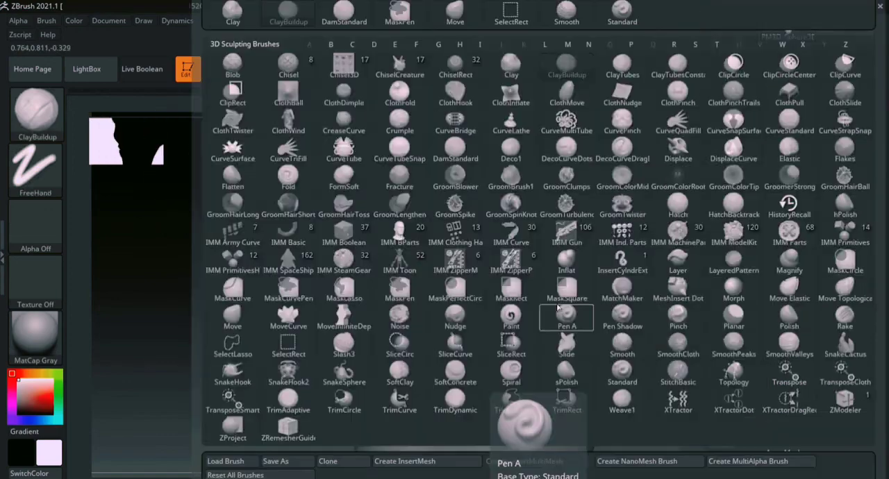
pyautogui.press('d')
pyautogui.press('s')
pyautogui.keyDown('alt'); pyautogui.moveTo(696, 247); pyautogui.dragTo(695, 320); pyautogui.keyUp('alt')
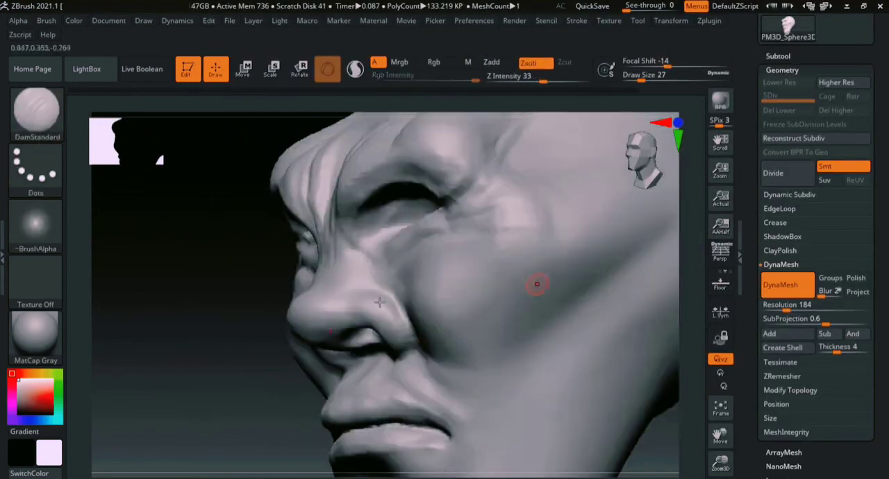
pyautogui.keyDown('alt'); pyautogui.moveTo(230, 308); pyautogui.dragTo(290, 301); pyautogui.keyUp('alt')
pyautogui.keyDown('ctrl'); pyautogui.moveTo(690, 245); pyautogui.dragTo(684, 299, button='right'); pyautogui.keyUp('ctrl')
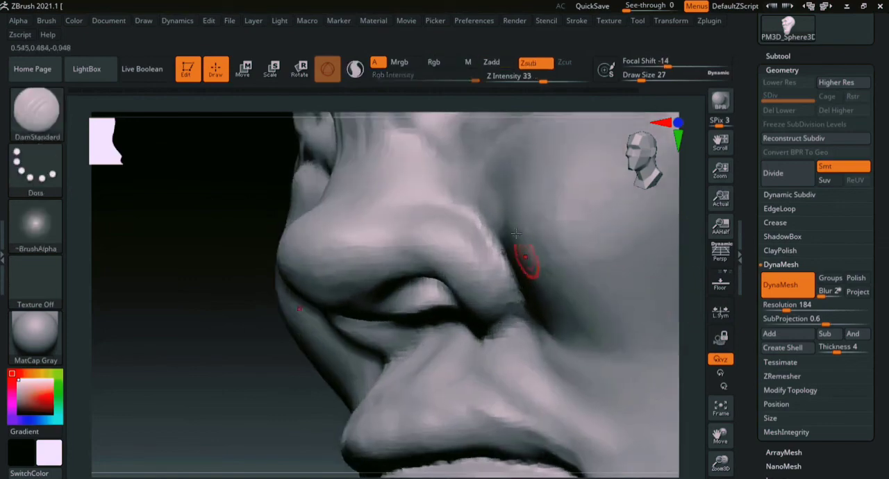
pyautogui.moveTo(474, 215); pyautogui.dragTo(496, 239)
pyautogui.moveTo(482, 320); pyautogui.dragTo(523, 306)
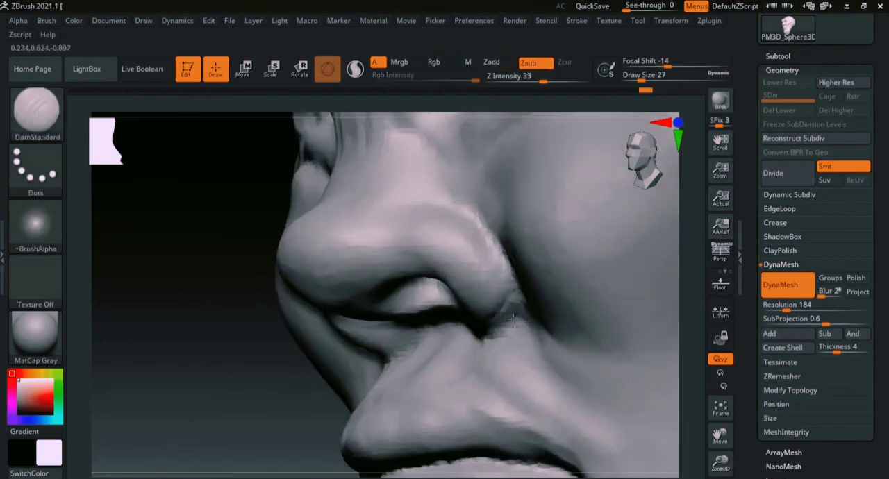
# - Deepen the crease around the base of the nostrils where they meet the cheek and upper lip
pyautogui.moveTo(283, 339); pyautogui.dragTo(374, 285)
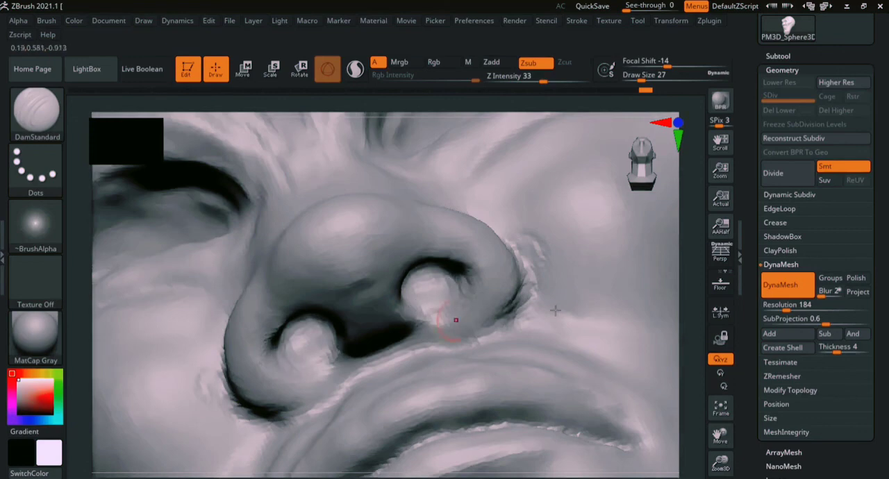
pyautogui.keyDown('ctrl'); pyautogui.moveTo(690, 334); pyautogui.dragTo(675, 309, button='right'); pyautogui.keyUp('ctrl')
pyautogui.moveTo(605, 314); pyautogui.dragTo(373, 317, button='right')
pyautogui.moveTo(586, 268)
pyautogui.mouseDown(button='right')
pyautogui.moveTo(588, 236)
pyautogui.moveTo(576, 319)
pyautogui.moveTo(593, 288)
pyautogui.moveTo(386, 301)
pyautogui.mouseUp(button='right')
pyautogui.moveTo(522, 267)
pyautogui.keyDown('alt'); pyautogui.mouseDown(button='right')
pyautogui.moveTo(552, 274)
pyautogui.moveTo(586, 313)
pyautogui.mouseUp(button='right'); pyautogui.keyUp('alt')
pyautogui.moveTo(691, 262)
pyautogui.keyDown('ctrl'); pyautogui.mouseDown(button='right')
pyautogui.moveTo(696, 309)
pyautogui.moveTo(683, 321)
pyautogui.moveTo(683, 340)
pyautogui.mouseUp(button='right'); pyautogui.keyUp('ctrl')
pyautogui.keyDown('alt'); pyautogui.moveTo(592, 287); pyautogui.dragTo(546, 306, button='right'); pyautogui.keyUp('alt')
pyautogui.keyDown('shift'); pyautogui.moveTo(511, 298); pyautogui.dragTo(508, 294); pyautogui.keyUp('shift')
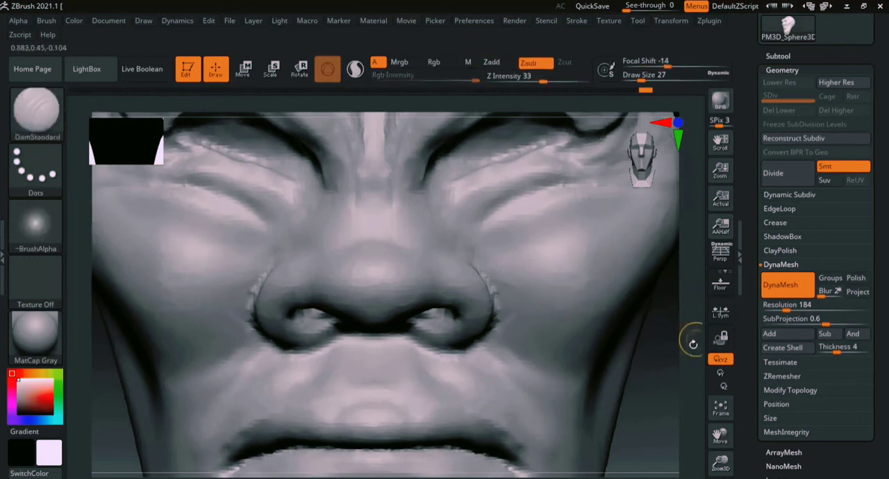
# - Examine the whole head from the front, checking the overall proportions and the facial details
pyautogui.keyDown('ctrl'); pyautogui.moveTo(693, 341); pyautogui.dragTo(684, 297, button='right'); pyautogui.keyUp('ctrl')
pyautogui.moveTo(627, 352)
pyautogui.keyDown('alt'); pyautogui.mouseDown(button='right')
pyautogui.moveTo(480, 303)
pyautogui.moveTo(425, 322)
pyautogui.moveTo(250, 303)
pyautogui.mouseUp(button='right'); pyautogui.keyUp('alt')
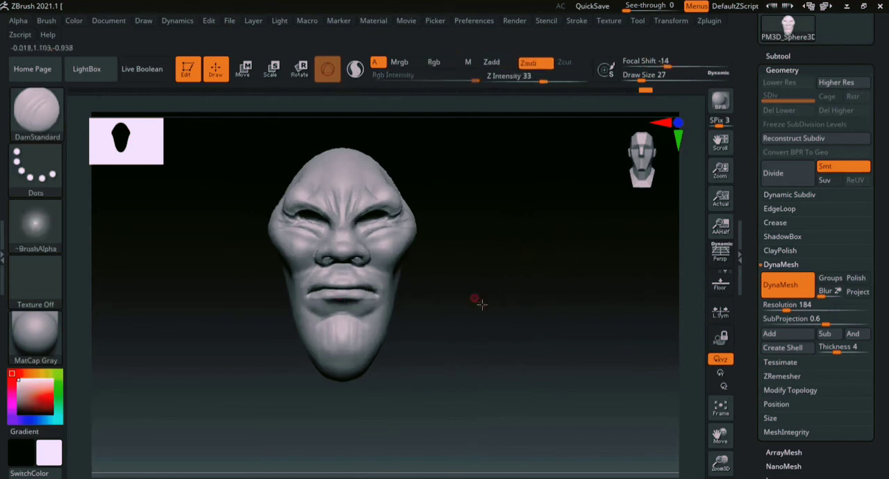
pyautogui.keyDown('alt'); pyautogui.moveTo(481, 304); pyautogui.dragTo(598, 354, button='right'); pyautogui.keyUp('alt')
pyautogui.keyDown('ctrl'); pyautogui.moveTo(692, 278); pyautogui.dragTo(699, 333, button='right'); pyautogui.keyUp('ctrl')
pyautogui.keyDown('alt'); pyautogui.moveTo(635, 362); pyautogui.dragTo(622, 323, button='right'); pyautogui.keyUp('alt')
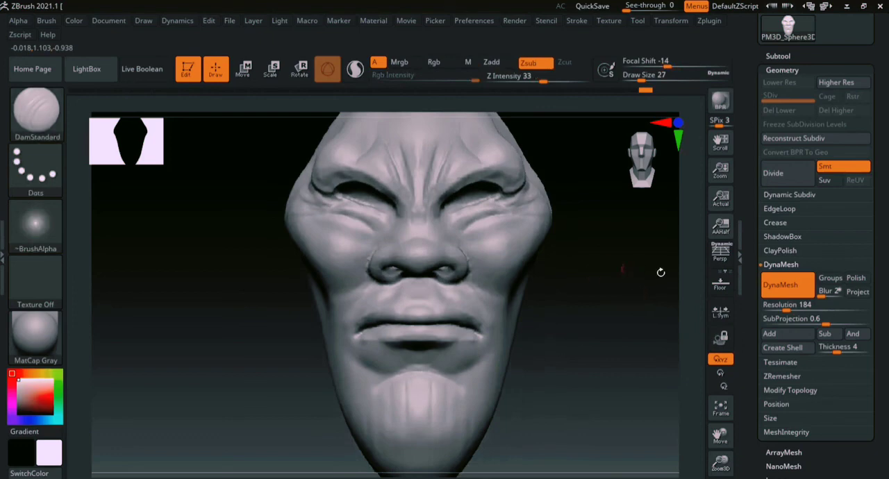
pyautogui.moveTo(696, 347)
pyautogui.keyDown('ctrl'); pyautogui.mouseDown(button='right')
pyautogui.moveTo(654, 319)
pyautogui.moveTo(518, 345)
pyautogui.moveTo(510, 331)
pyautogui.moveTo(539, 362)
pyautogui.moveTo(491, 376)
pyautogui.moveTo(591, 378)
pyautogui.moveTo(526, 355)
pyautogui.moveTo(495, 359)
pyautogui.moveTo(468, 371)
pyautogui.moveTo(479, 382)
pyautogui.moveTo(456, 384)
pyautogui.moveTo(528, 381)
pyautogui.moveTo(525, 371)
pyautogui.mouseUp(button='right'); pyautogui.keyUp('ctrl')
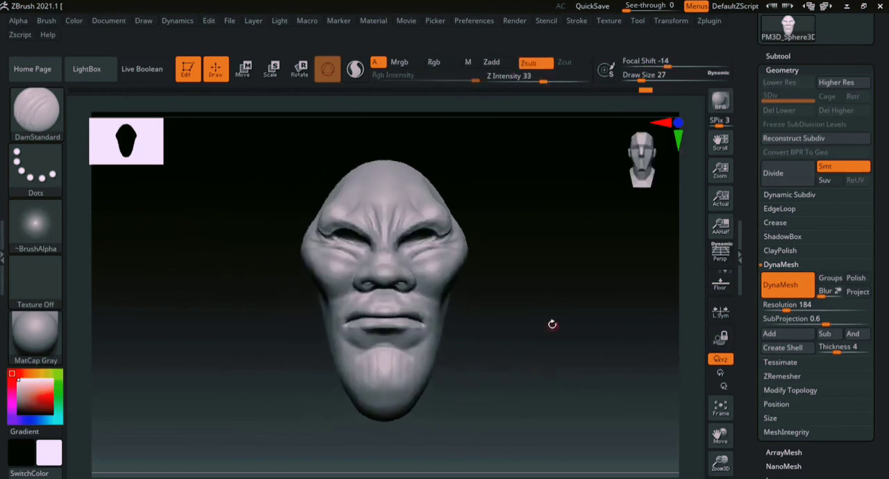
pyautogui.moveTo(552, 324); pyautogui.dragTo(534, 323, button='right')
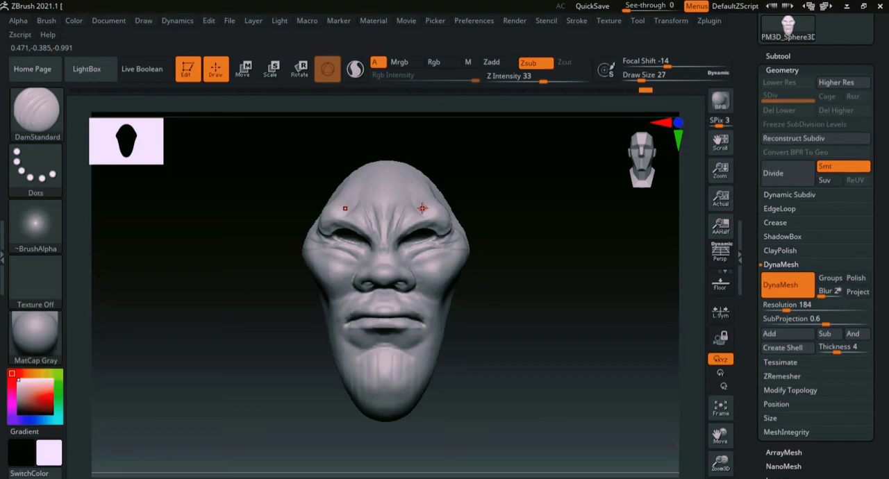
pyautogui.keyDown('alt'); pyautogui.moveTo(547, 309); pyautogui.dragTo(556, 354, button='right'); pyautogui.keyUp('alt')
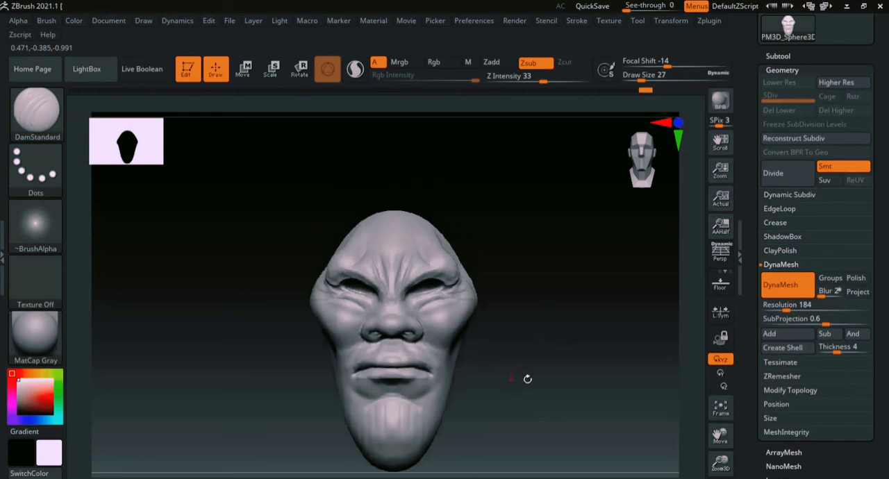
pyautogui.keyDown('alt'); pyautogui.moveTo(525, 377); pyautogui.dragTo(527, 310, button='right'); pyautogui.keyUp('alt')
pyautogui.moveTo(676, 278)
pyautogui.keyDown('ctrl'); pyautogui.mouseDown(button='right')
pyautogui.moveTo(696, 326)
pyautogui.moveTo(671, 306)
pyautogui.moveTo(641, 361)
pyautogui.moveTo(494, 359)
pyautogui.moveTo(645, 352)
pyautogui.moveTo(658, 269)
pyautogui.mouseUp(button='right'); pyautogui.keyUp('ctrl')
pyautogui.keyDown('alt'); pyautogui.moveTo(603, 332); pyautogui.dragTo(496, 312, button='right'); pyautogui.keyUp('alt')
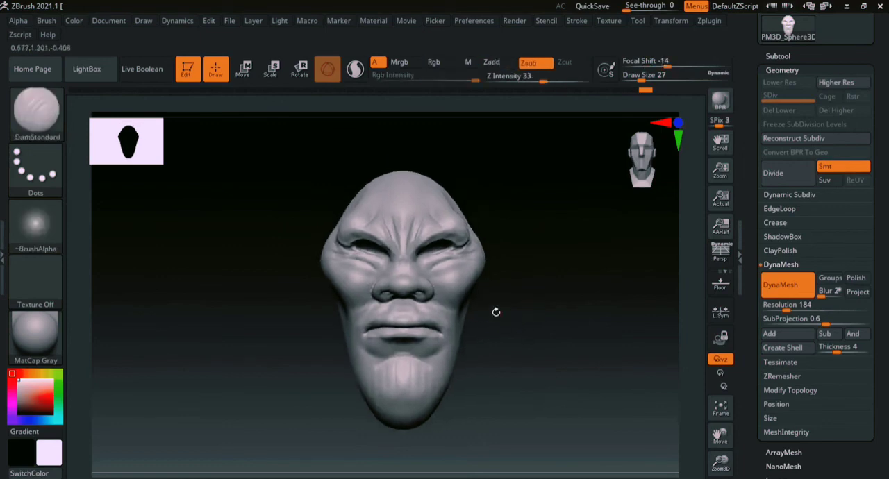